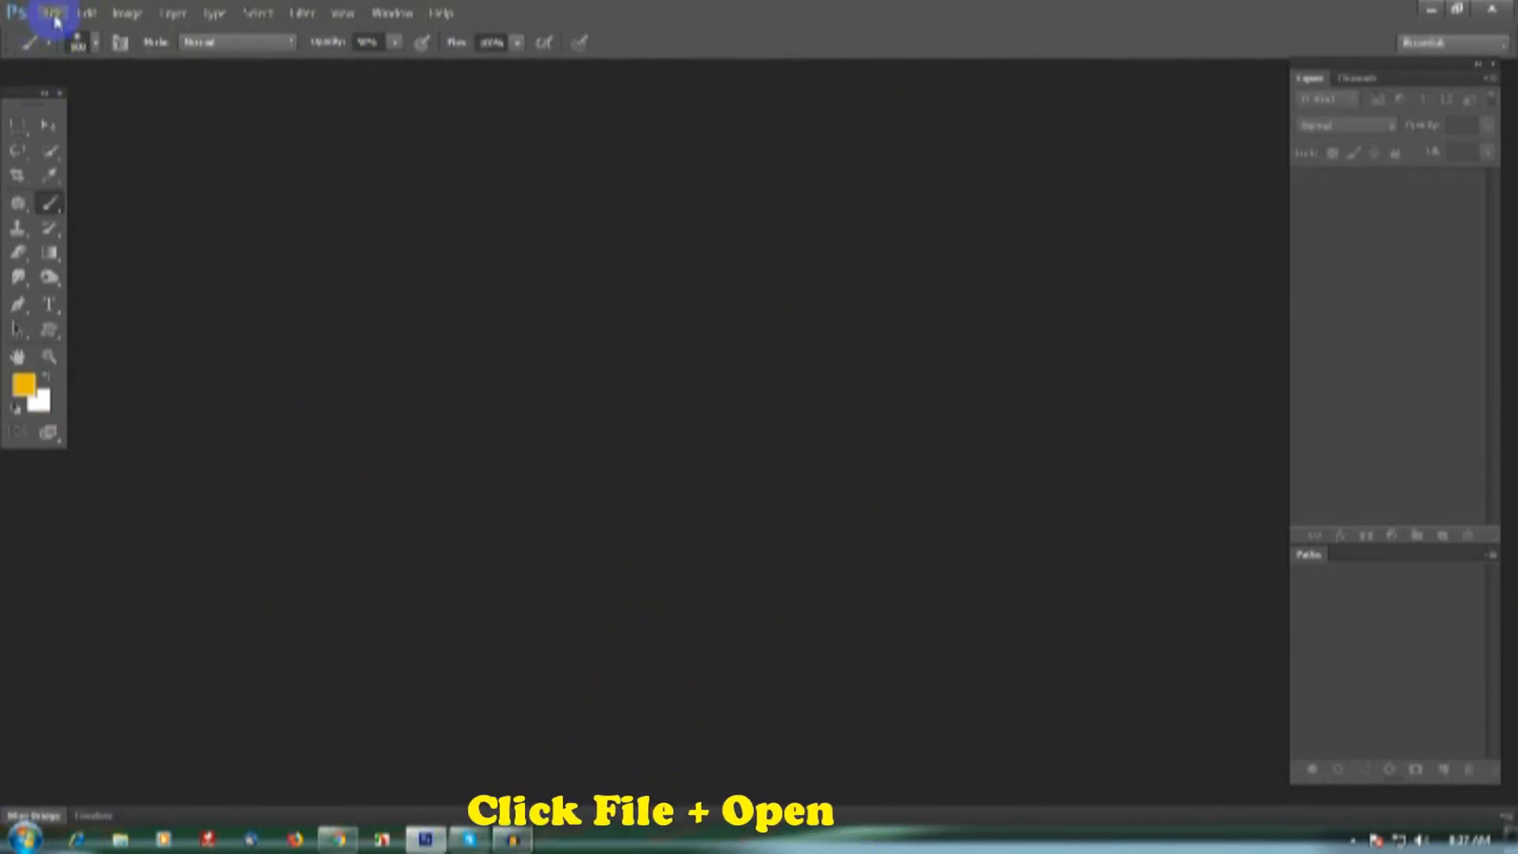
- Open 184039.jpg from the Watercolor Photo Effect folder and duplicate its Background layer
left_click(54, 14)
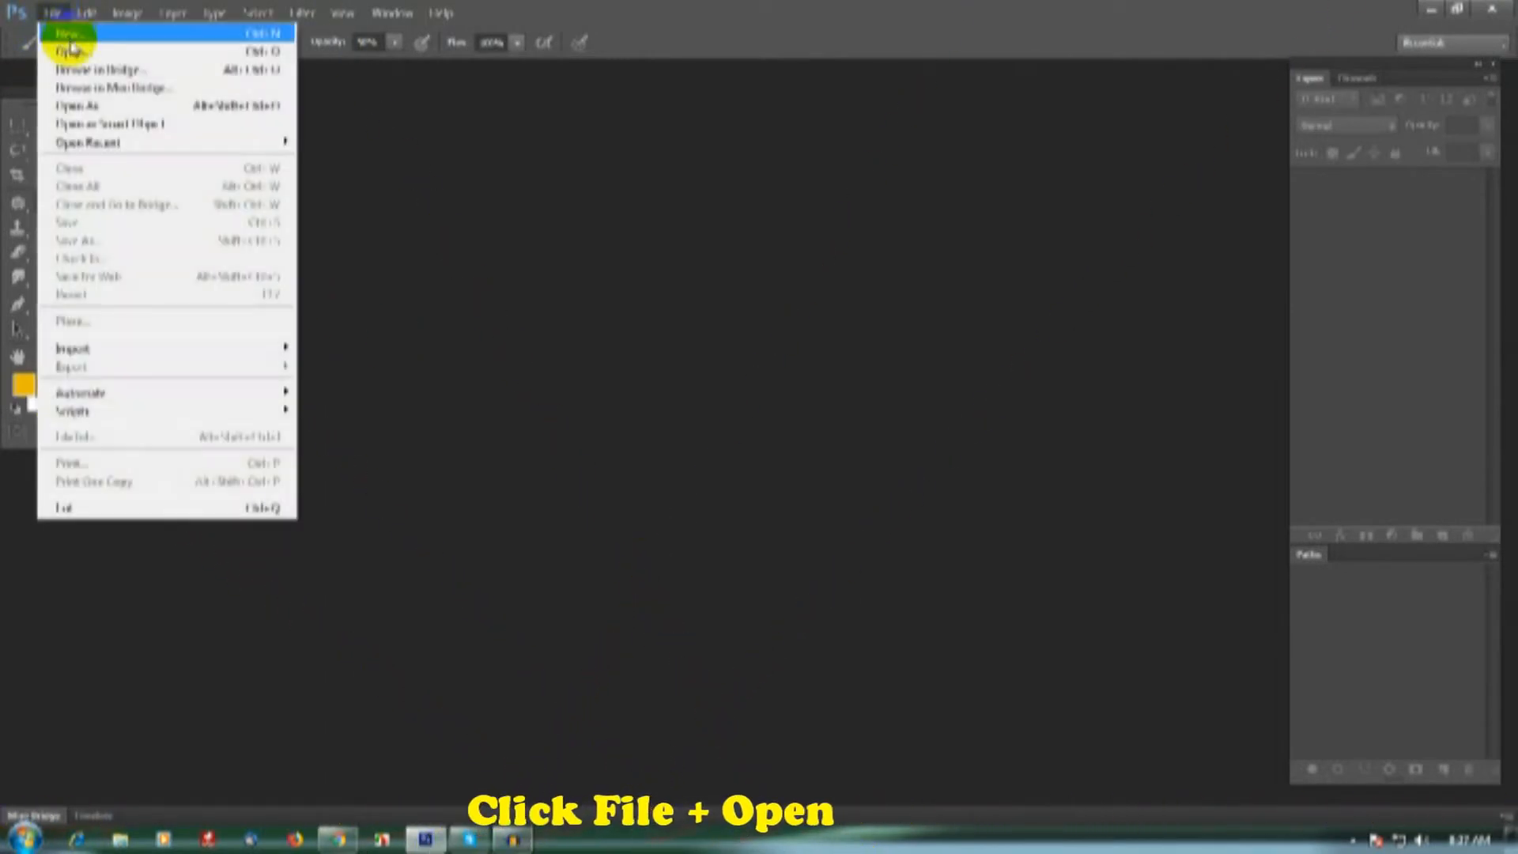
left_click(76, 52)
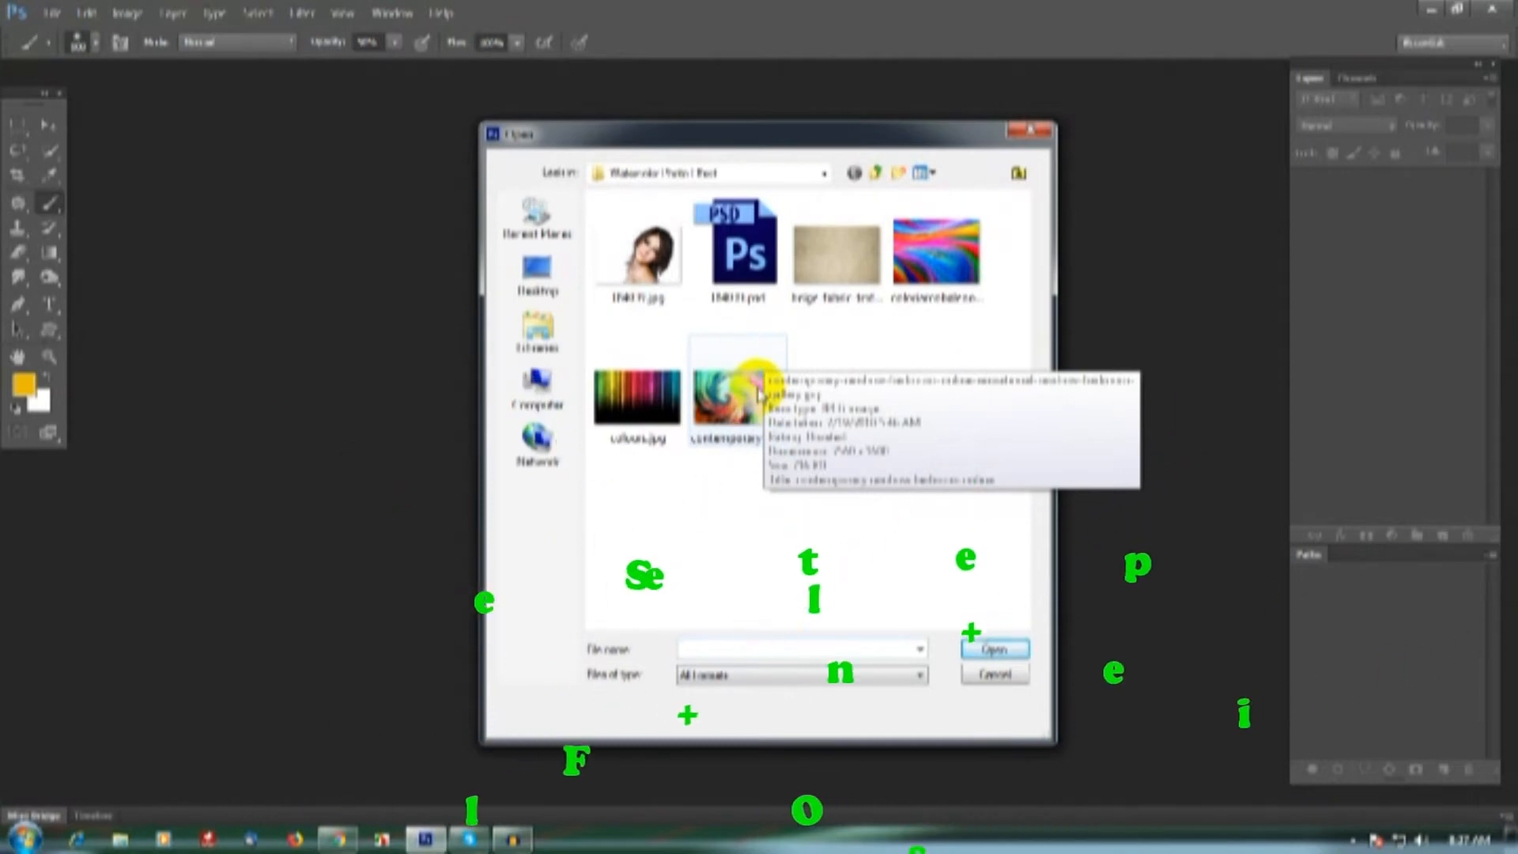
left_click(643, 298)
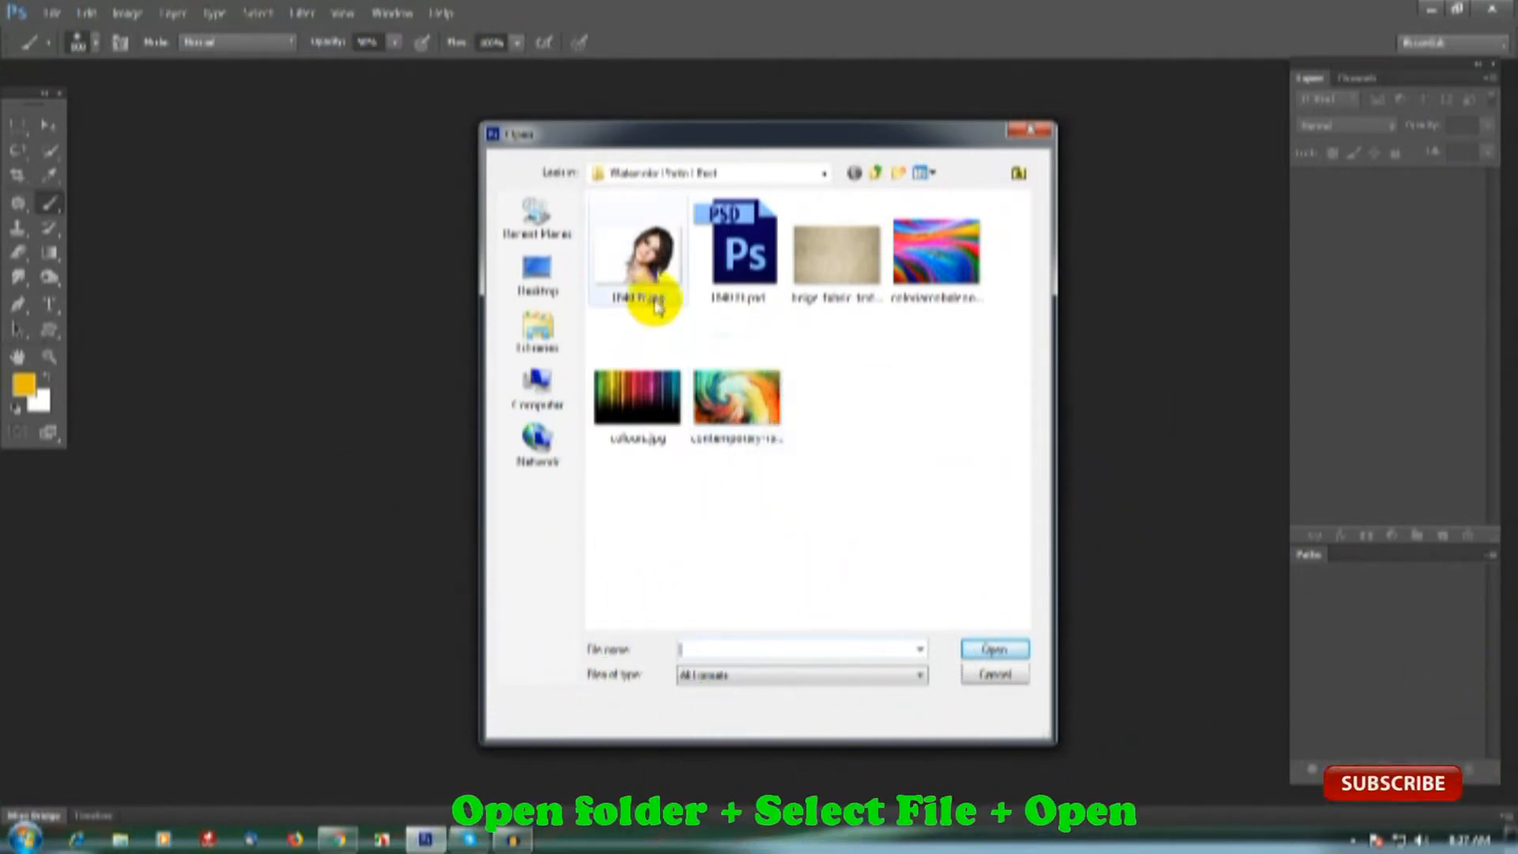
left_click(1012, 649)
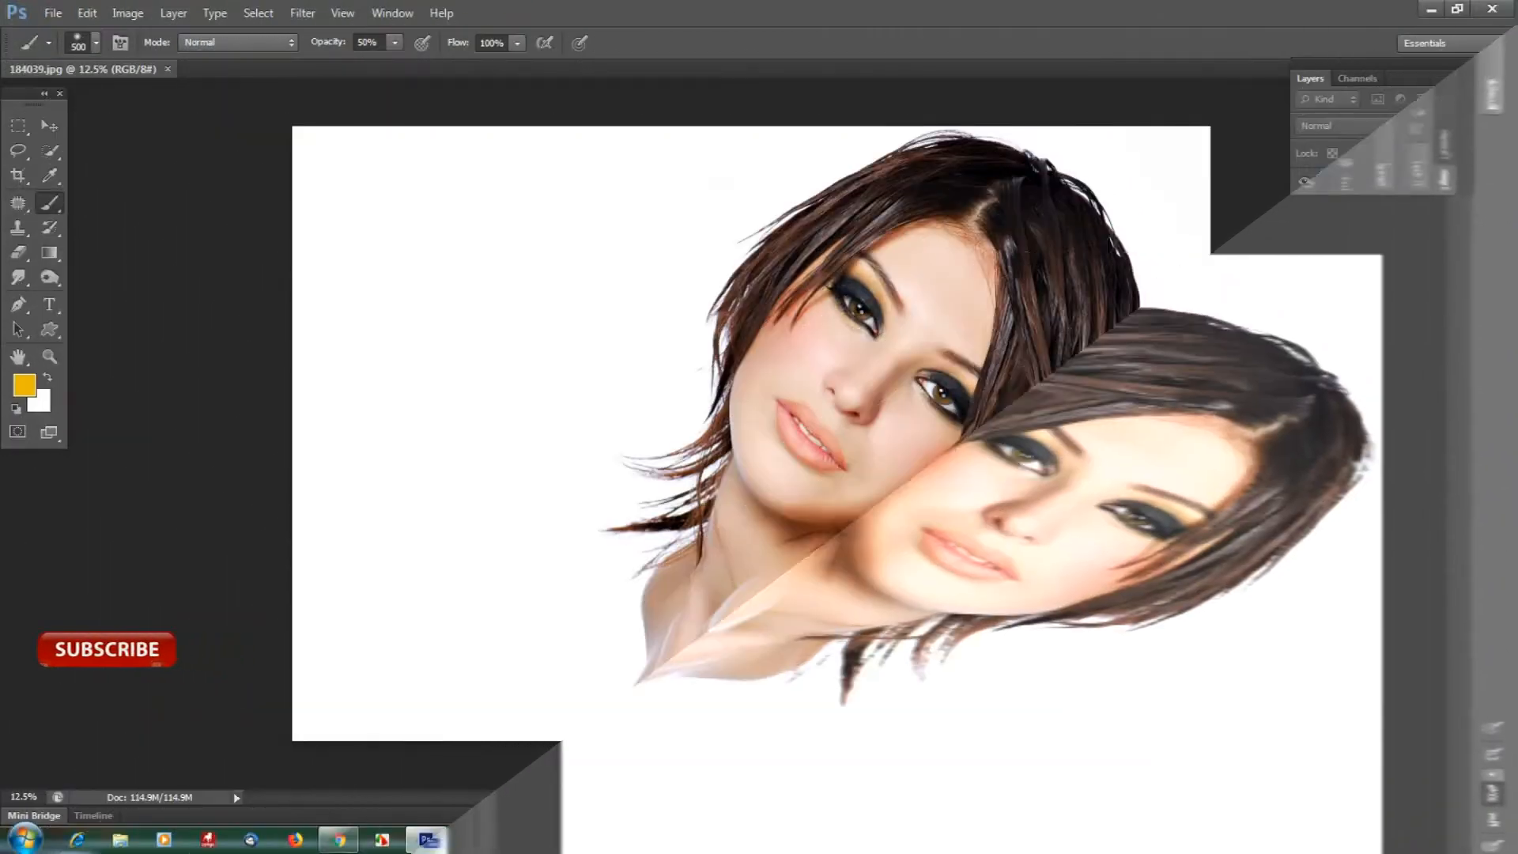
left_click(1428, 194)
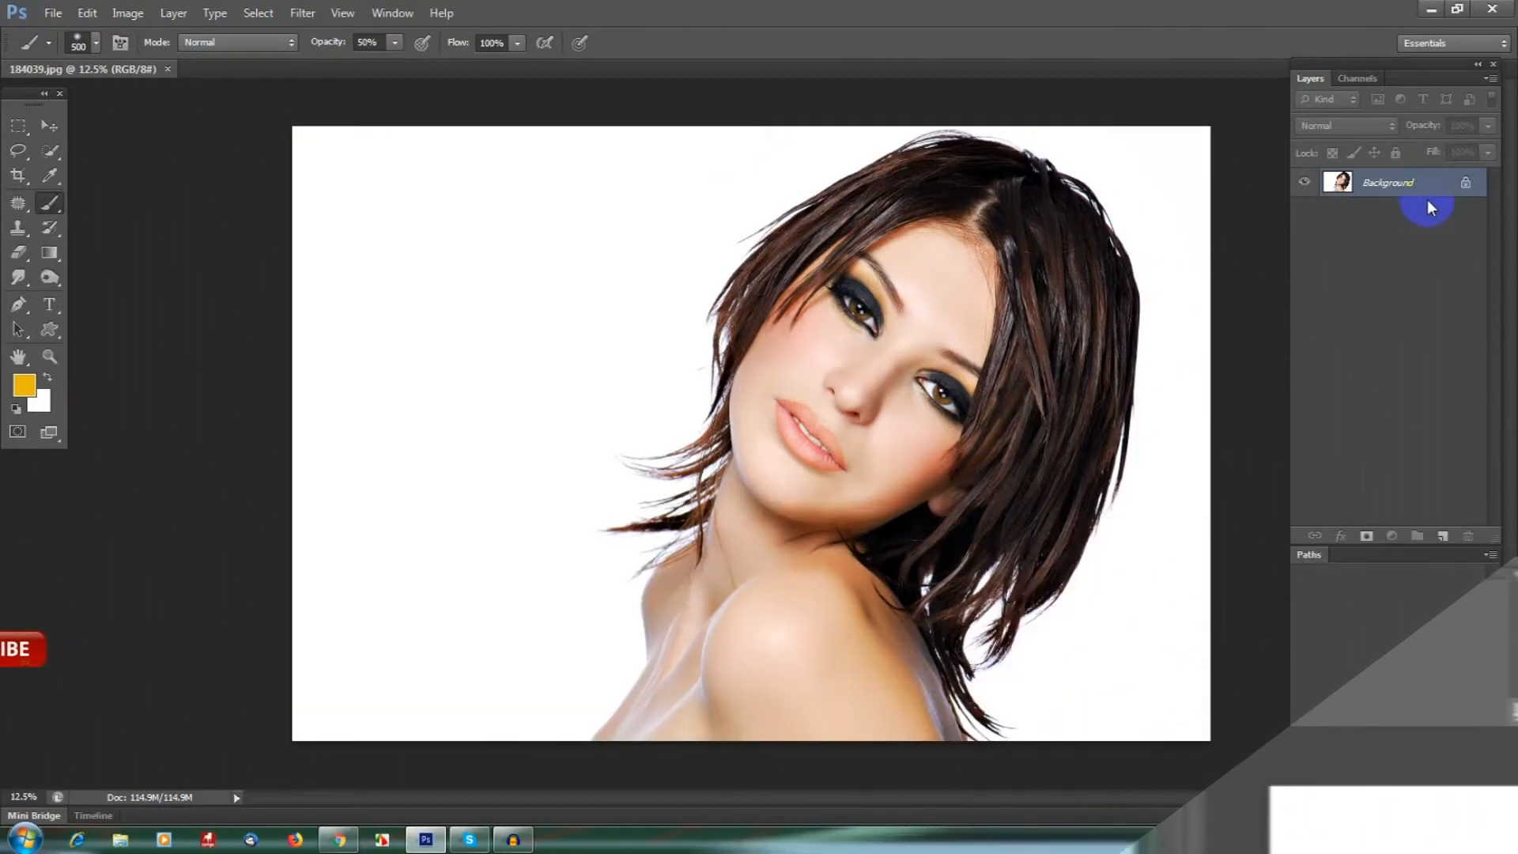
left_click_drag(1423, 190, 1443, 535)
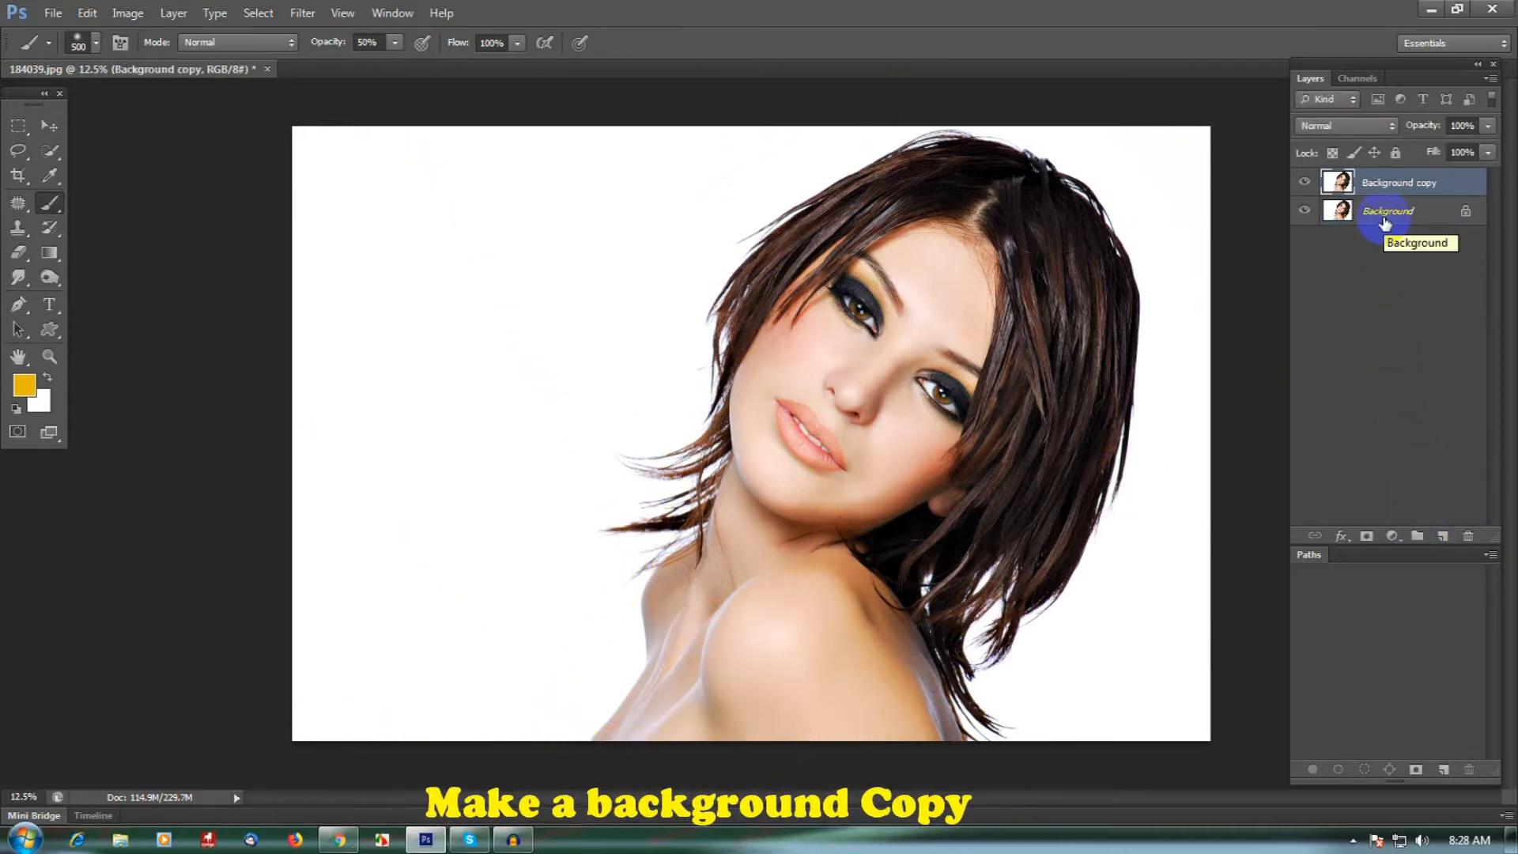
- Add a pure white (ffffff) Solid Color fill layer directly above the original Background layer
left_click(1384, 224)
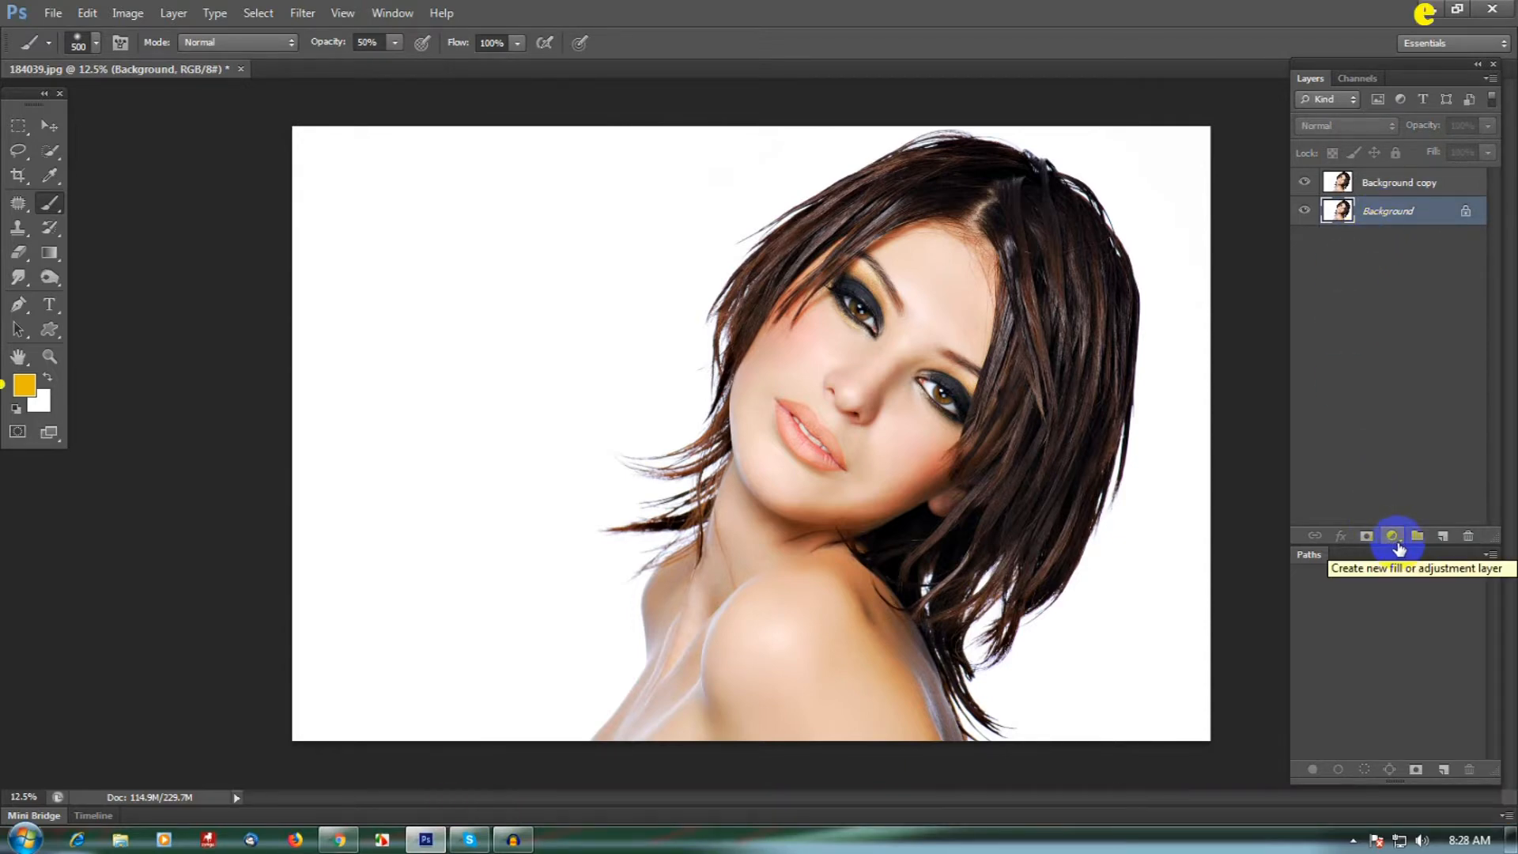
left_click(1396, 542)
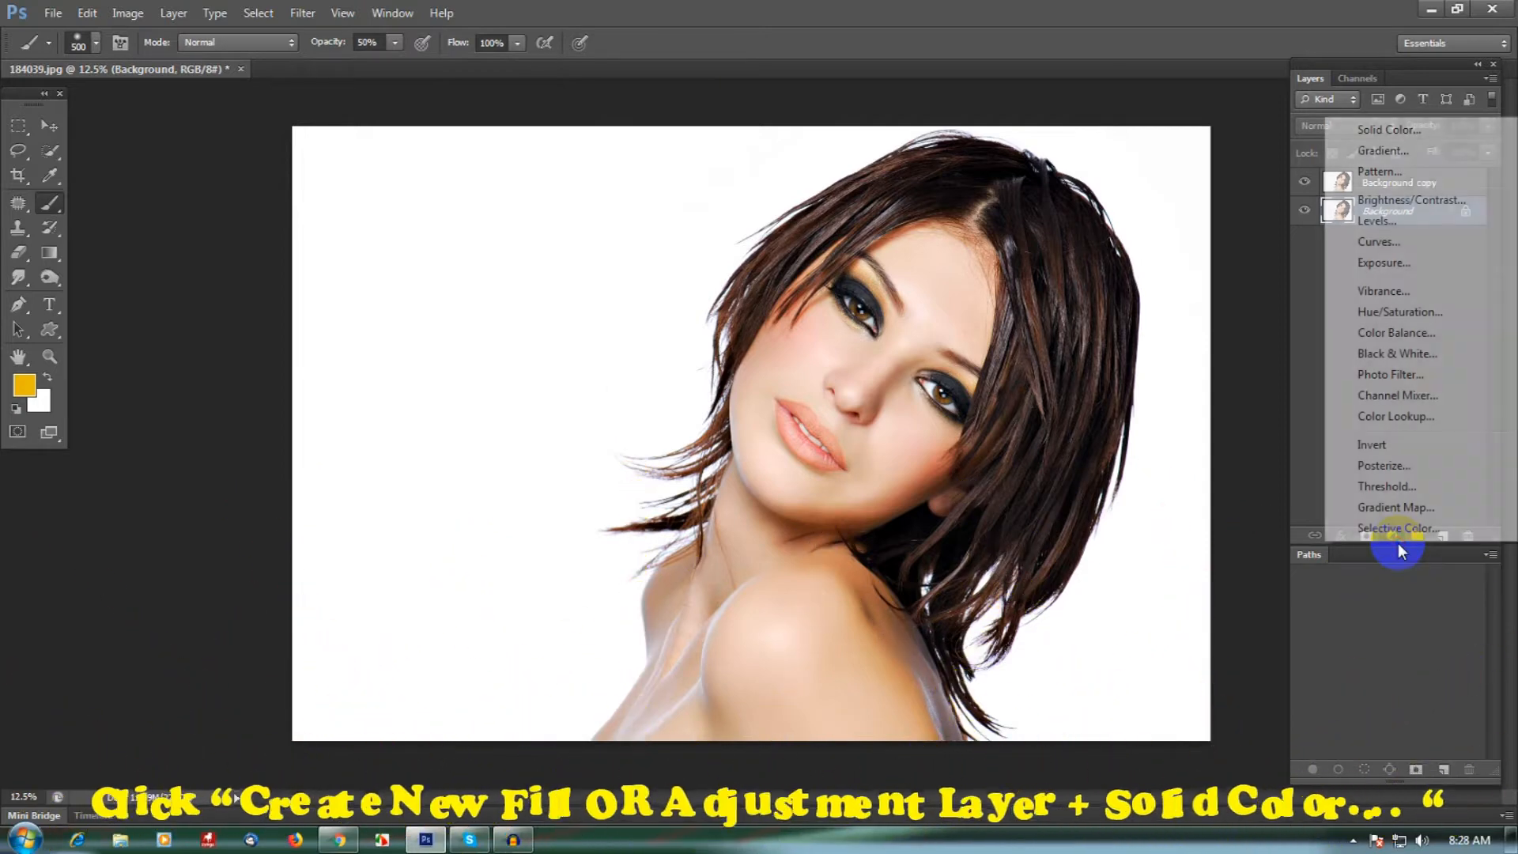
left_click(1382, 130)
mouse_move(1068, 373)
left_mouse_down()
mouse_move(908, 400)
mouse_move(915, 383)
mouse_move(862, 338)
left_mouse_up()
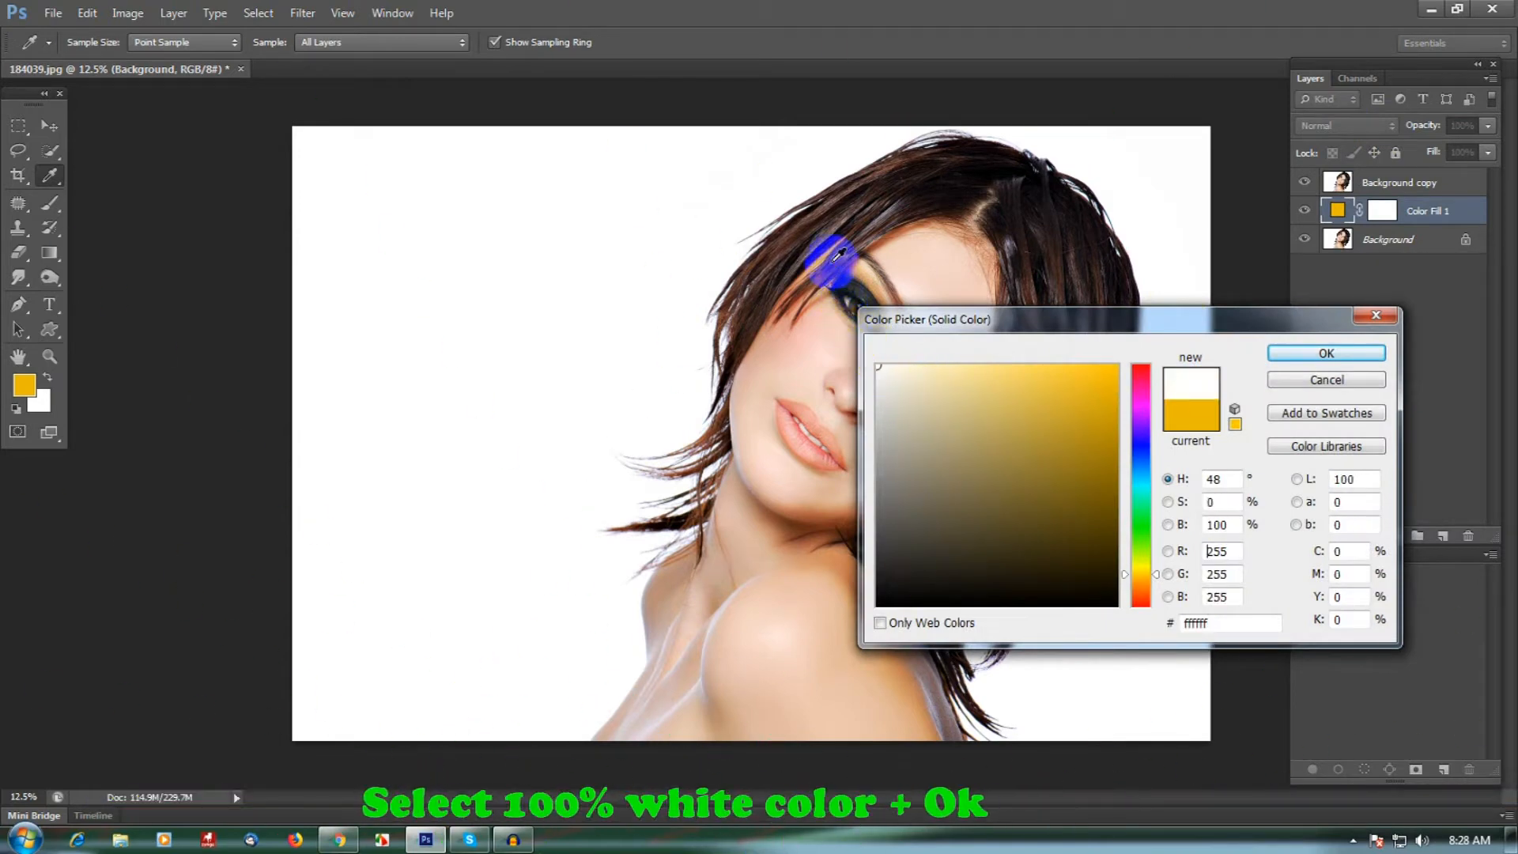
left_click(1316, 367)
key("b")
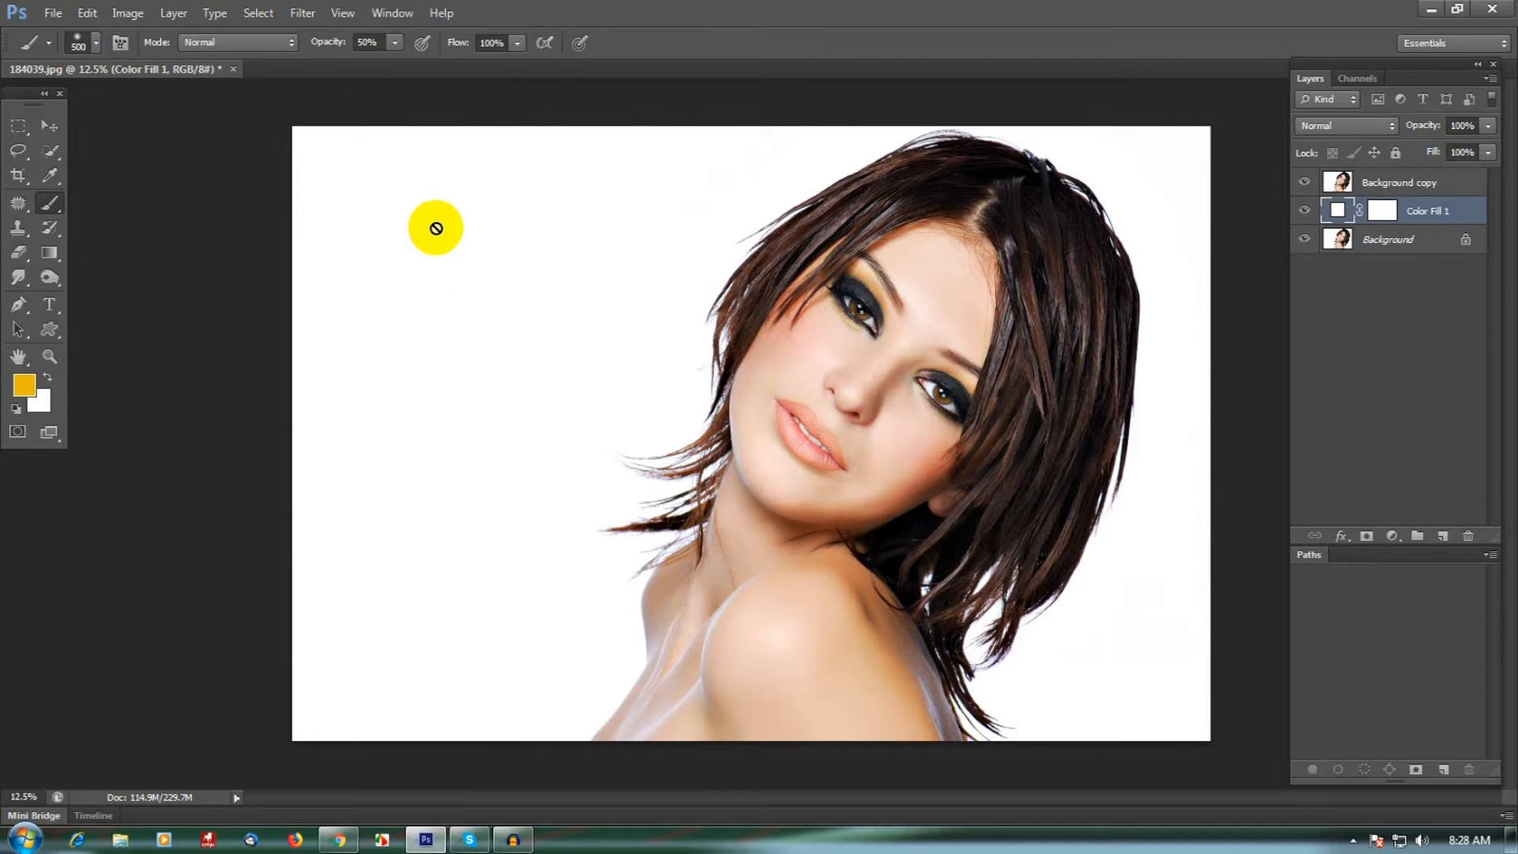
- Open the colourful texture image coloriarcobaleno1.png from the Watercolor Photo Effect folder
left_click(55, 22)
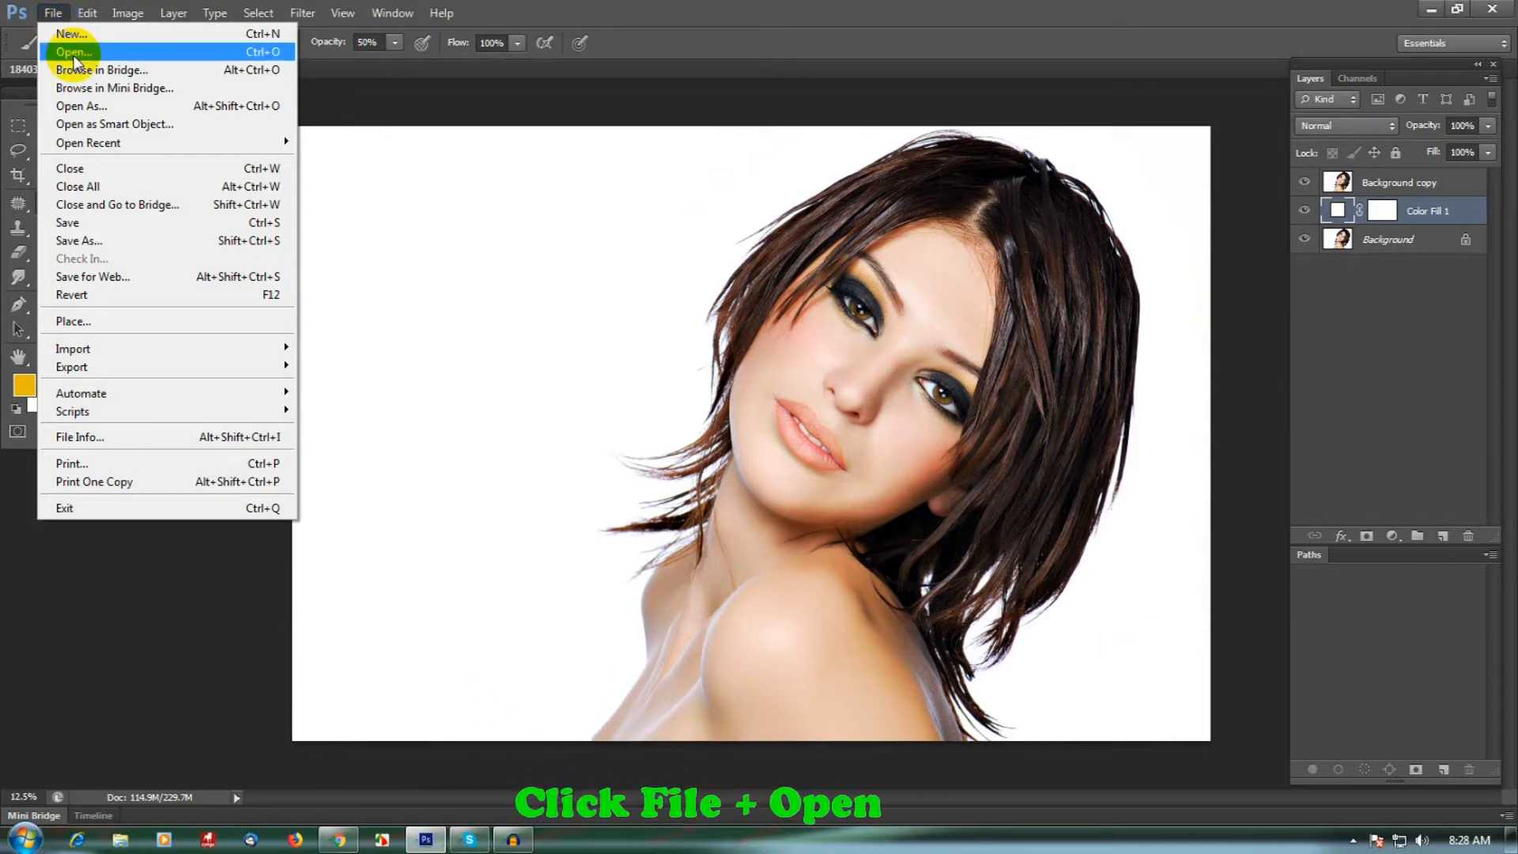
left_click(73, 55)
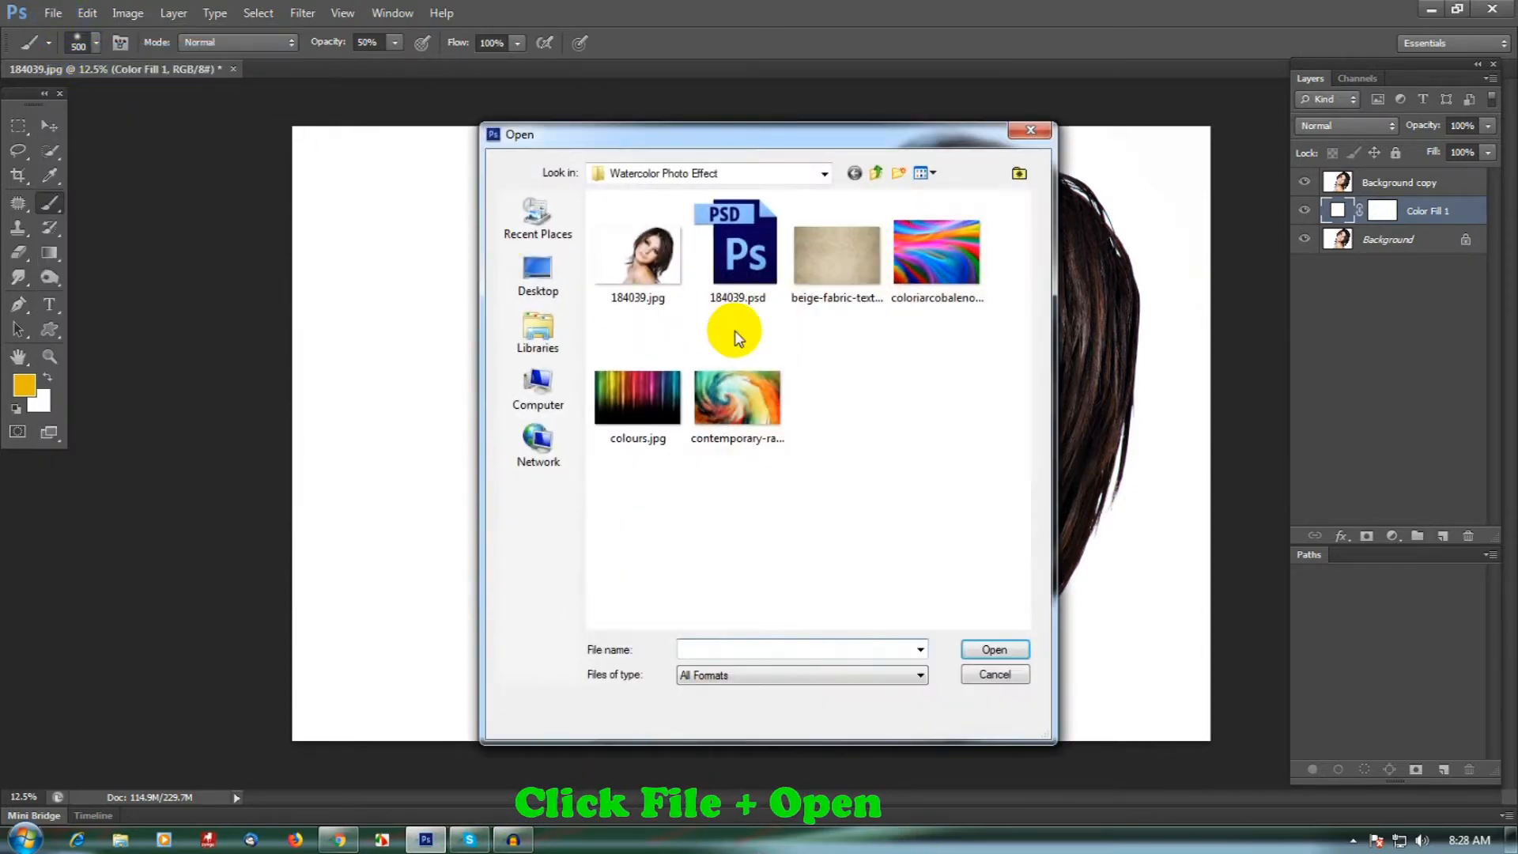
left_click(951, 276)
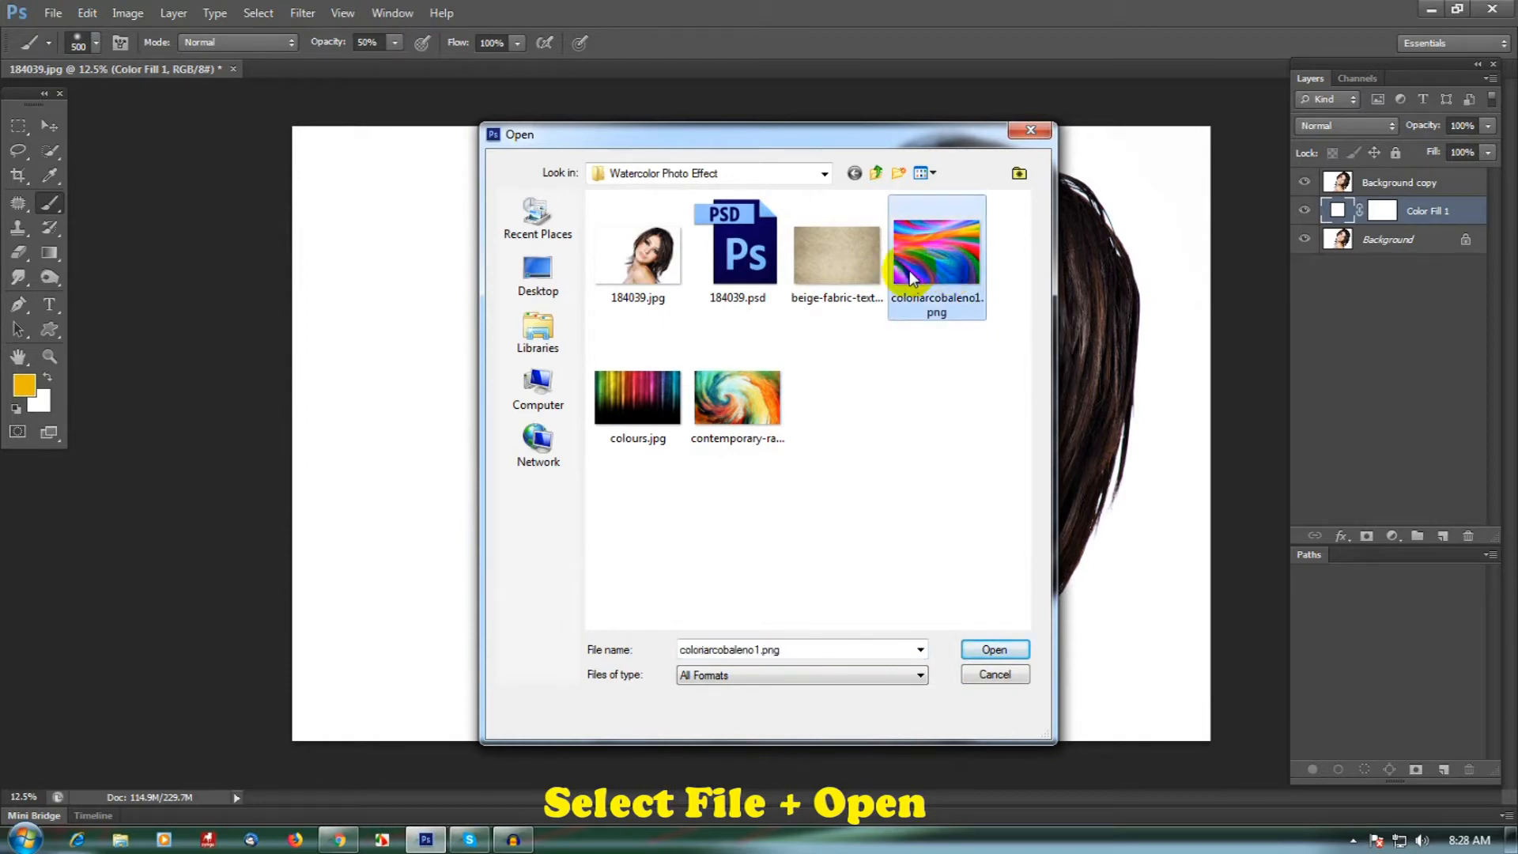
left_click(993, 649)
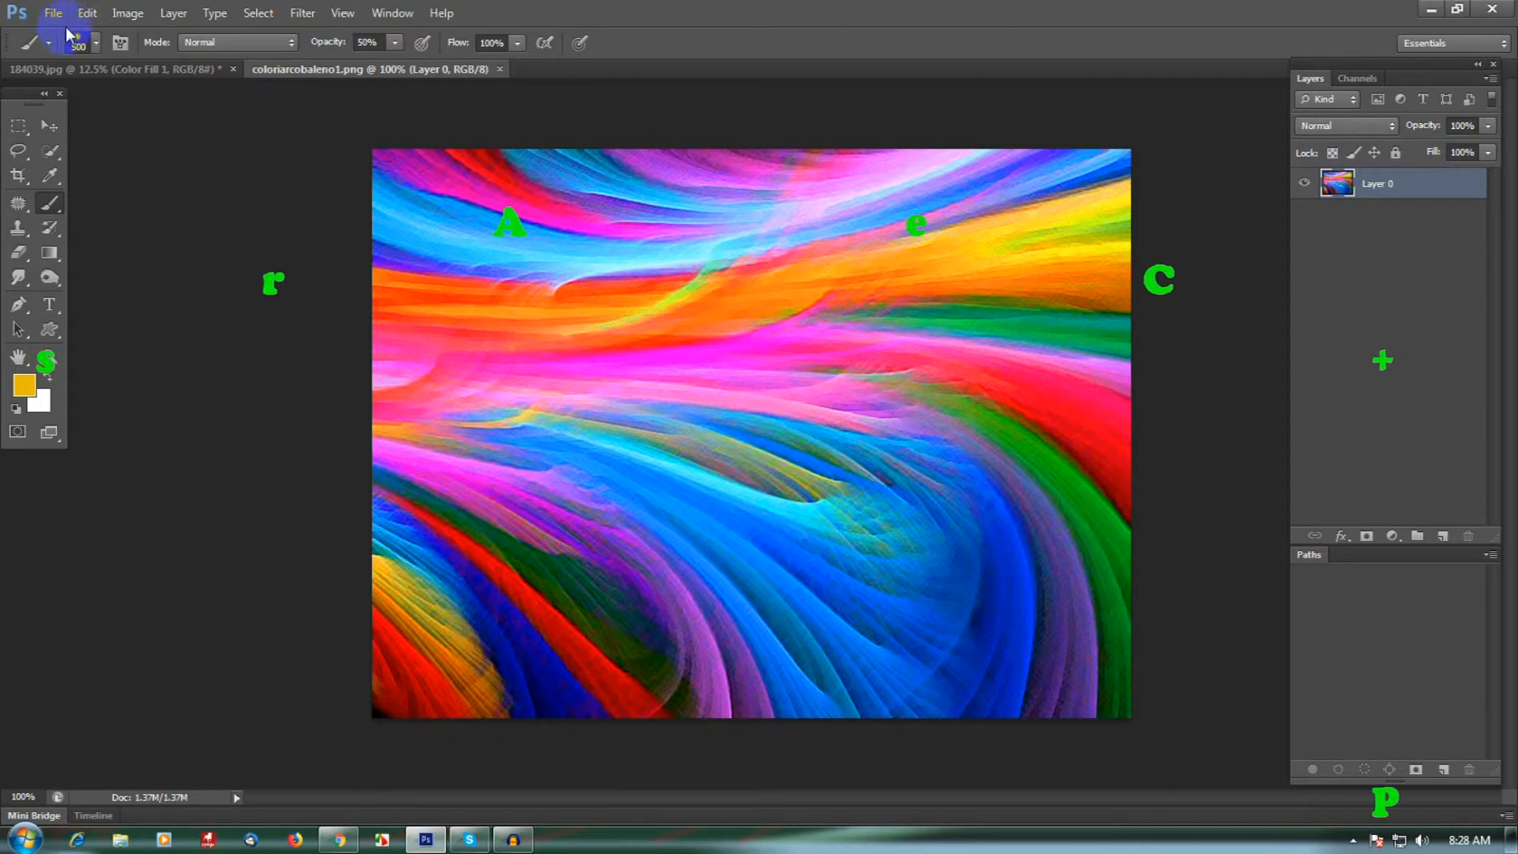
- Copy the entire coloriarcobaleno1.png image and close its document
left_click(758, 365)
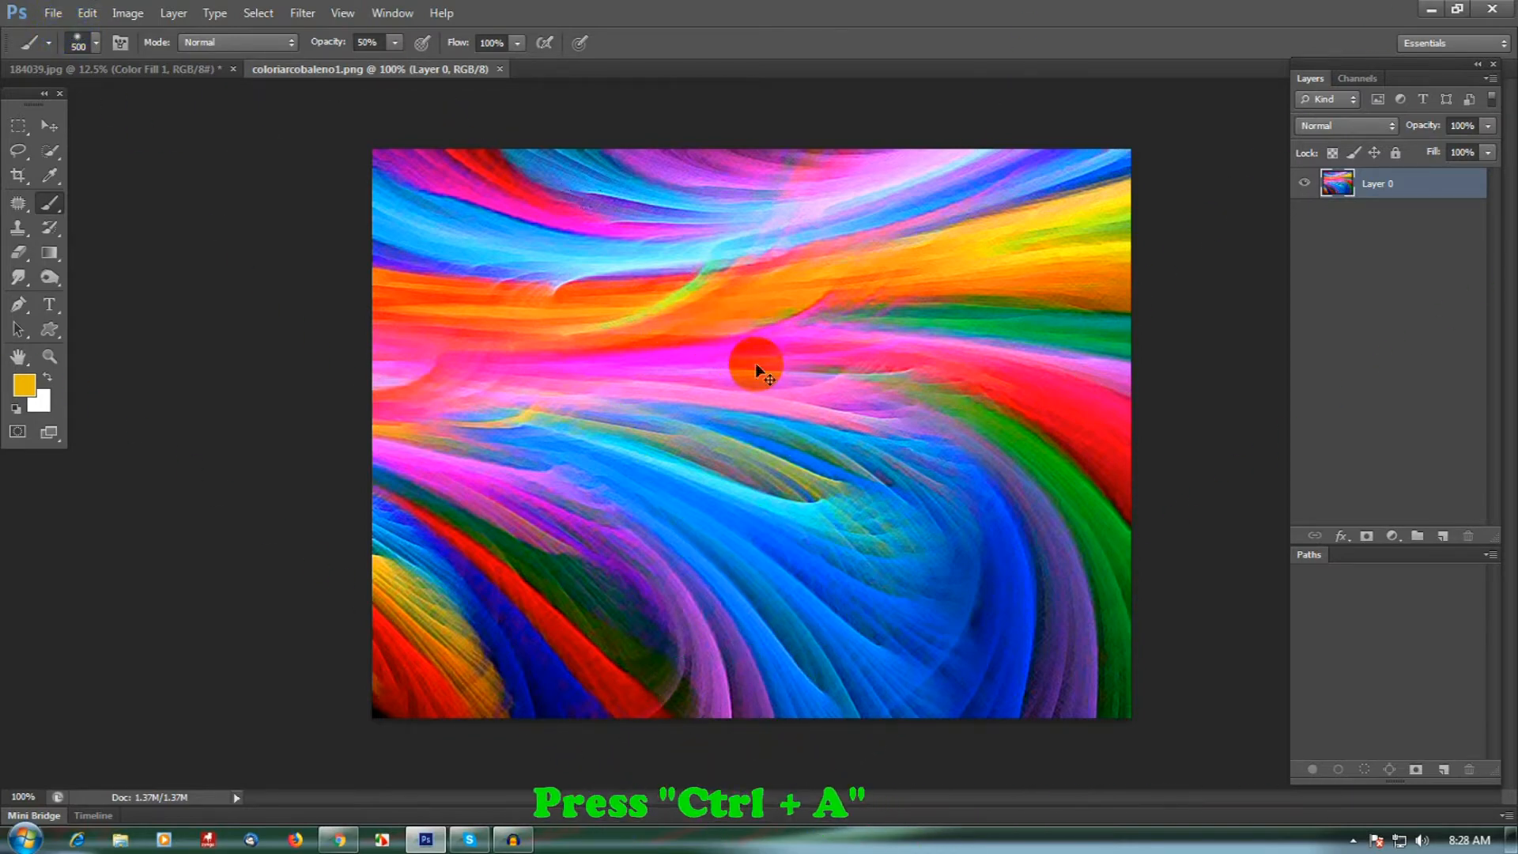
key("ctrl+a")
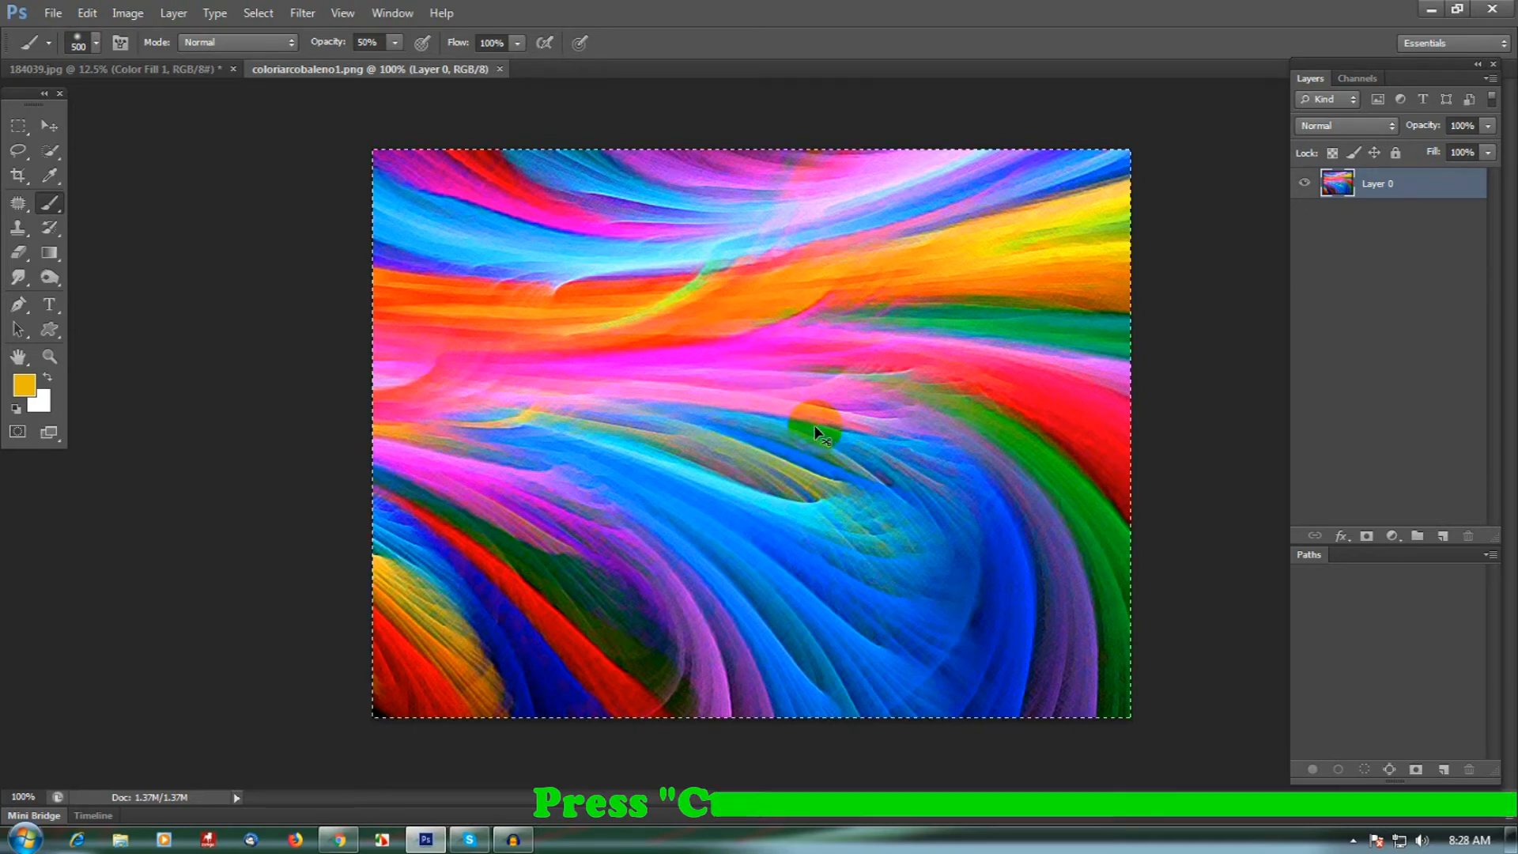
left_click(87, 12)
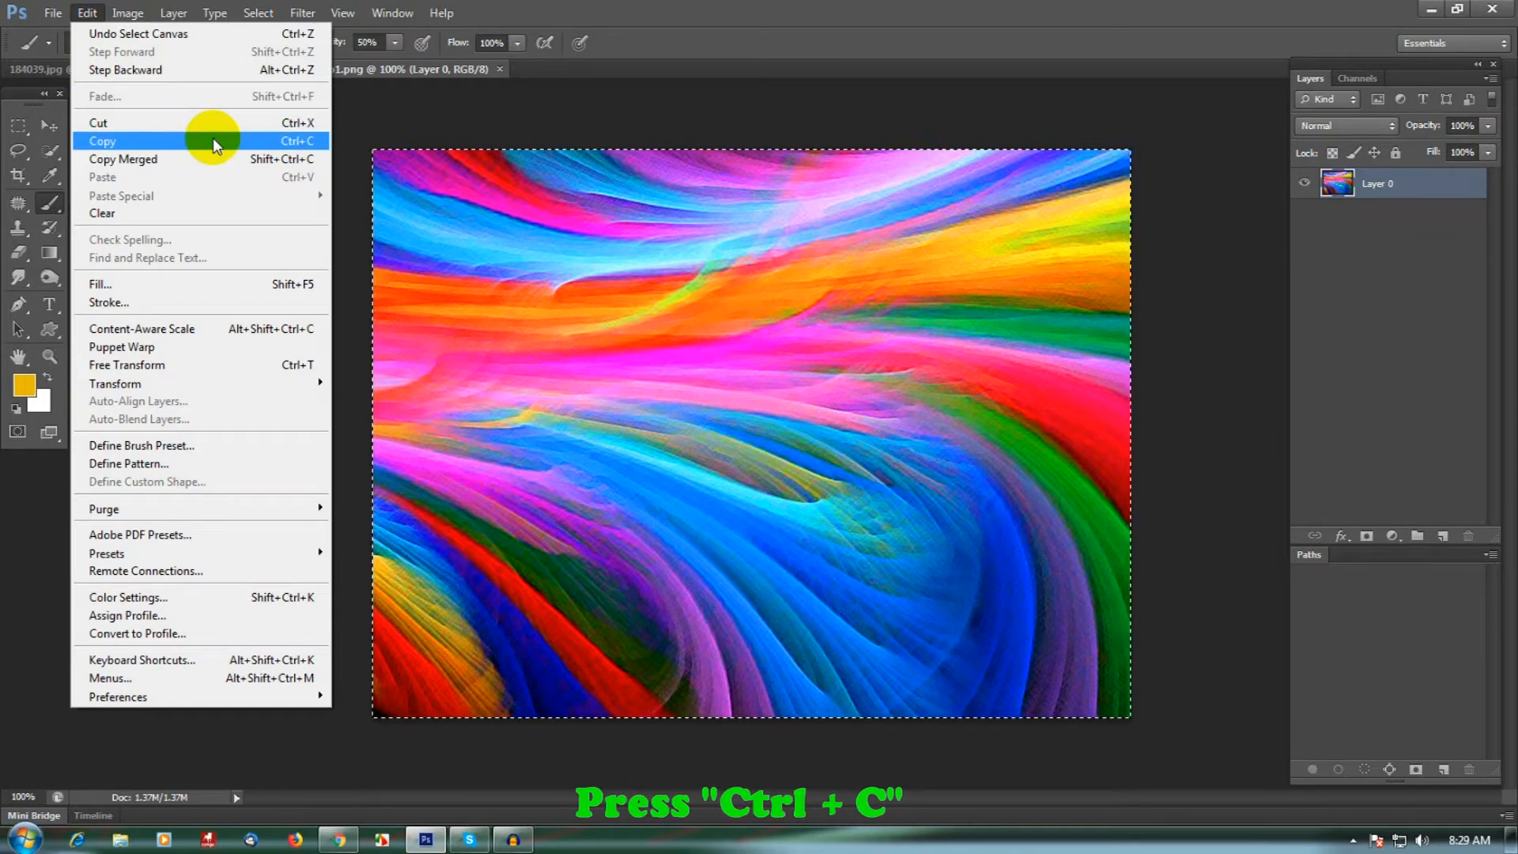
left_click(212, 142)
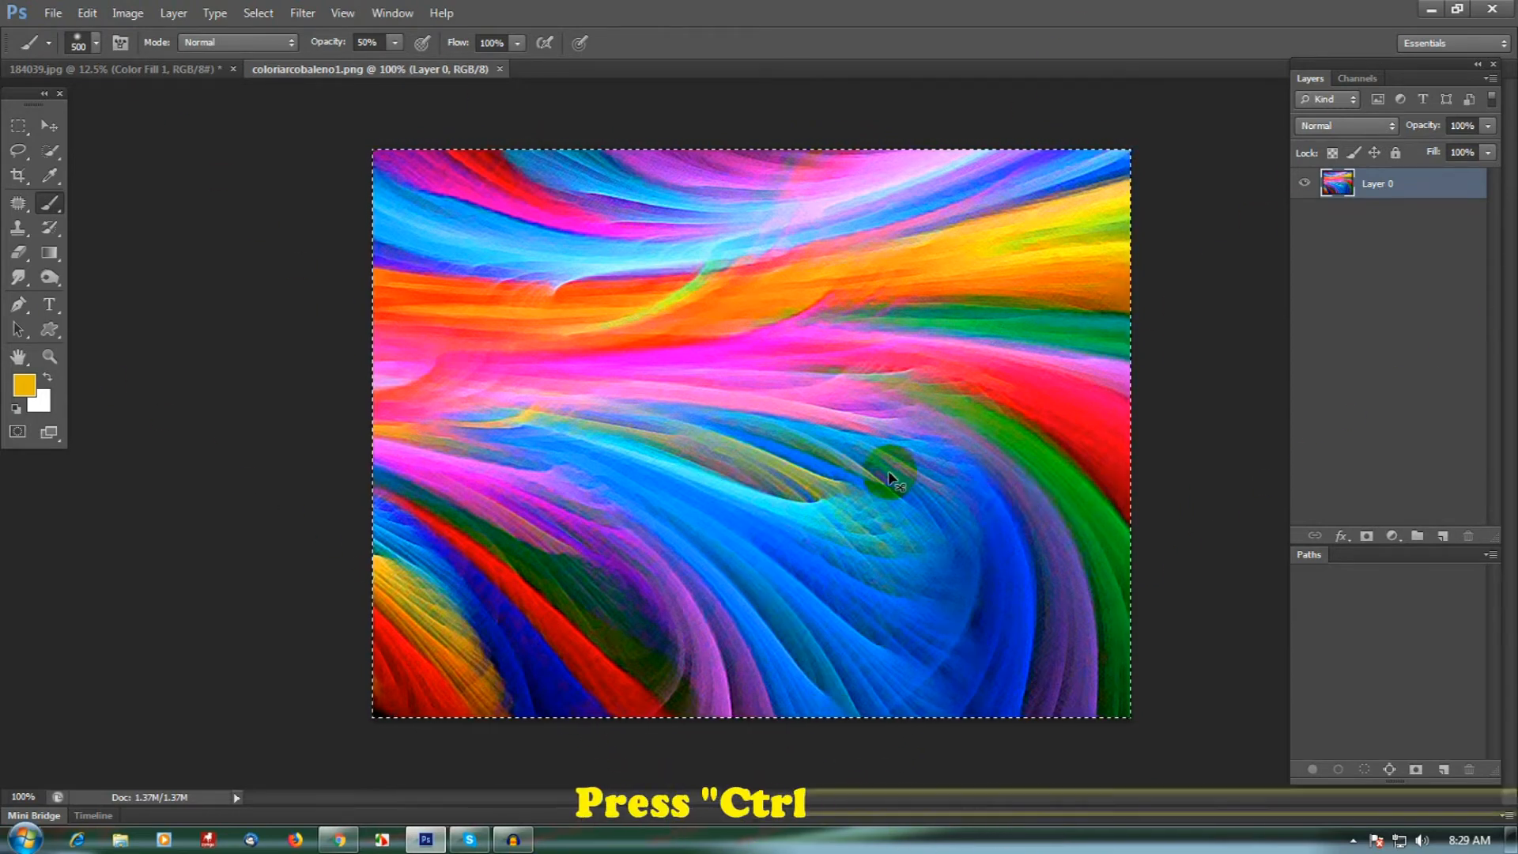
key("ctrl+w")
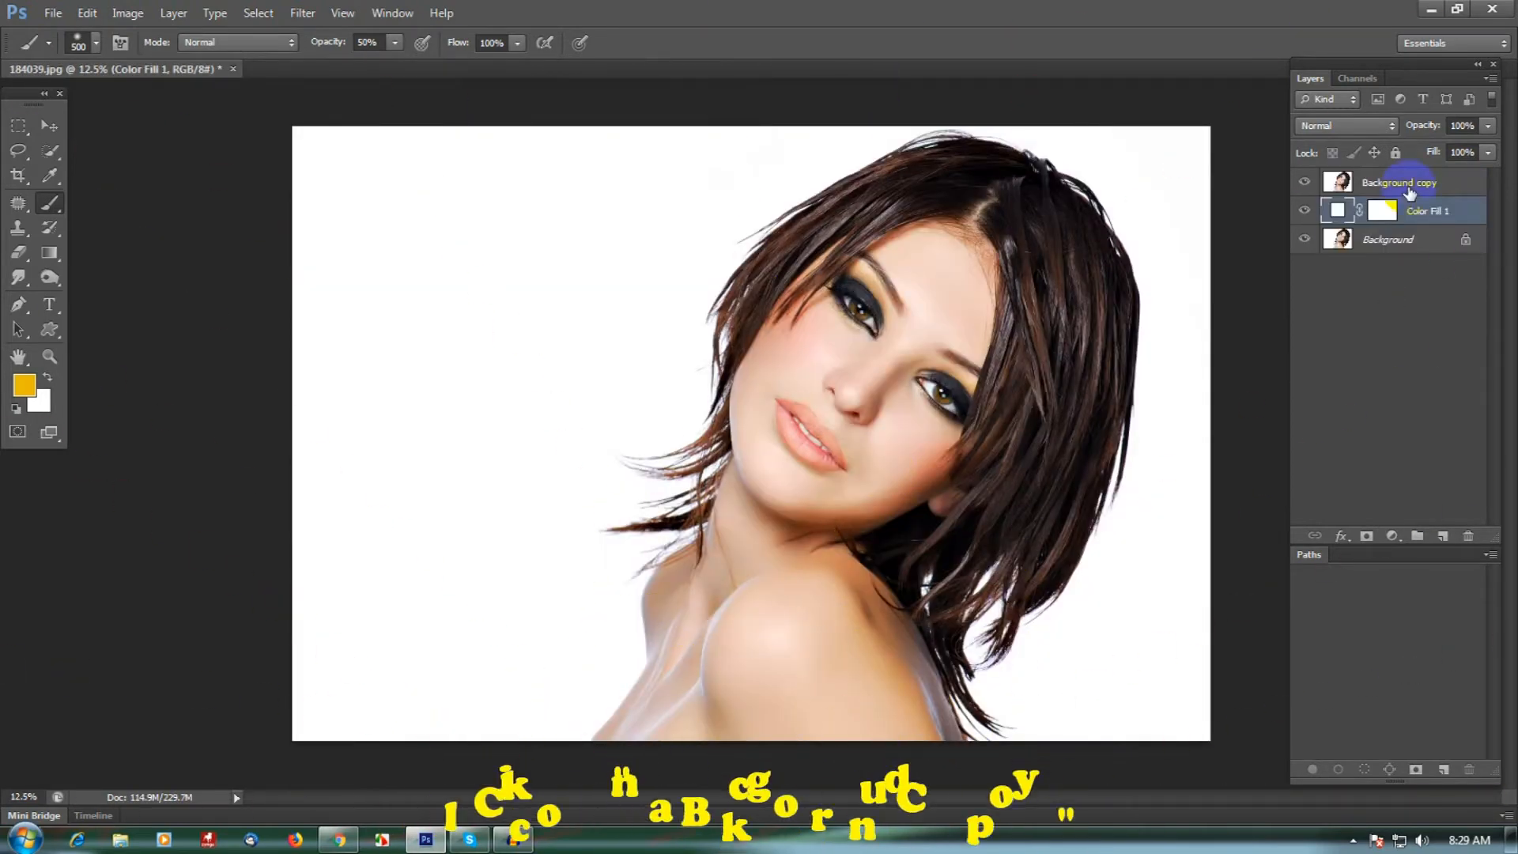
- Paste the colour texture above the Background copy layer and scale it with Free Transform to about 872%, covering most of the canvas
left_click(1409, 194)
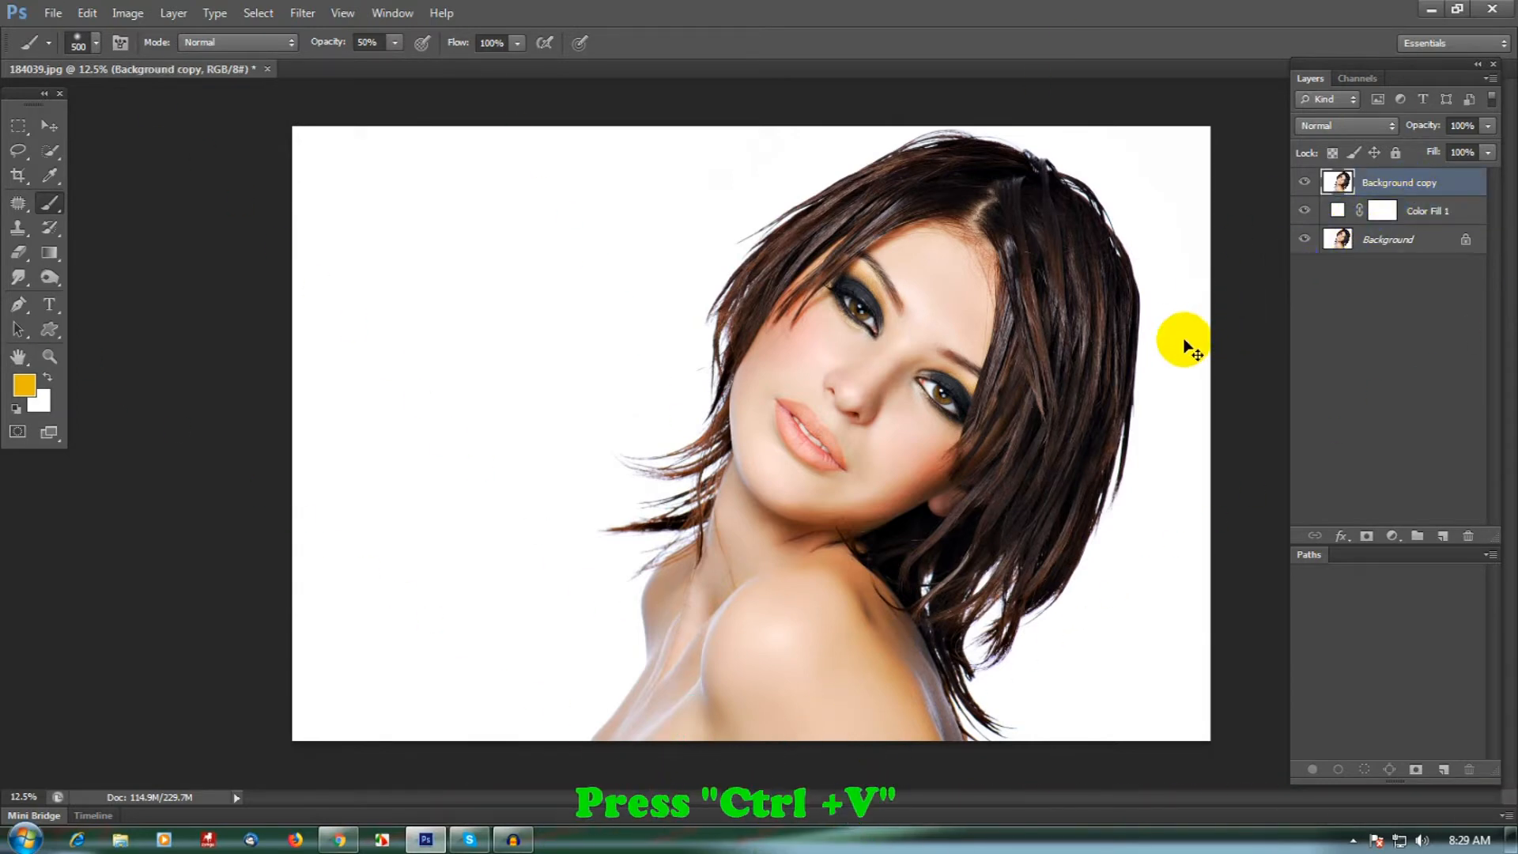
key("ctrl+v")
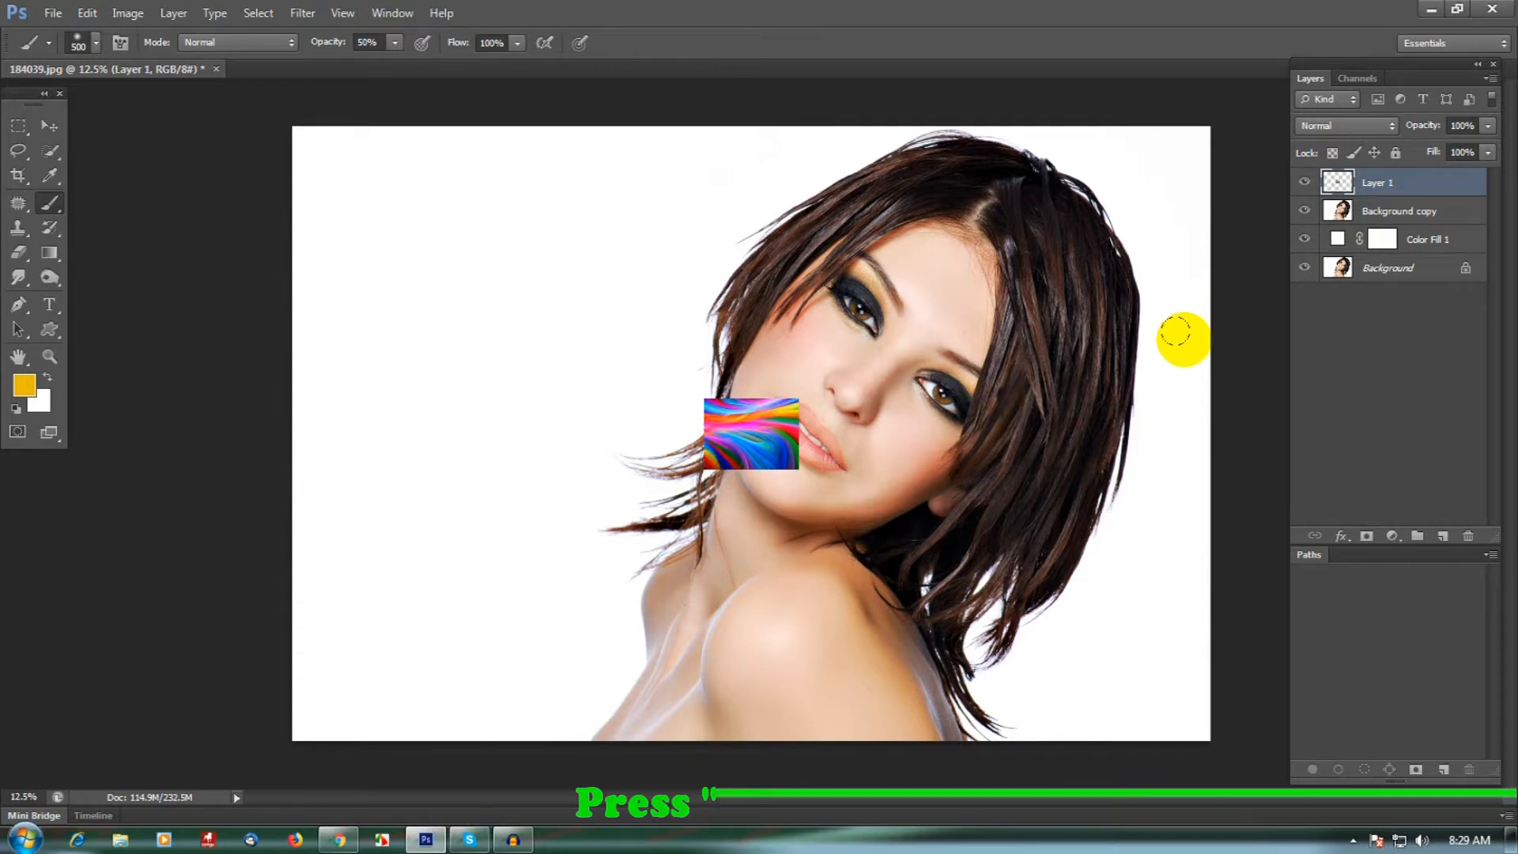
left_click(86, 14)
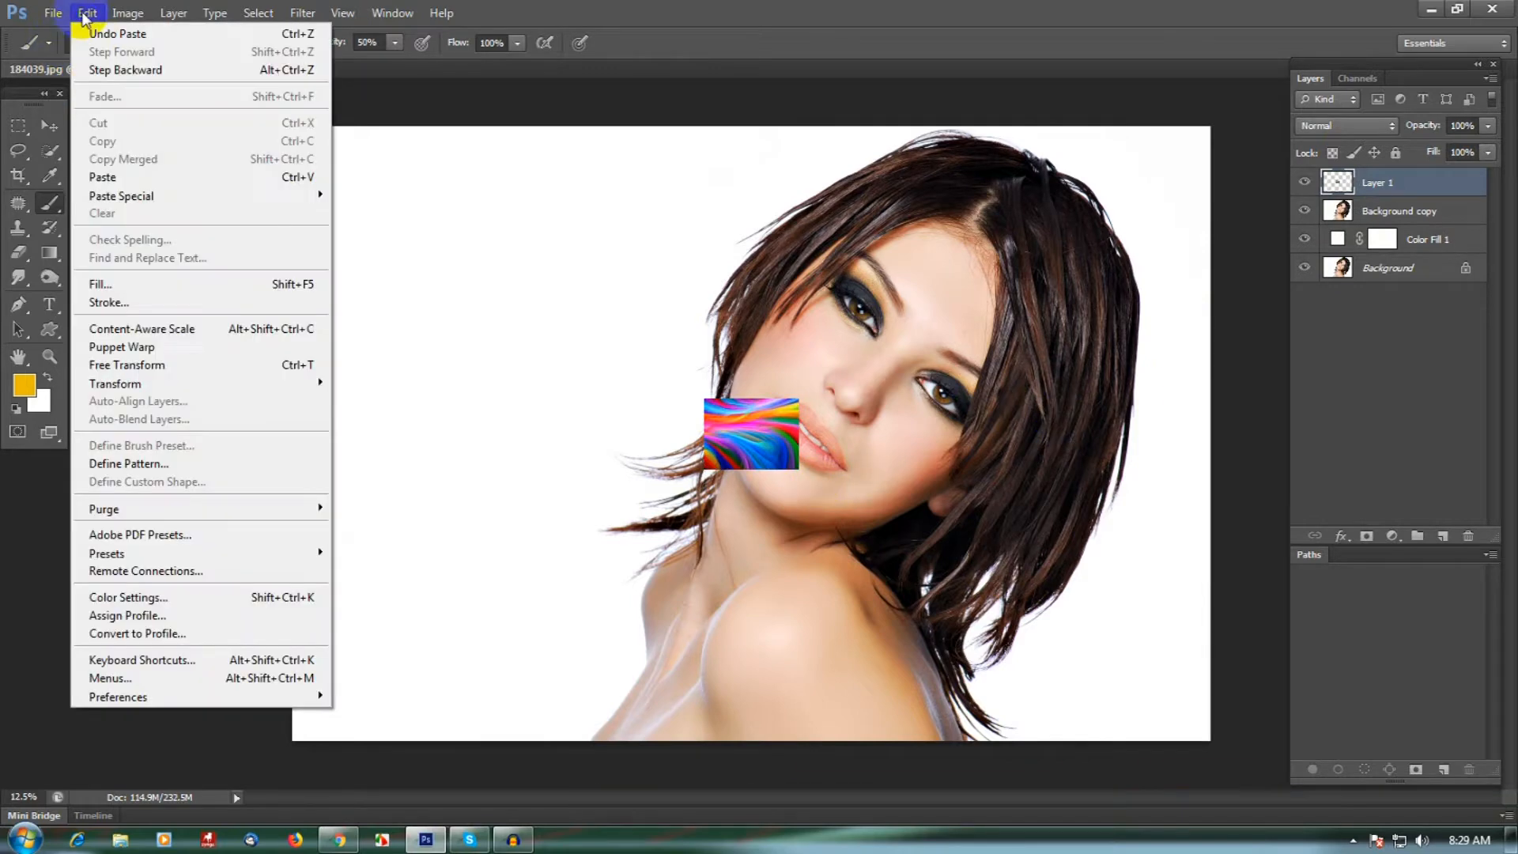
left_click(237, 366)
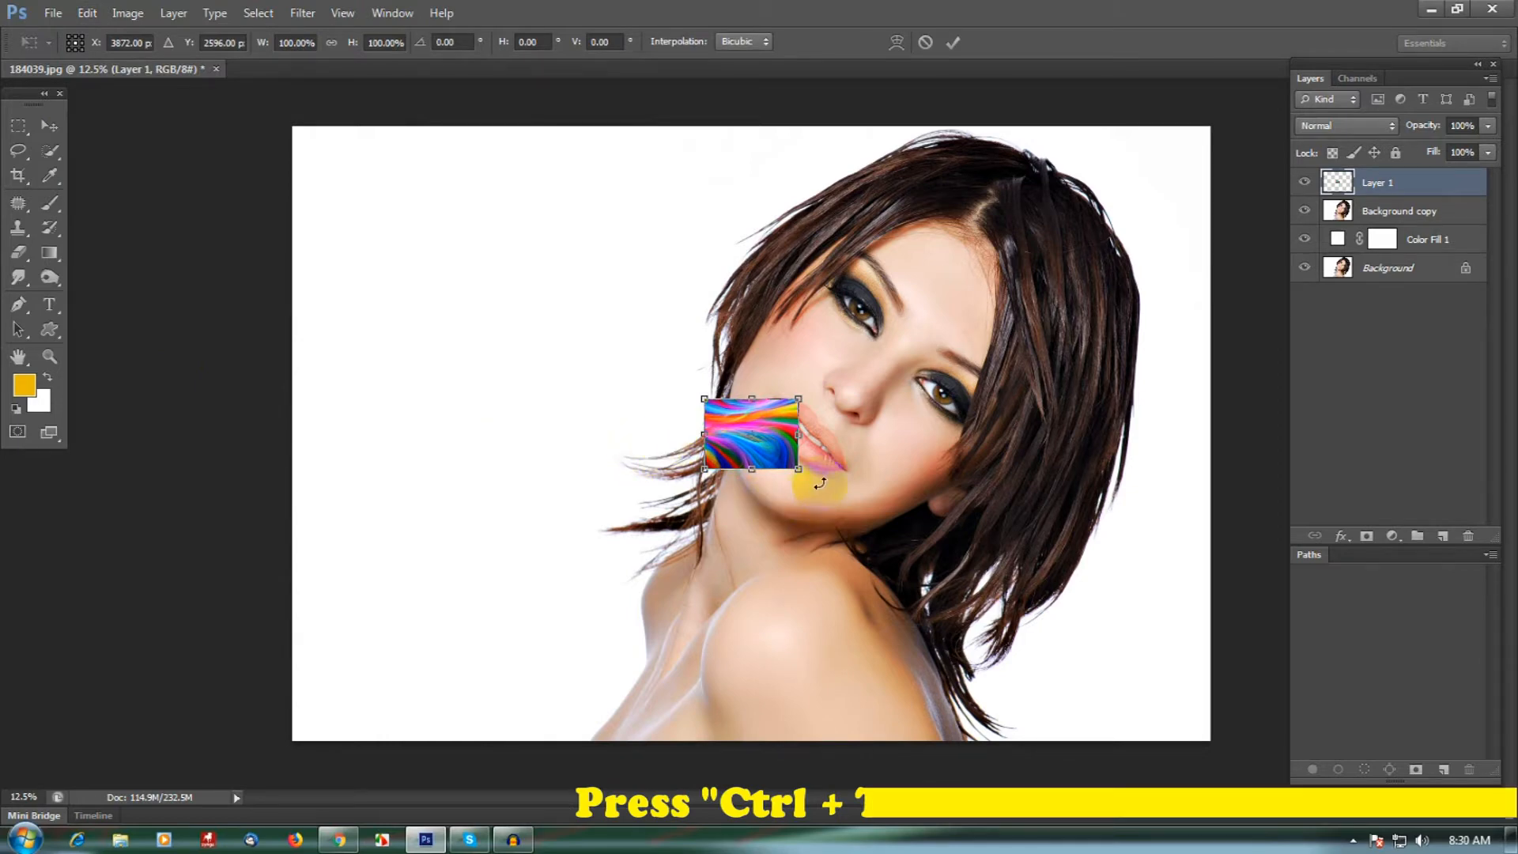
left_click_drag(801, 470, 1162, 677)
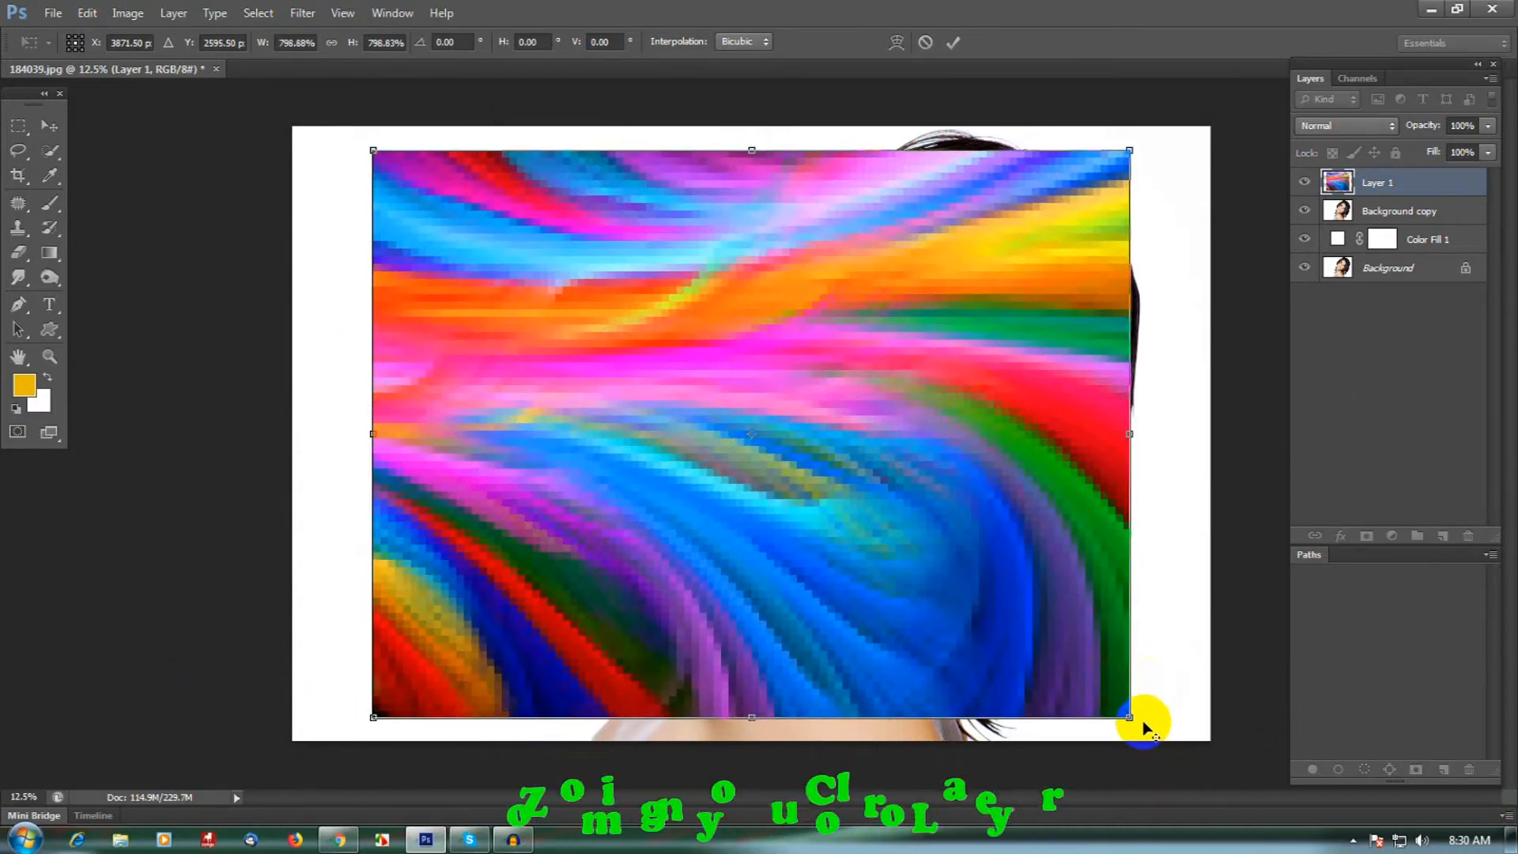
left_click_drag(1133, 718, 1177, 741)
left_click_drag(878, 586, 910, 587)
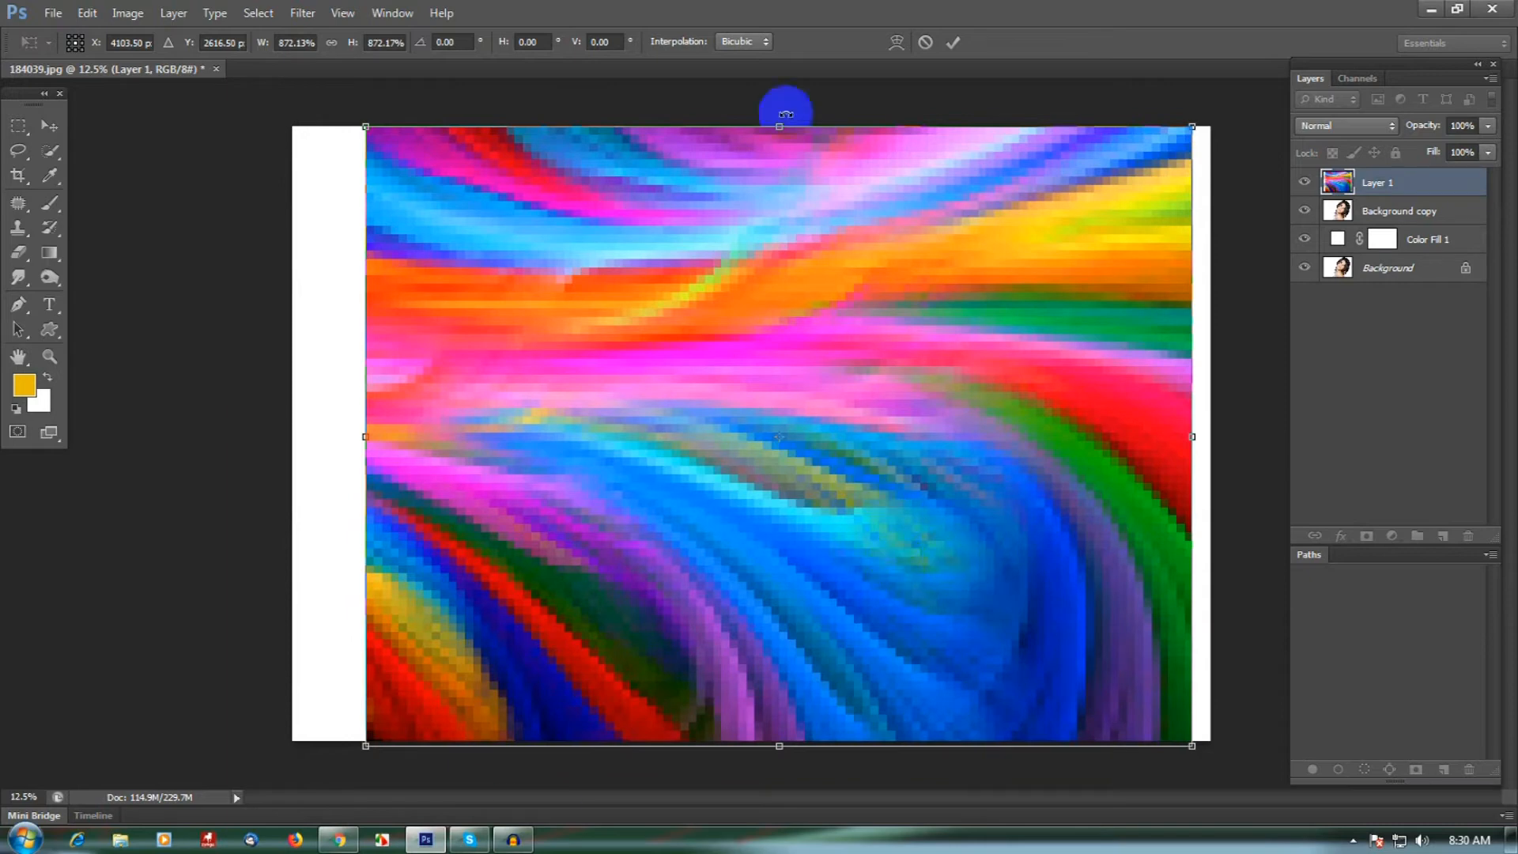
left_click(953, 42)
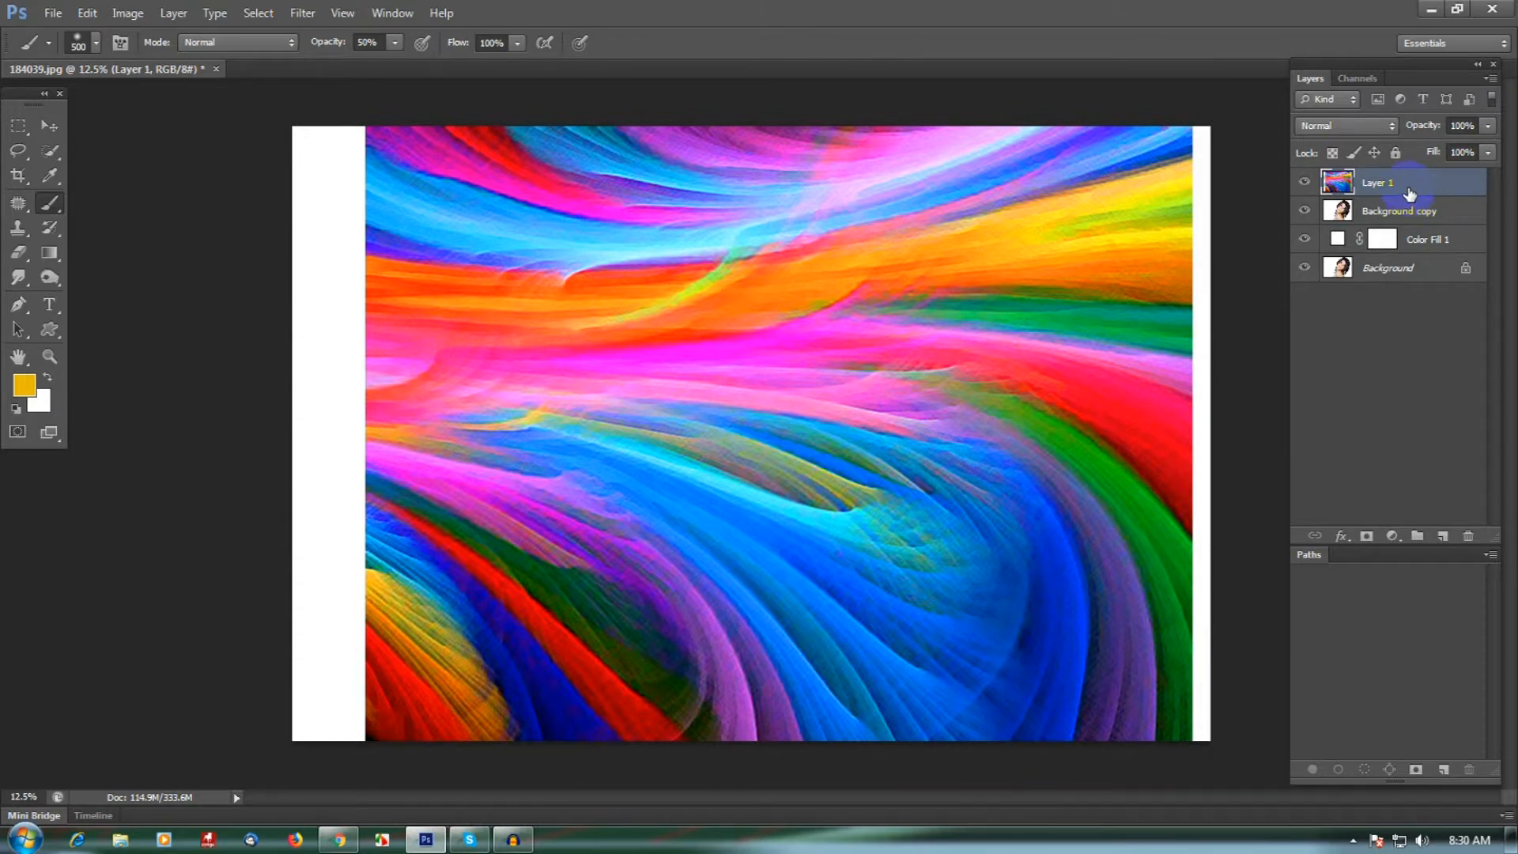
- Move the colour texture layer below Background copy, and copy the whole canvas as merged with Background copy selected
left_click_drag(1410, 191, 1421, 224)
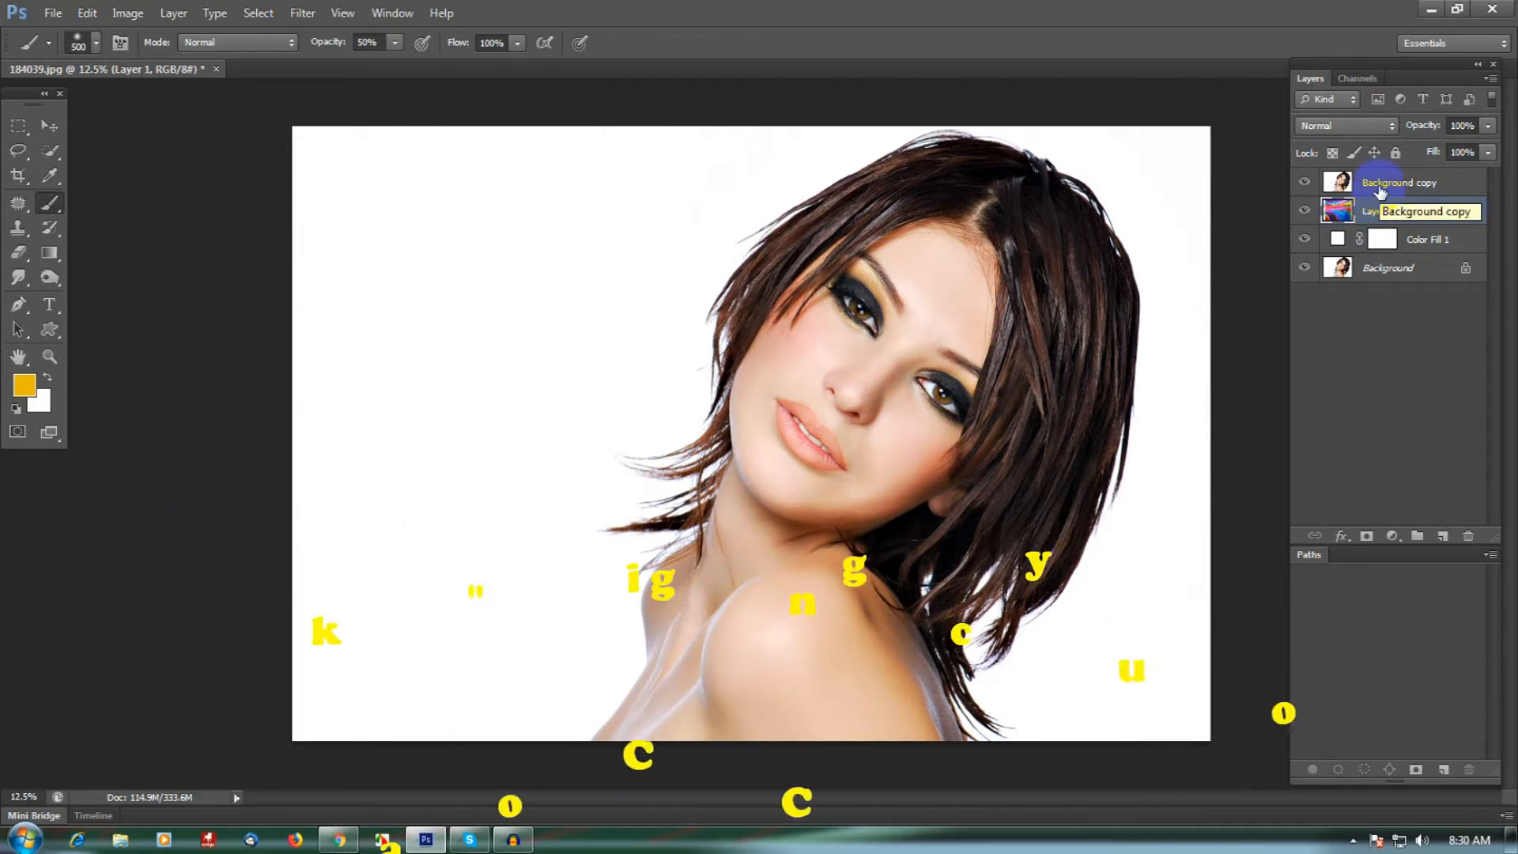
left_click(1380, 185)
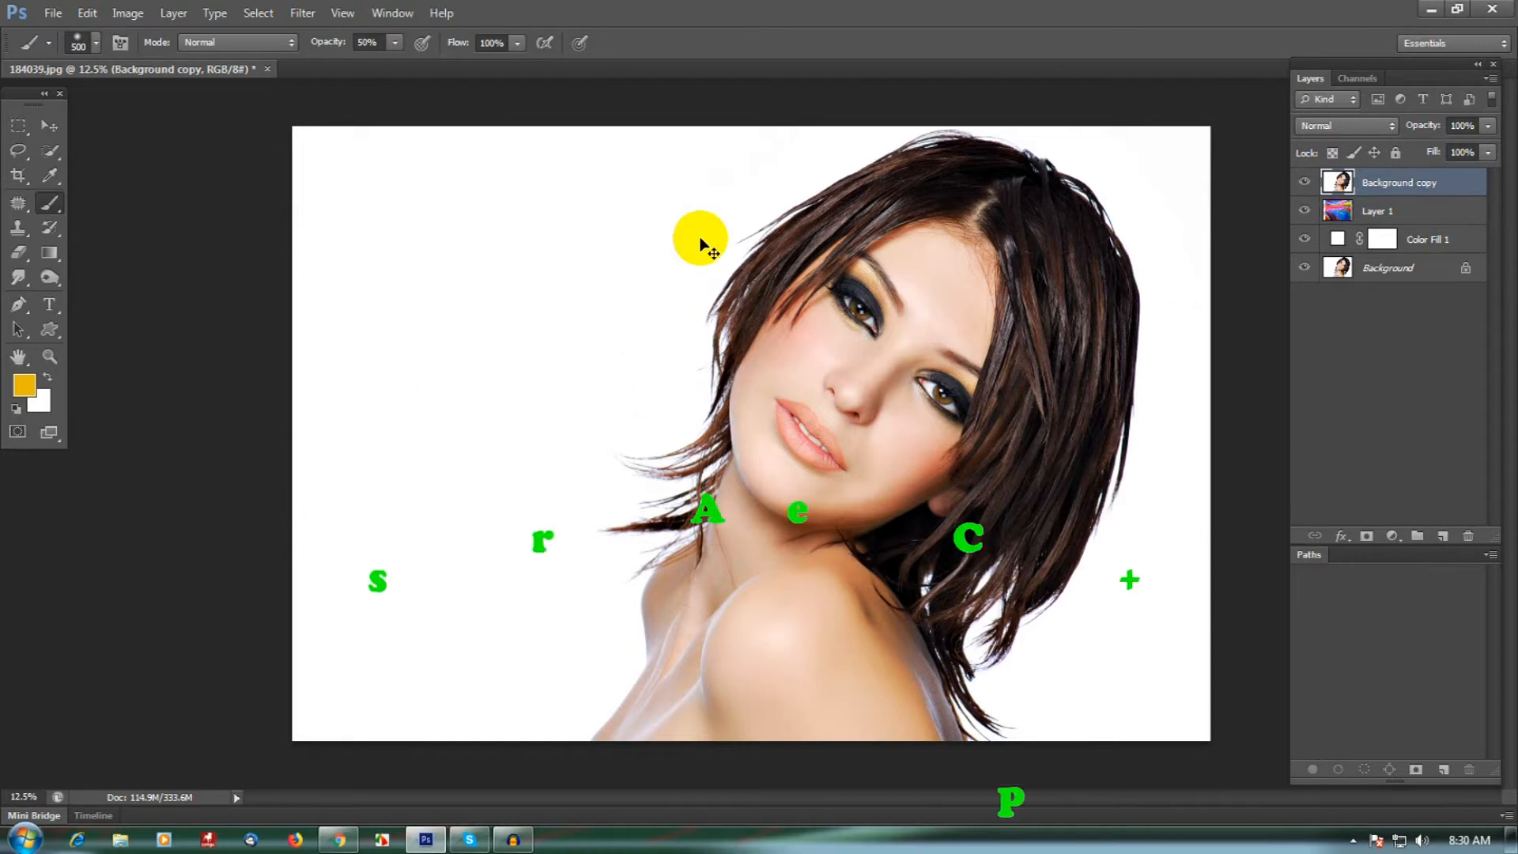
key("ctrl+a")
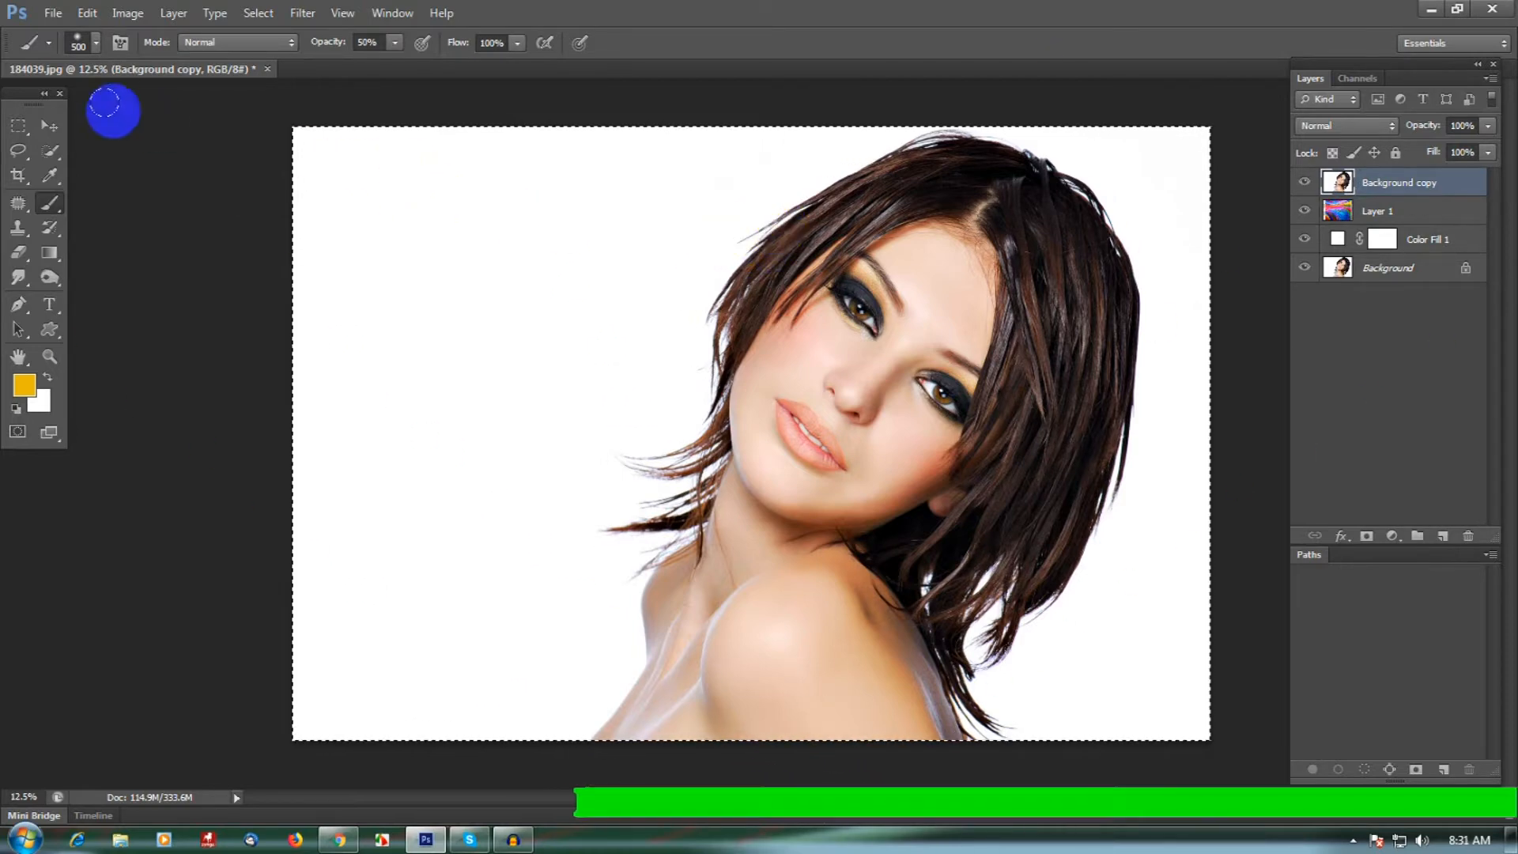
left_click(87, 13)
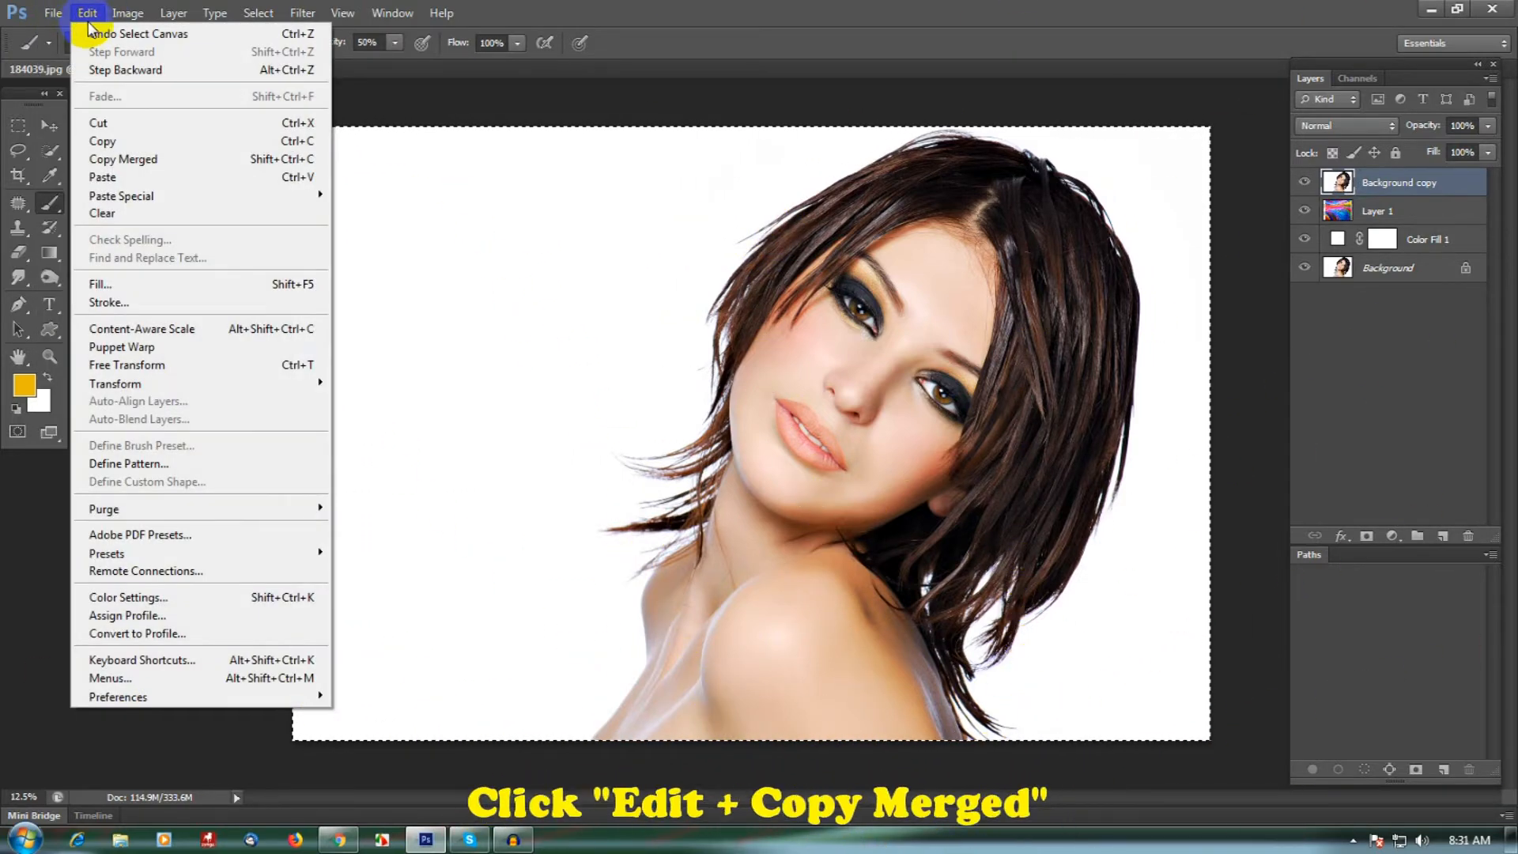
left_click(187, 166)
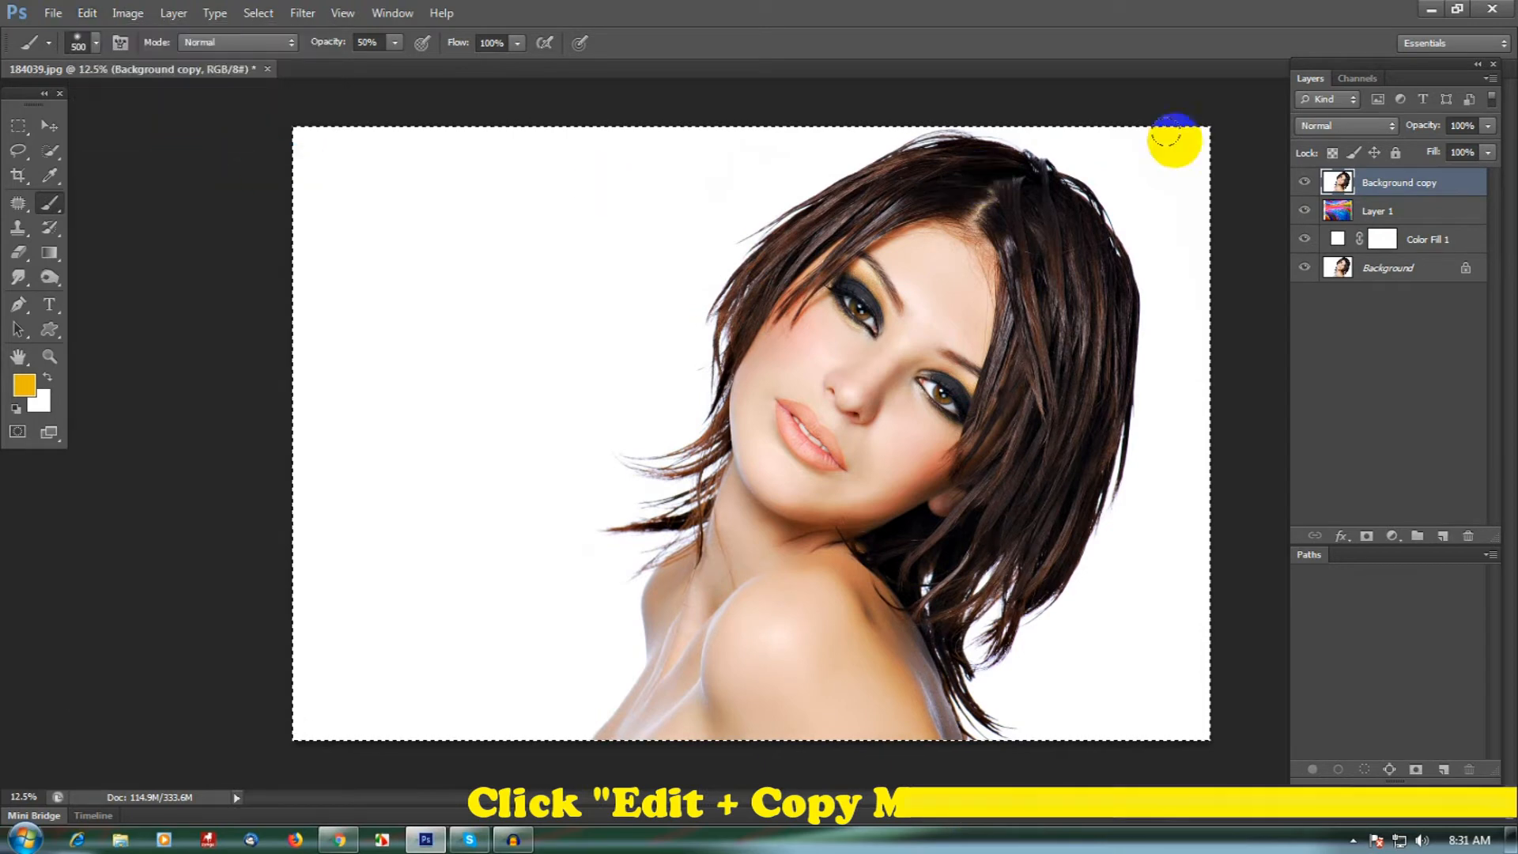
- Add a layer mask to the colour texture layer, display the mask on the canvas, and paste the copied portrait in place into it
left_click(1432, 213)
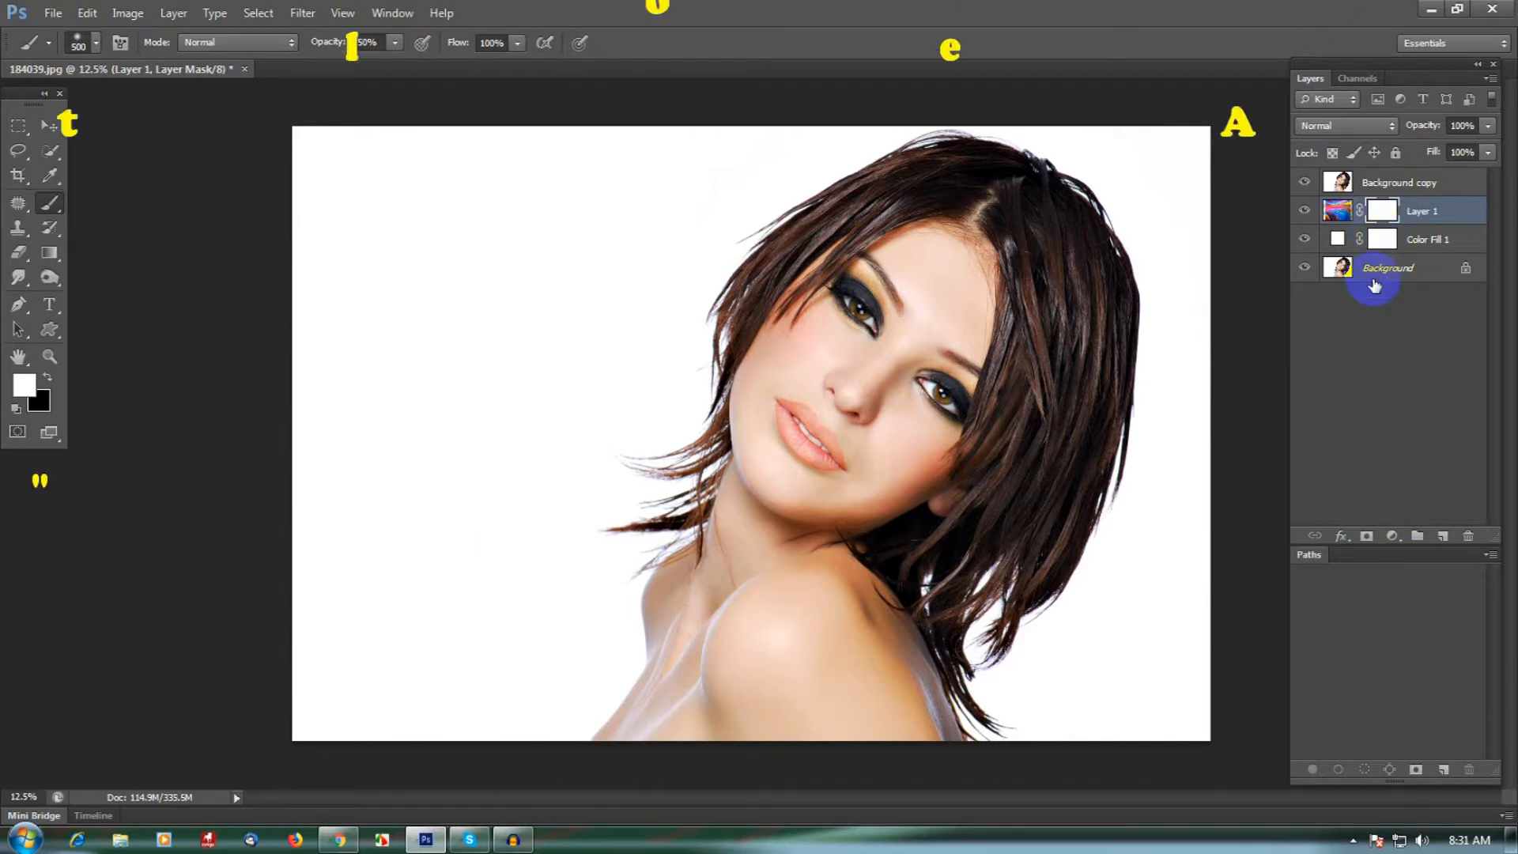
left_click(1384, 219, "alt")
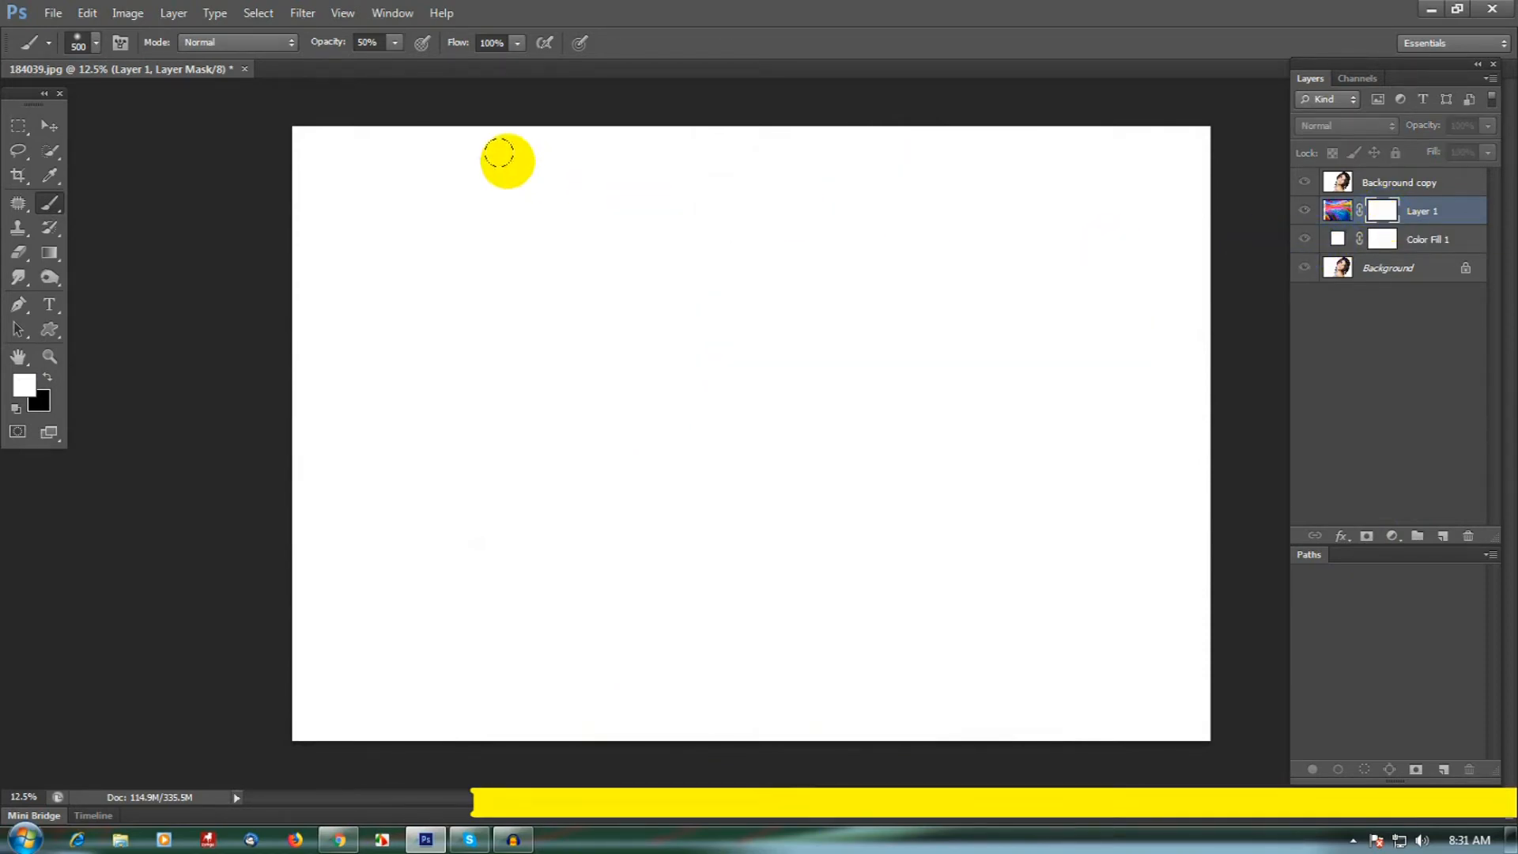
left_click(87, 13)
mouse_move(103, 195)
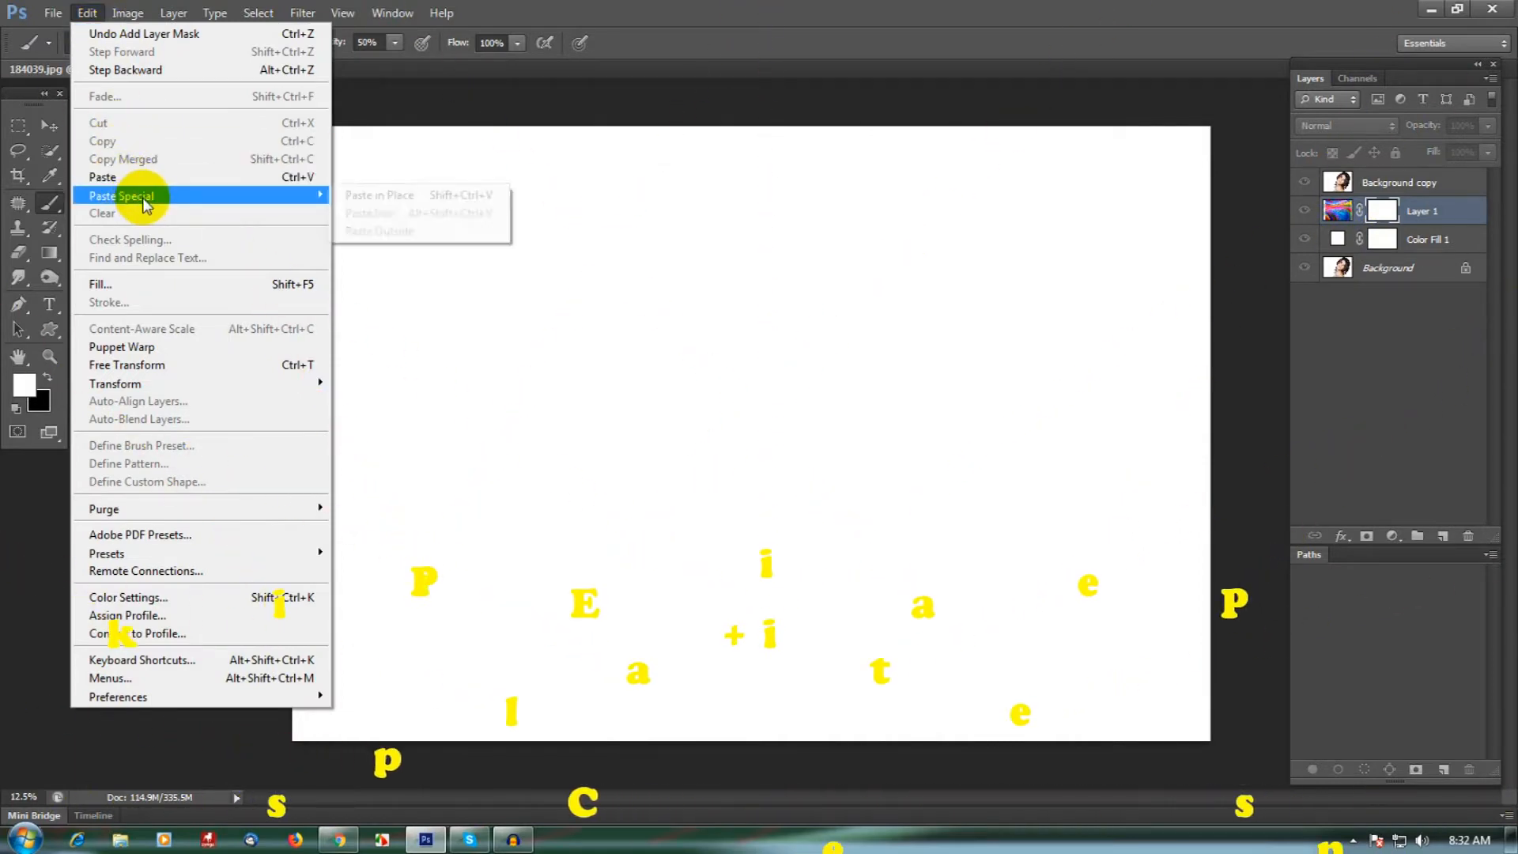
left_click(409, 207)
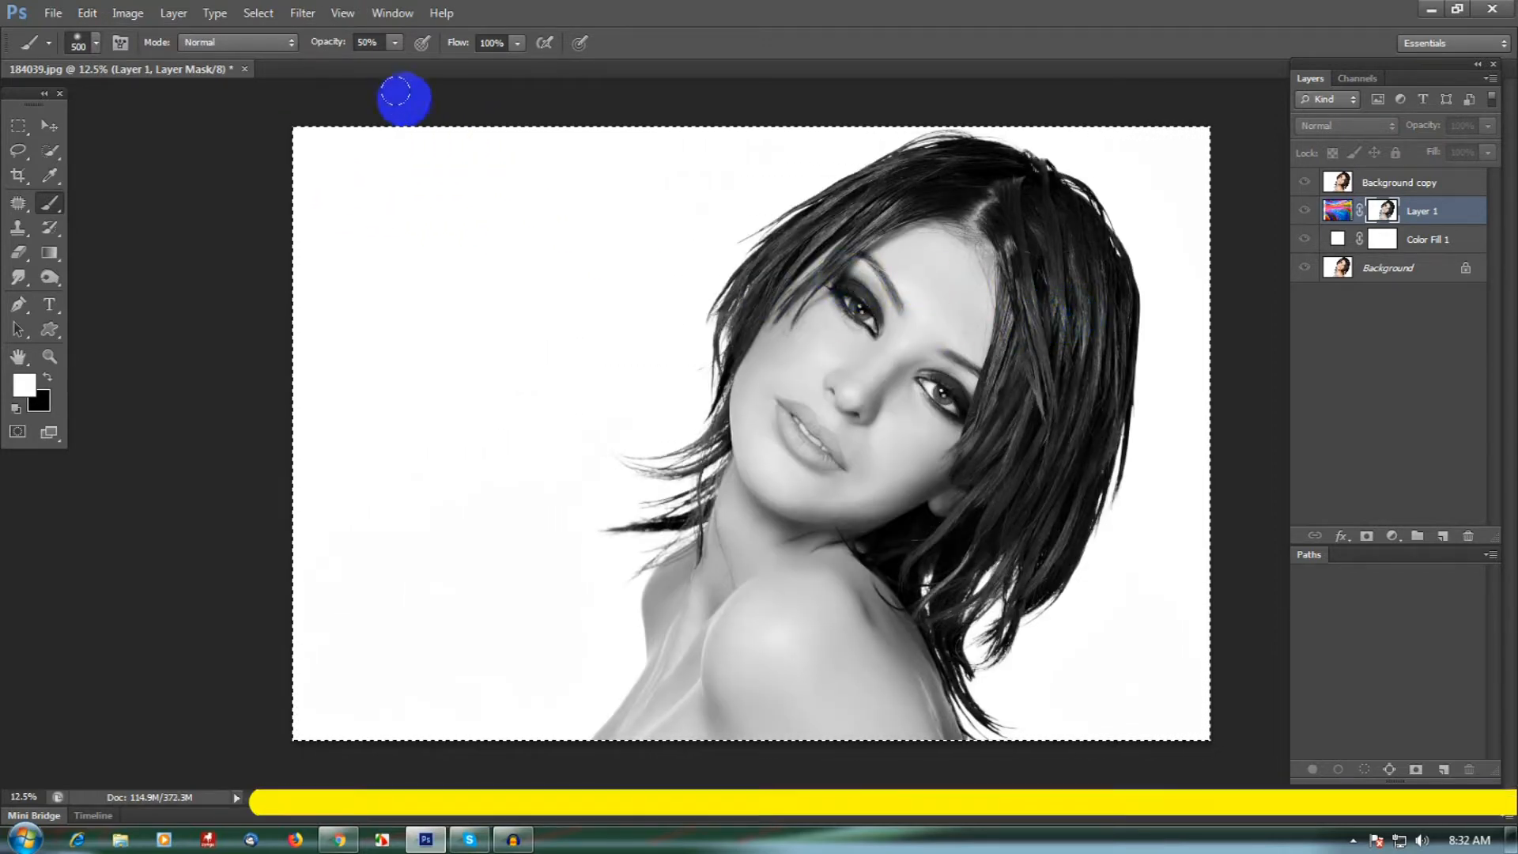
- Deselect the canvas and use Curves on the layer mask, moving the black point to input 146 and the white point to input 156
left_click(268, 19)
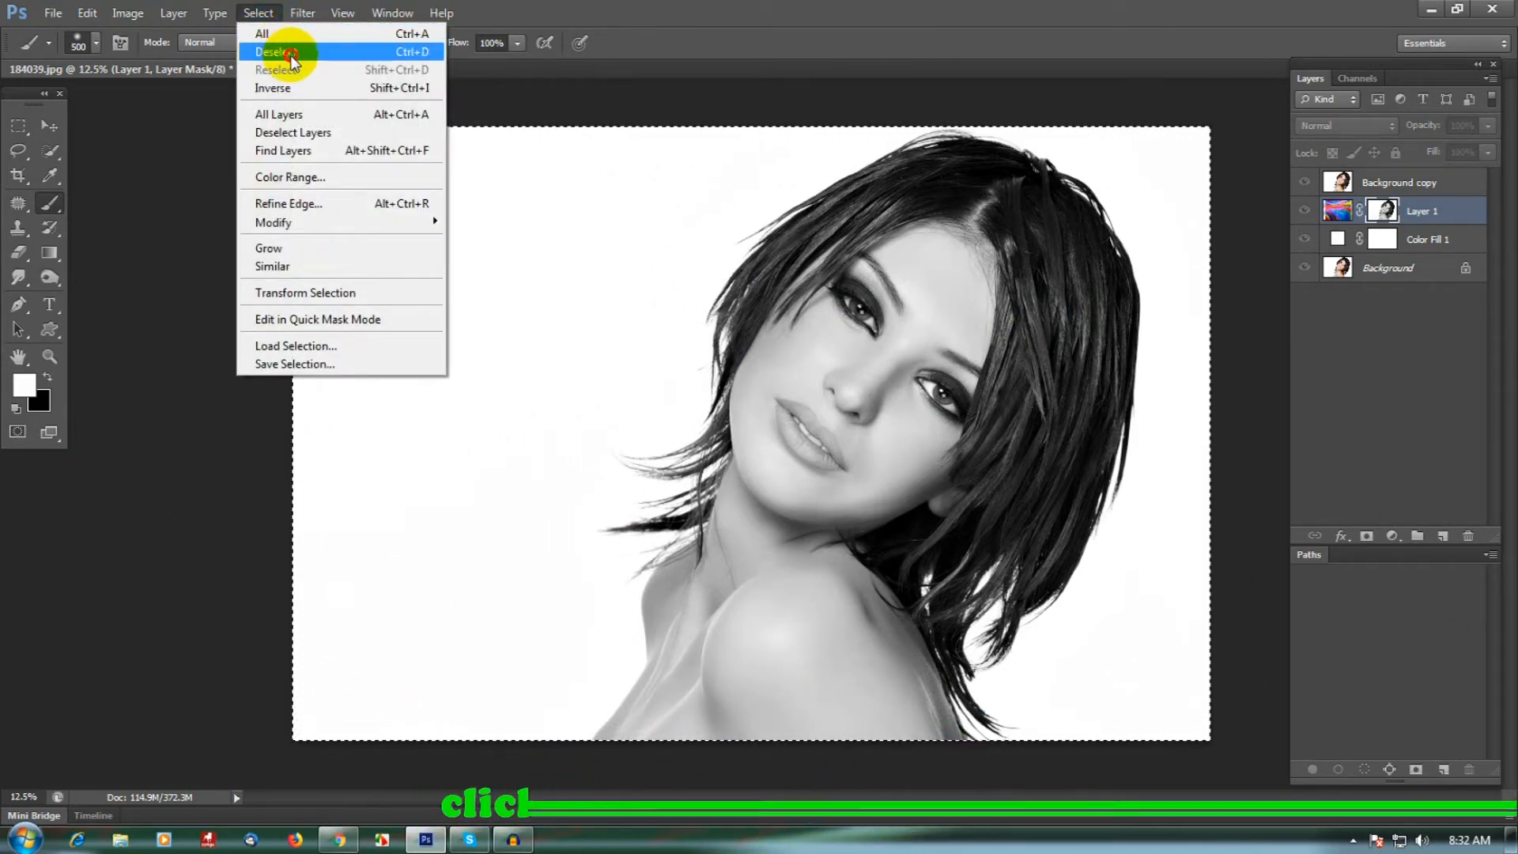
left_click(290, 54)
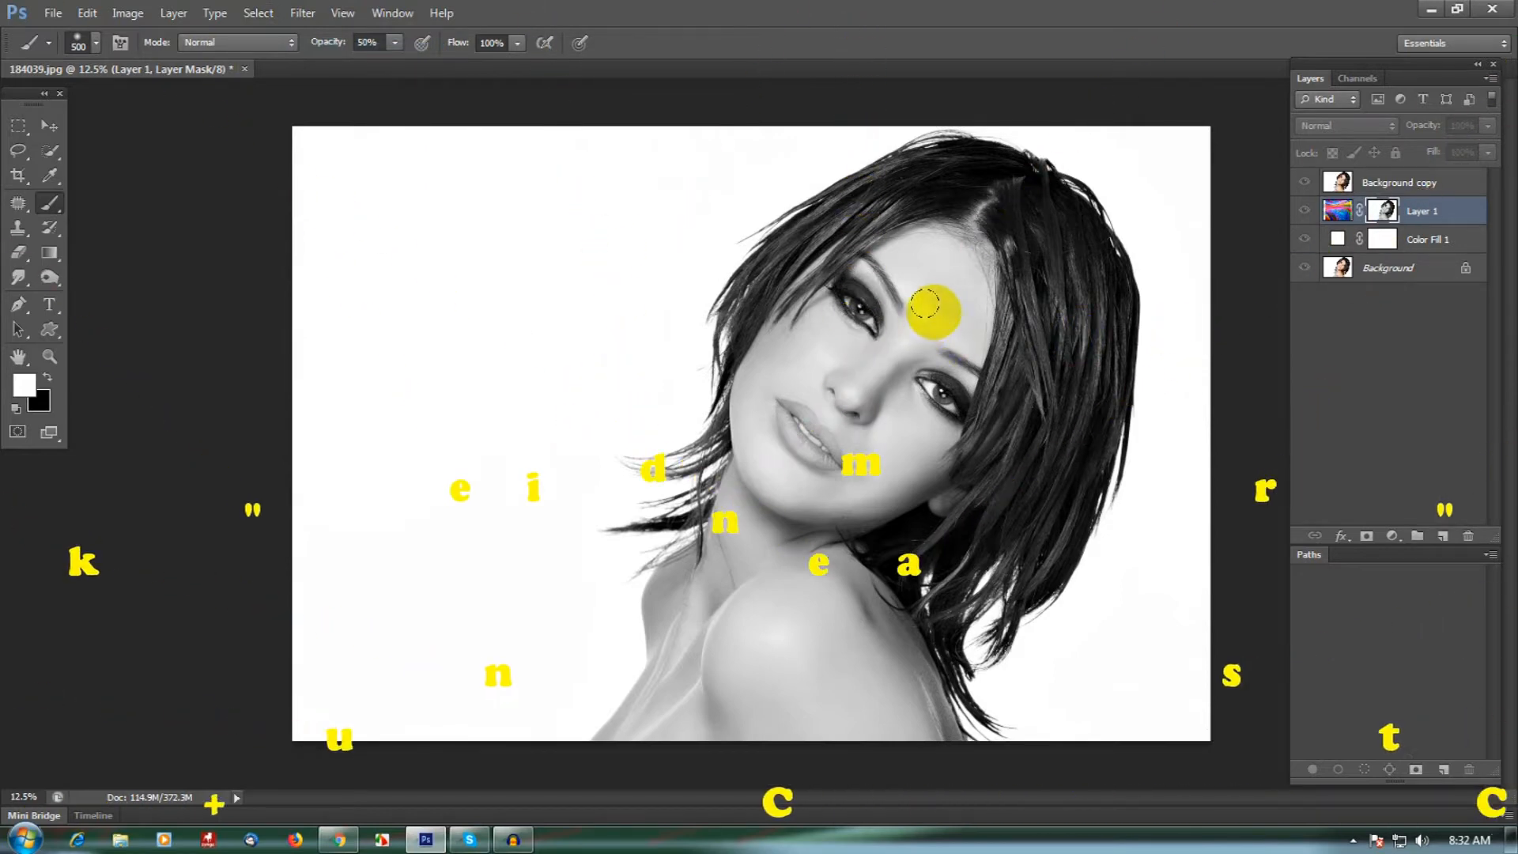
left_click(127, 13)
mouse_move(215, 70)
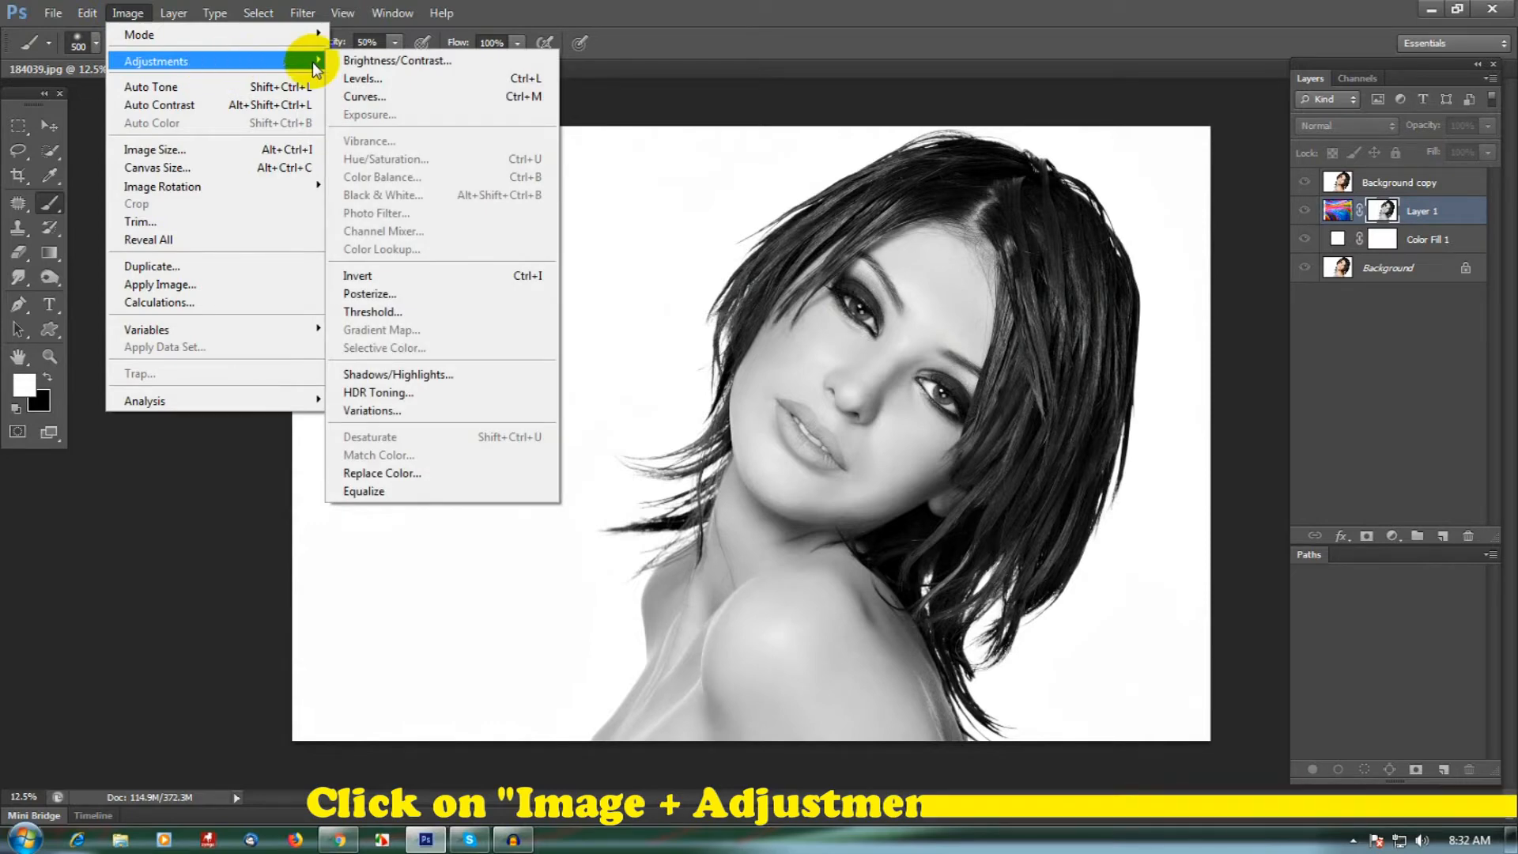
left_click(395, 95)
left_click_drag(427, 150, 481, 143)
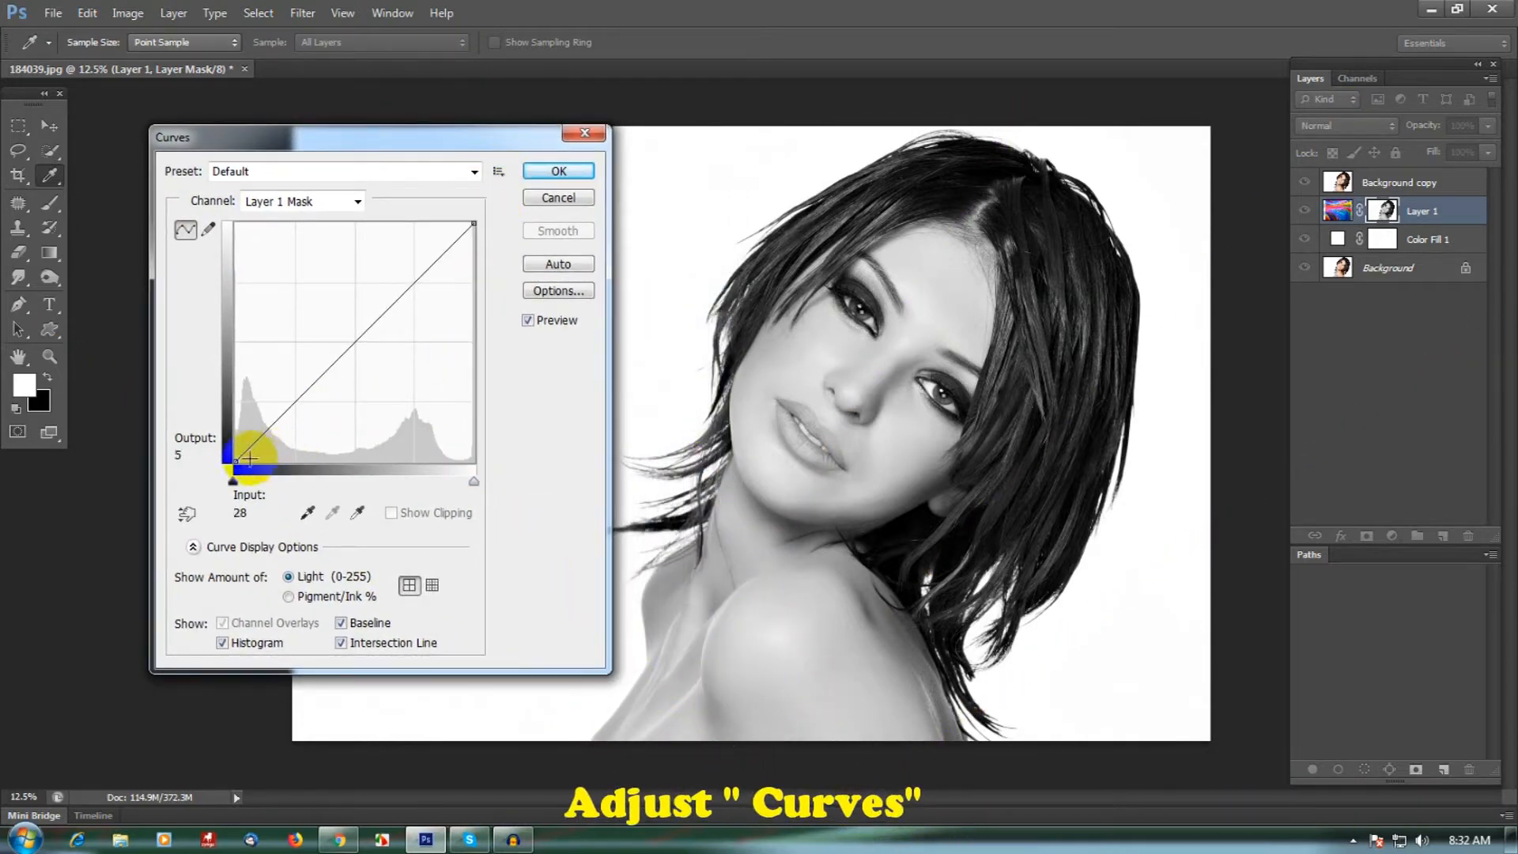
left_click_drag(246, 461, 366, 474)
left_click(471, 223)
left_click_drag(471, 223, 417, 216)
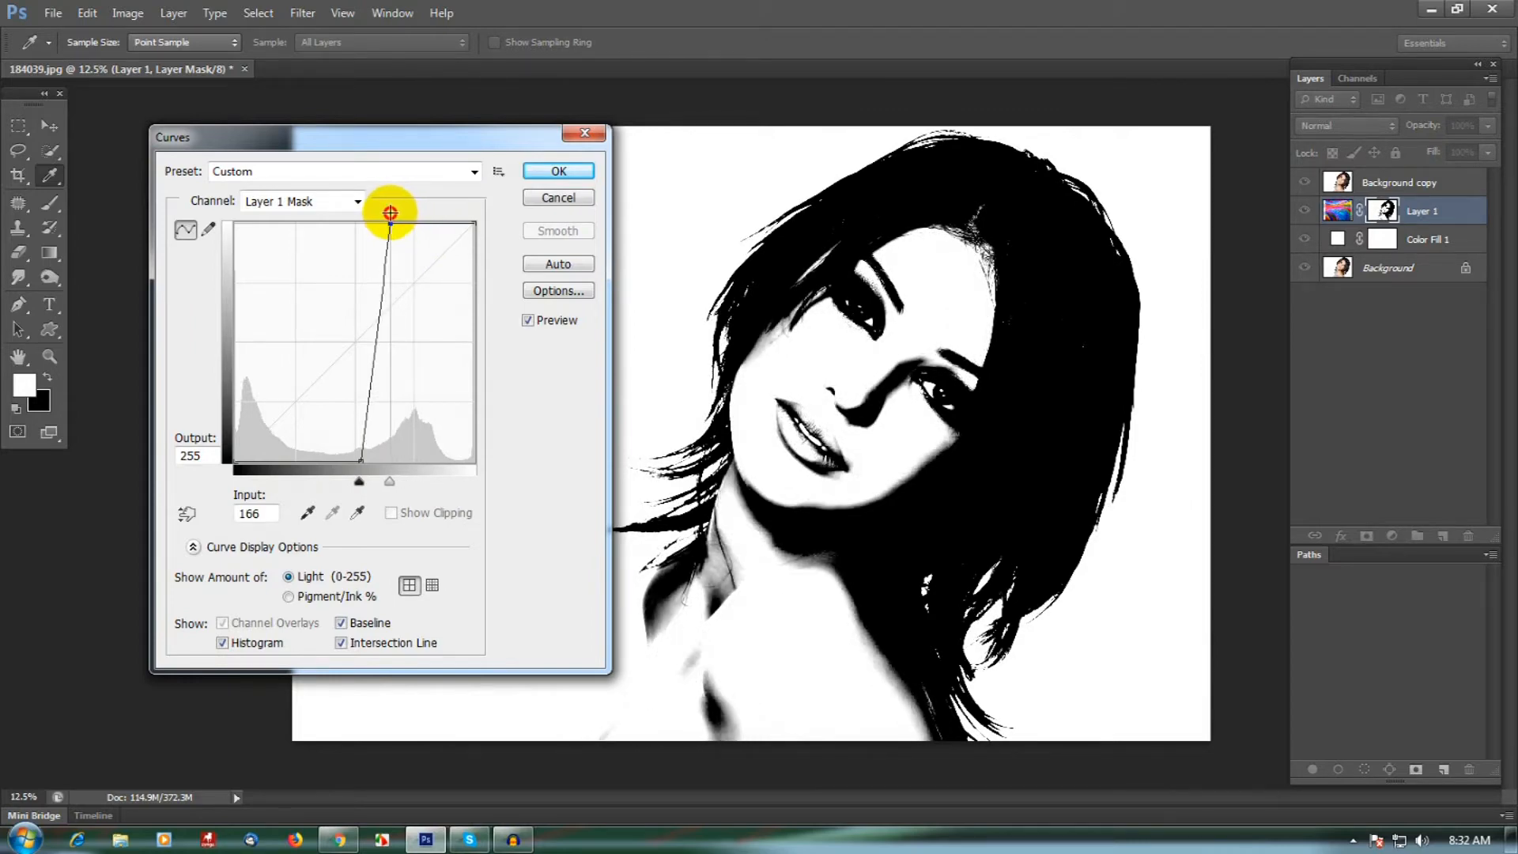
left_click_drag(393, 212, 382, 212)
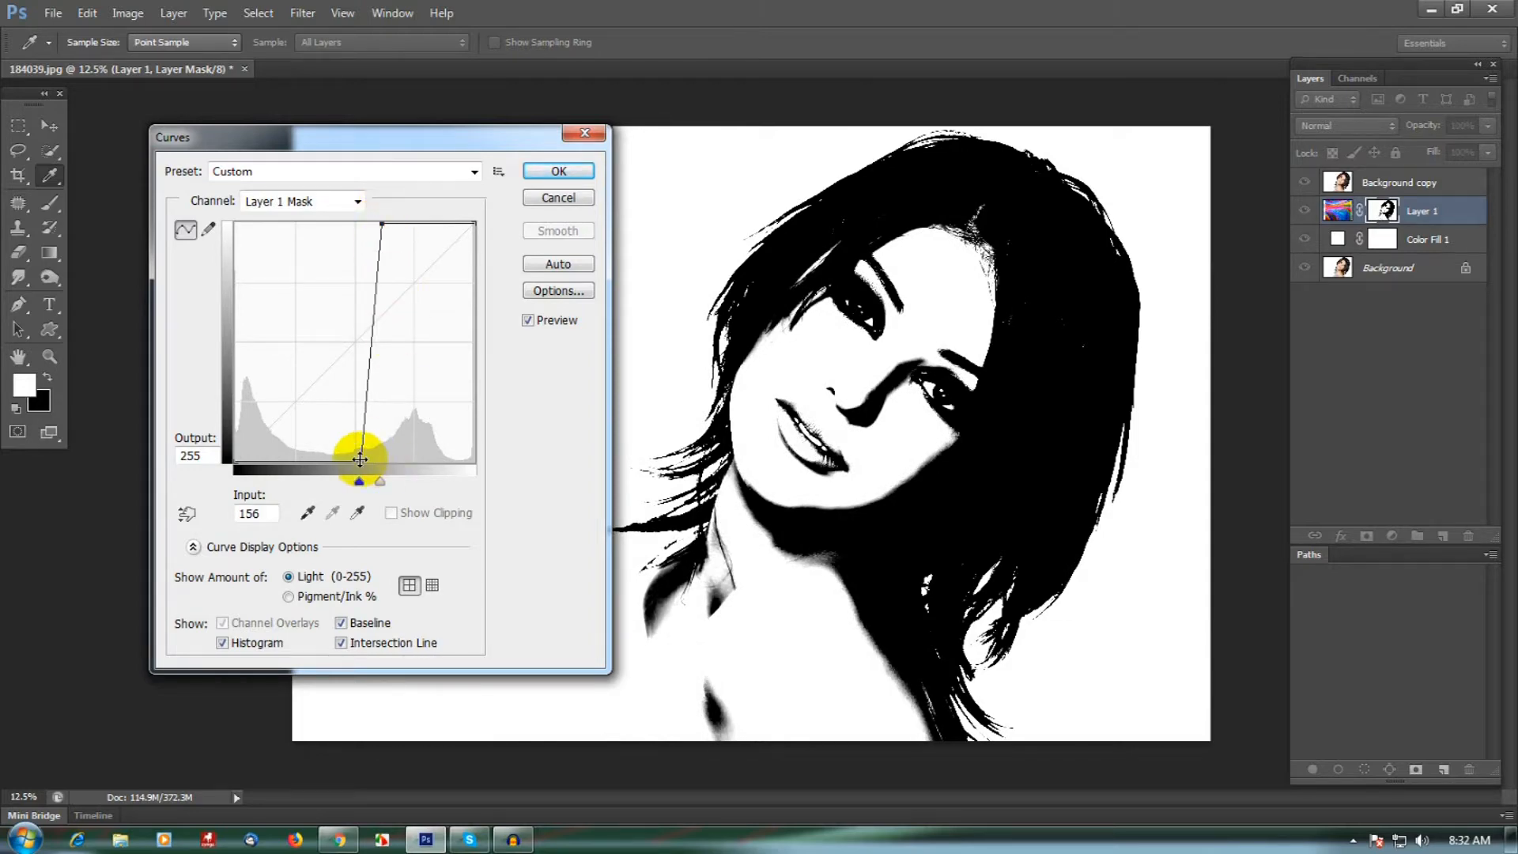
left_click_drag(362, 459, 365, 459)
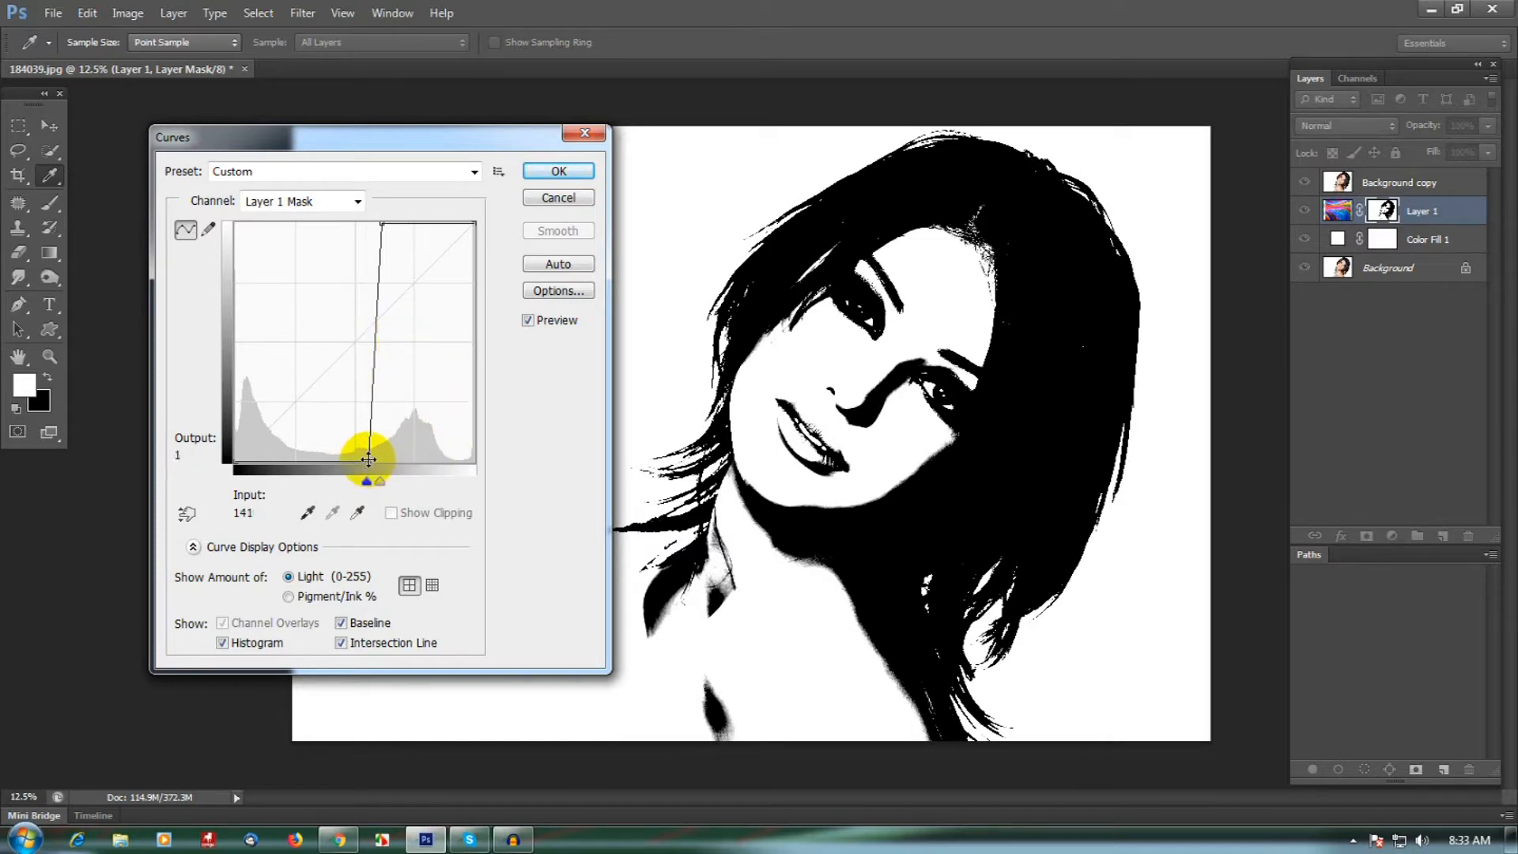
left_click_drag(370, 460, 372, 461)
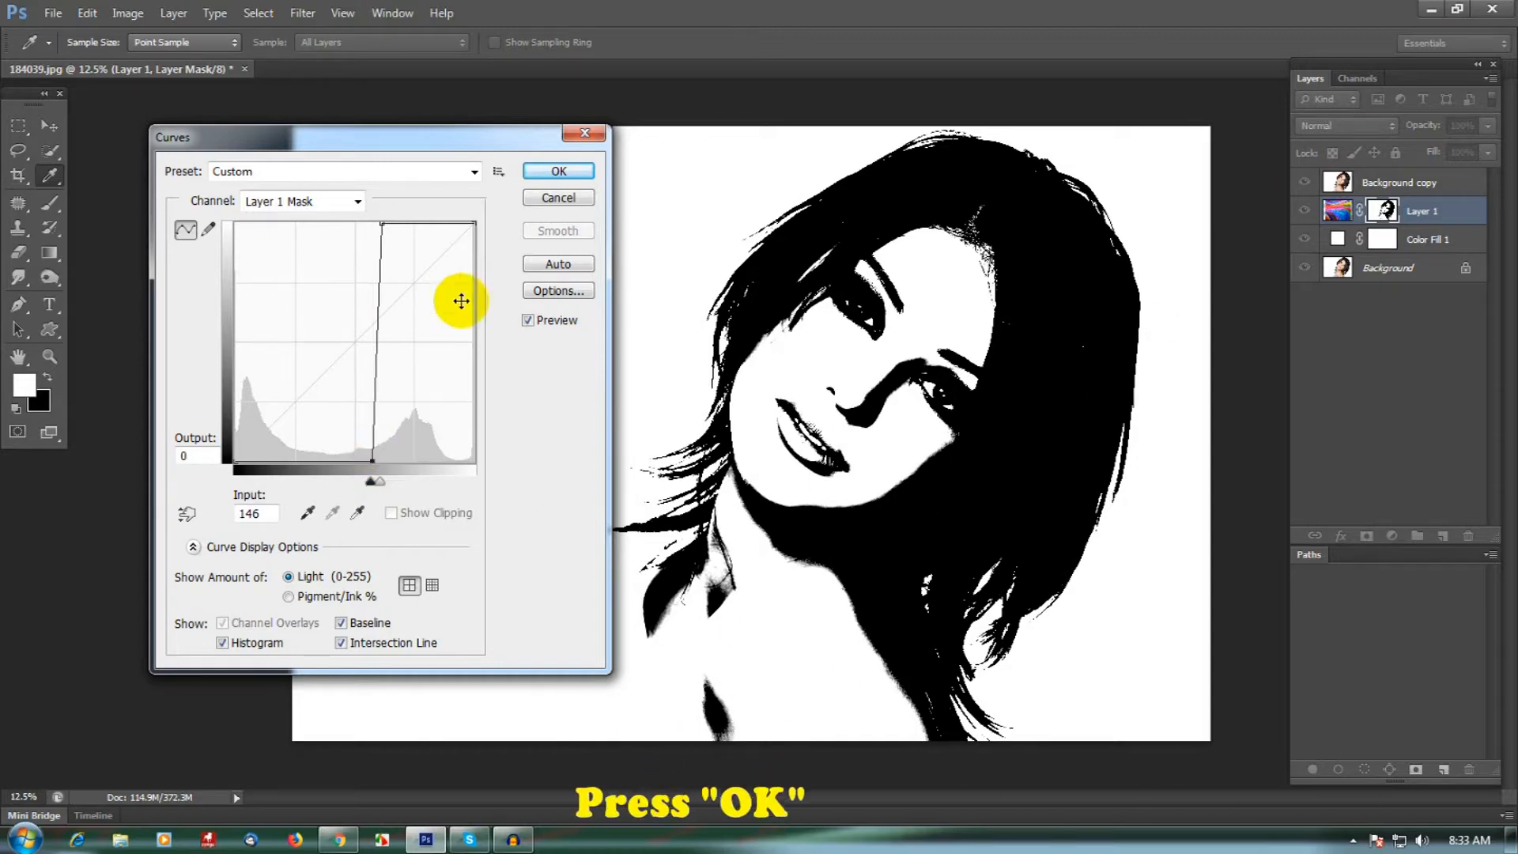
left_click(559, 173)
- Invert the black and white tones of the colour texture layer's mask
key("b")
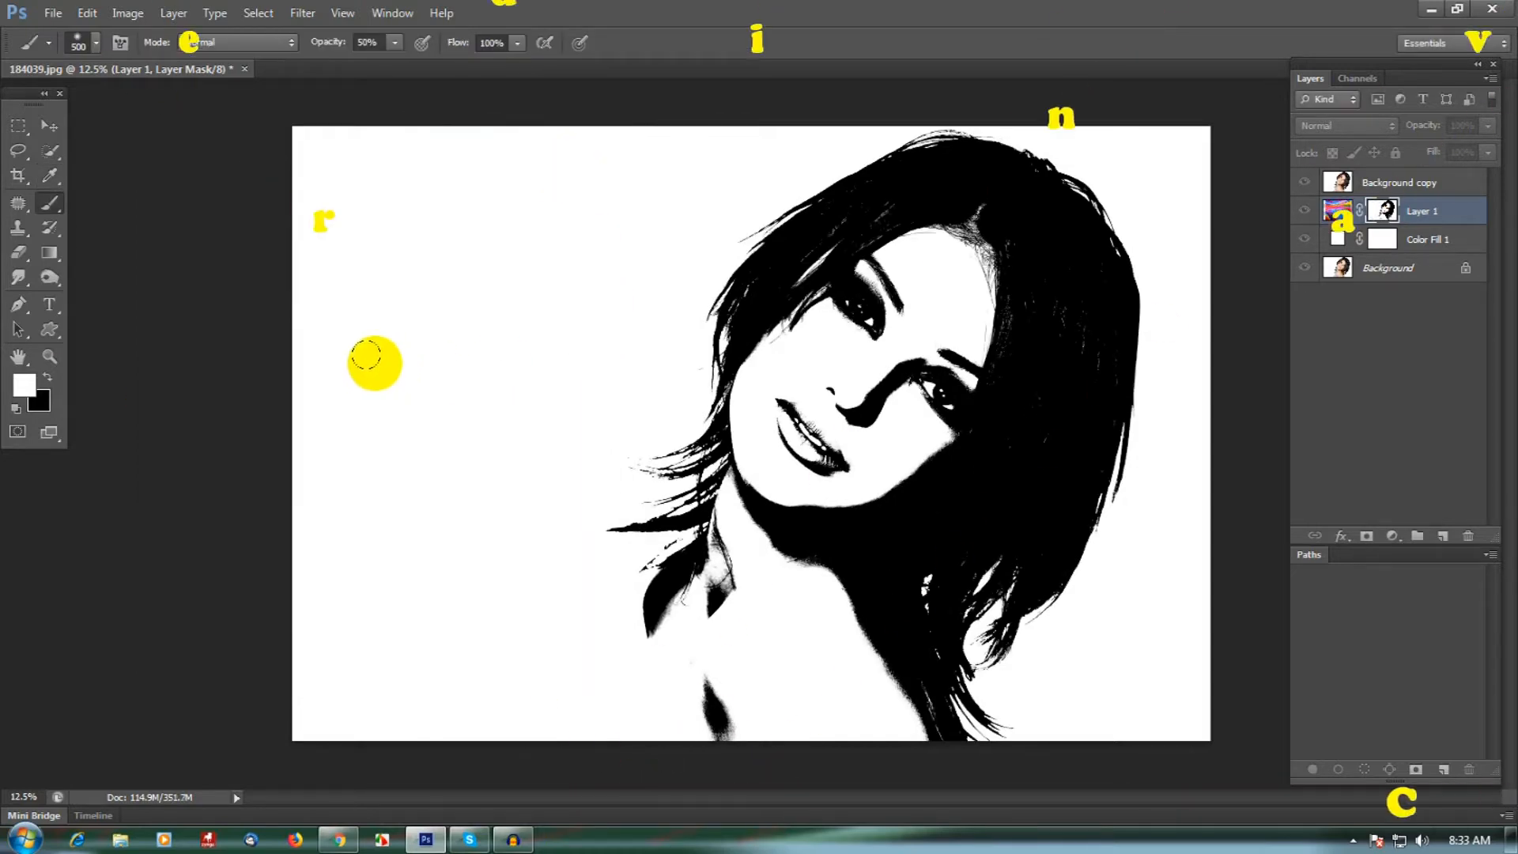
key("x")
left_click(128, 15)
left_click(128, 15)
left_click(129, 16)
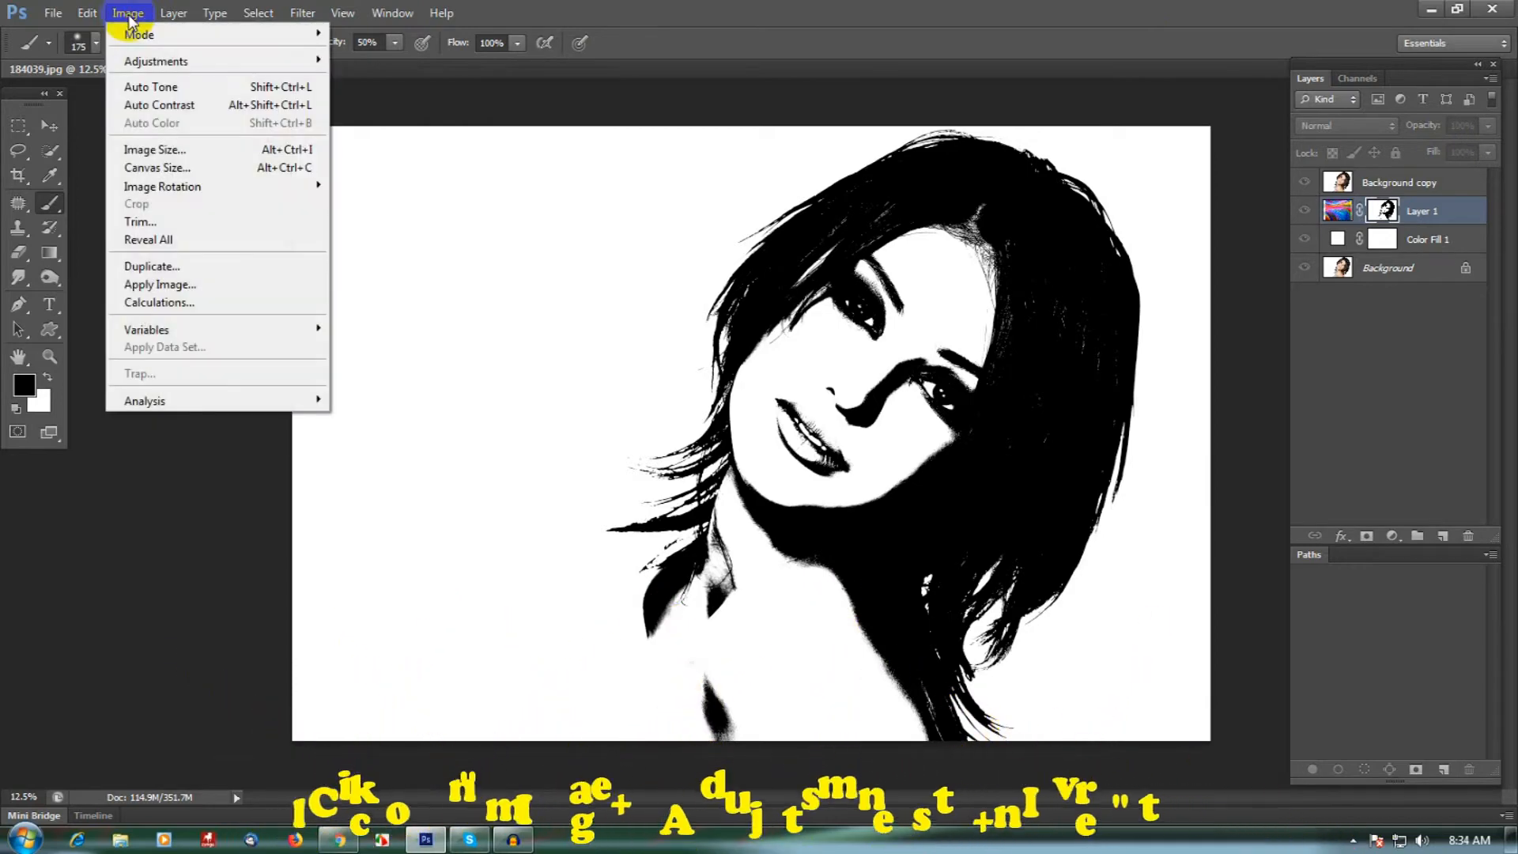
mouse_move(174, 66)
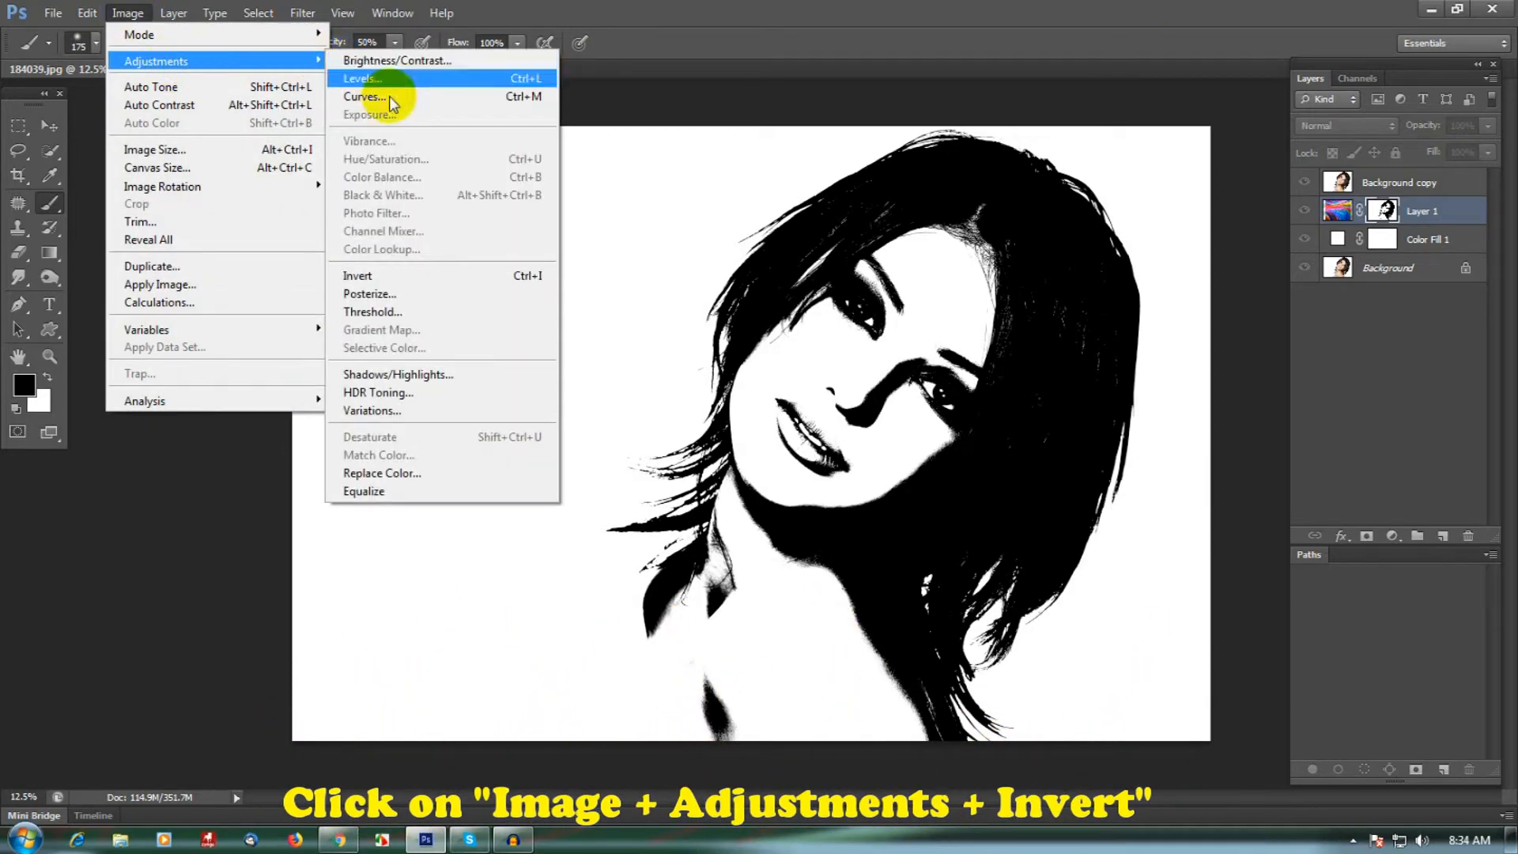
left_click(448, 276)
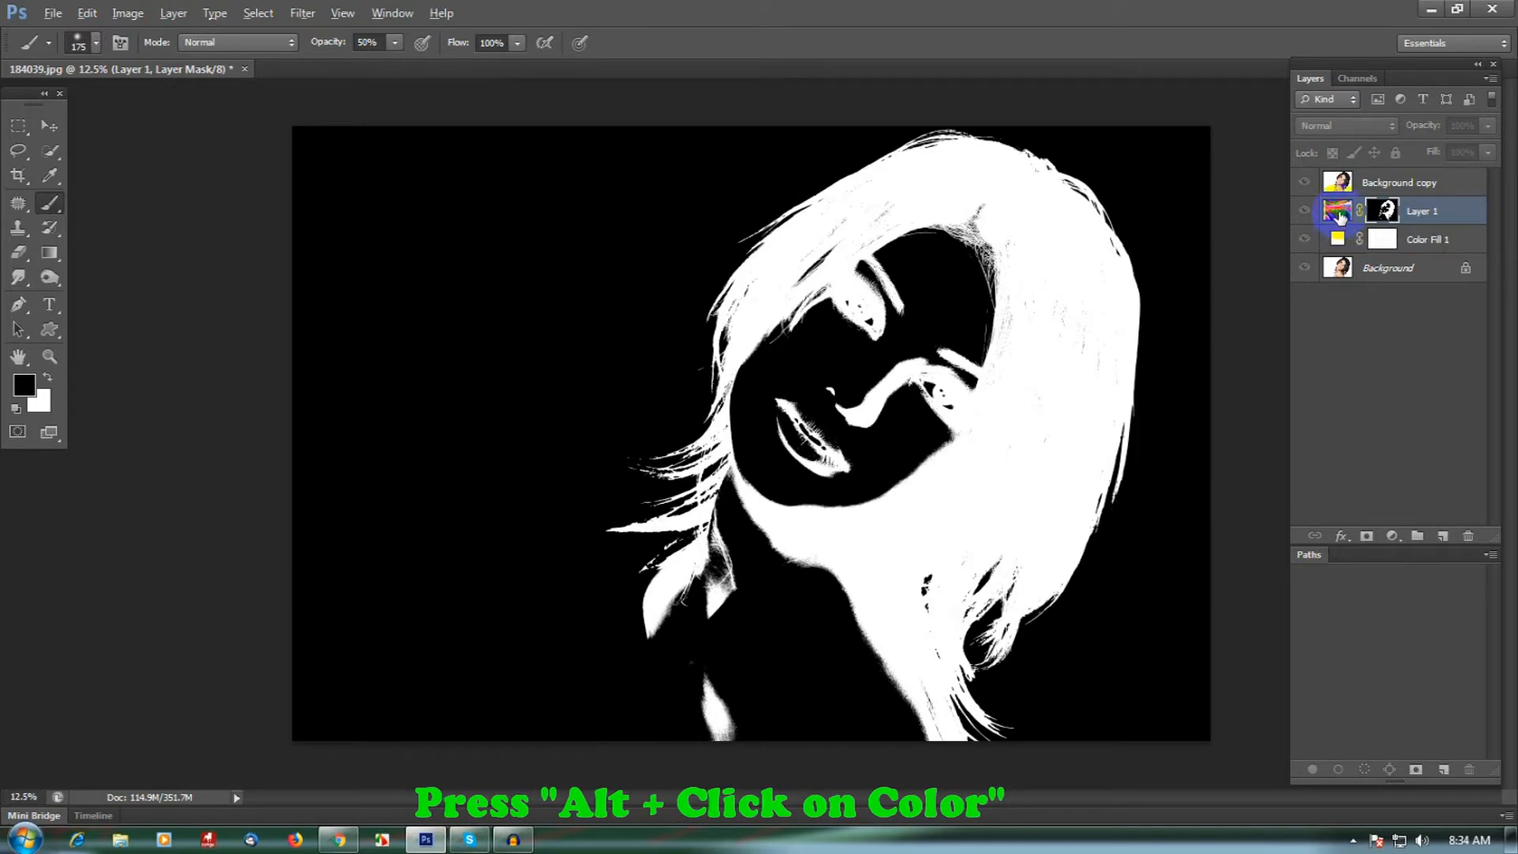
- With Background copy hidden and the mask unlinked, scale the colour texture to about 104.7% and reposition it to cover the whole portrait
left_click(1338, 212)
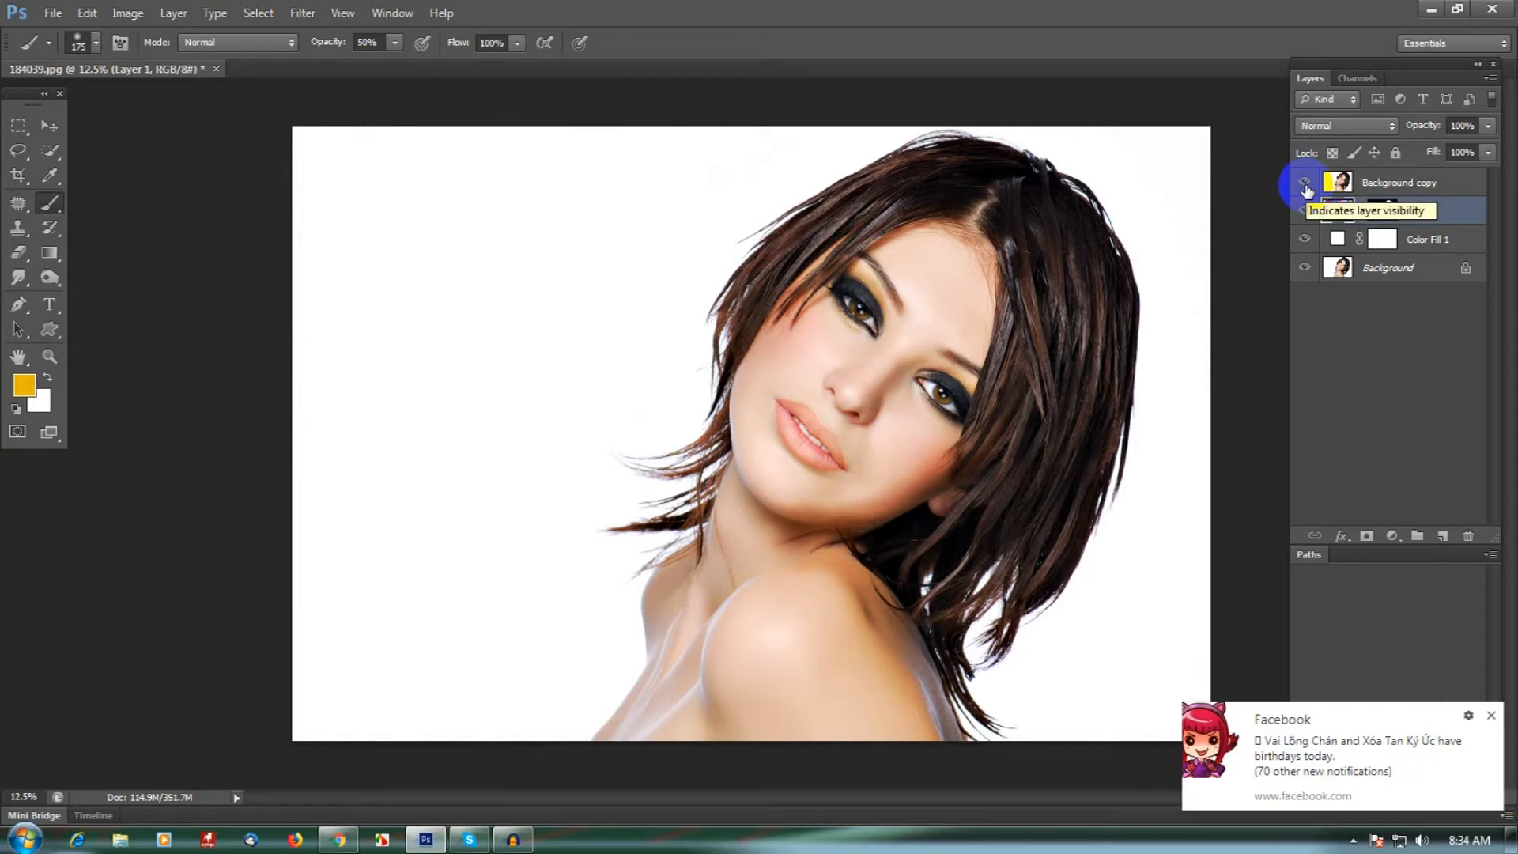
left_click(1304, 182)
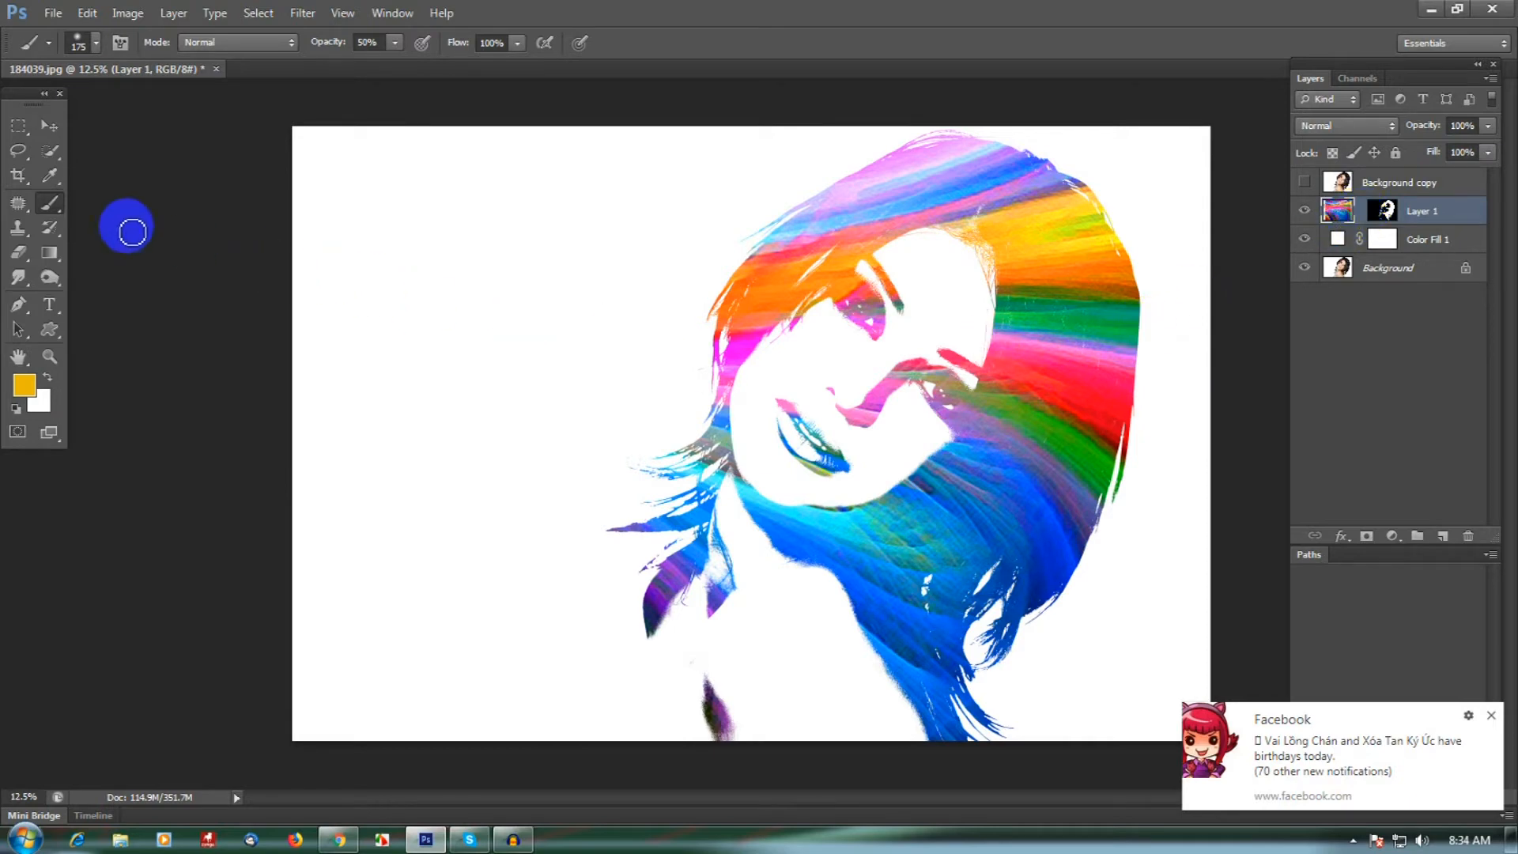
left_click(60, 132)
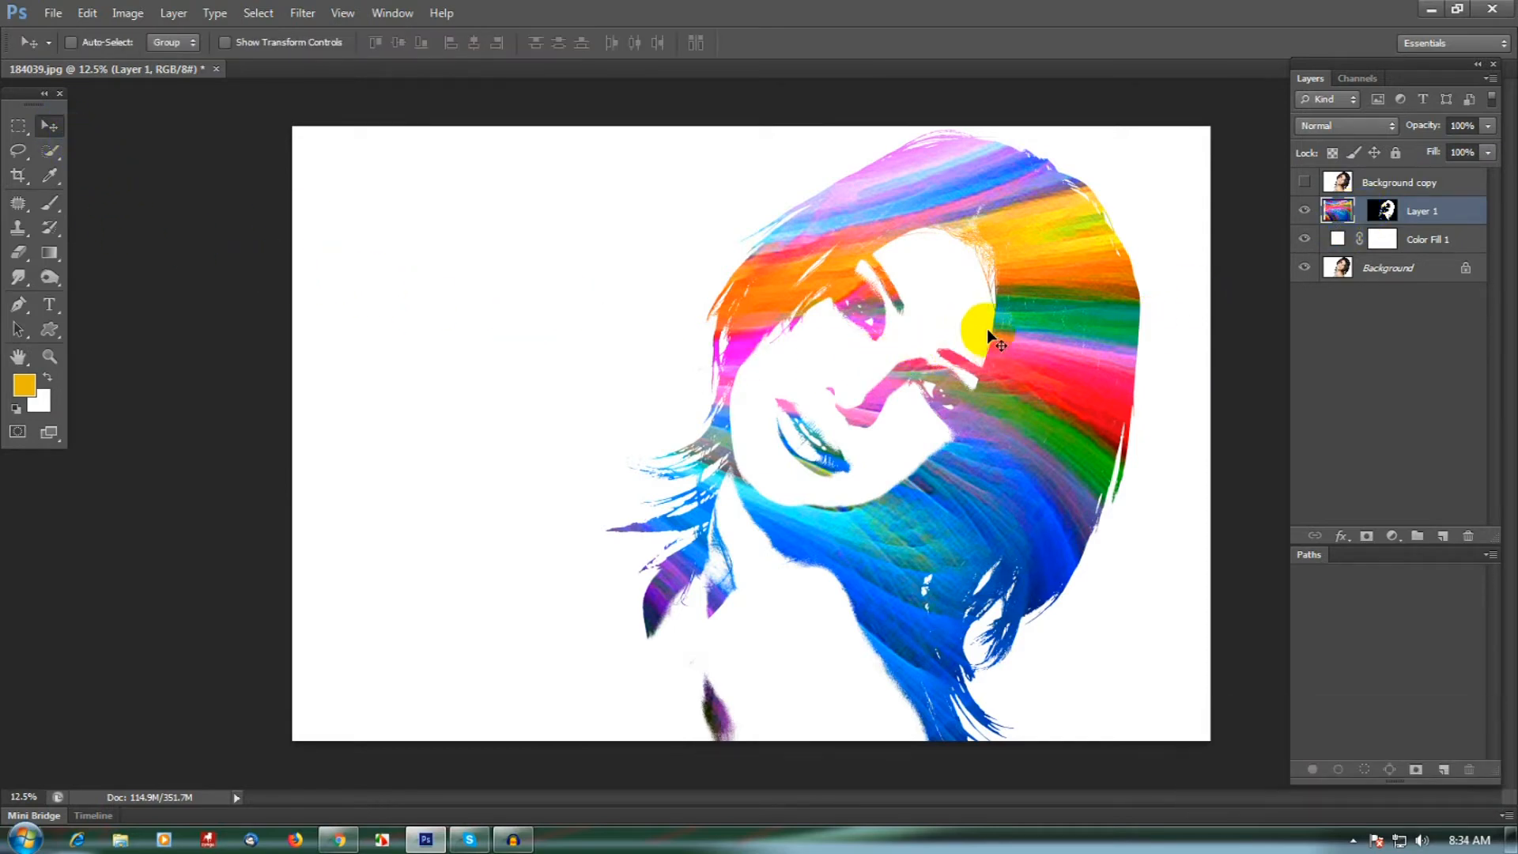
left_click_drag(1012, 334, 948, 391)
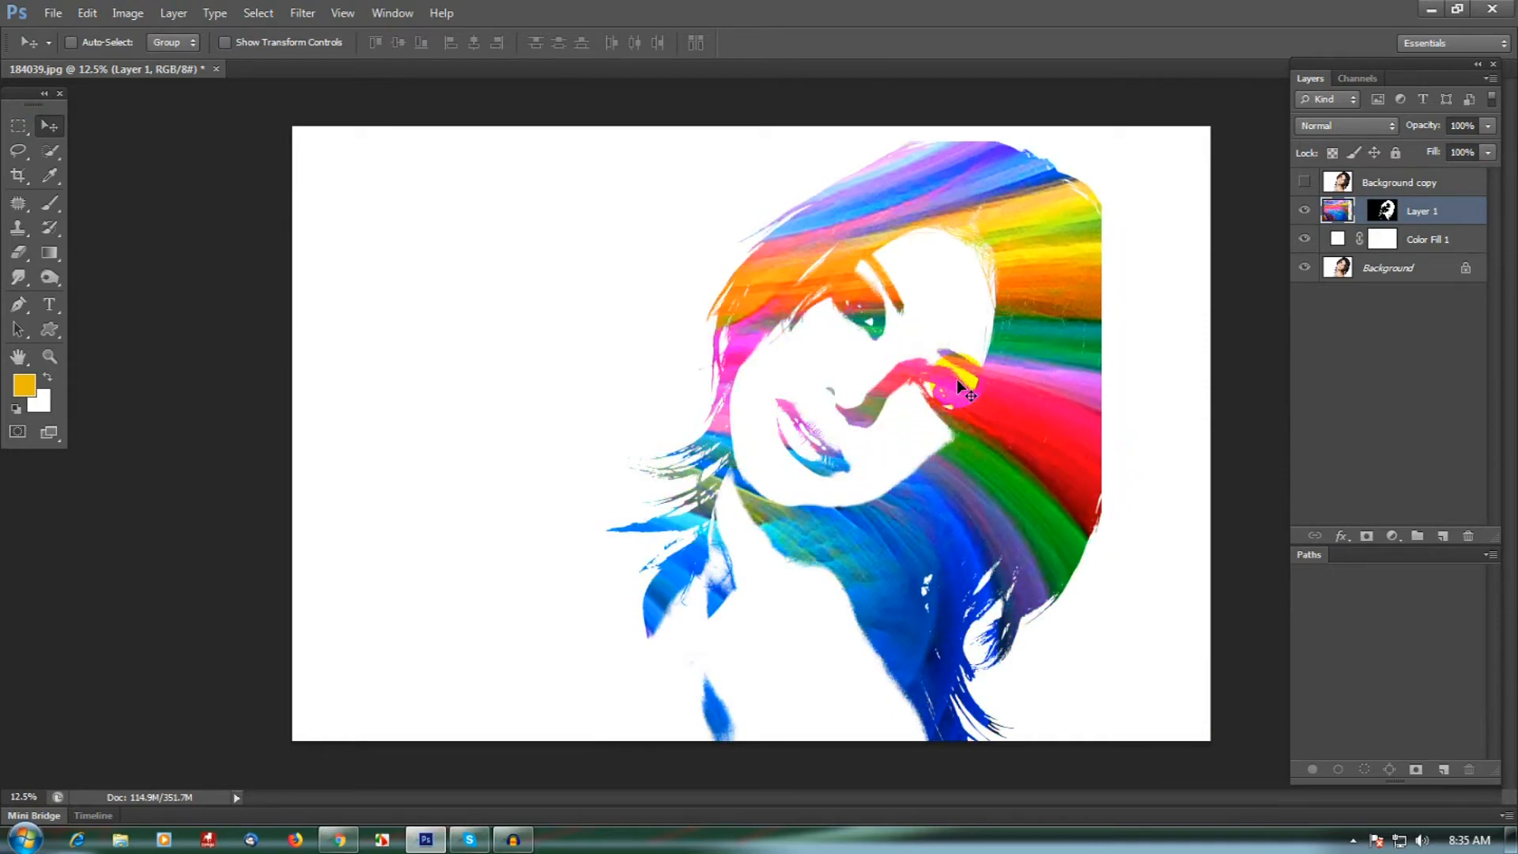
key("ctrl+t")
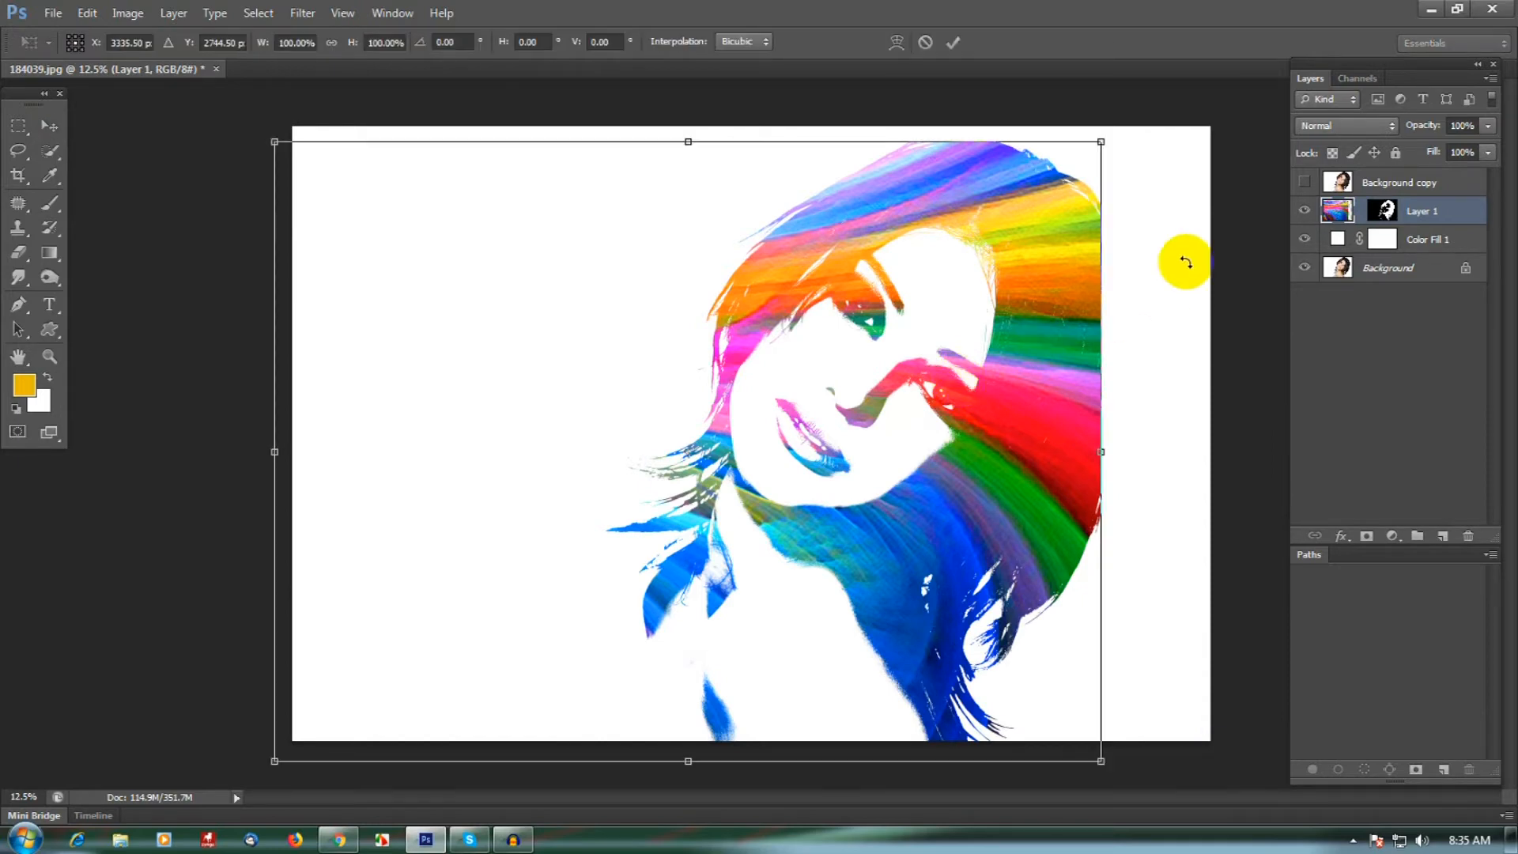
left_click_drag(1104, 145, 1131, 142)
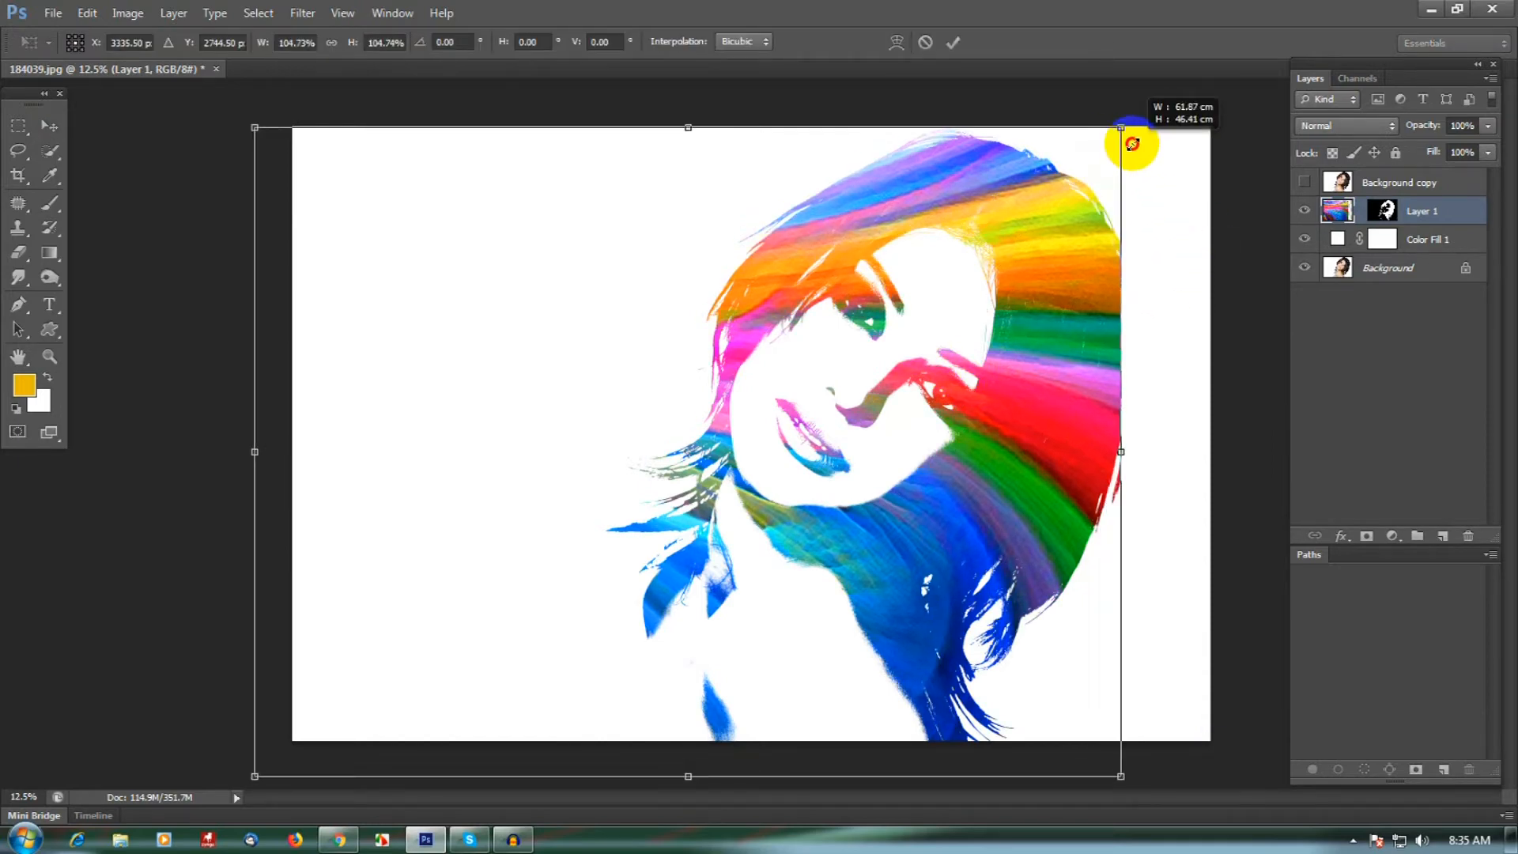
left_click_drag(973, 338, 1106, 333)
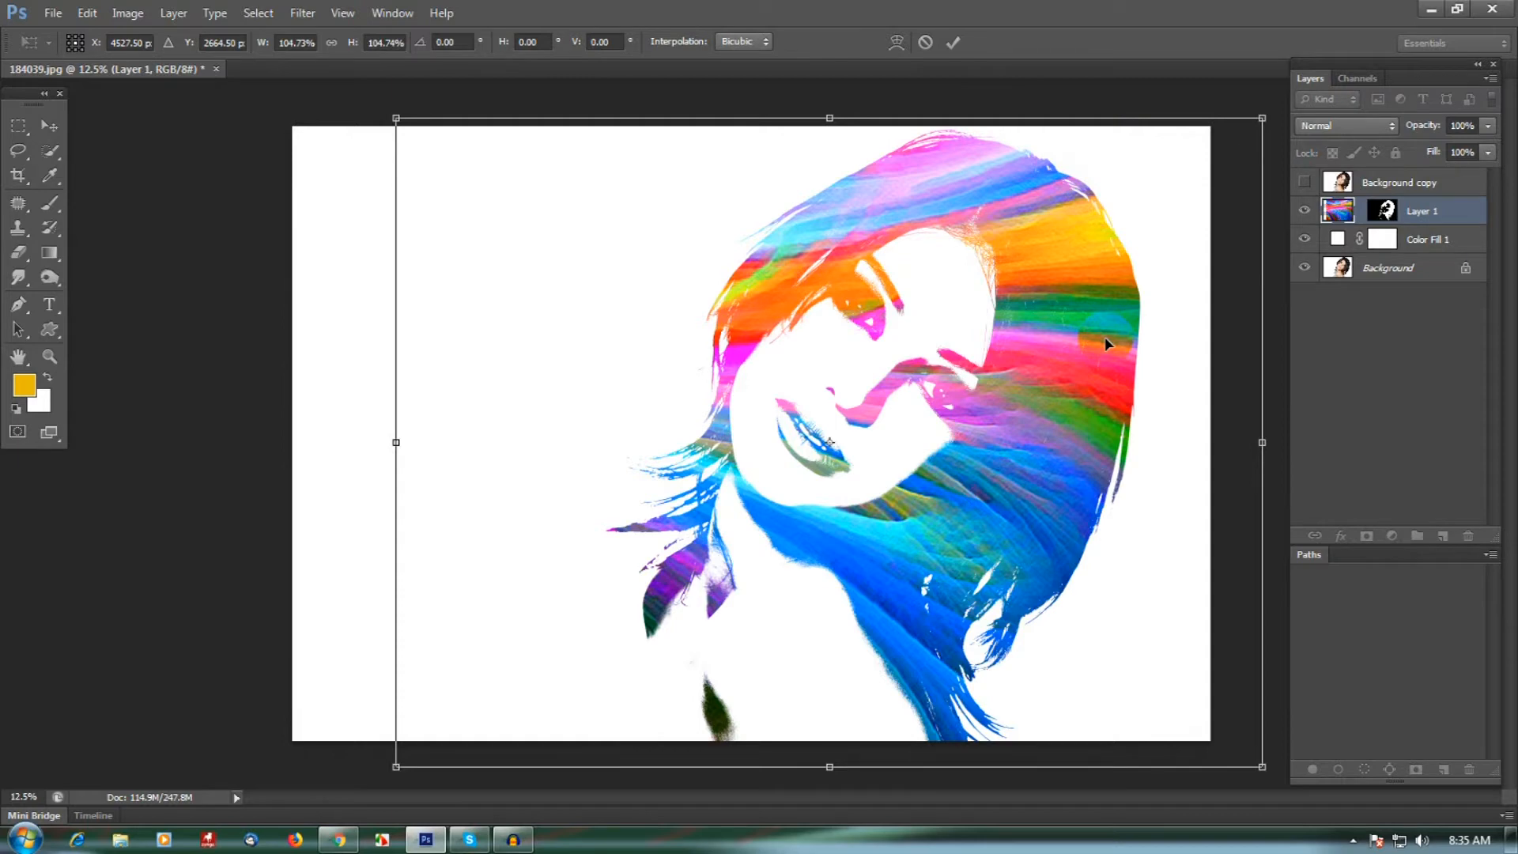
key("Return")
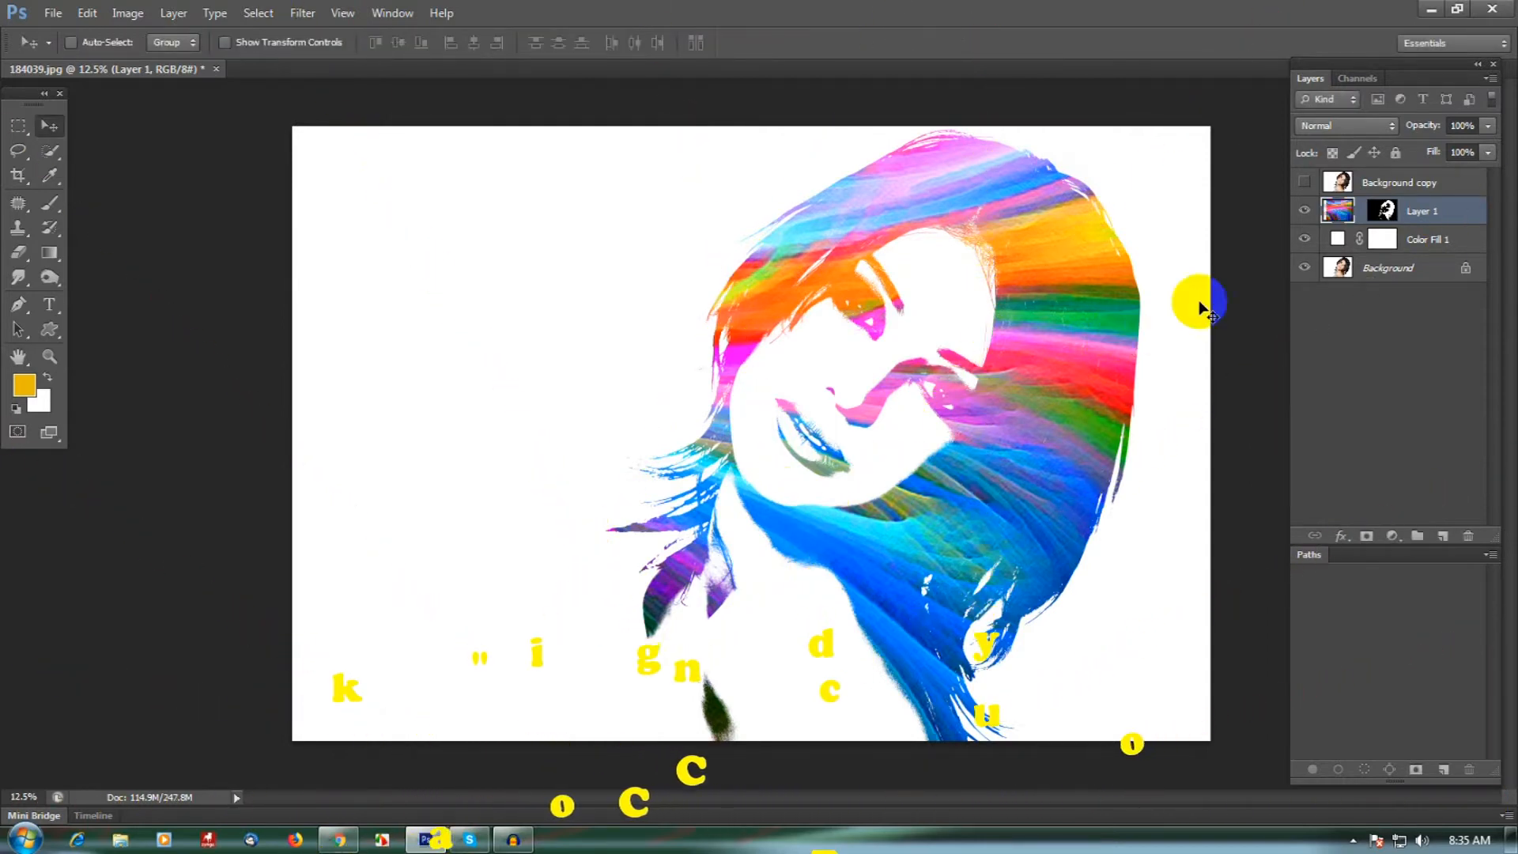
- Show the Background copy layer again and desaturate it
left_click(1387, 190)
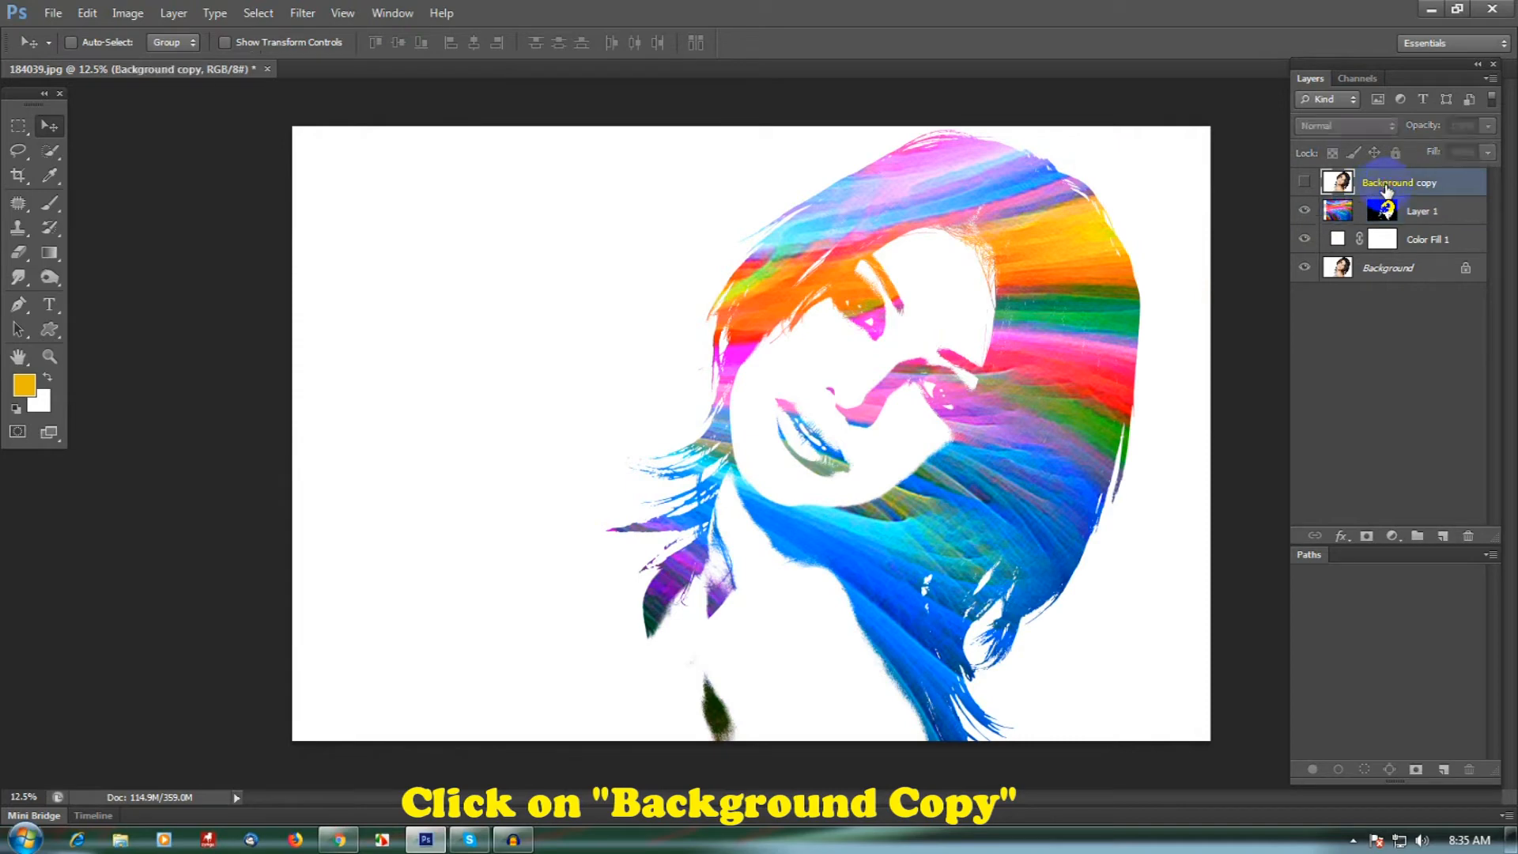
left_click(1305, 183)
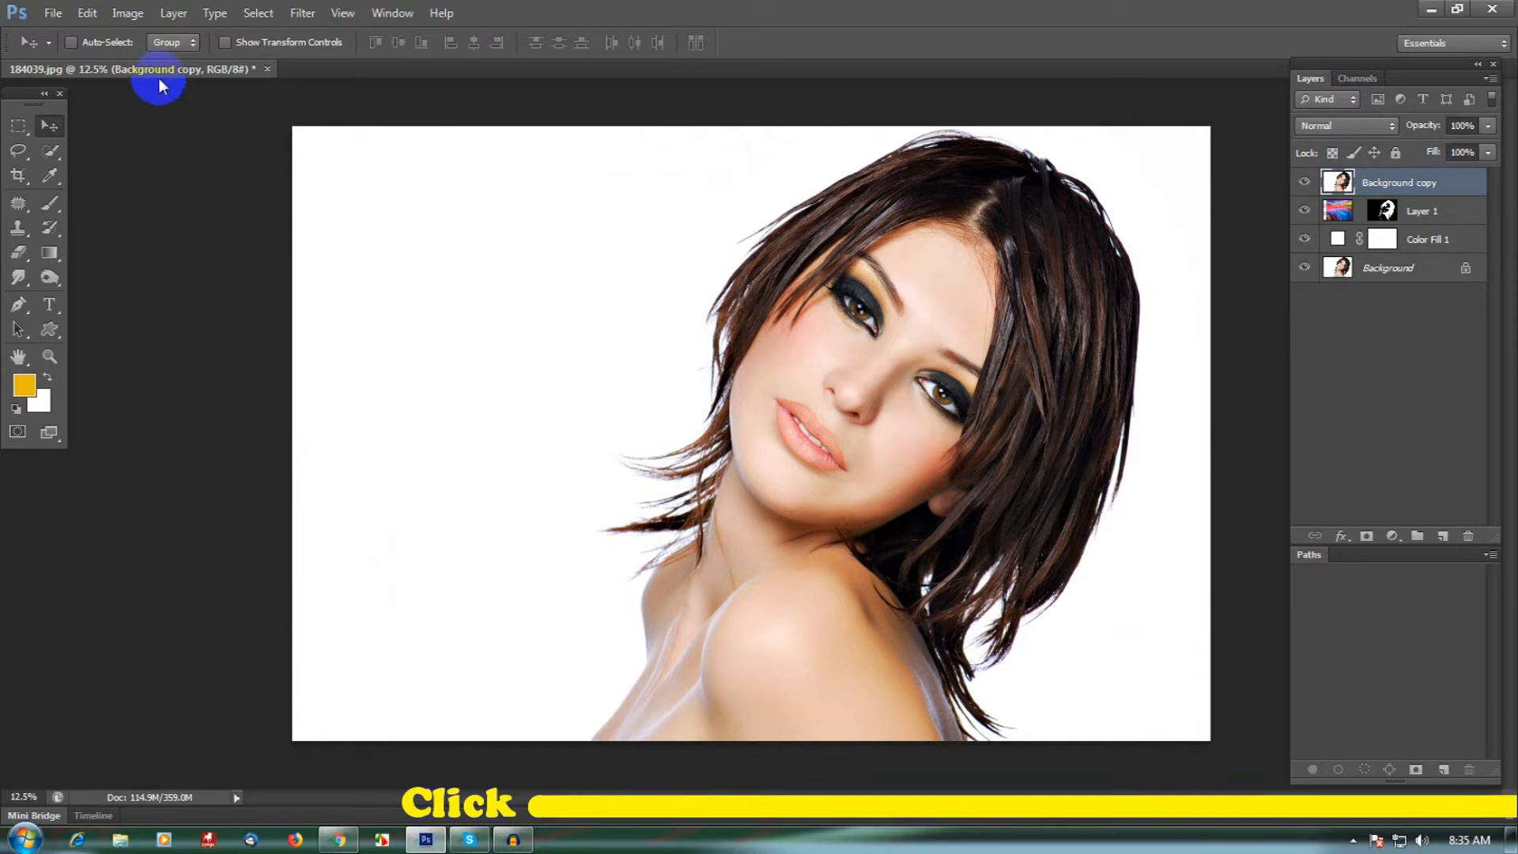
left_click(133, 19)
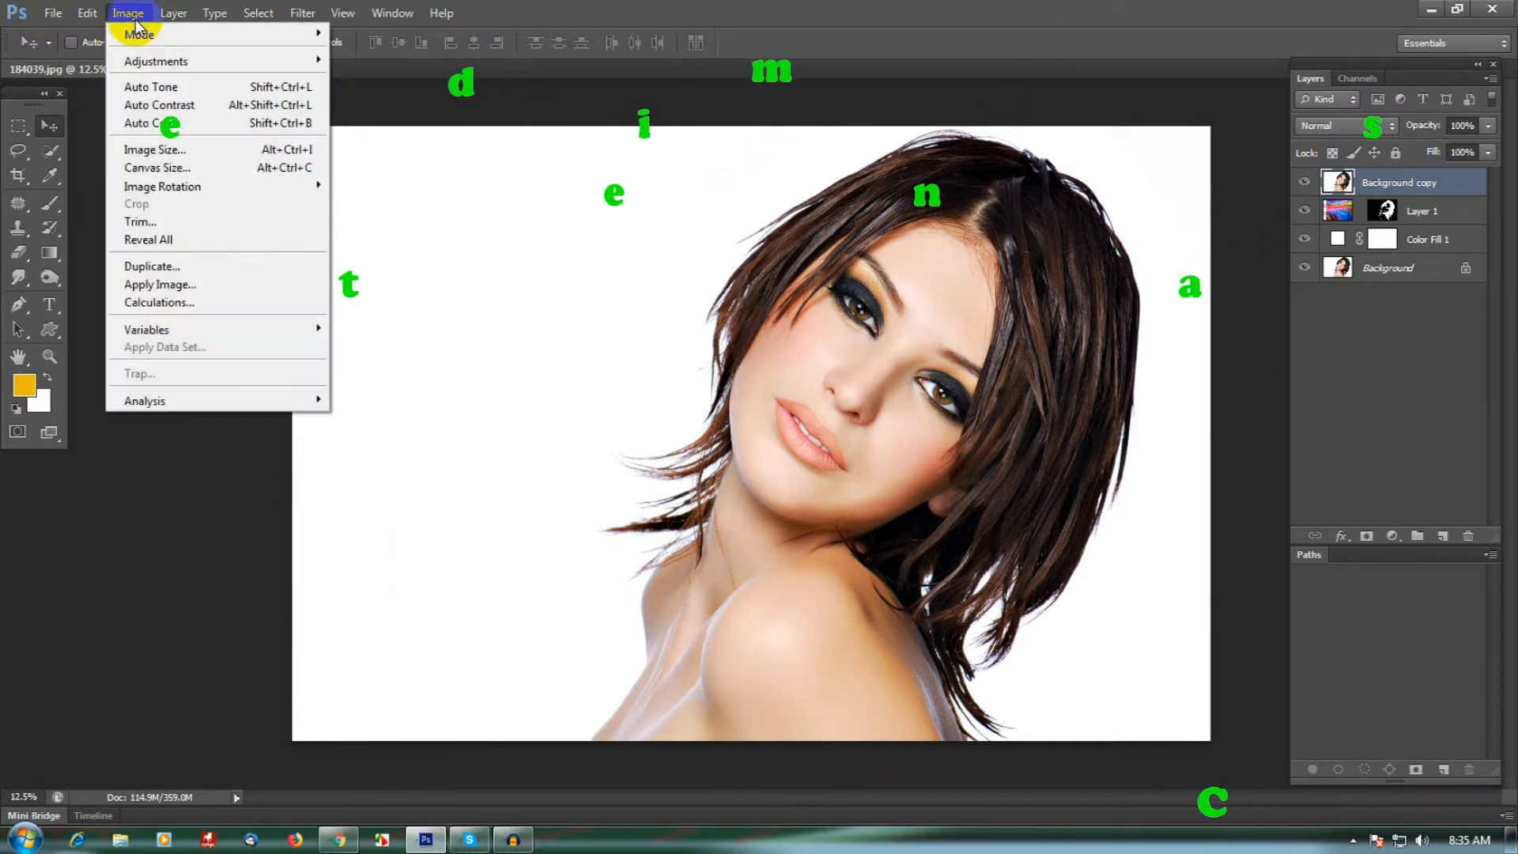
left_click(181, 67)
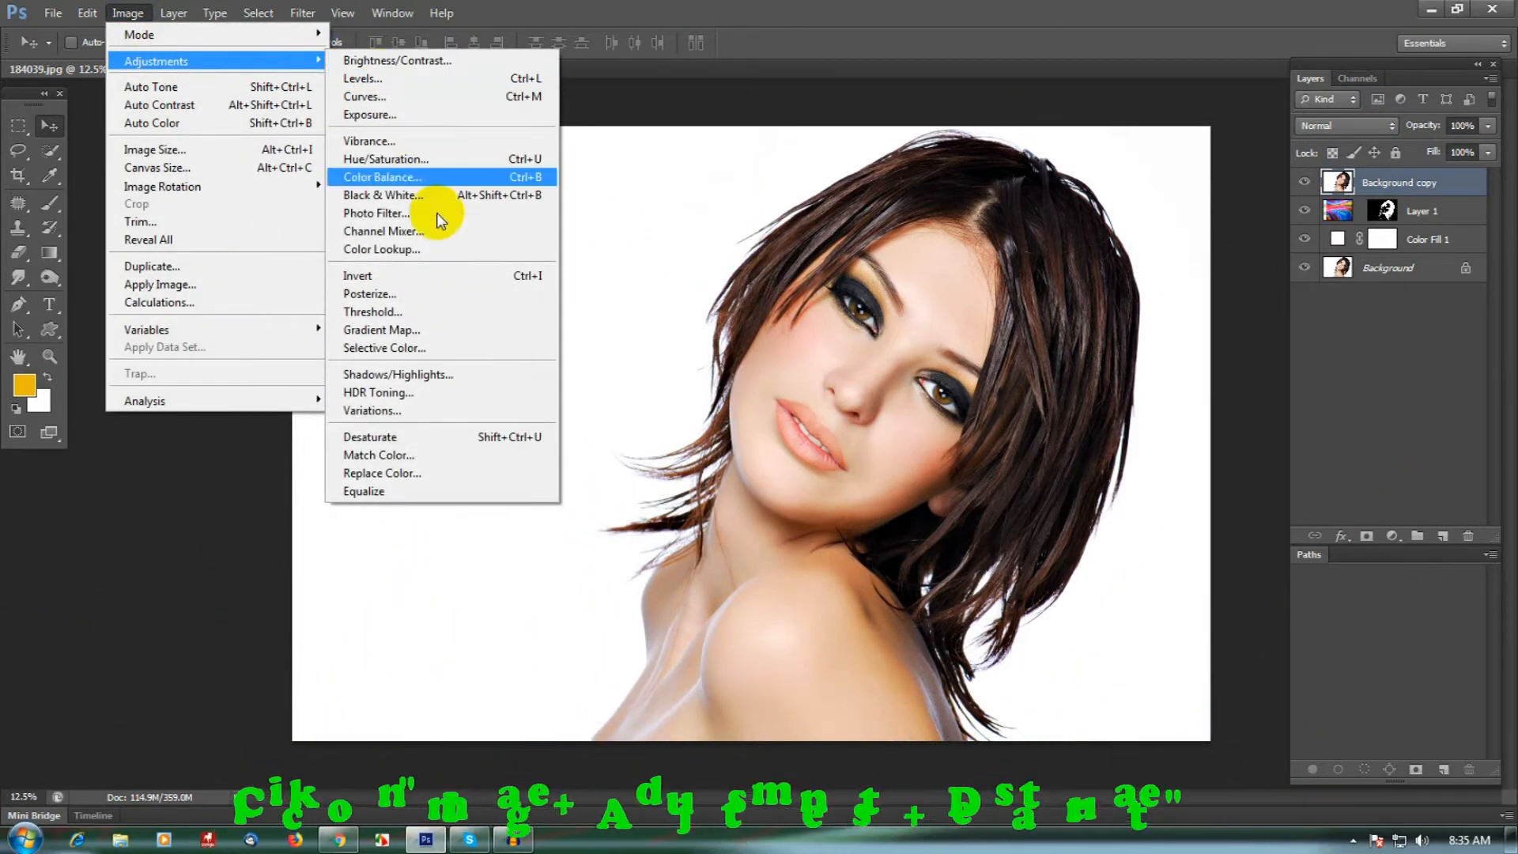
left_click(483, 436)
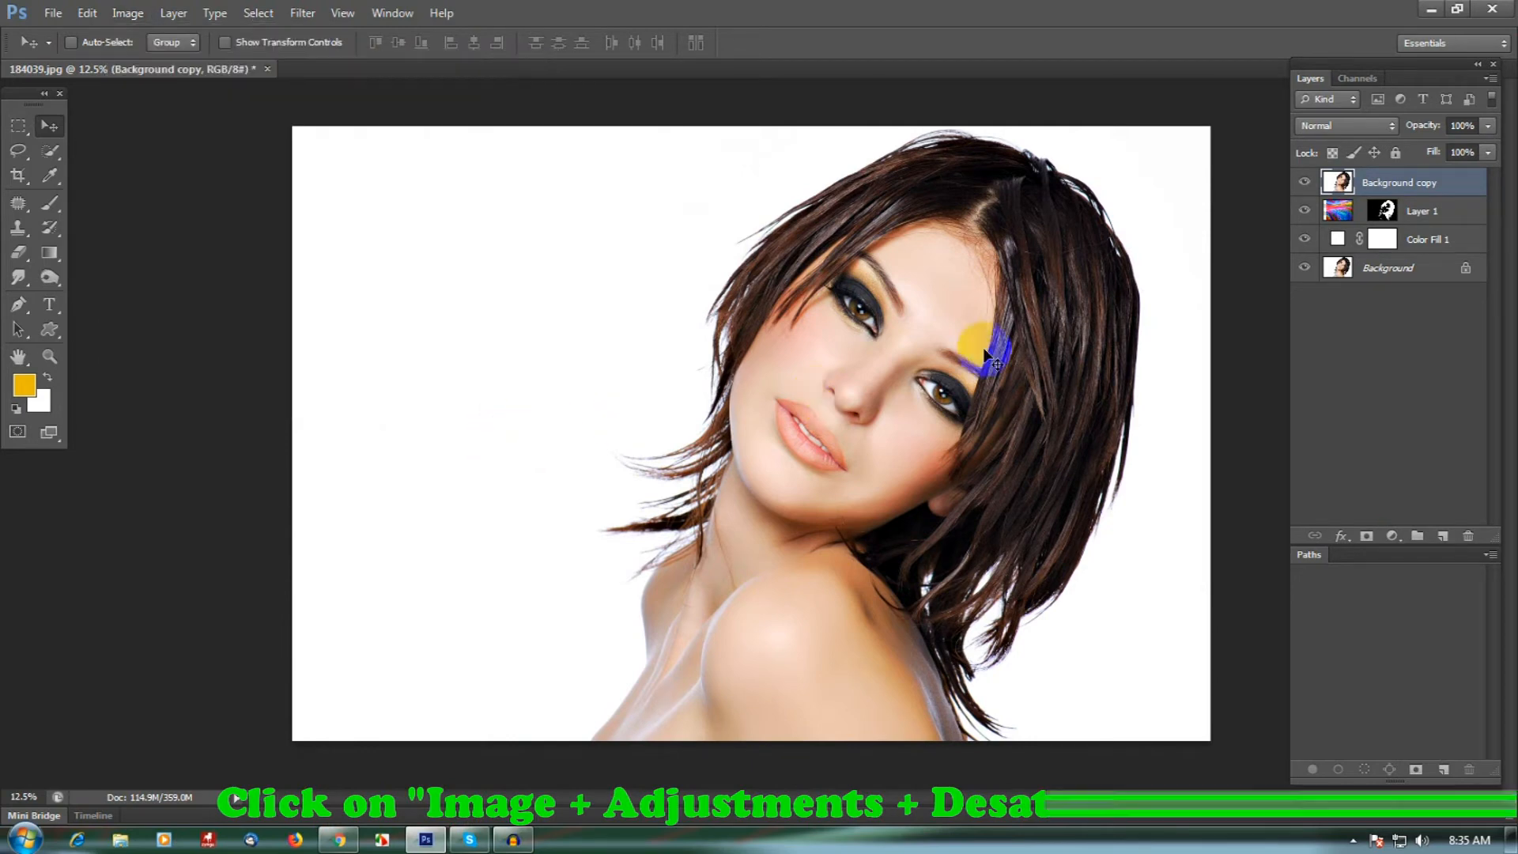
- Set the Background copy layer's blend mode to Multiply and give it a layer mask filled with black
left_click(1344, 130)
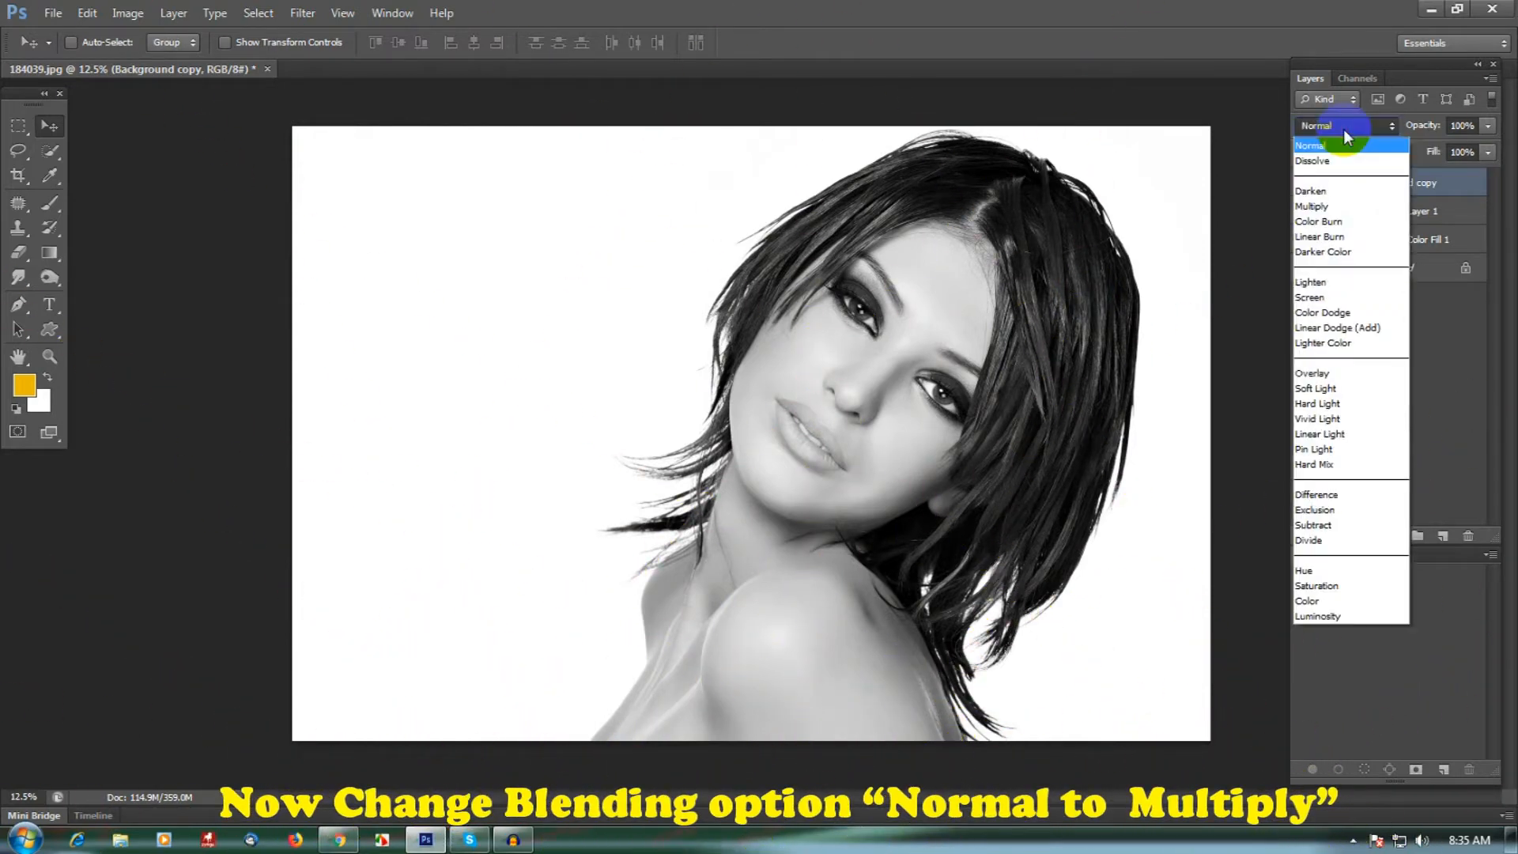
left_click(1352, 207)
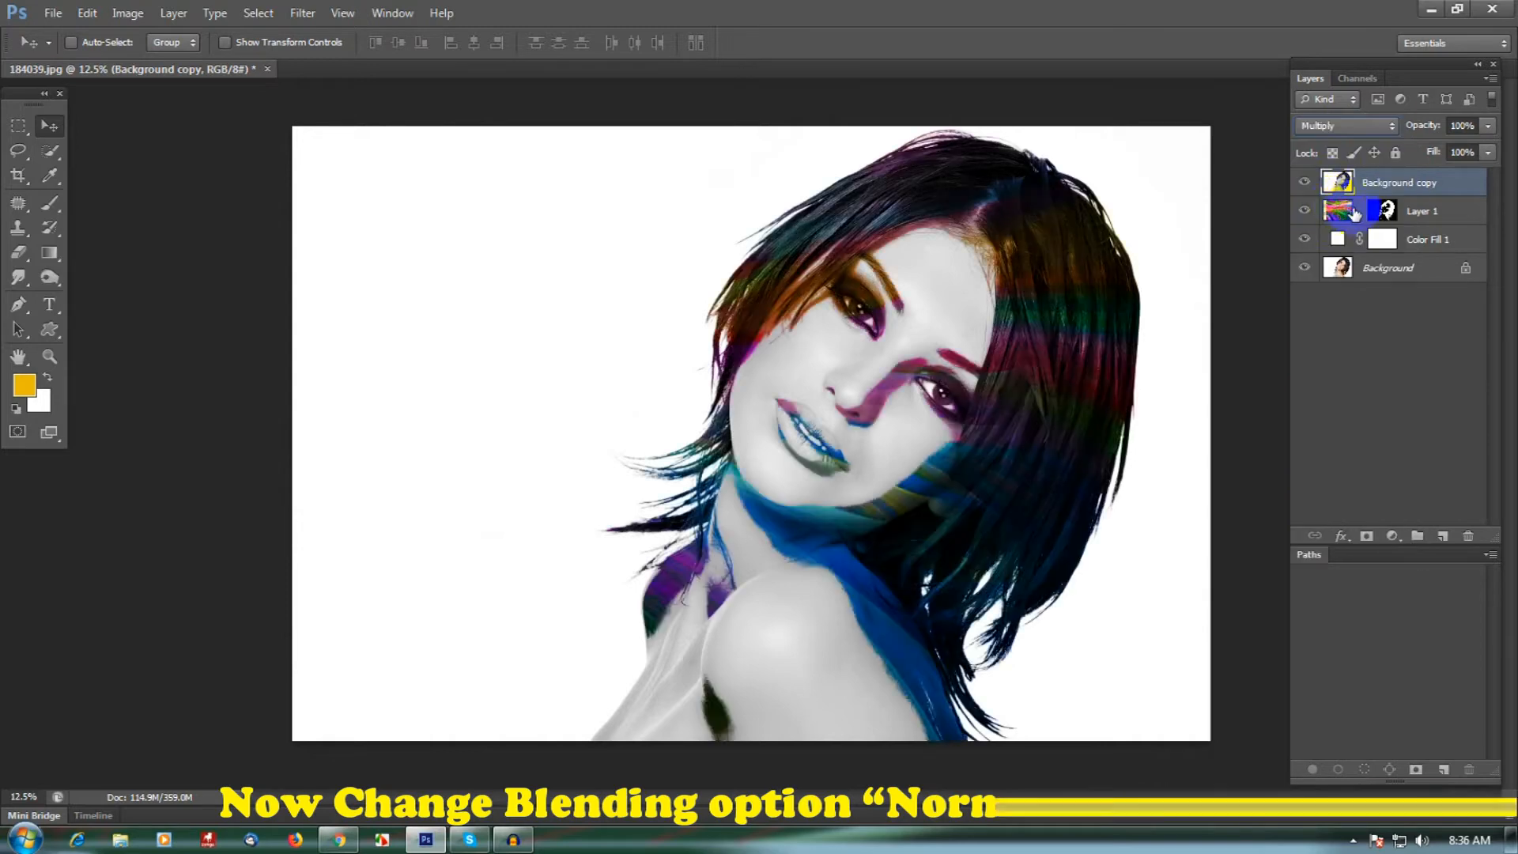
left_click(1367, 536)
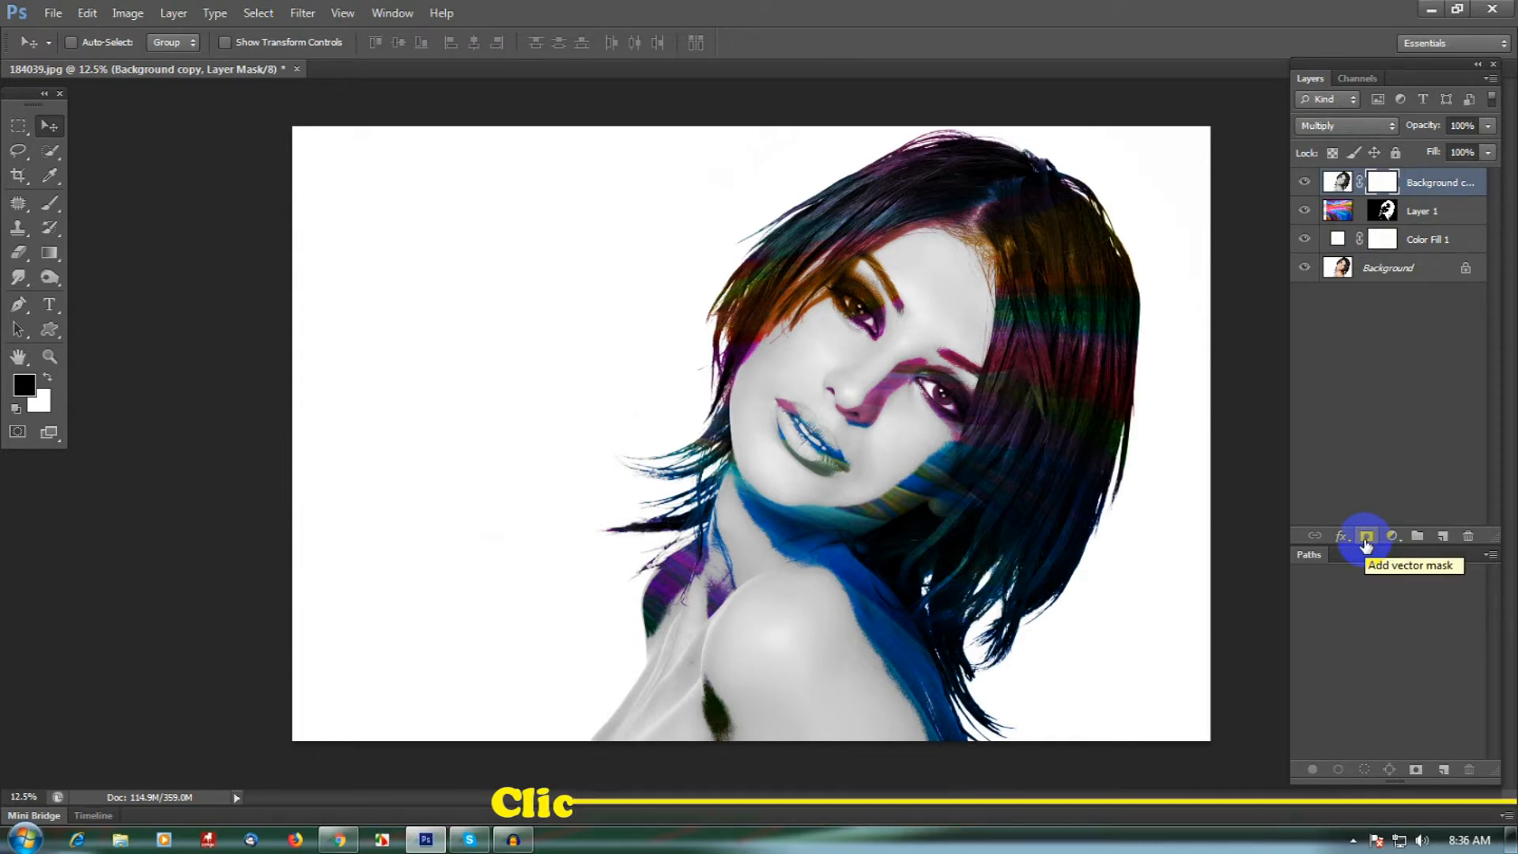
key("x")
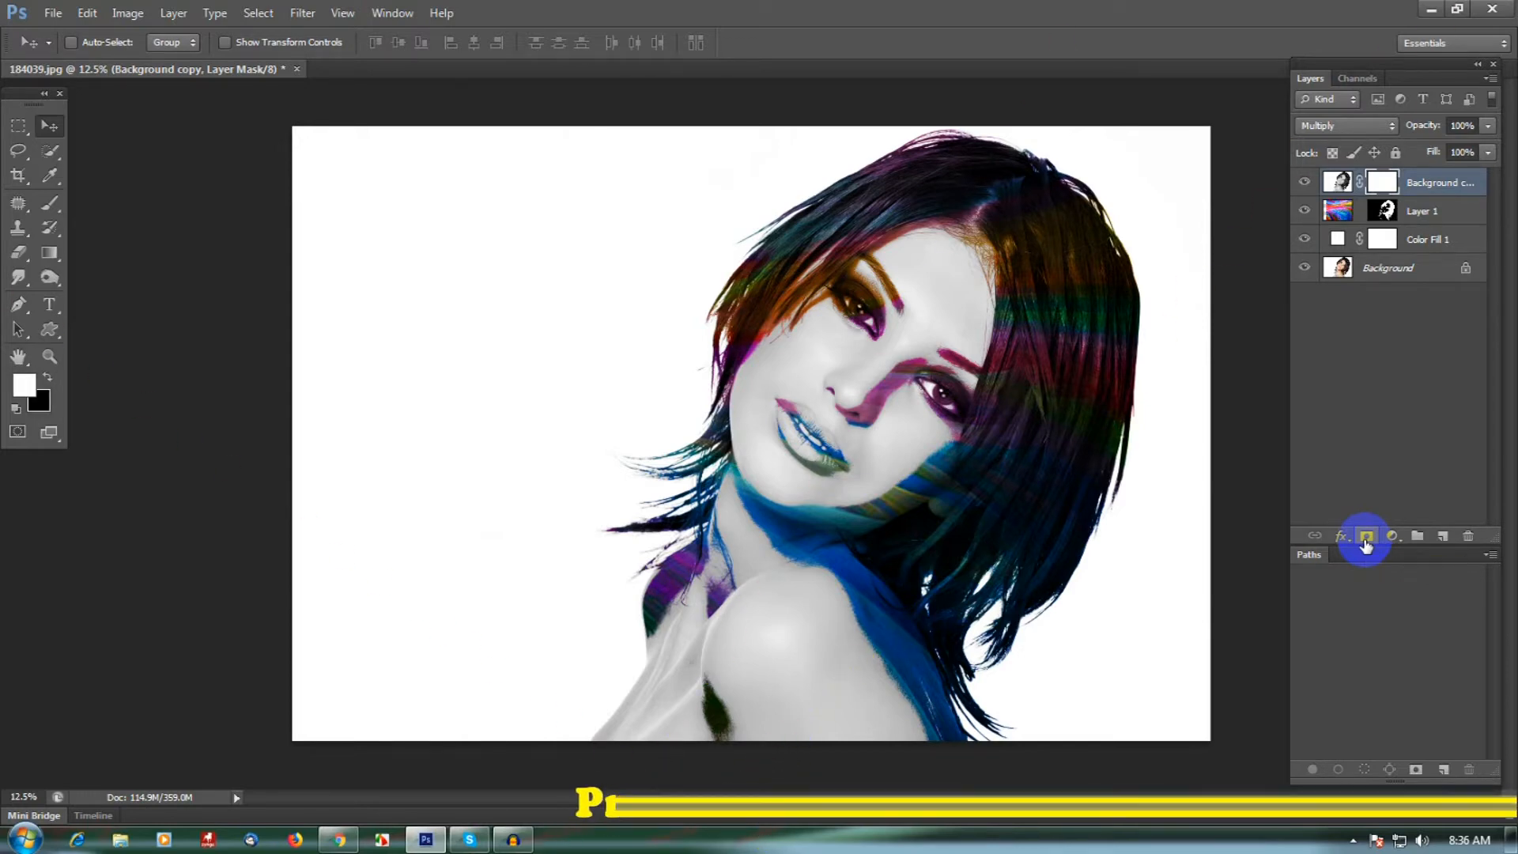
key("alt+BackSpace")
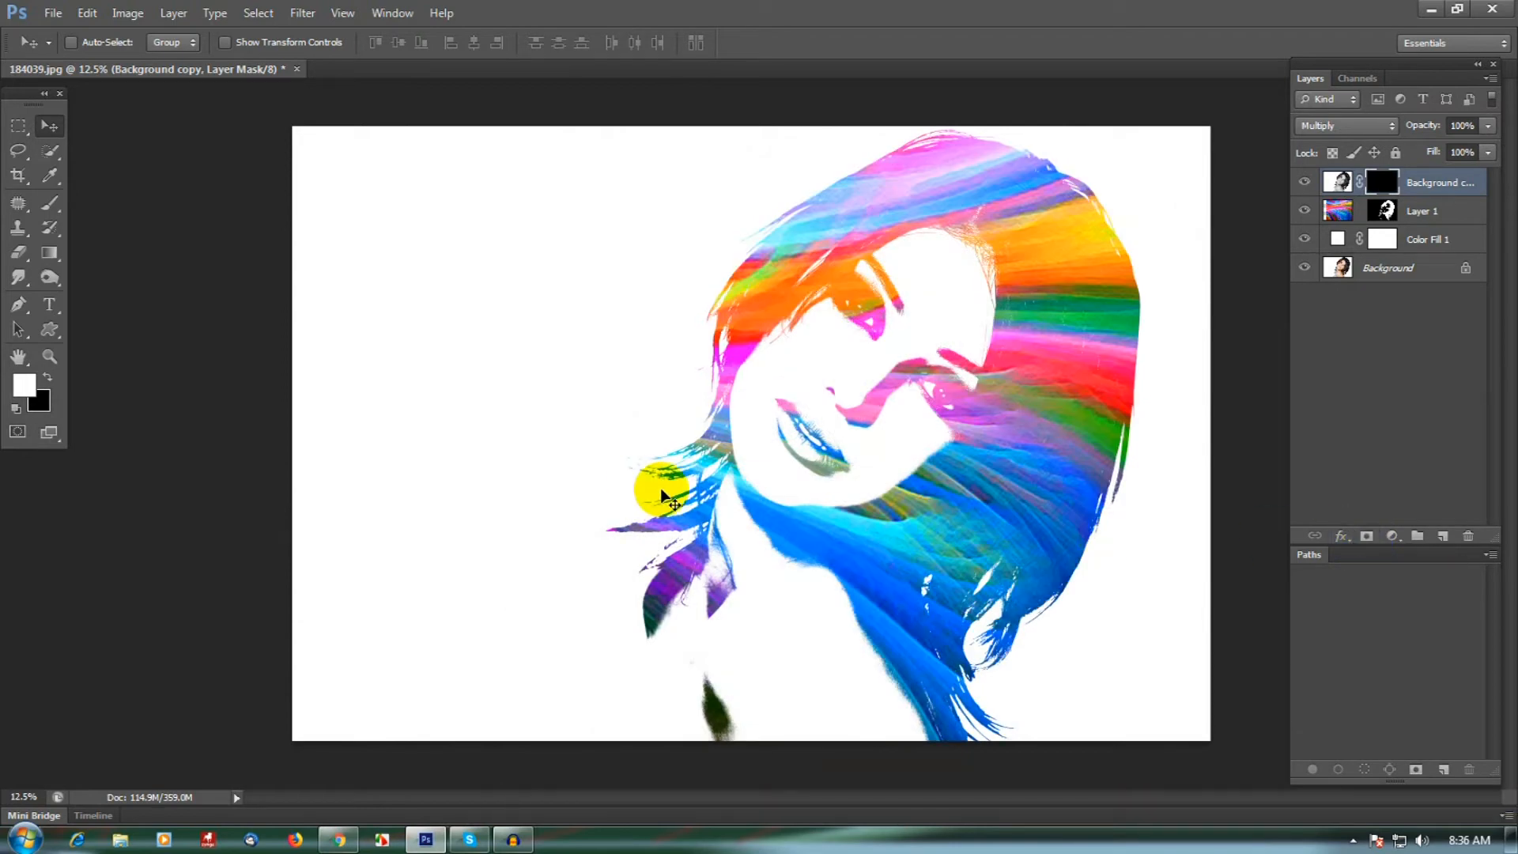
- With a white Brush at 20% opacity, paint on the Background copy layer's mask to bring back the forehead shading and the brow area
left_click(51, 205)
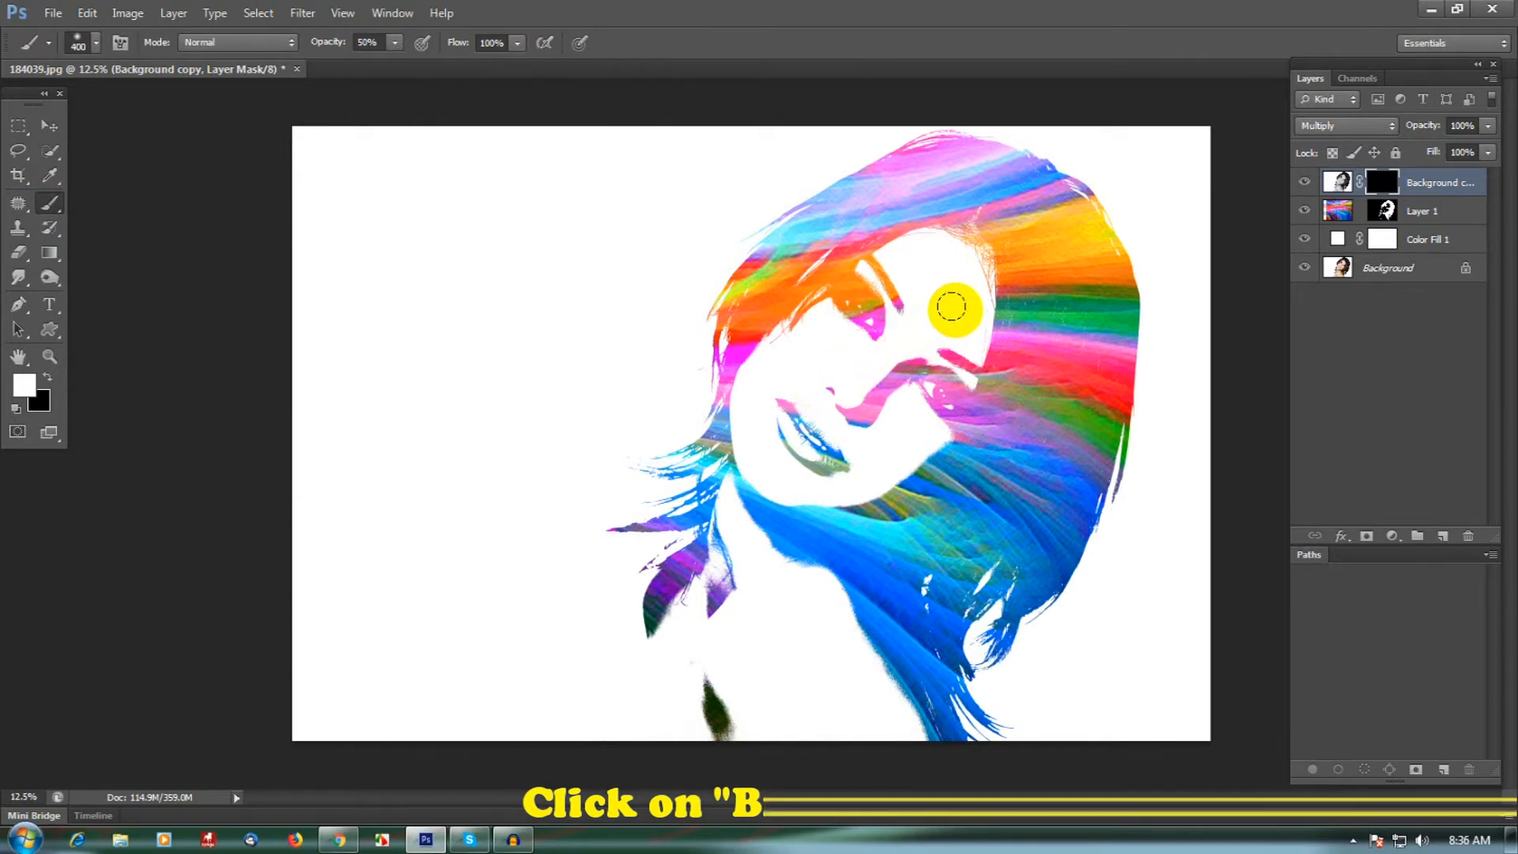
left_click(395, 48)
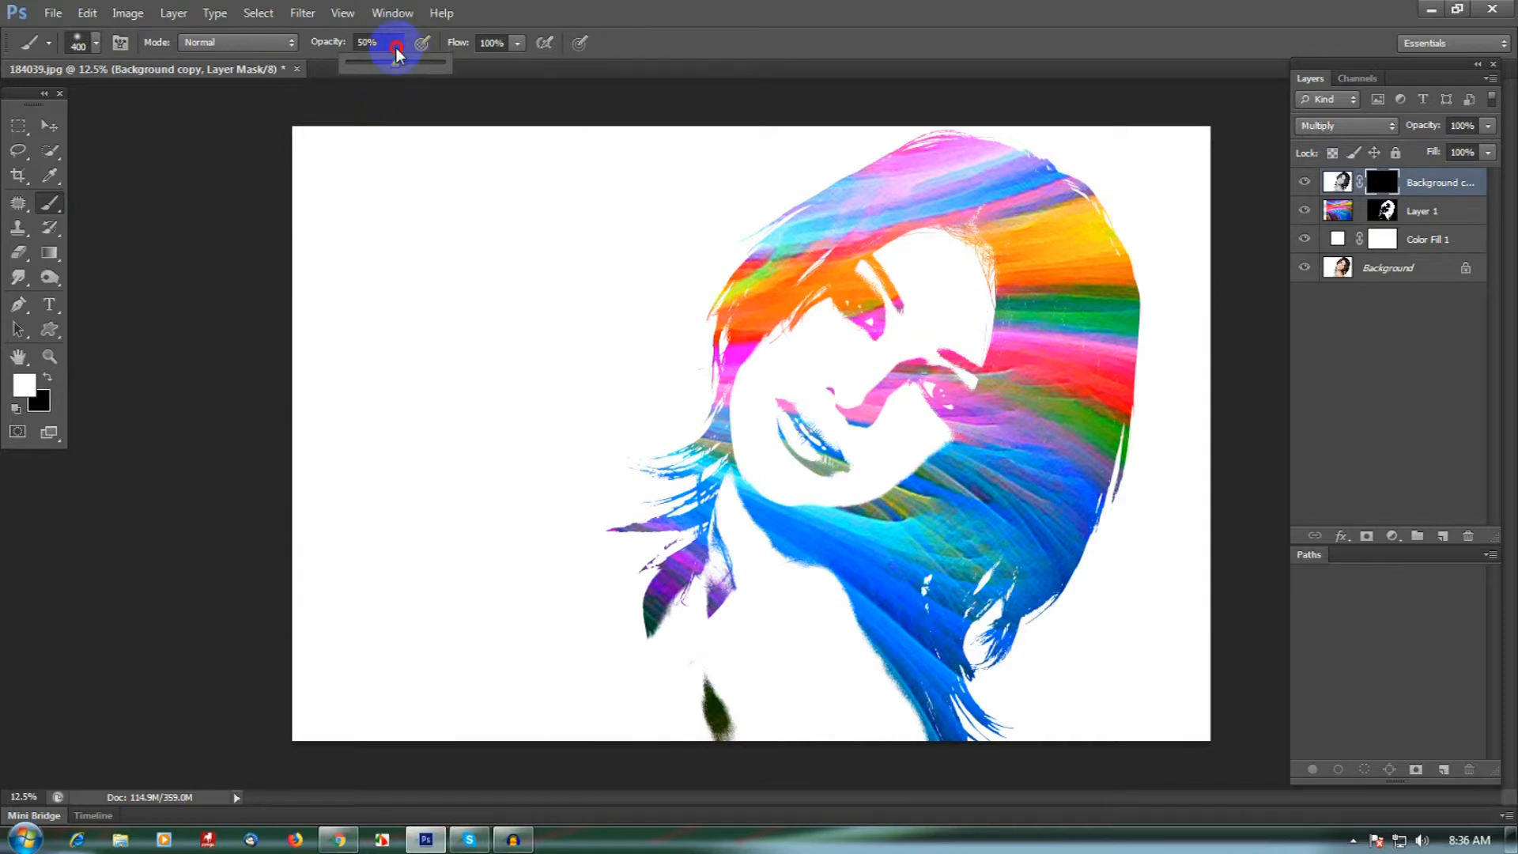
left_click(373, 42)
double_click(370, 43)
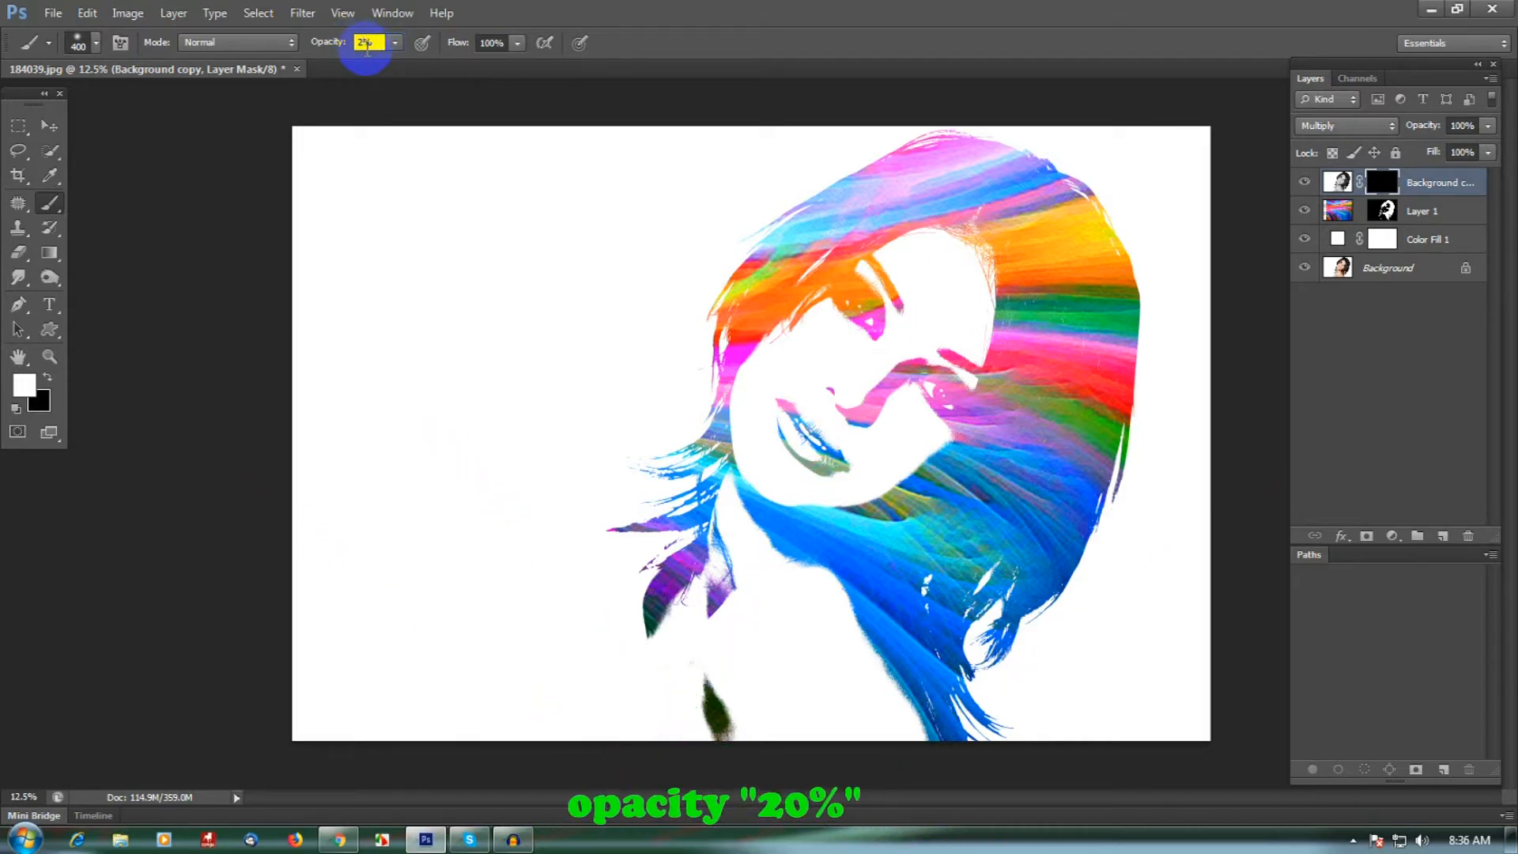
type("20")
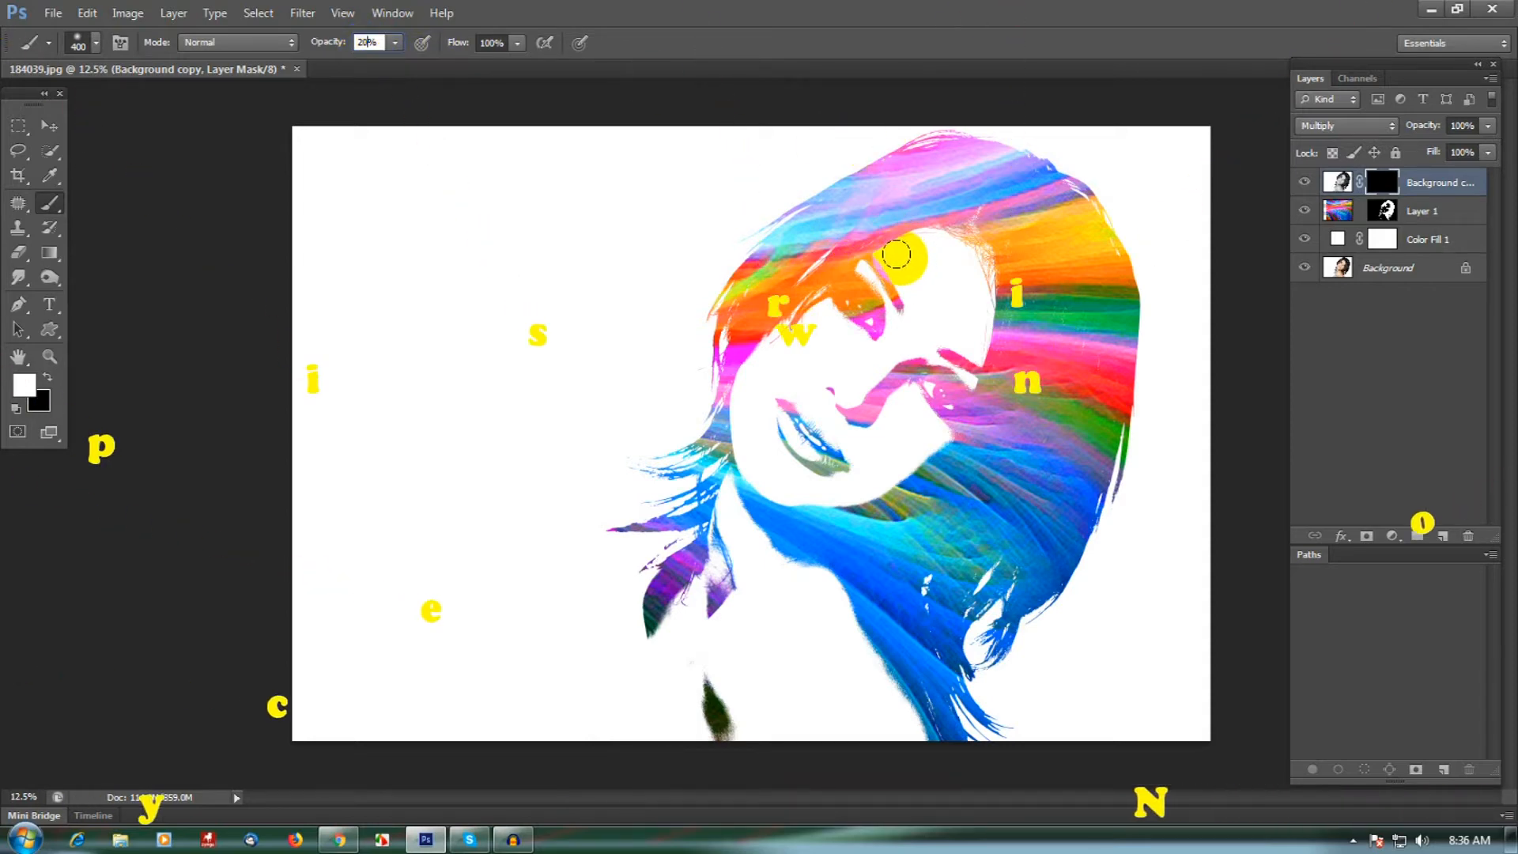
left_click_drag(891, 254, 971, 256)
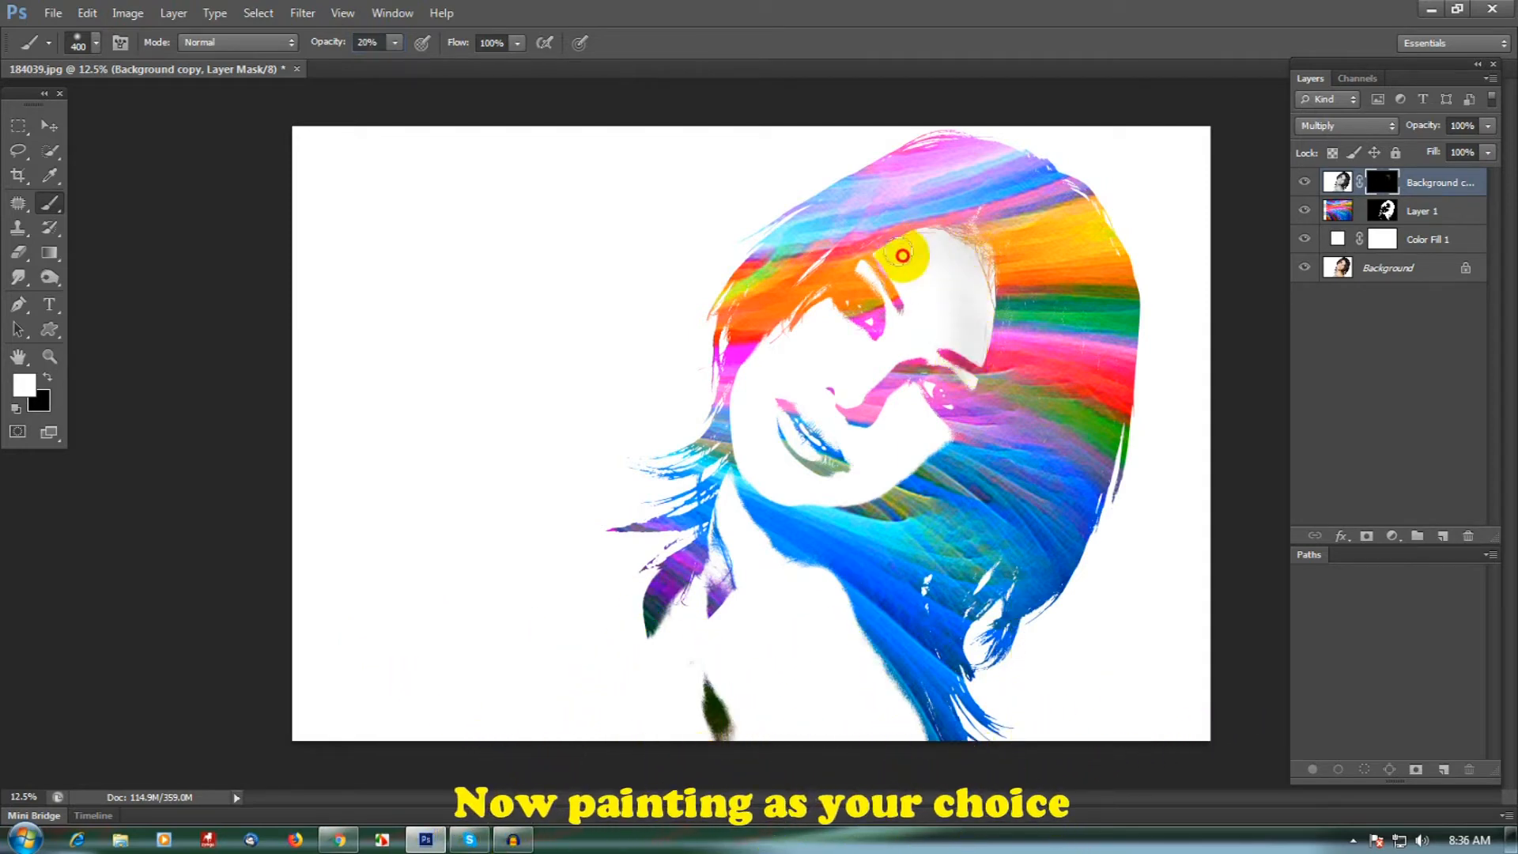
mouse_move(906, 261)
left_mouse_down()
mouse_move(976, 332)
mouse_move(975, 293)
mouse_move(968, 338)
mouse_move(905, 227)
mouse_move(898, 288)
mouse_move(895, 271)
mouse_move(814, 330)
left_mouse_up()
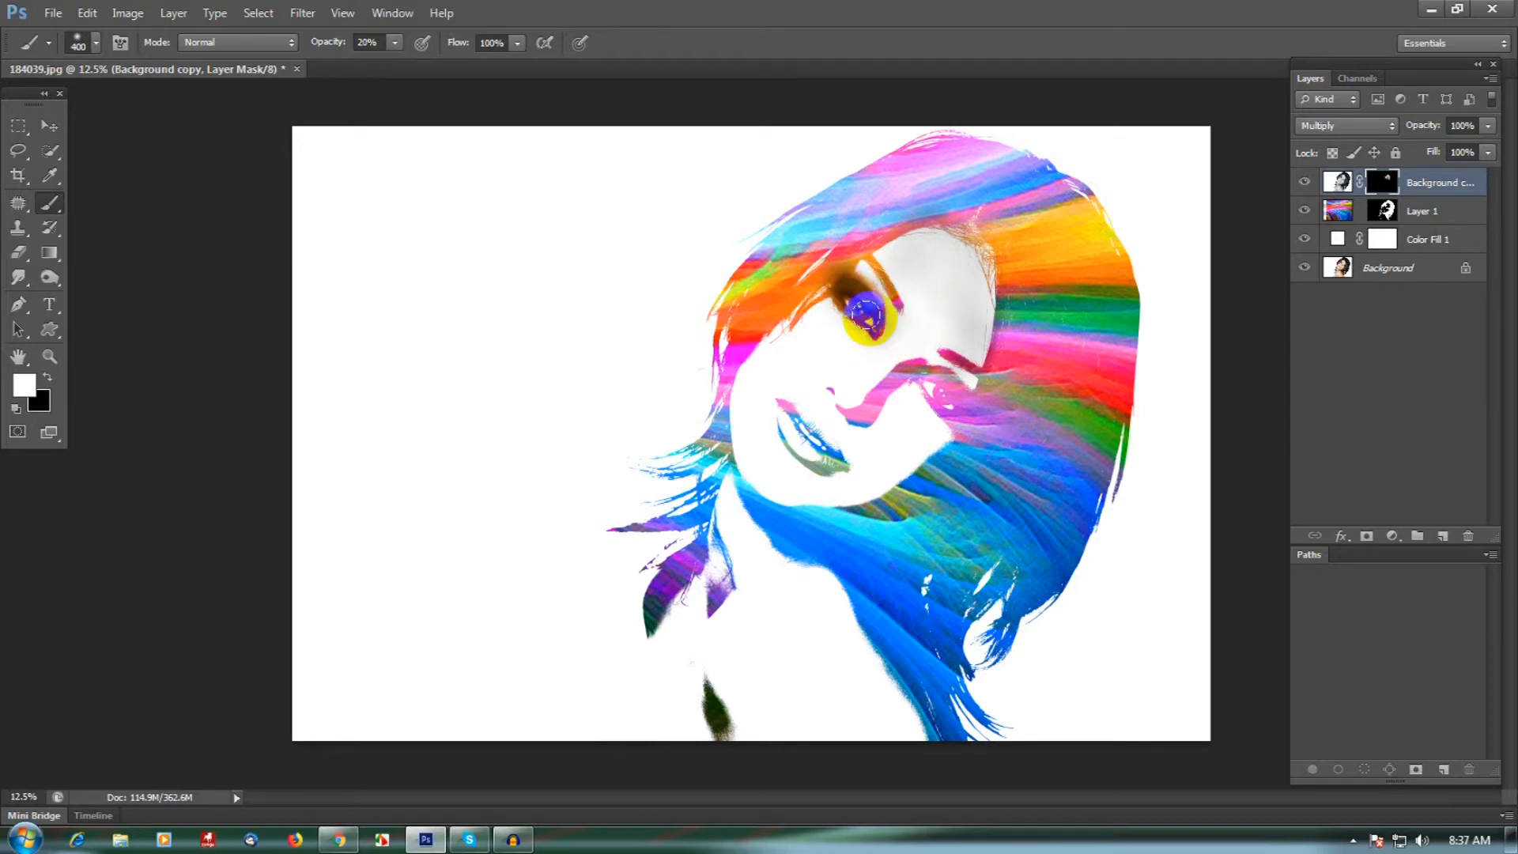
- Paint over both eyes, the nose and the lips on the Background copy mask to restore their desaturated detail
mouse_move(865, 308)
left_mouse_down()
mouse_move(829, 276)
mouse_move(857, 300)
left_mouse_up()
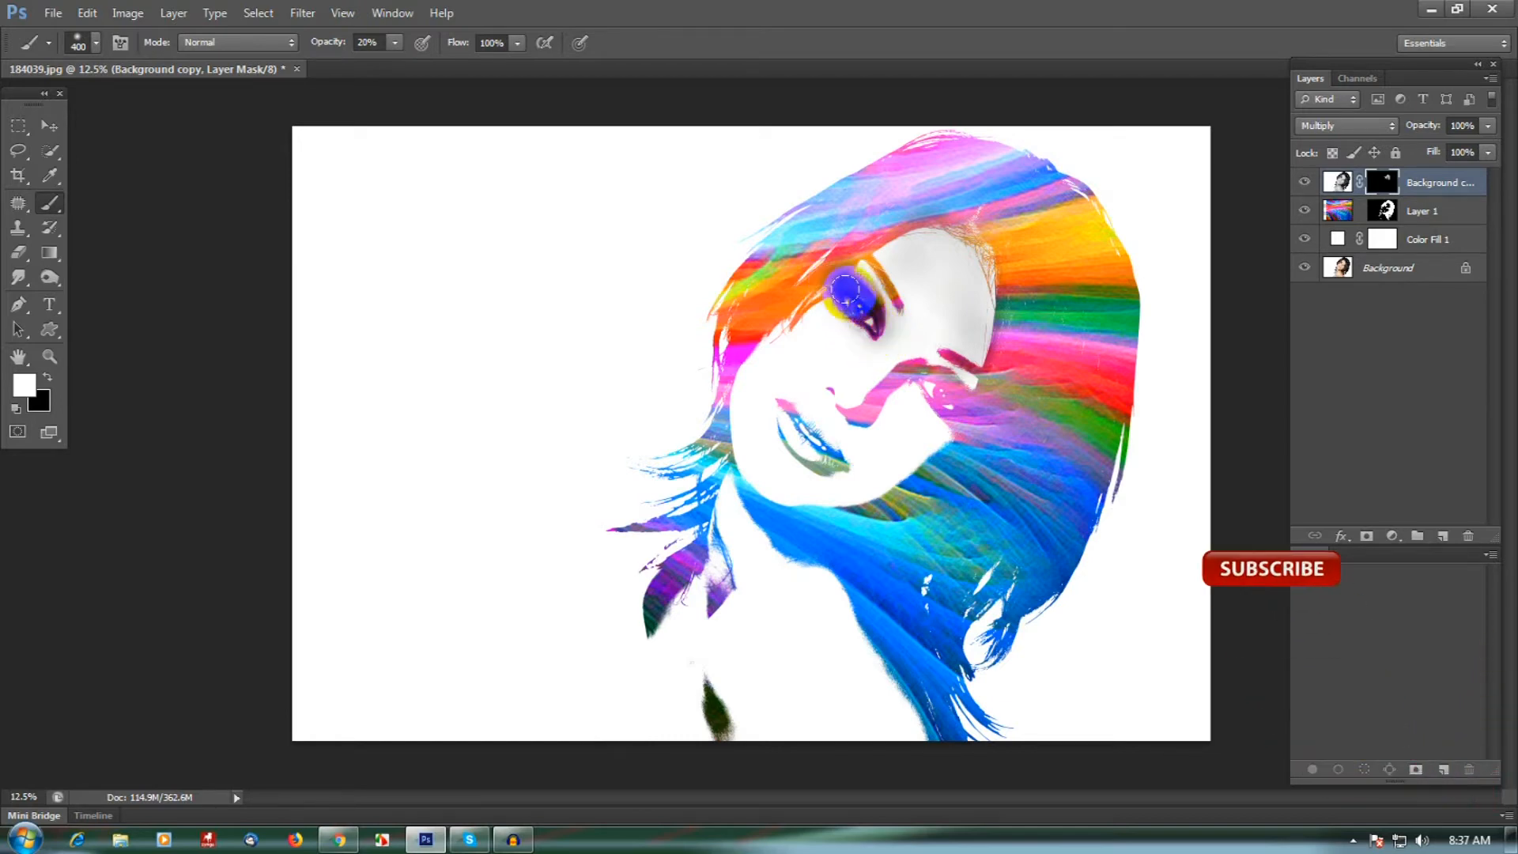
mouse_move(938, 401)
left_mouse_down()
mouse_move(954, 399)
mouse_move(909, 365)
left_mouse_up()
left_click(949, 397)
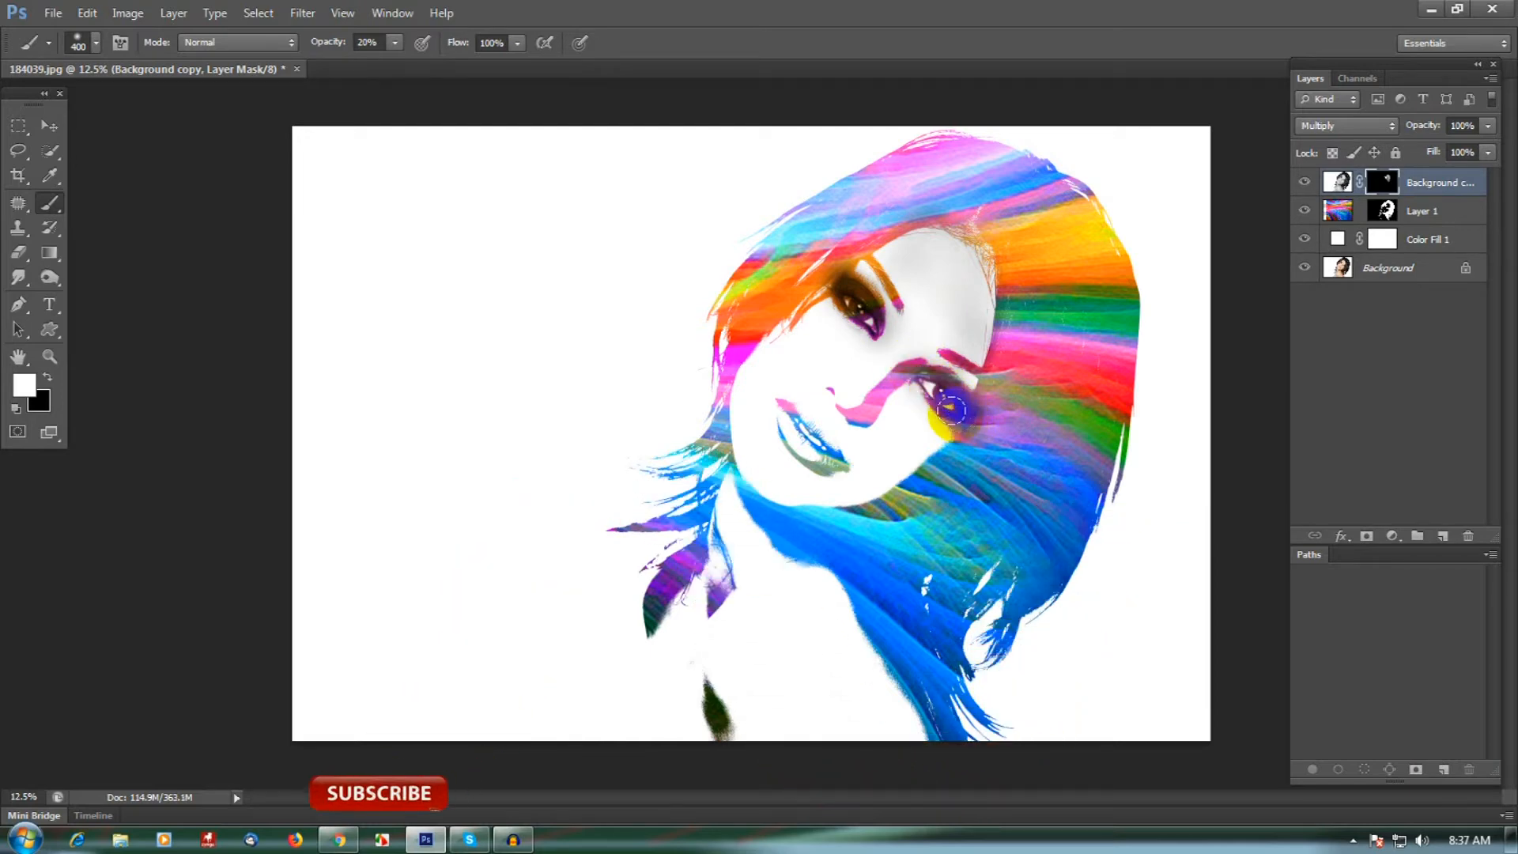
mouse_move(921, 378)
left_mouse_down()
mouse_move(852, 410)
mouse_move(902, 365)
left_mouse_up()
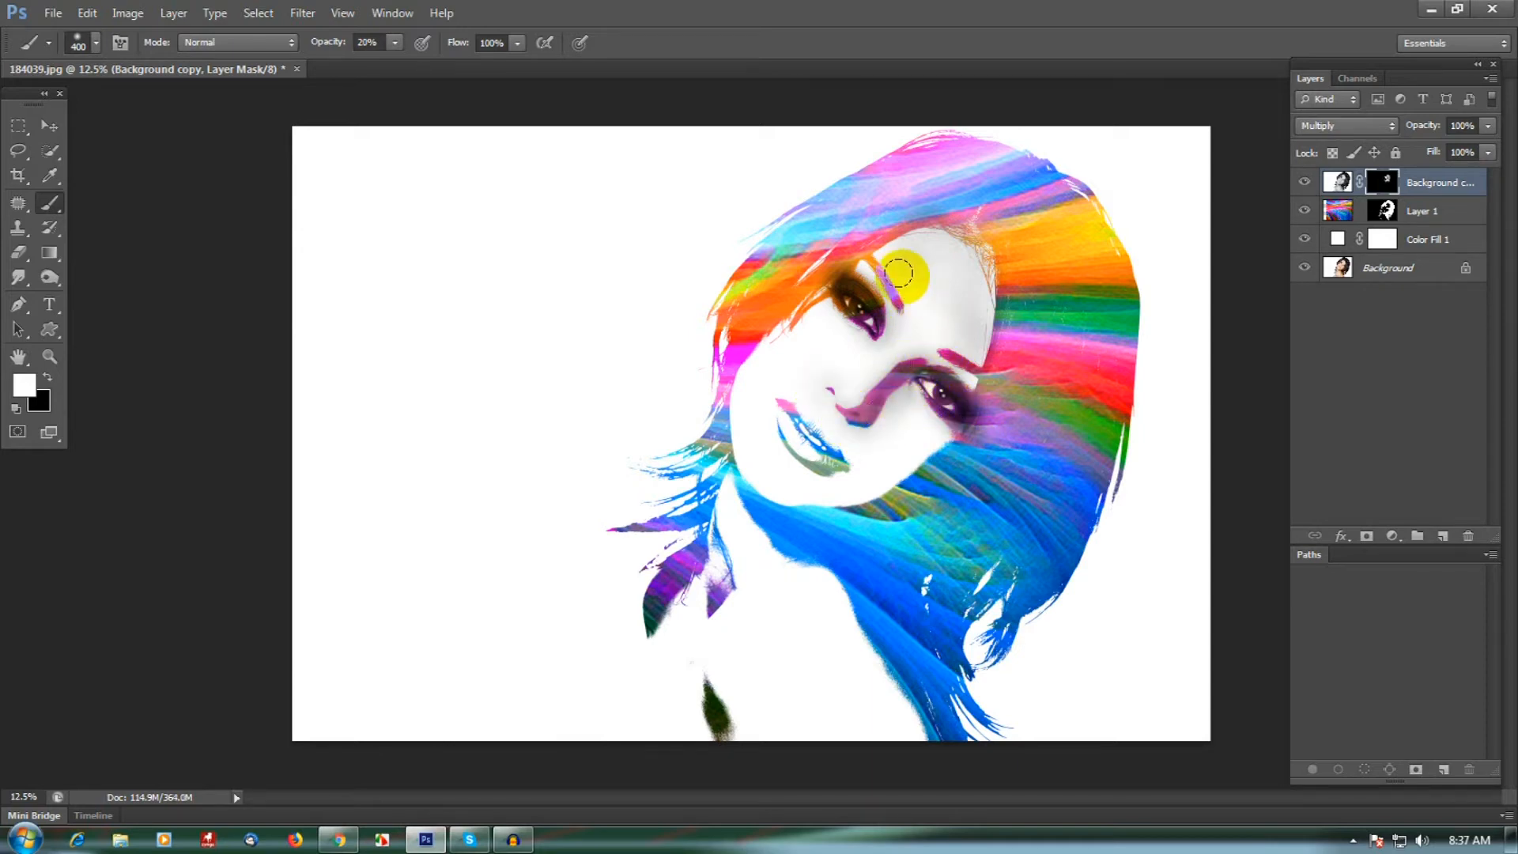
mouse_move(865, 311)
left_mouse_down()
mouse_move(765, 372)
mouse_move(789, 334)
mouse_move(830, 456)
left_mouse_up()
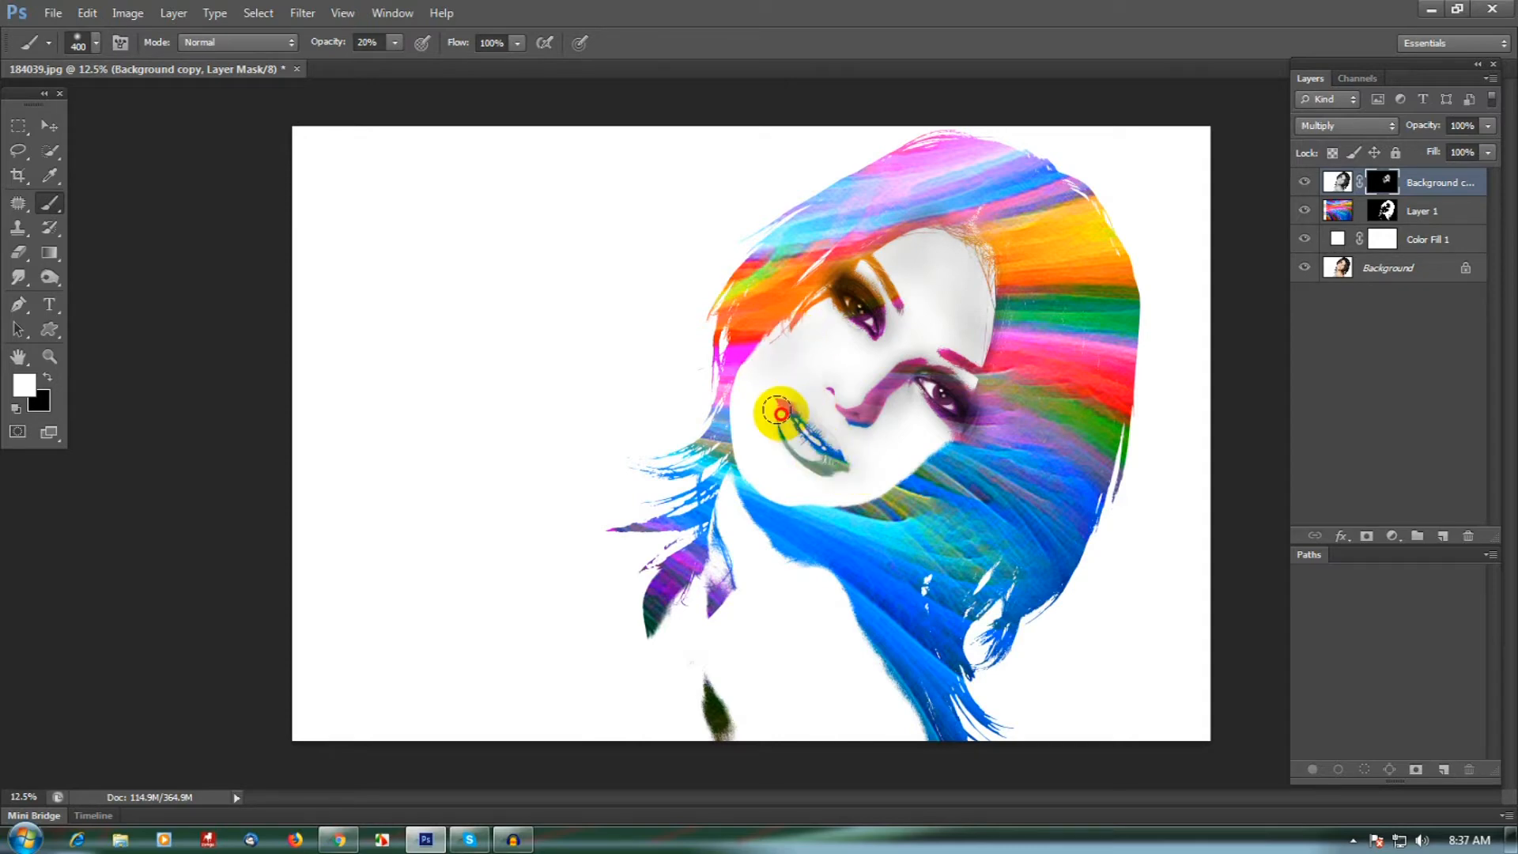
mouse_move(779, 405)
left_mouse_down()
mouse_move(801, 429)
mouse_move(915, 457)
left_mouse_up()
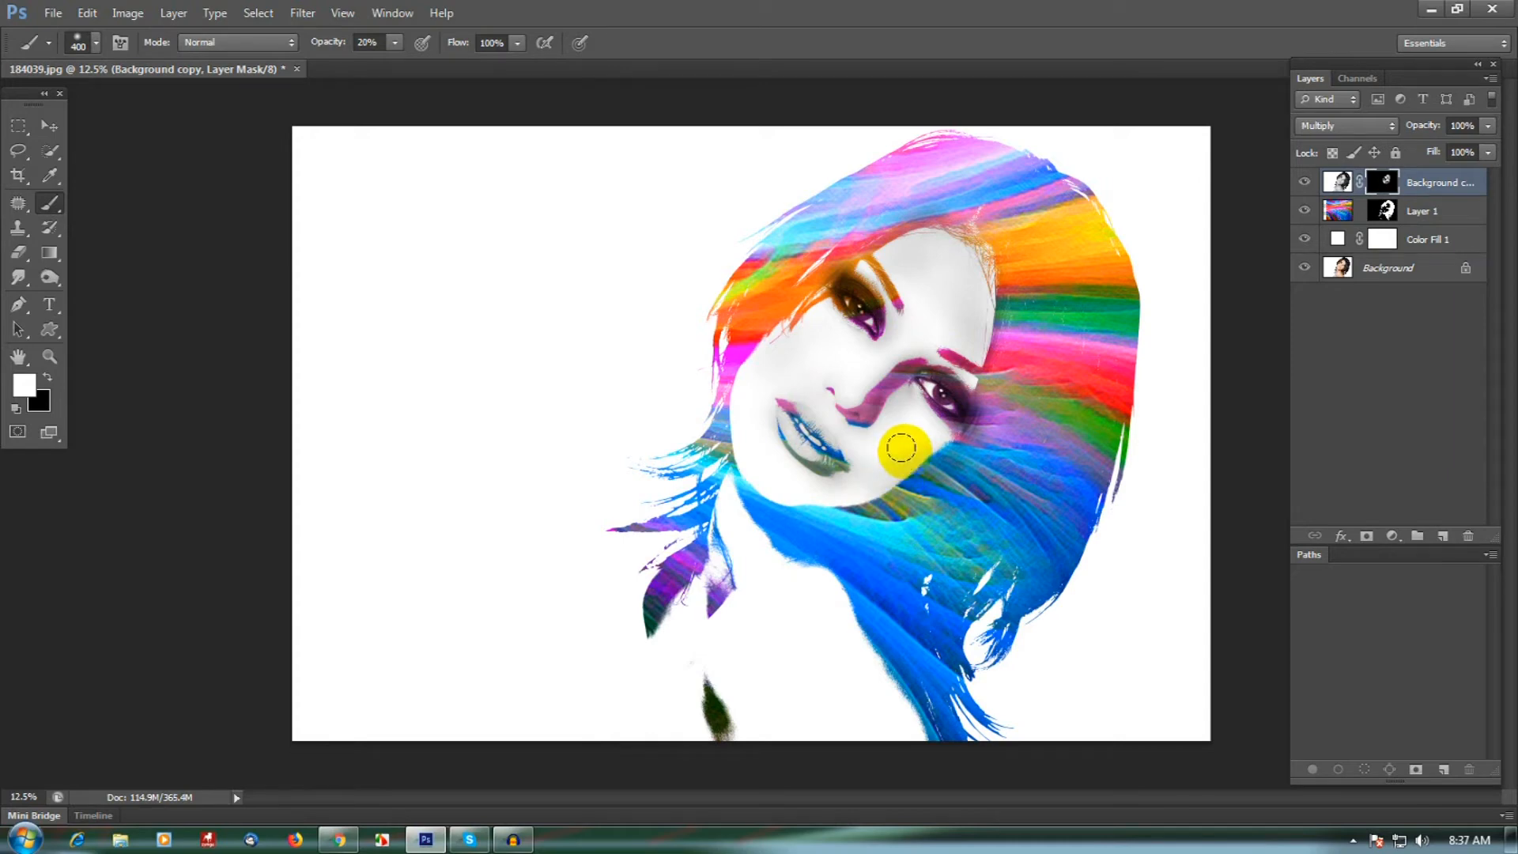
- Enlarge the brush to 600 and paint the mask over the cheeks, neck, shoulders and chest, then retouch the face and nearby hair
key("bracketright")
mouse_move(920, 450)
left_mouse_down()
mouse_move(835, 476)
mouse_move(764, 486)
mouse_move(856, 470)
mouse_move(783, 479)
mouse_move(745, 413)
mouse_move(743, 360)
mouse_move(738, 427)
mouse_move(739, 405)
mouse_move(756, 447)
mouse_move(800, 475)
mouse_move(769, 477)
mouse_move(751, 343)
mouse_move(728, 439)
mouse_move(785, 334)
mouse_move(755, 365)
left_mouse_up()
mouse_move(752, 438)
left_mouse_down()
mouse_move(790, 484)
mouse_move(837, 472)
mouse_move(756, 352)
mouse_move(825, 500)
mouse_move(813, 569)
mouse_move(770, 562)
mouse_move(715, 660)
mouse_move(641, 668)
mouse_move(633, 630)
mouse_move(593, 719)
mouse_move(709, 606)
mouse_move(637, 701)
mouse_move(726, 557)
mouse_move(633, 694)
left_mouse_up()
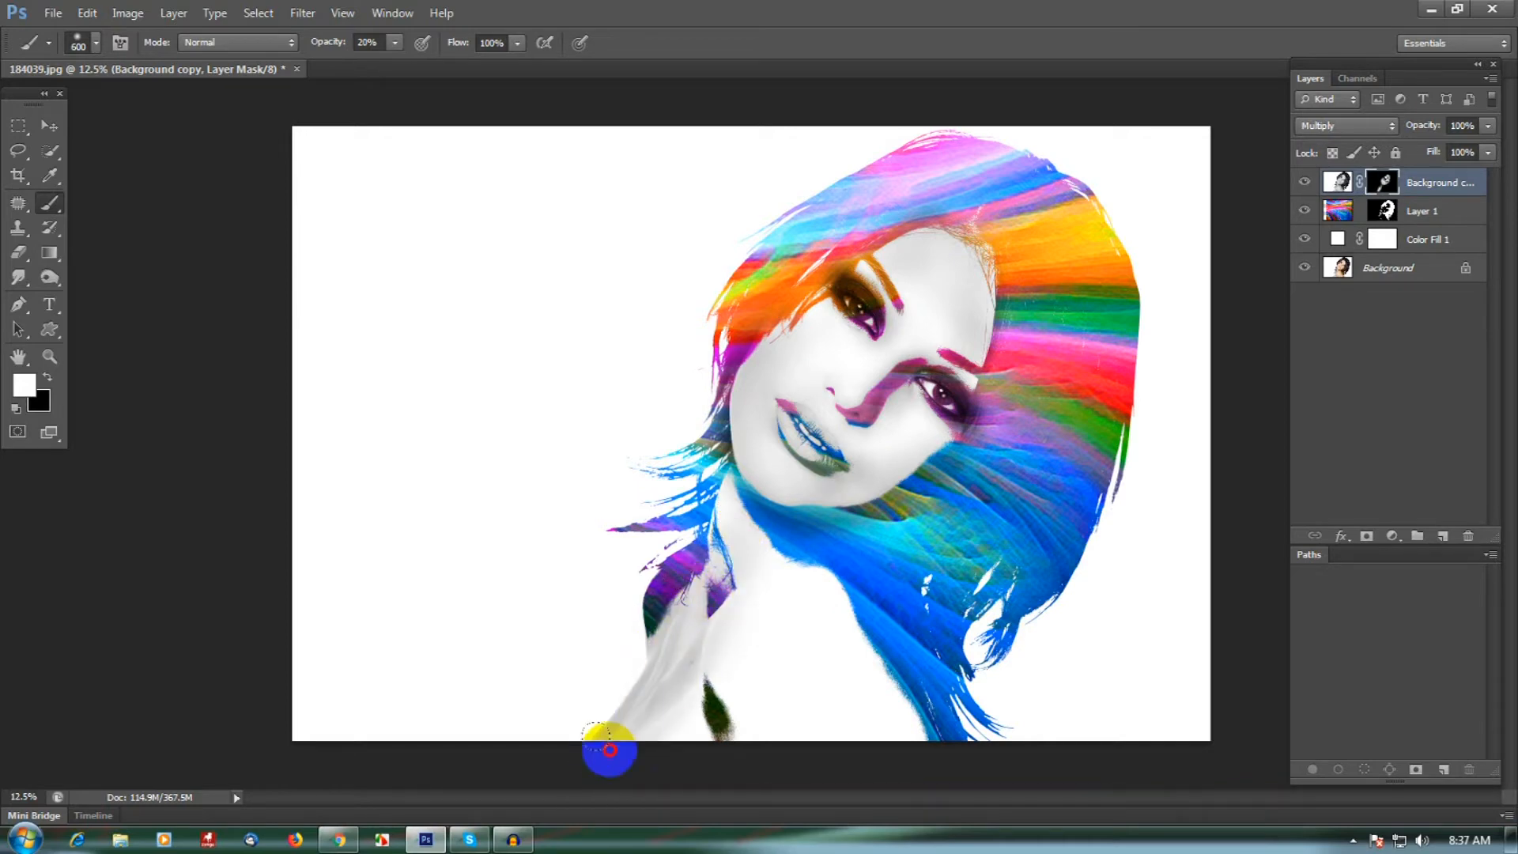
mouse_move(716, 599)
left_mouse_down()
mouse_move(731, 478)
mouse_move(718, 608)
left_mouse_up()
mouse_move(716, 499)
left_mouse_down()
mouse_move(836, 609)
mouse_move(937, 763)
left_mouse_up()
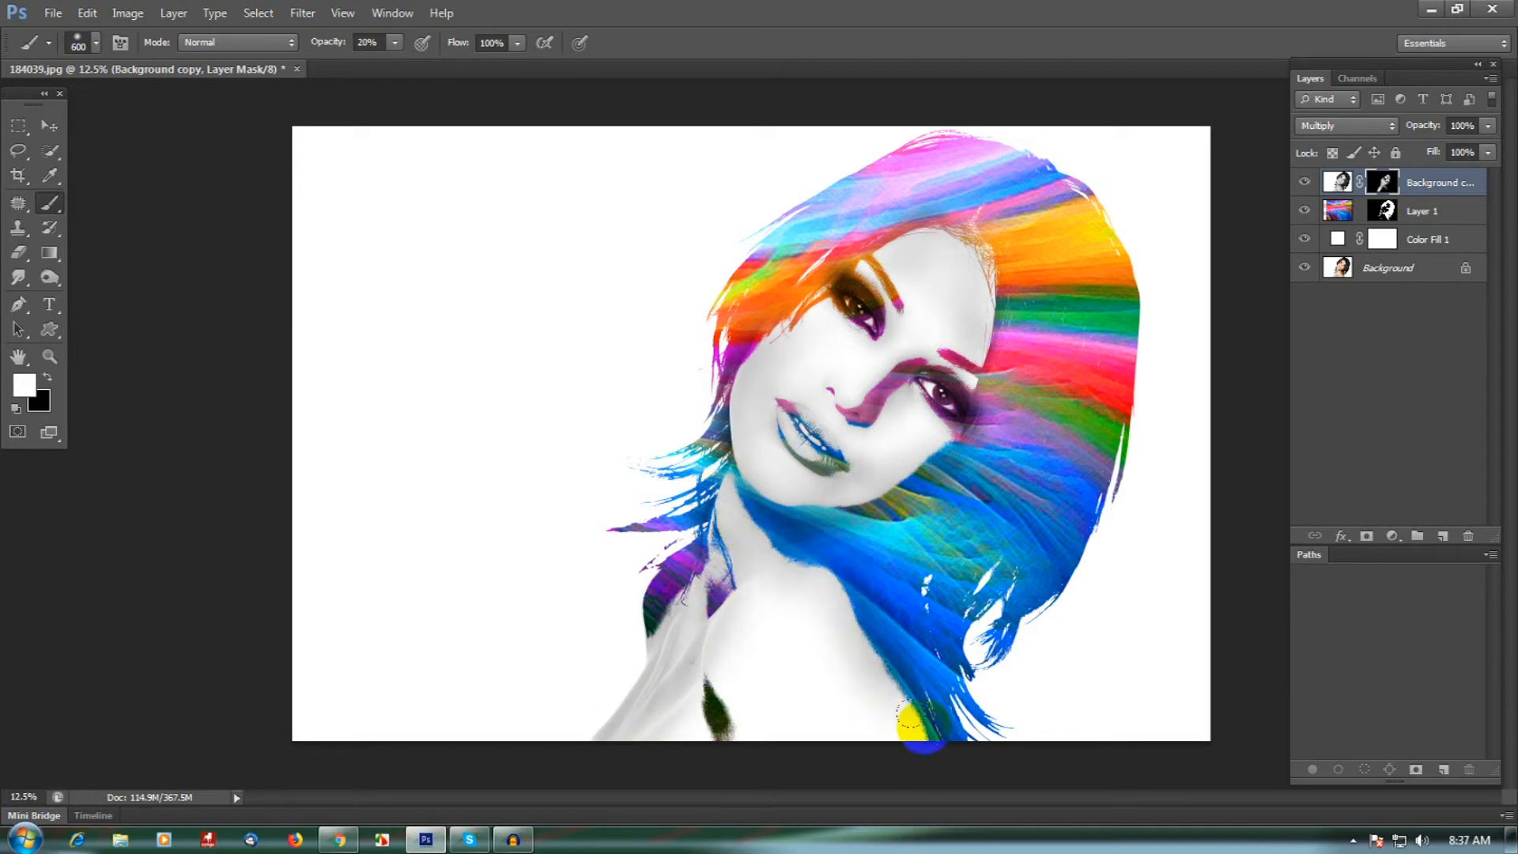
mouse_move(811, 596)
left_mouse_down()
mouse_move(822, 635)
mouse_move(748, 562)
mouse_move(774, 625)
left_mouse_up()
mouse_move(744, 695)
left_mouse_down()
mouse_move(758, 760)
mouse_move(738, 608)
mouse_move(790, 685)
mouse_move(829, 702)
mouse_move(803, 628)
left_mouse_up()
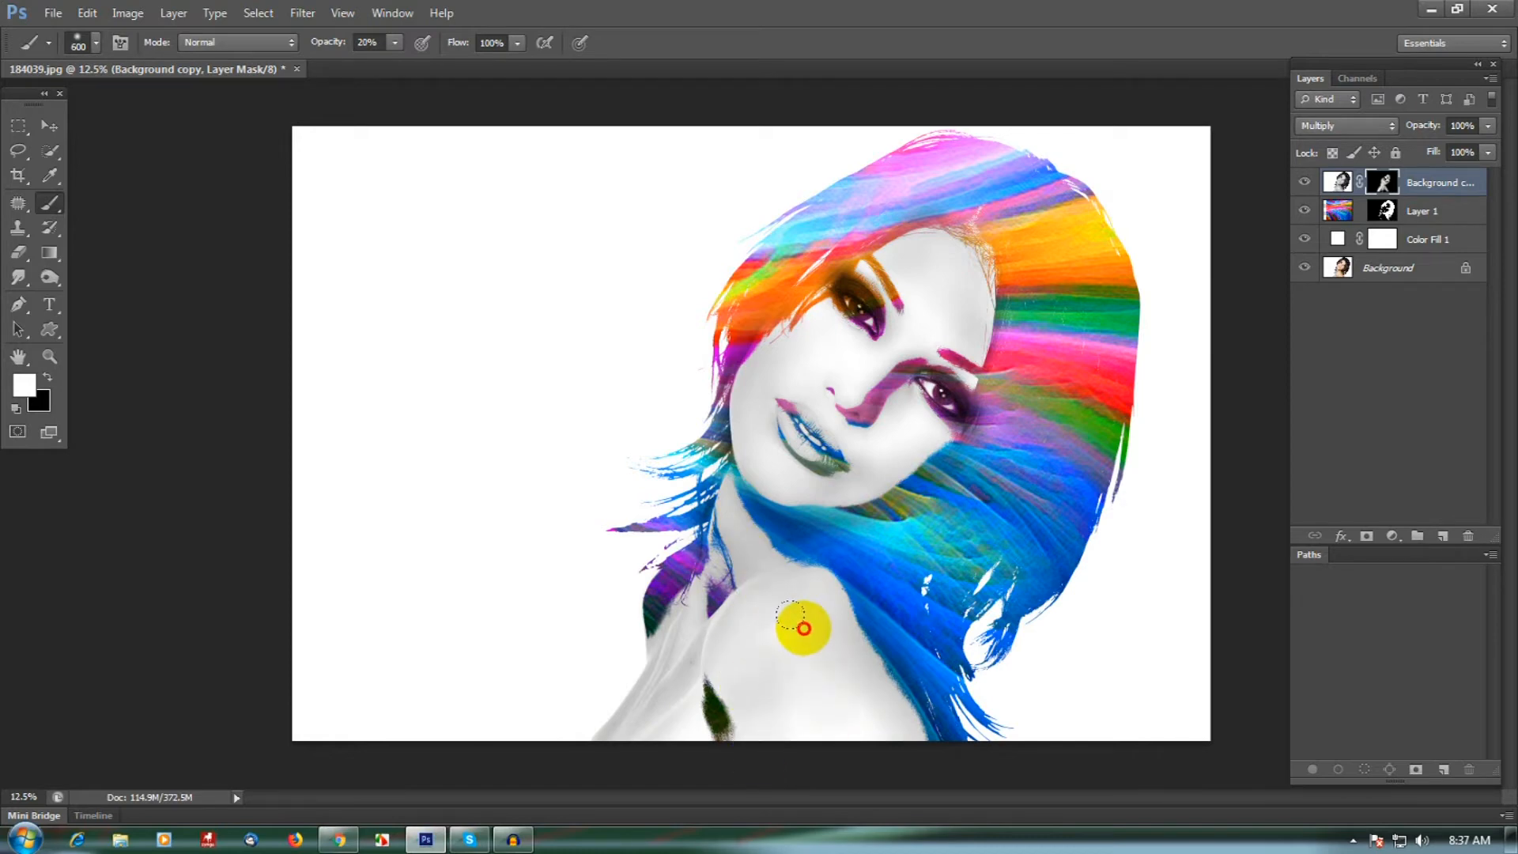
mouse_move(684, 639)
left_mouse_down()
mouse_move(635, 650)
mouse_move(582, 766)
left_mouse_up()
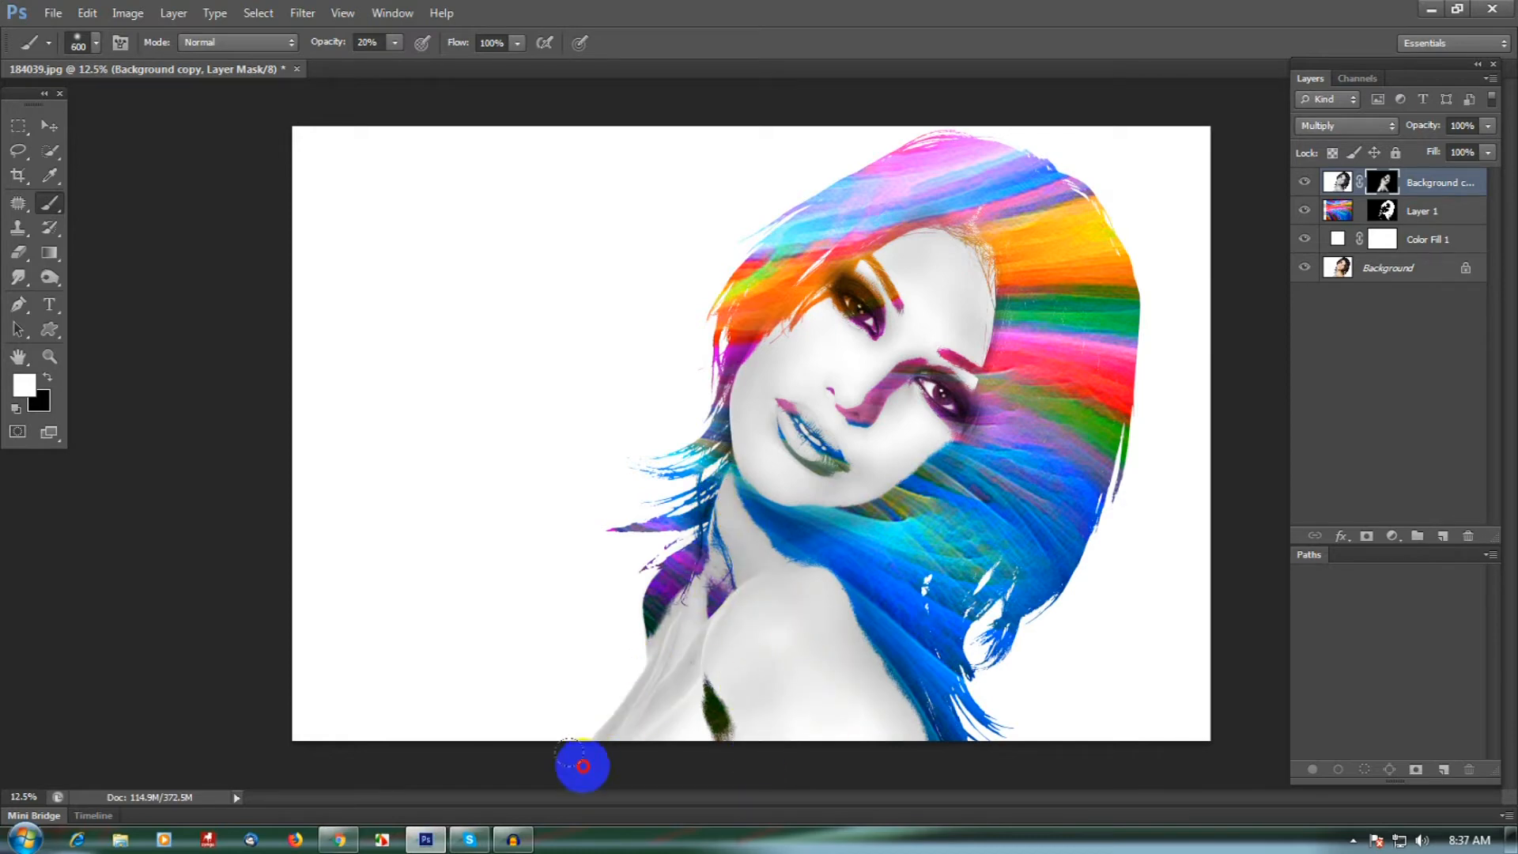
left_click_drag(660, 596, 589, 729)
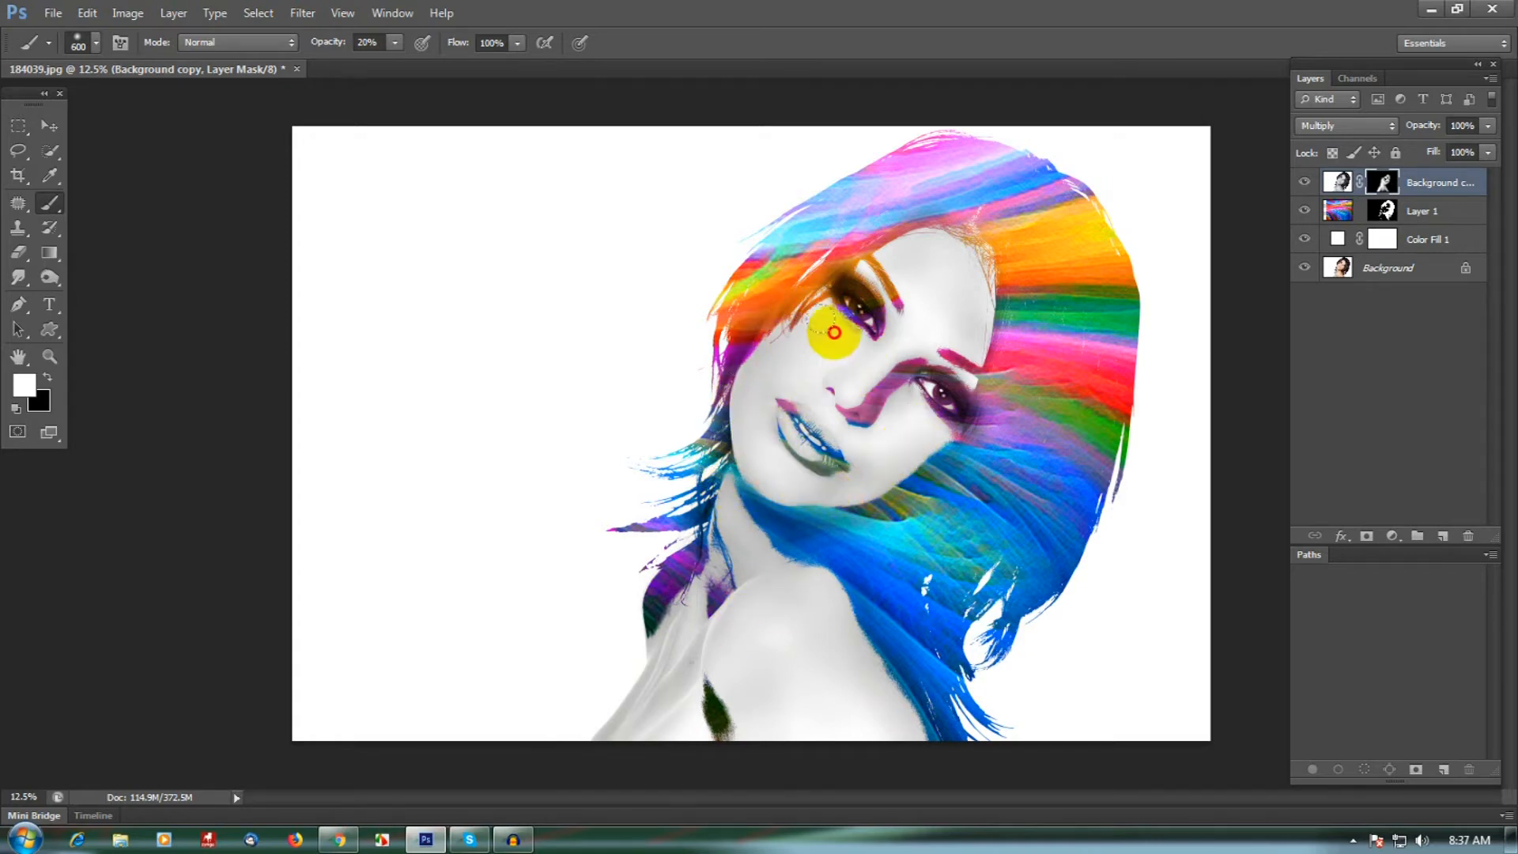
mouse_move(871, 278)
left_mouse_down()
mouse_move(931, 255)
mouse_move(974, 378)
mouse_move(935, 395)
left_mouse_up()
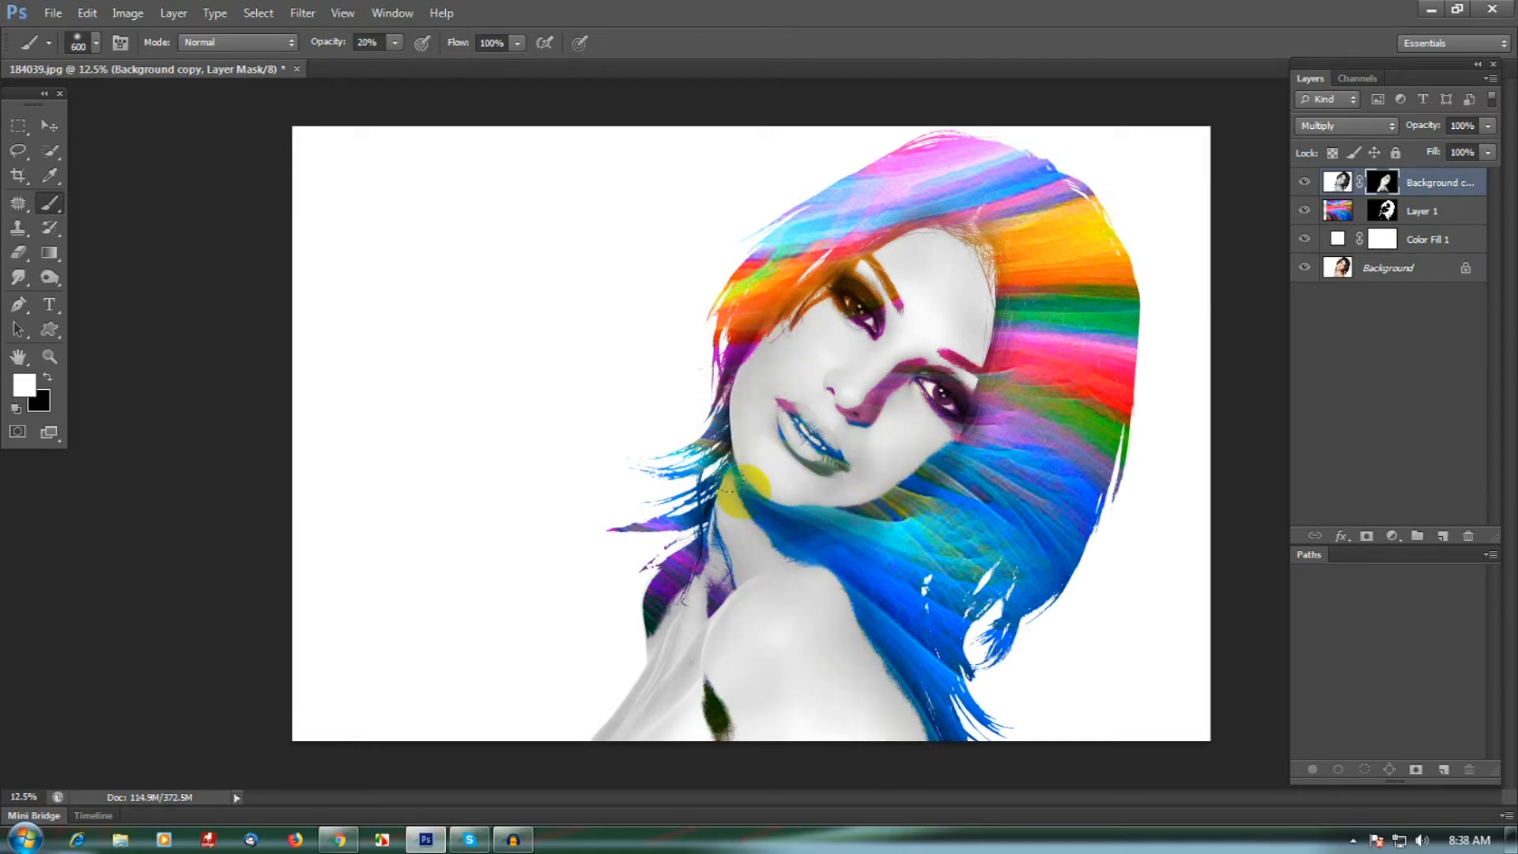
mouse_move(713, 535)
left_mouse_down()
mouse_move(635, 656)
mouse_move(575, 707)
mouse_move(623, 646)
left_mouse_up()
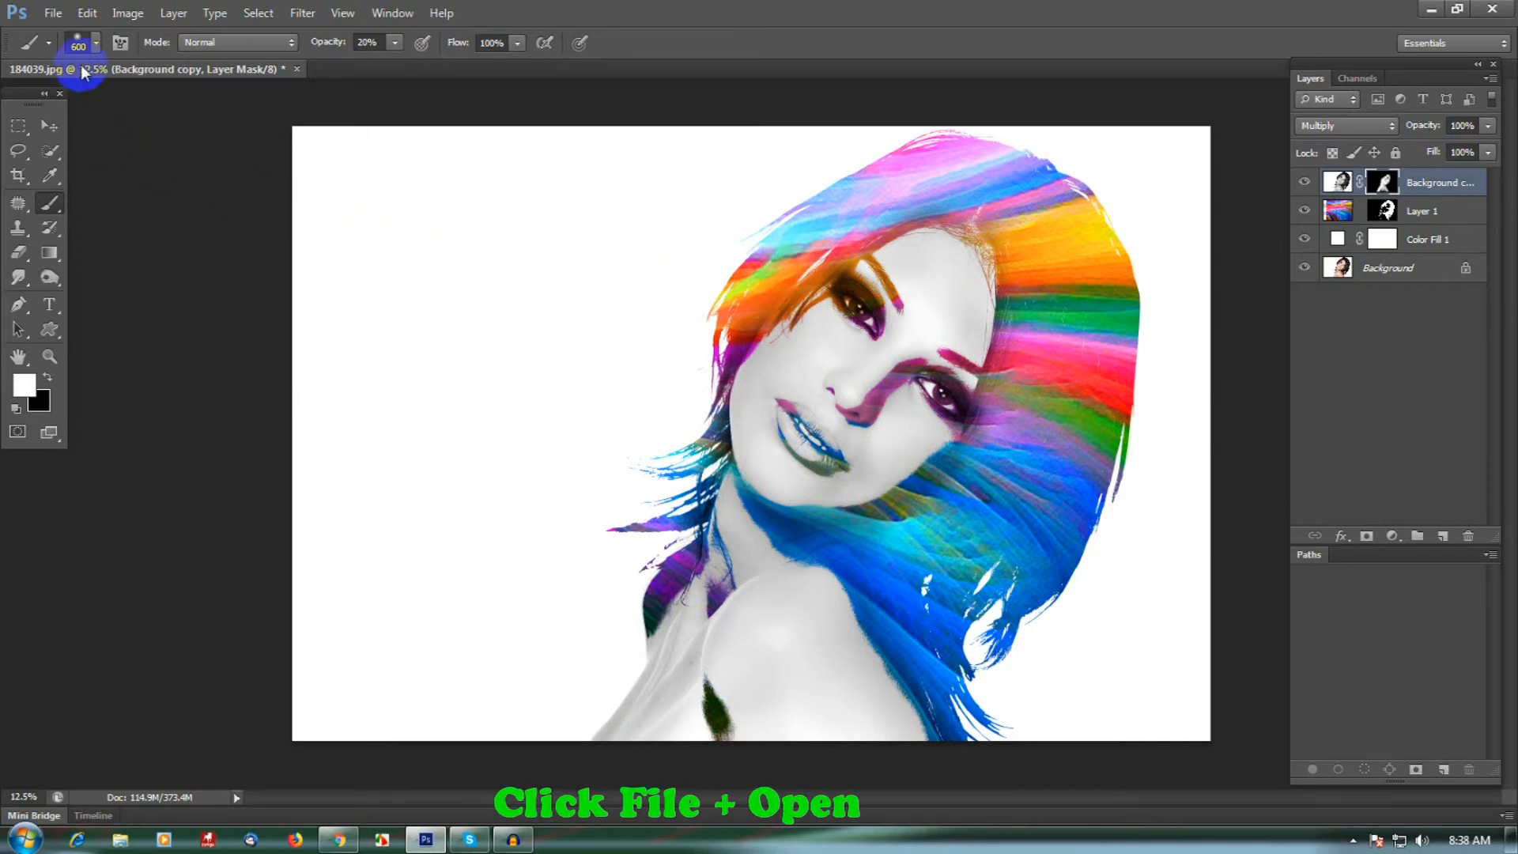
- Open the image contemporary-rainbow-bedroom-online-sensational-rainbow-bedroom-gallery.jpg
left_click(54, 14)
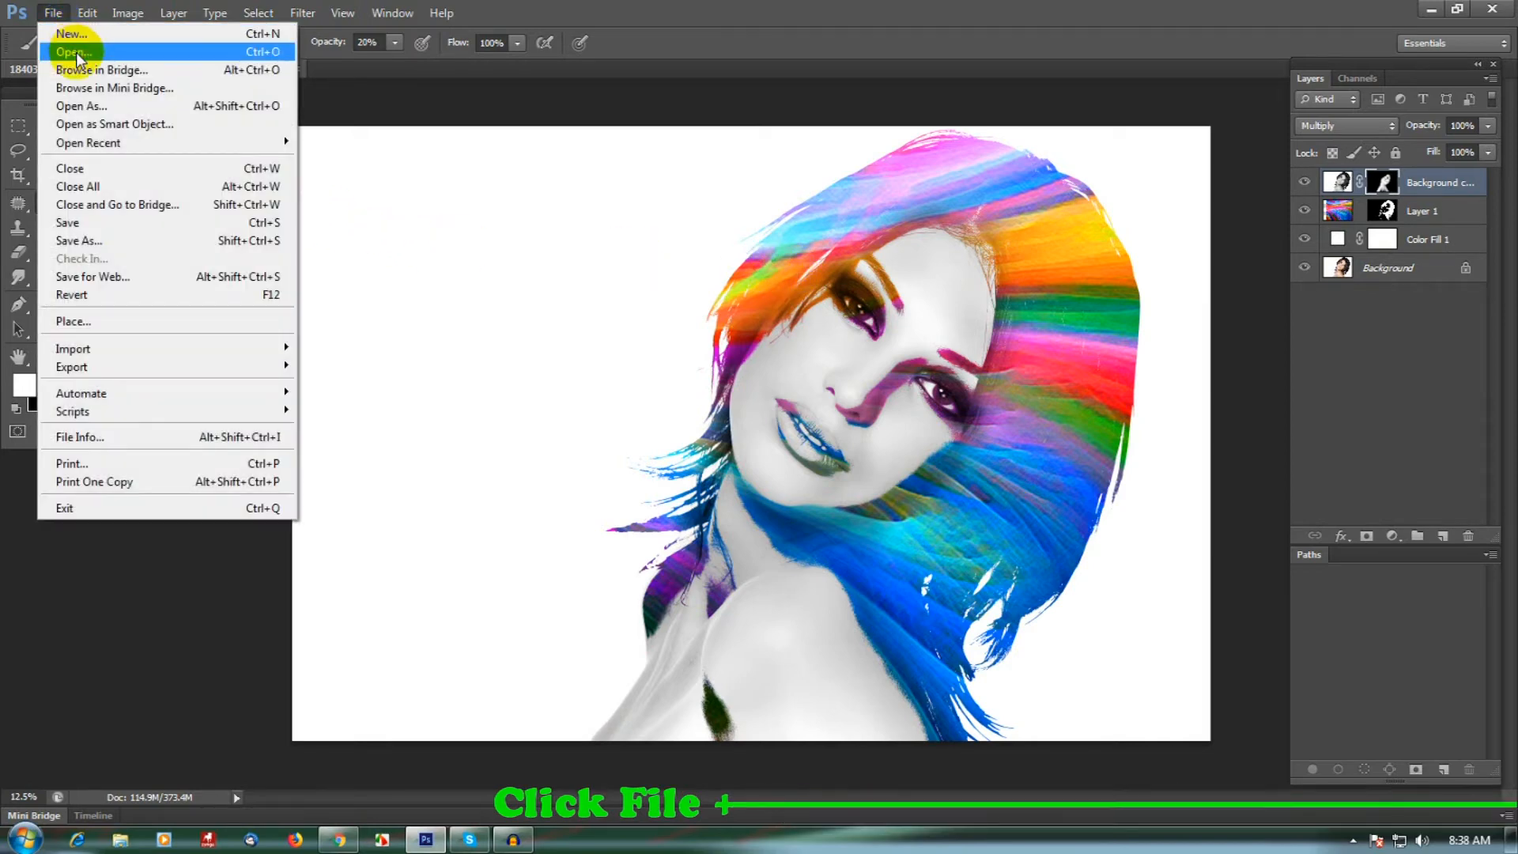
left_click(76, 52)
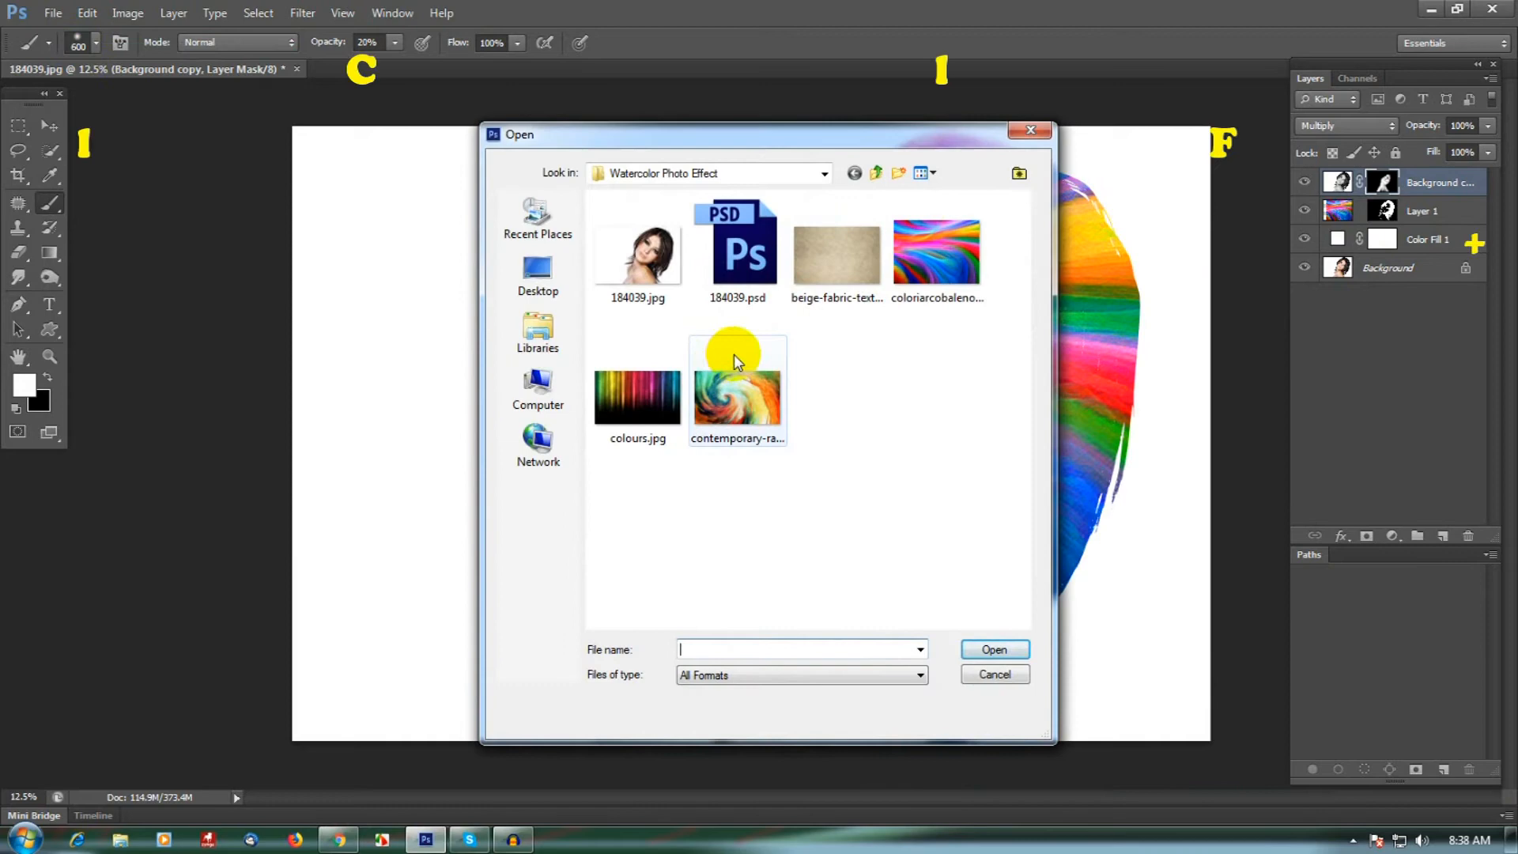
left_click(755, 413)
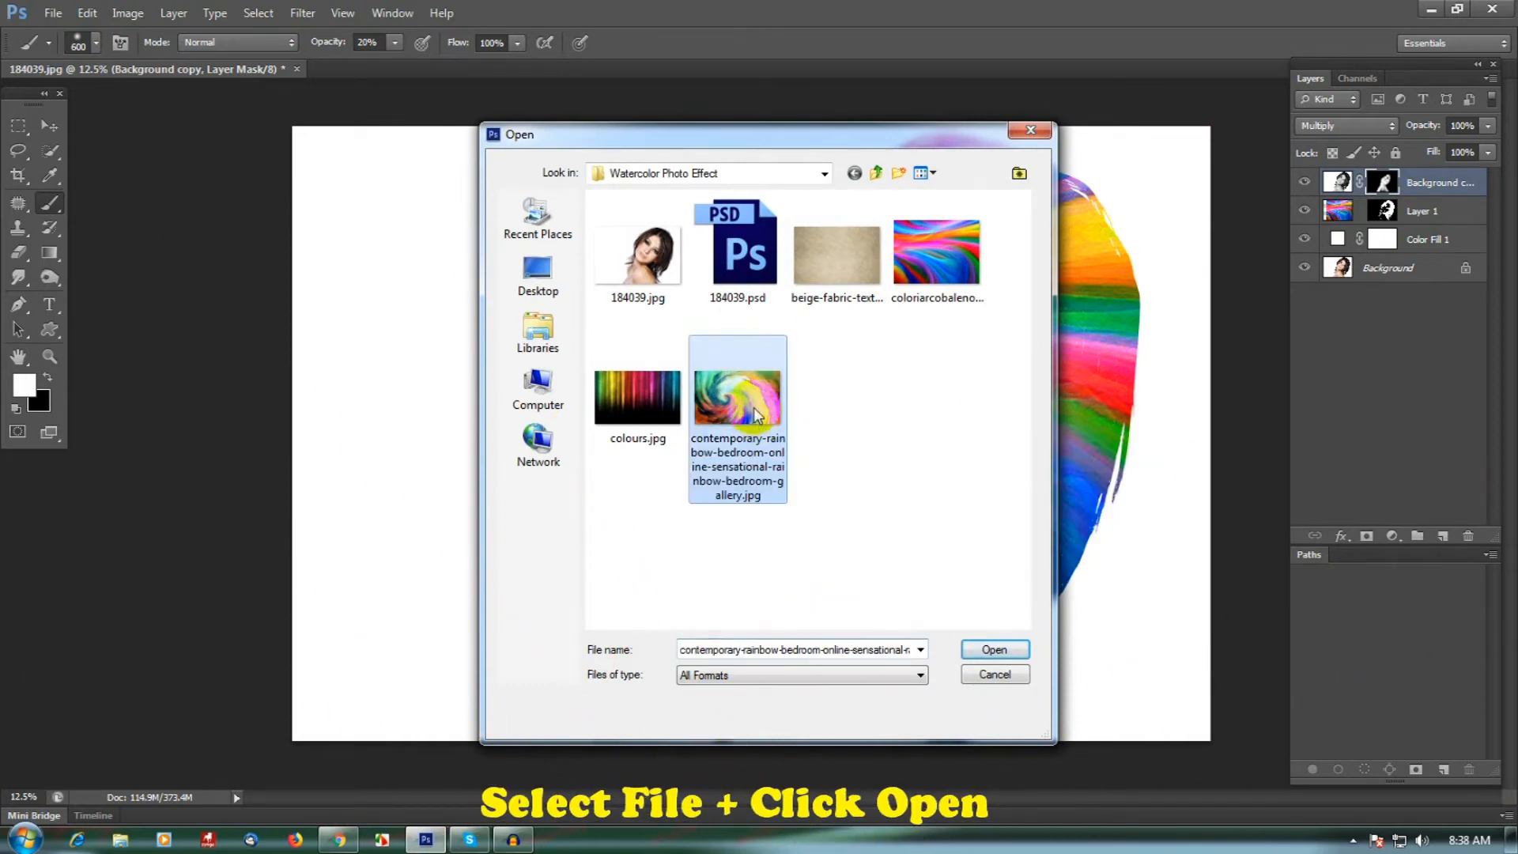
left_click(993, 650)
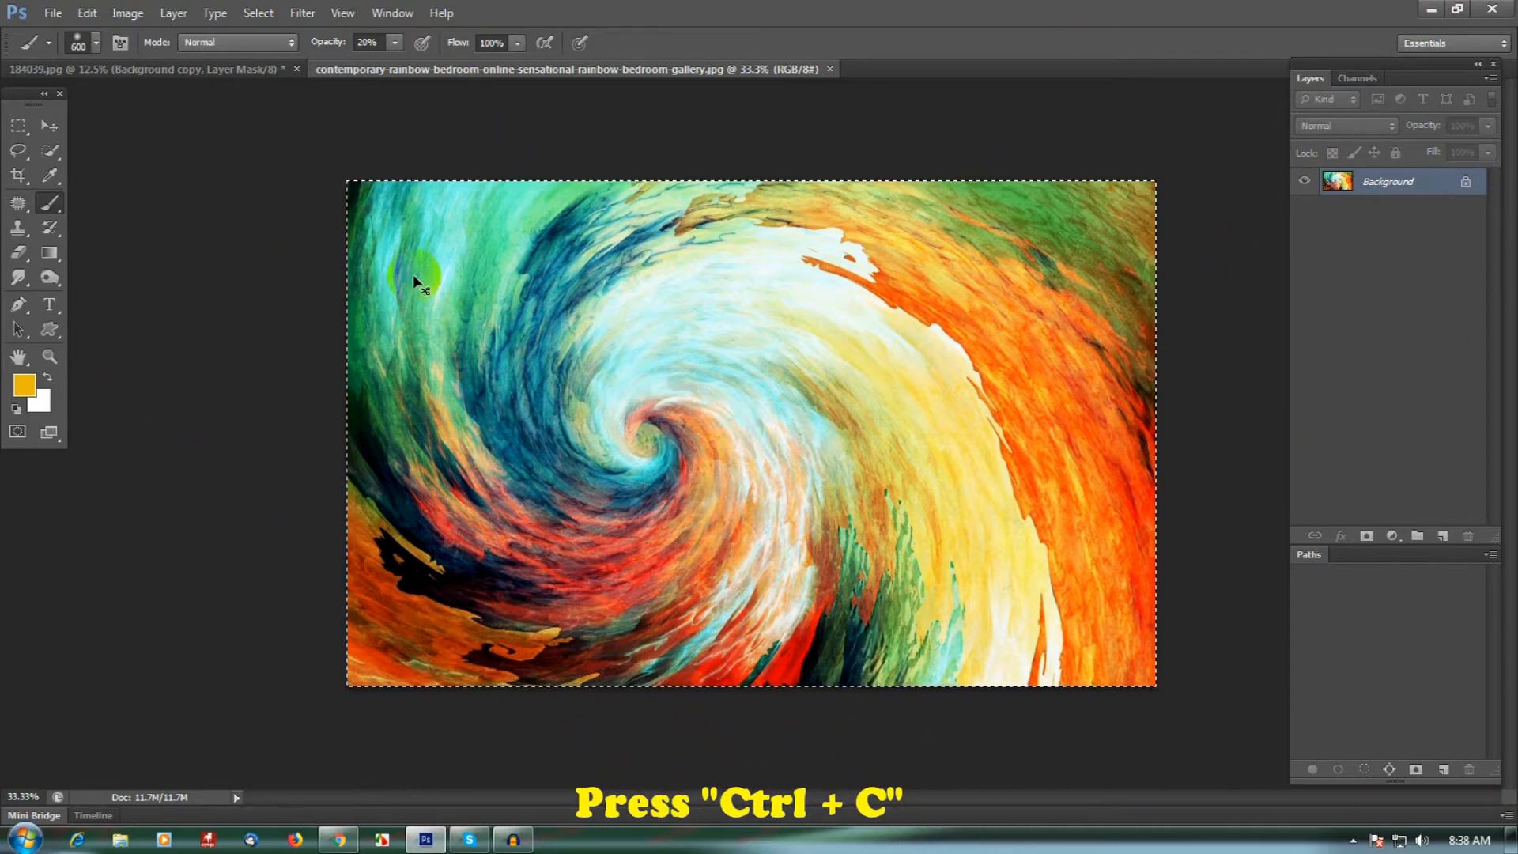
- Copy the entire swirl texture, close its file, and paste it as a new top layer in the portrait document
left_click(94, 18)
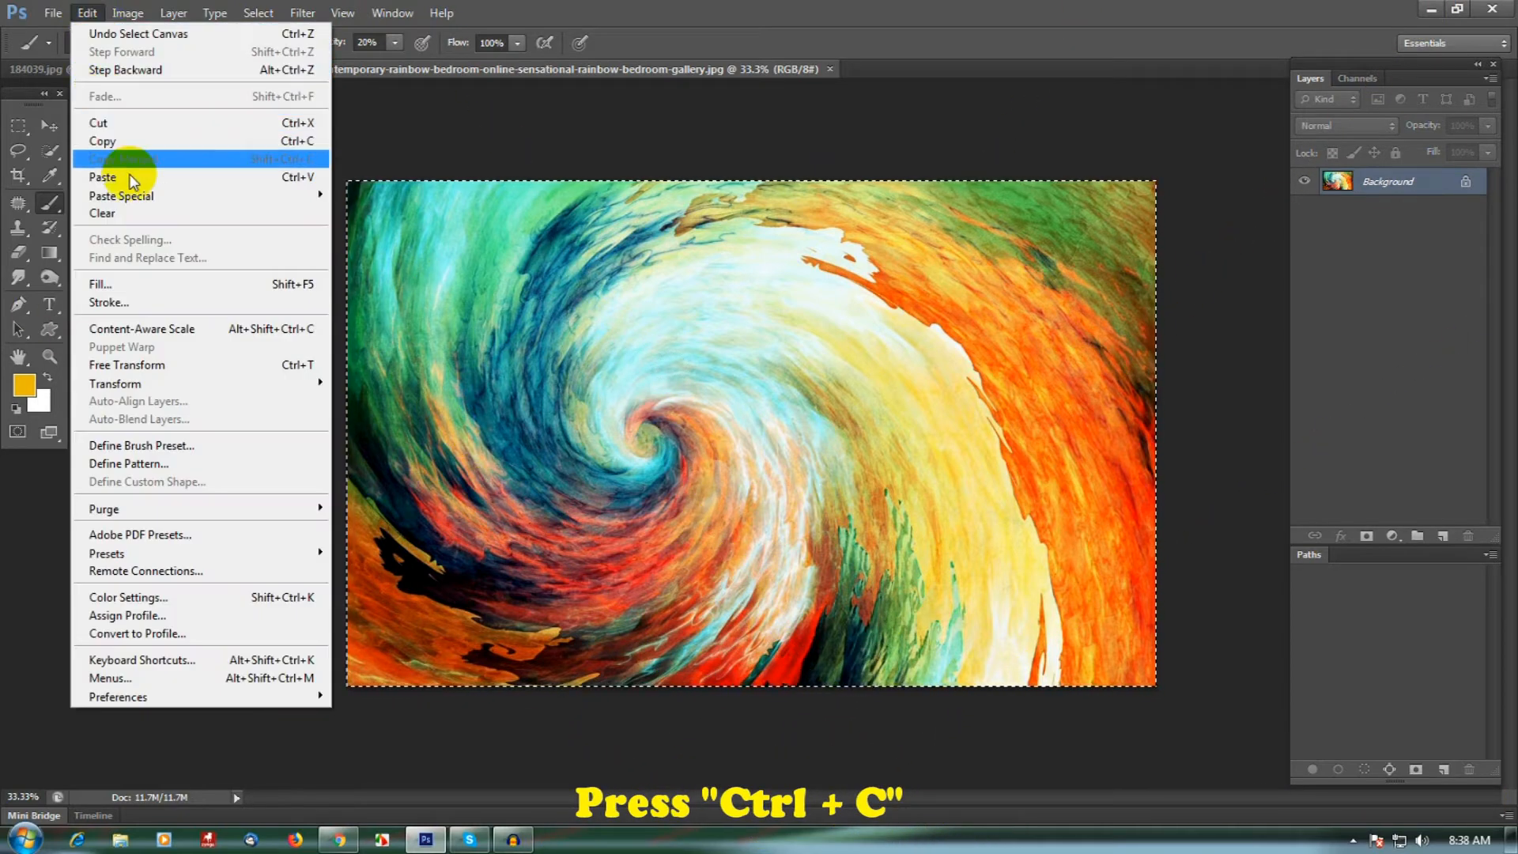
left_click(156, 142)
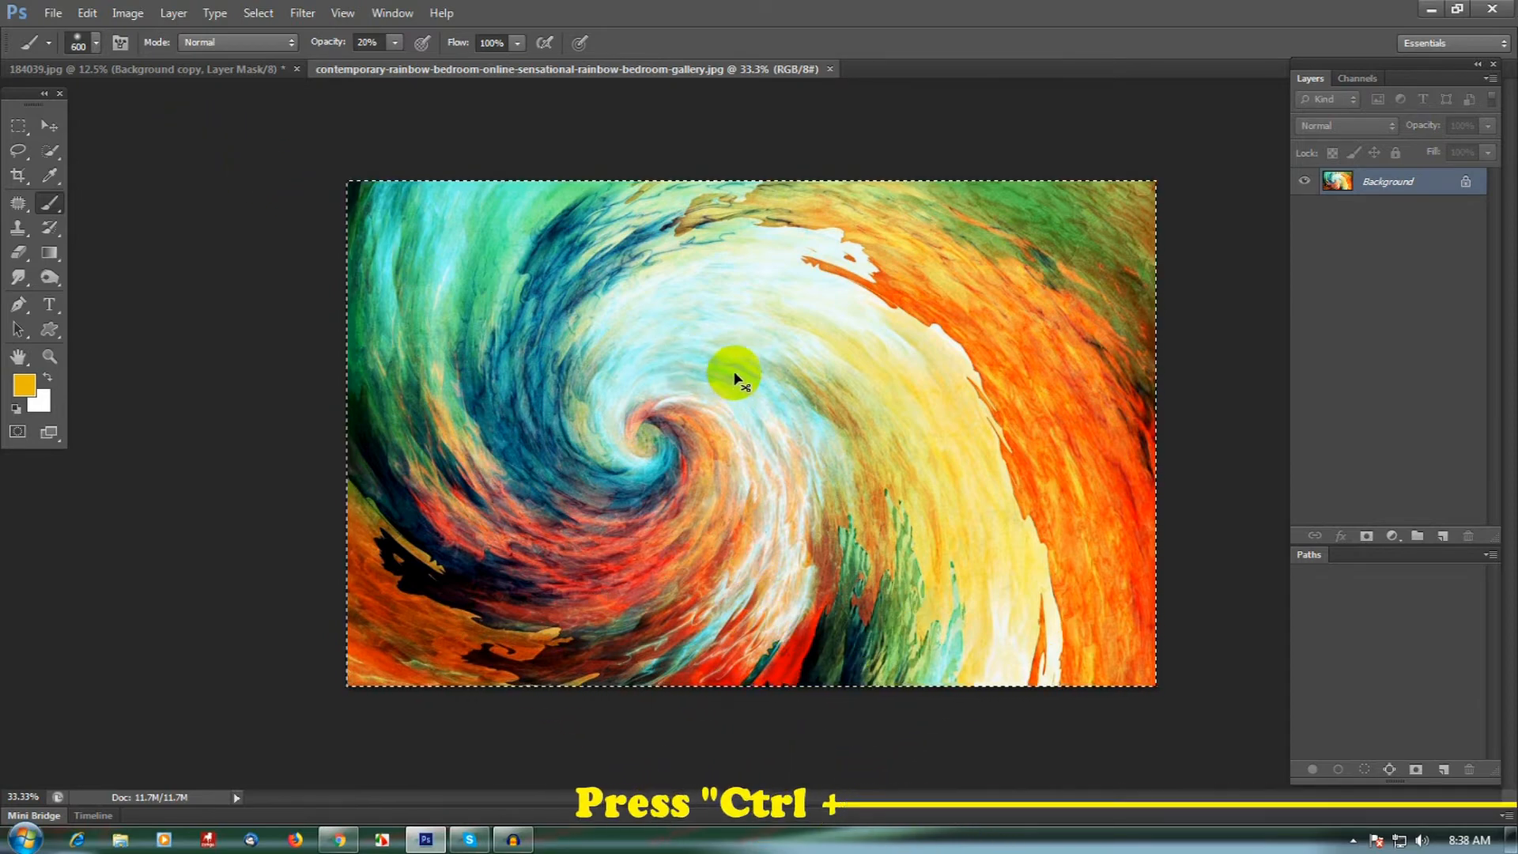
key("ctrl+w")
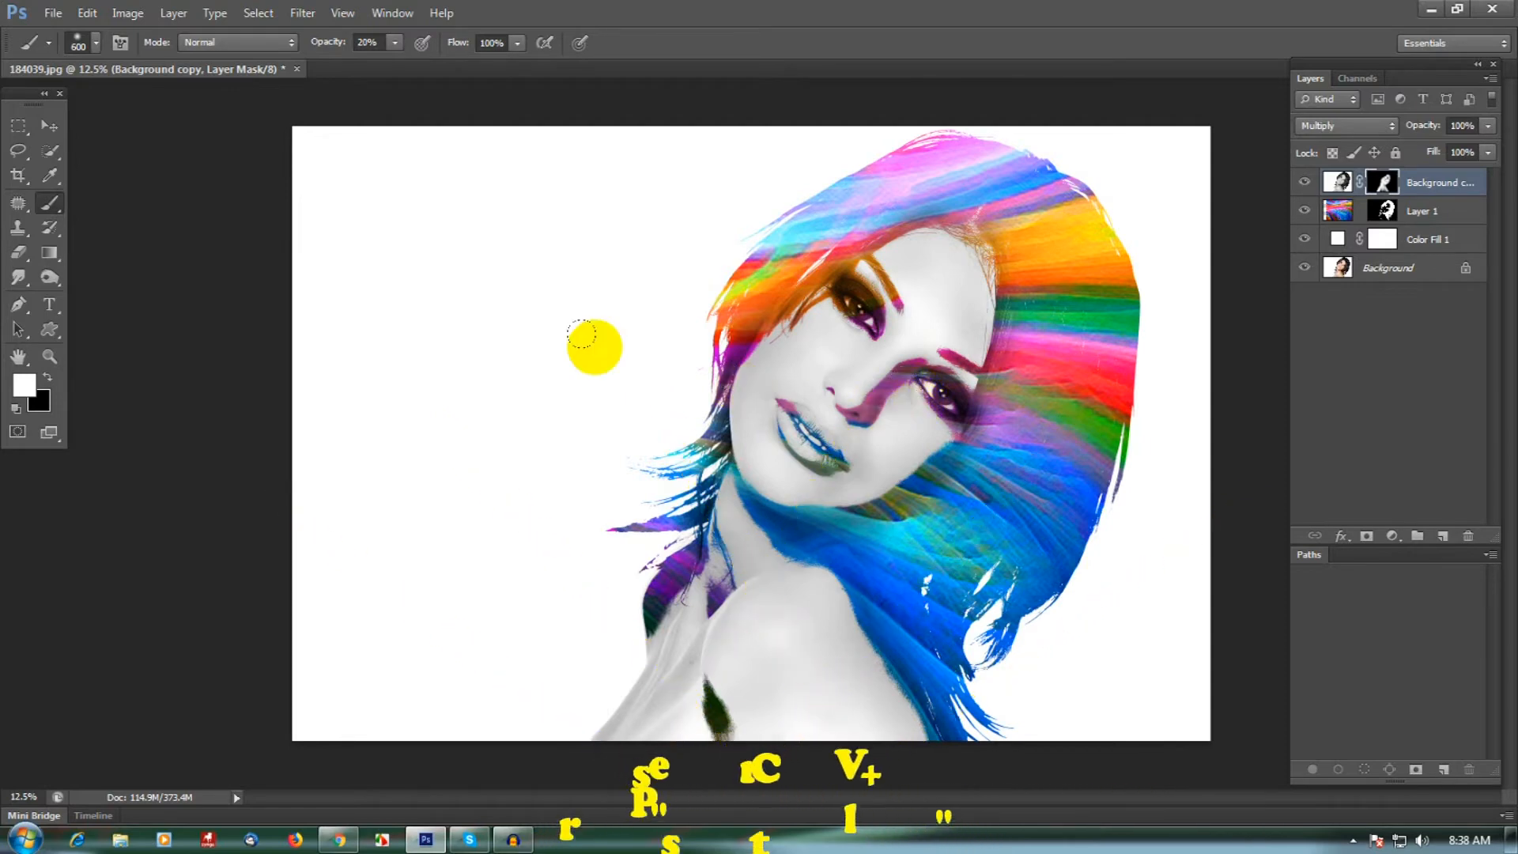
left_click(87, 12)
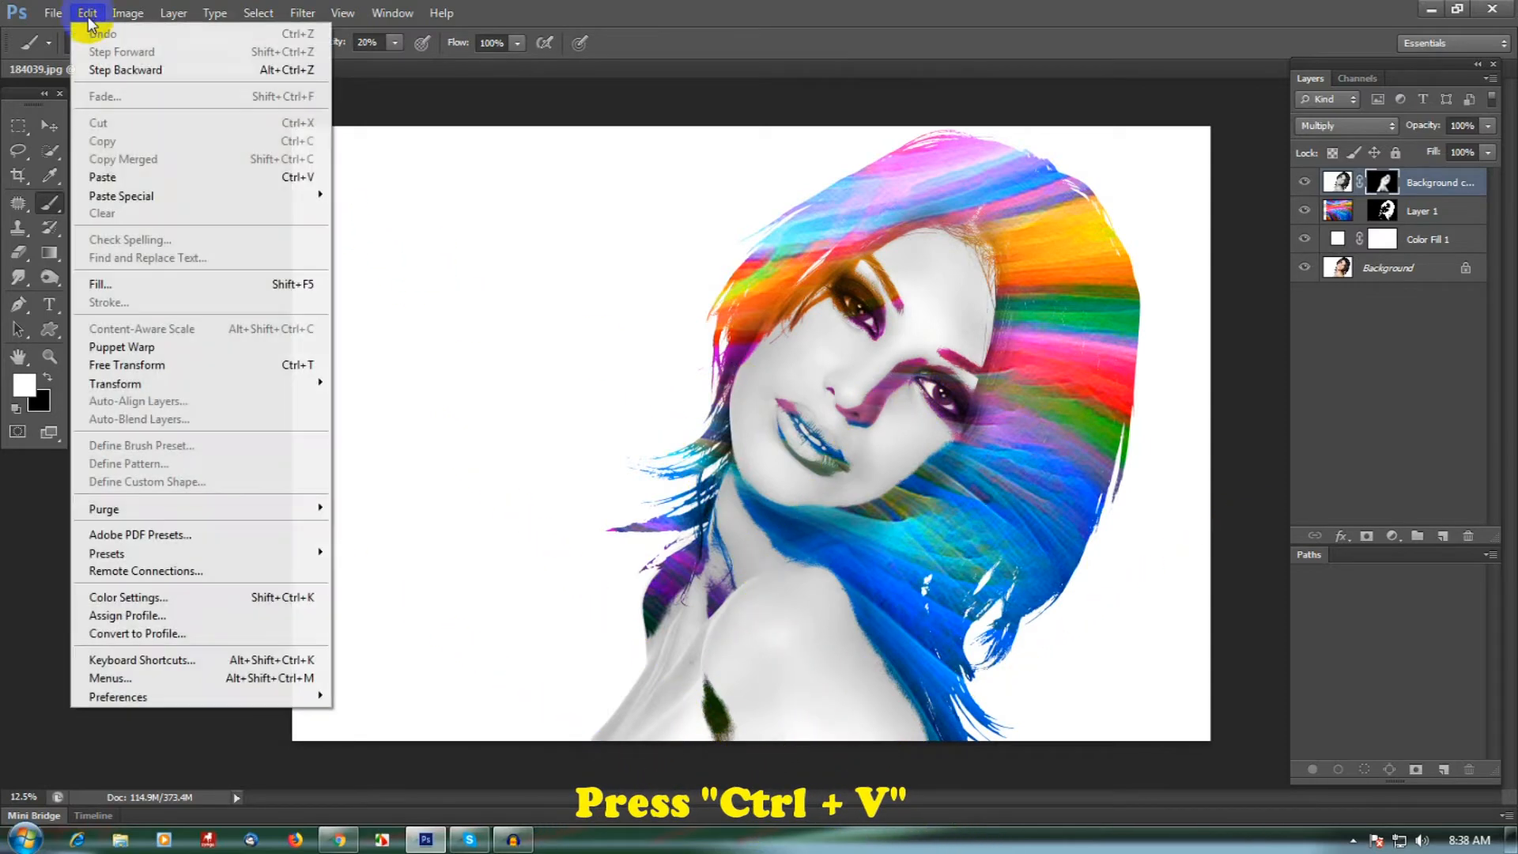
left_click(121, 178)
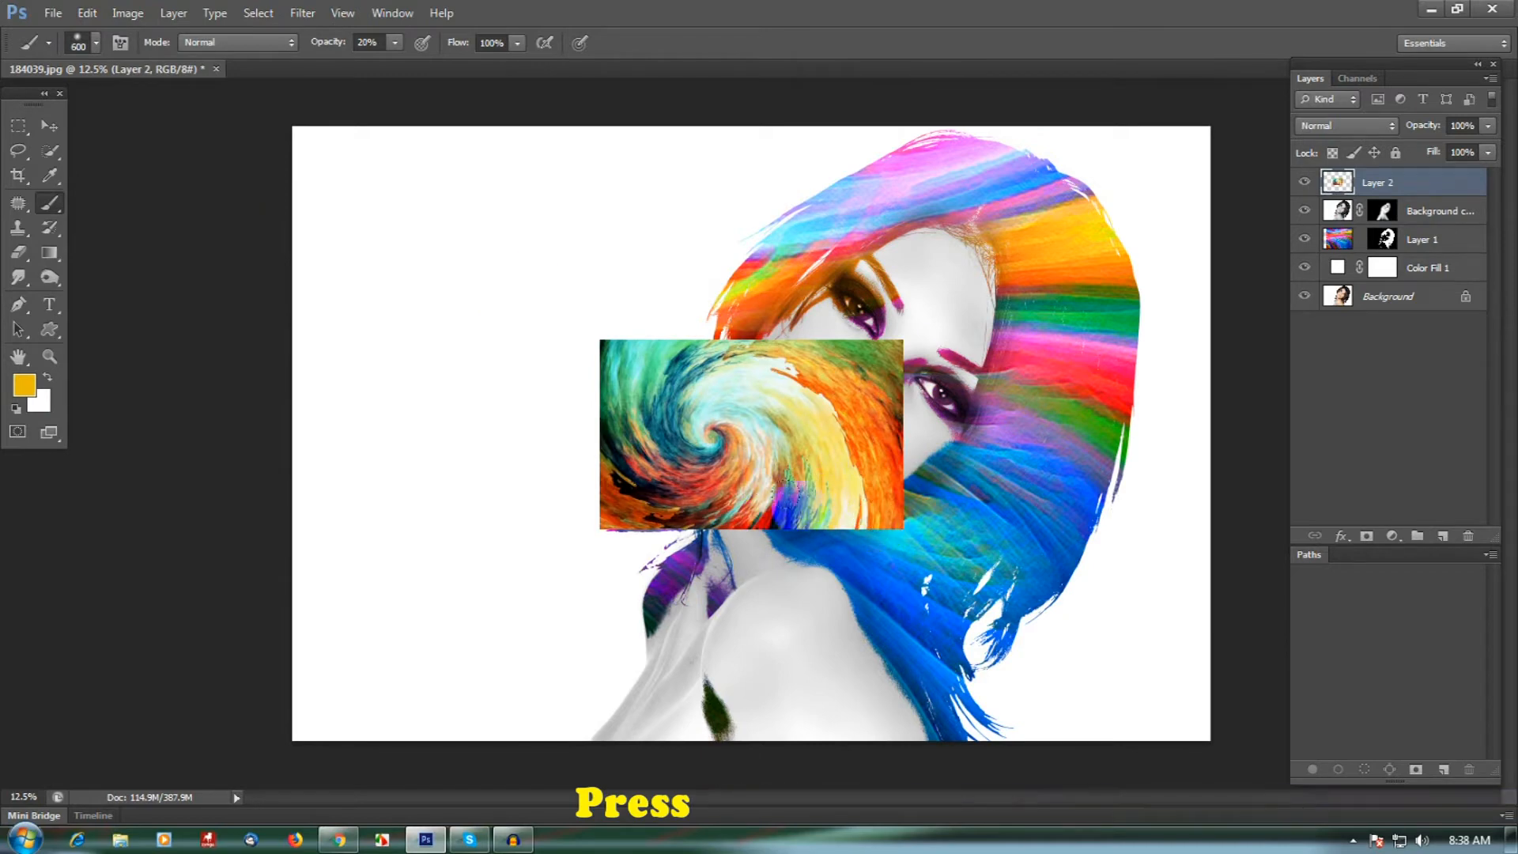
- Free-transform the pasted swirl texture to 302.50% width and 324.00% height so that it covers the whole canvas
left_click(87, 18)
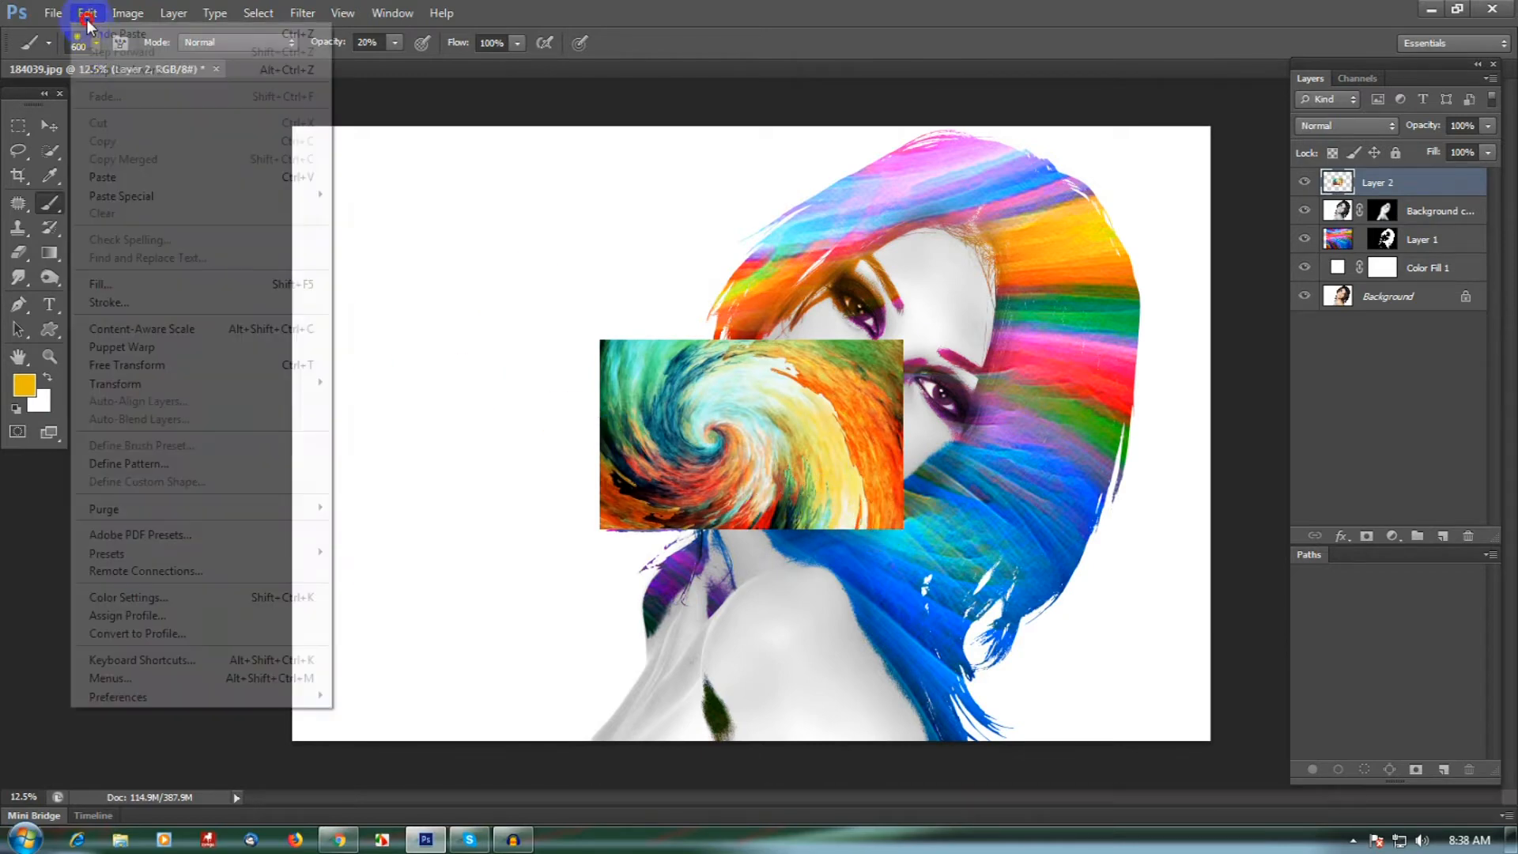
left_click(198, 373)
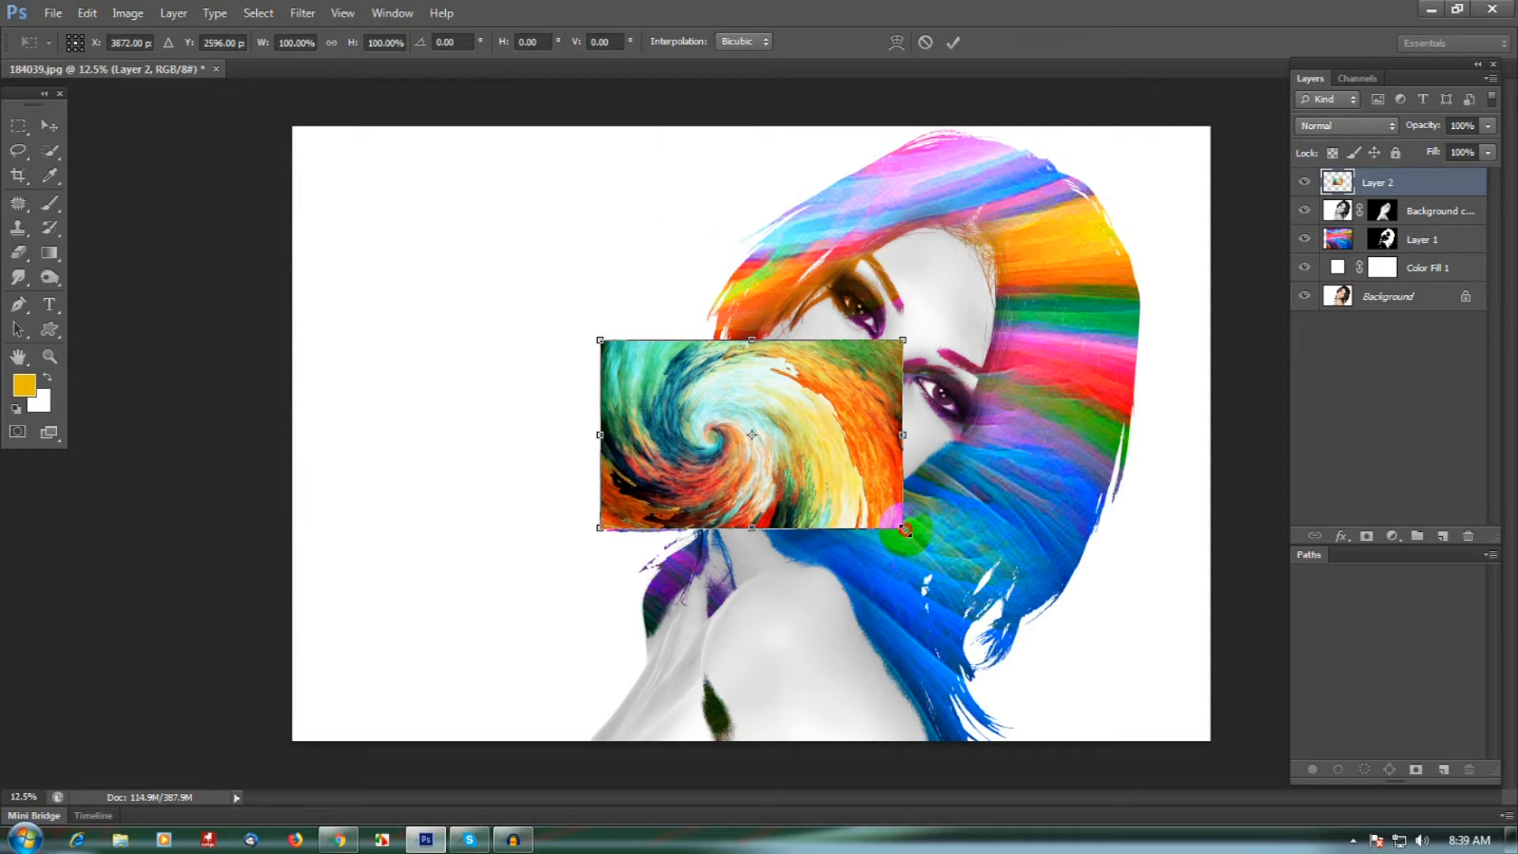
left_click_drag(906, 531, 1265, 738)
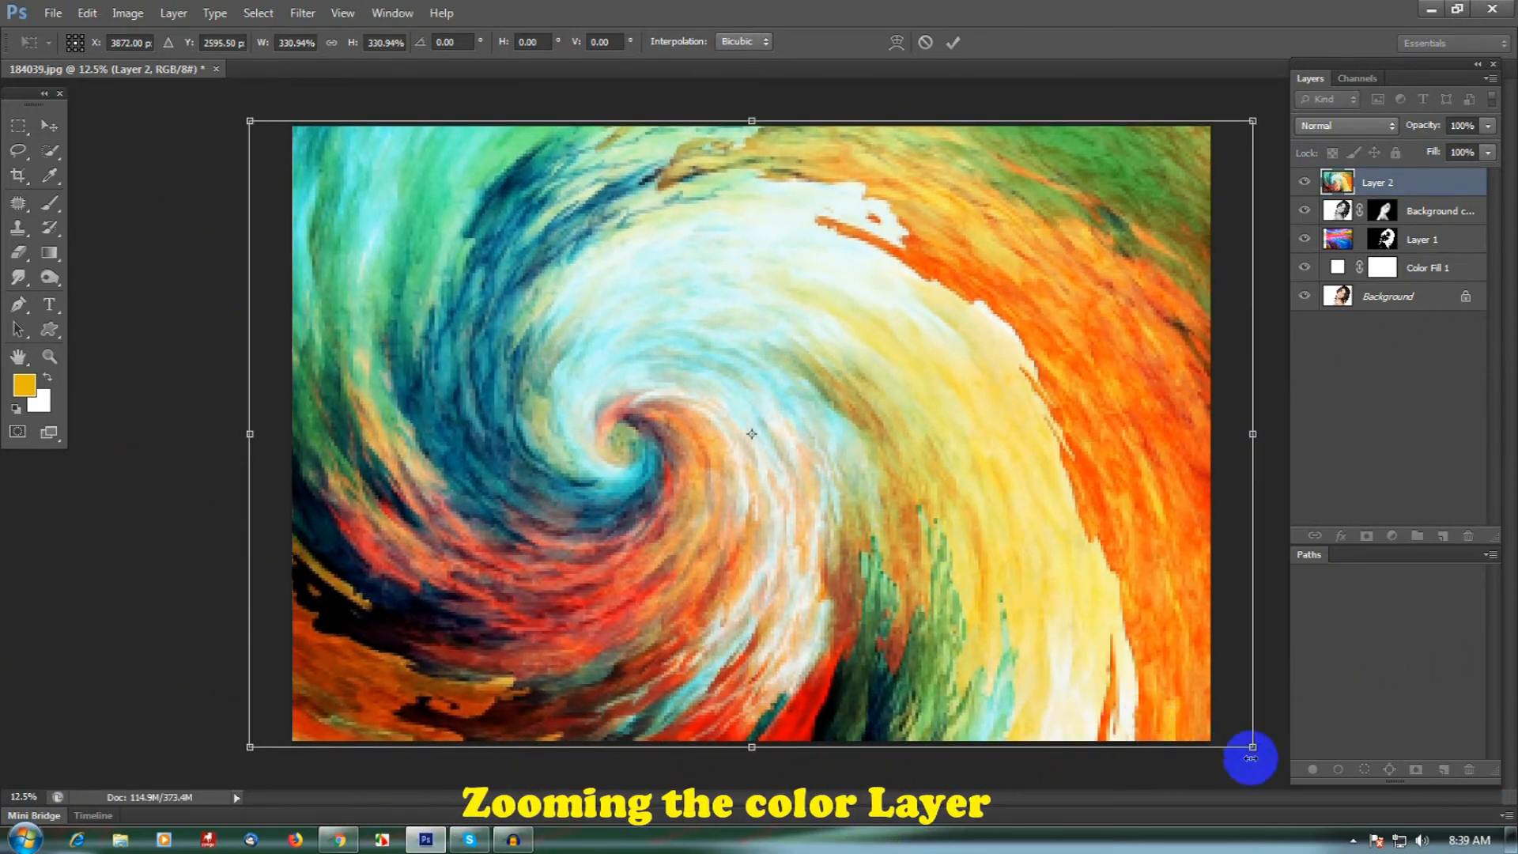
left_click_drag(1233, 443, 1190, 444)
left_click_drag(250, 434, 292, 434)
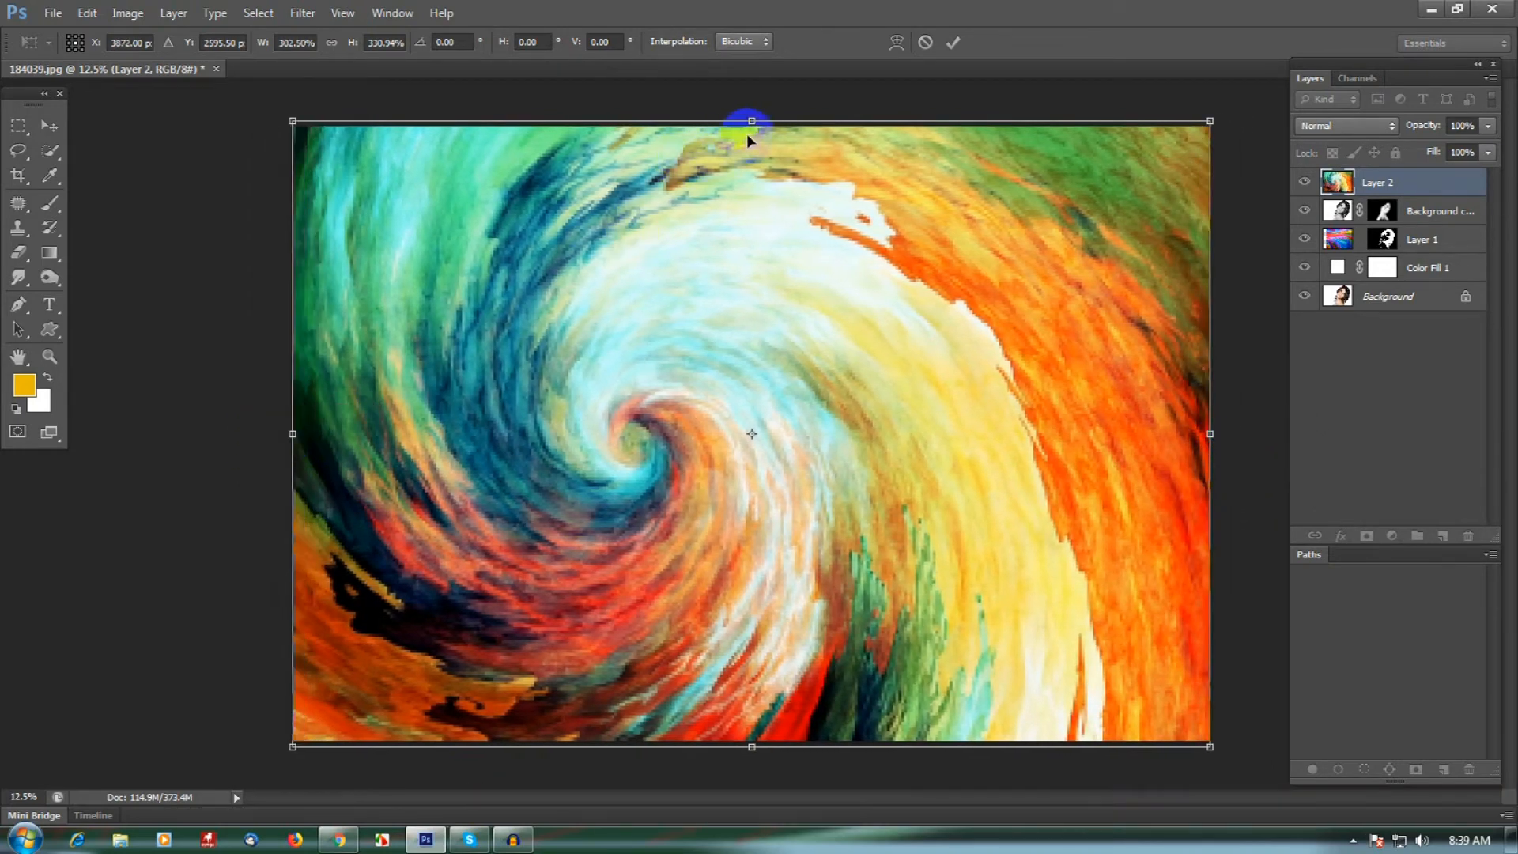
left_click_drag(751, 121, 751, 127)
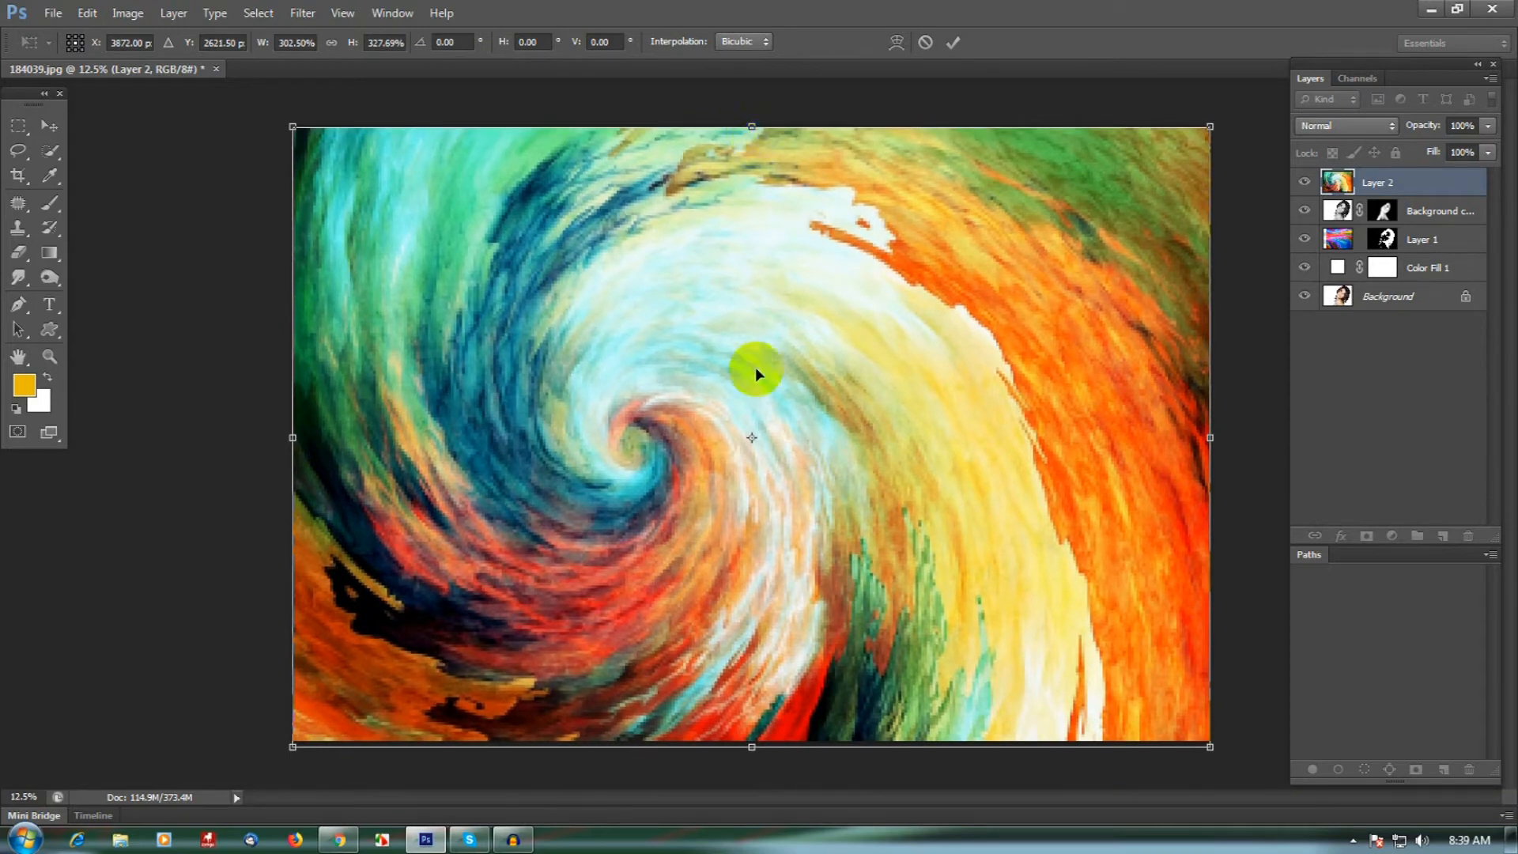
left_click_drag(753, 743, 752, 736)
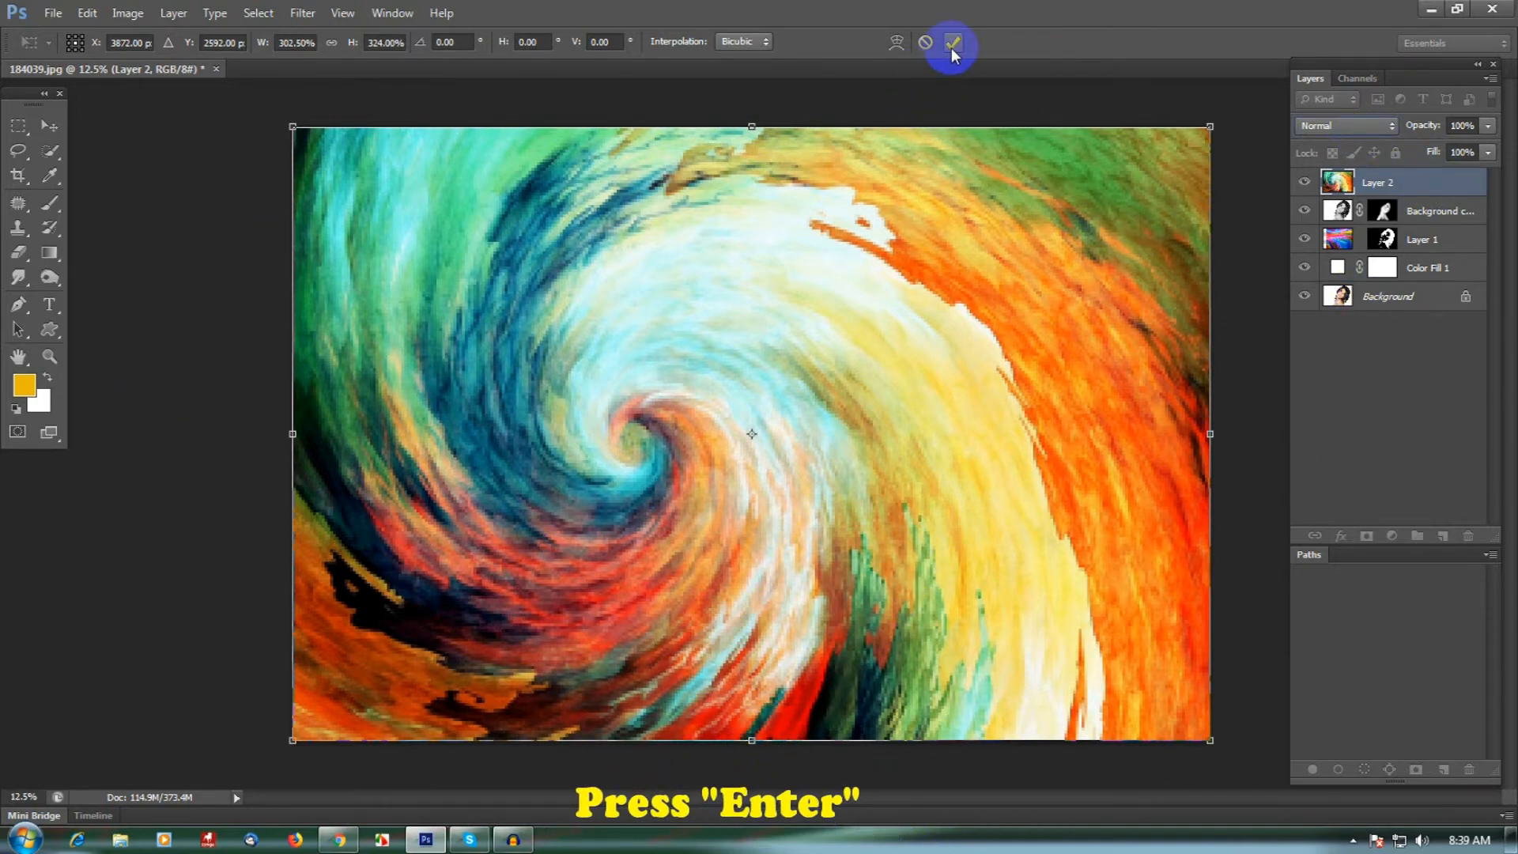
key("Return")
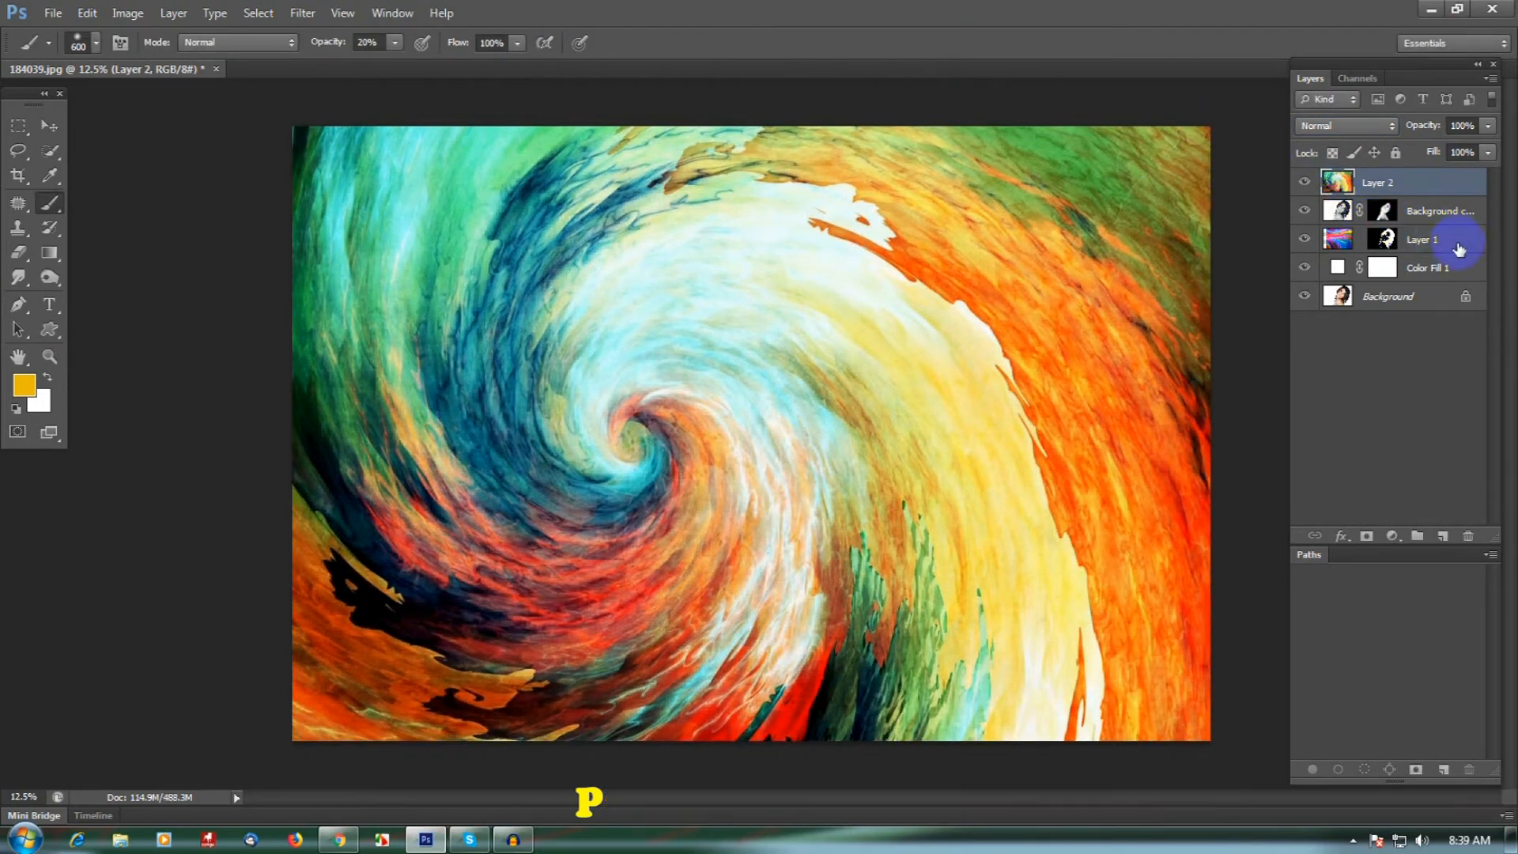
- Blend the swirl texture in Multiply mode at 30% fill and place its layer directly below Layer 1
left_click(1365, 130)
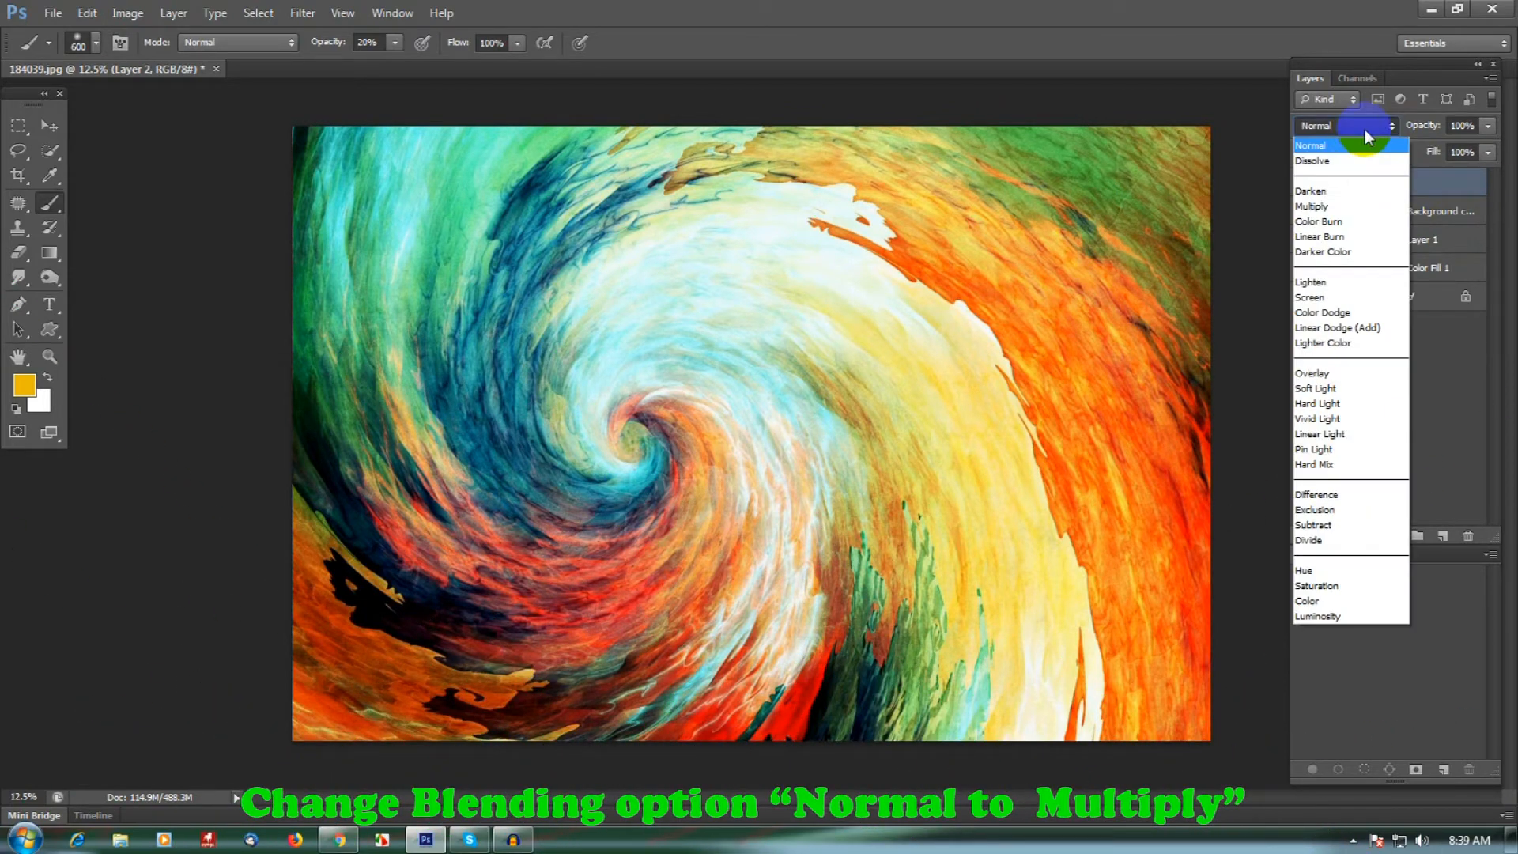
left_click(1326, 207)
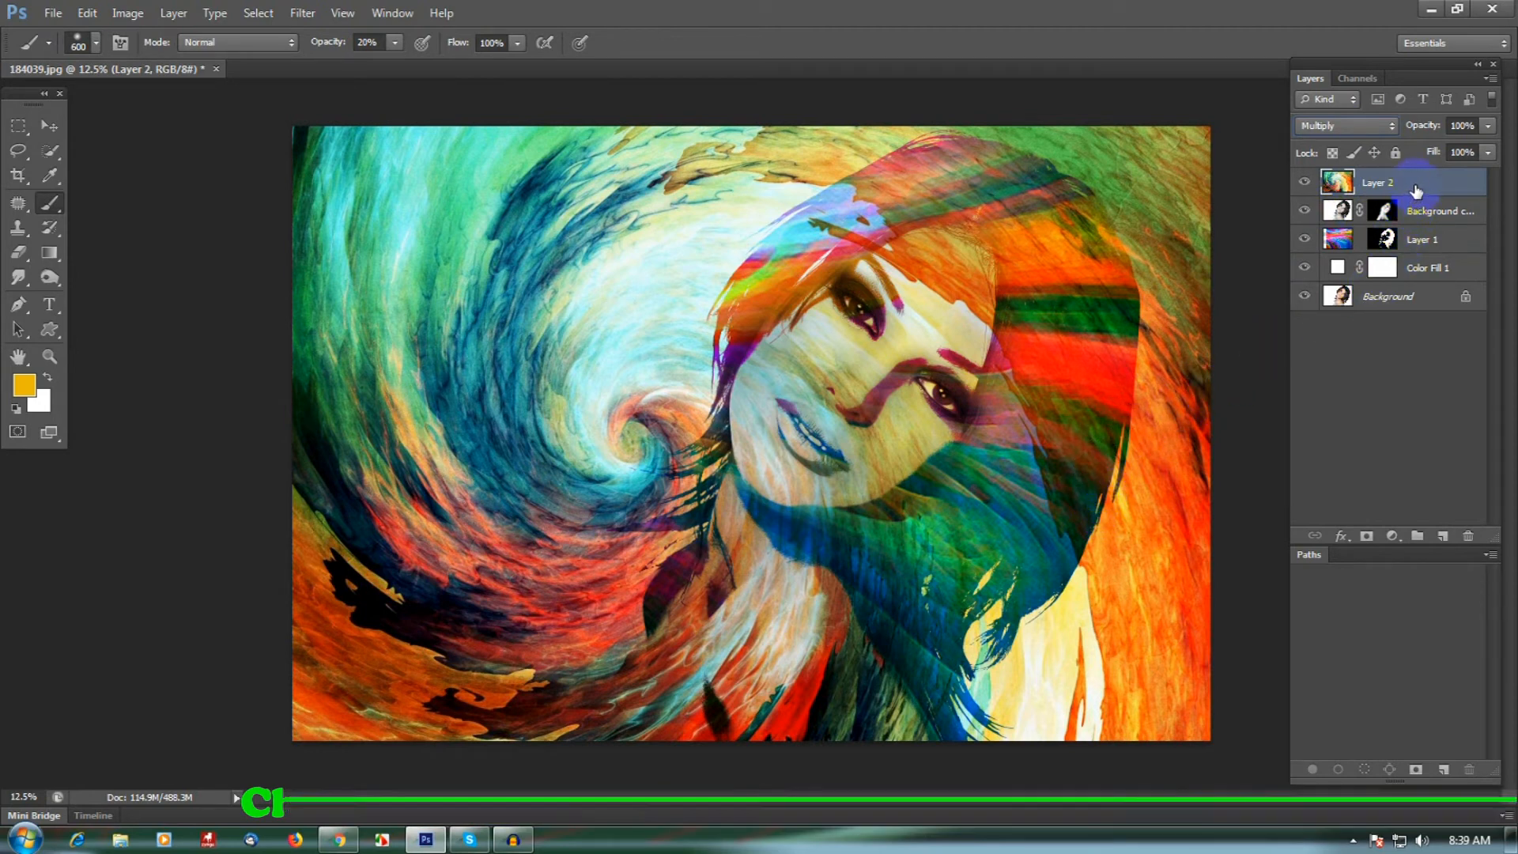
left_click_drag(1416, 190, 1434, 246)
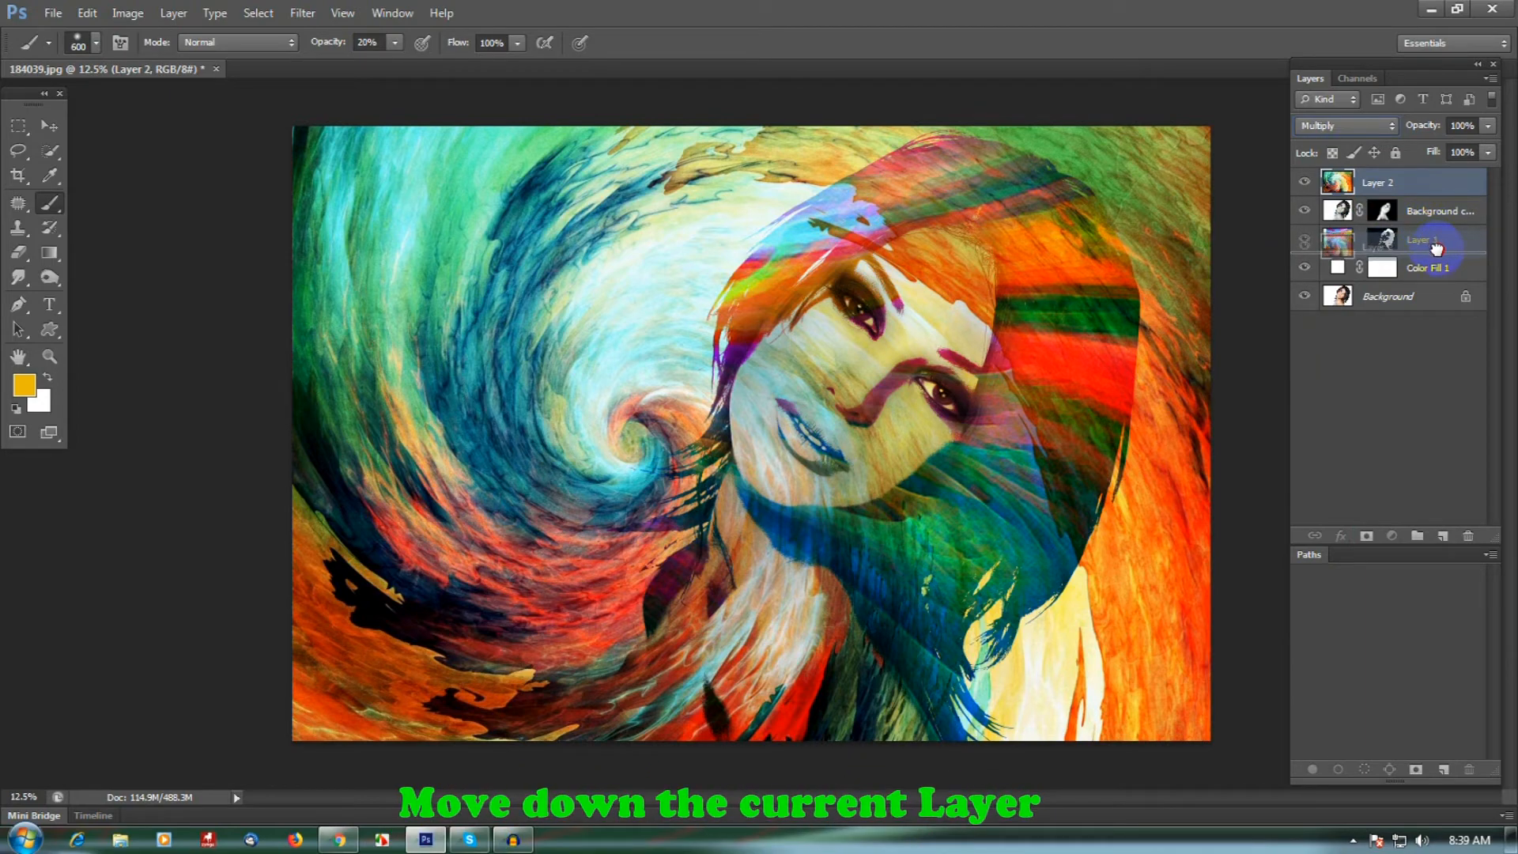
left_click_drag(1436, 248, 1435, 253)
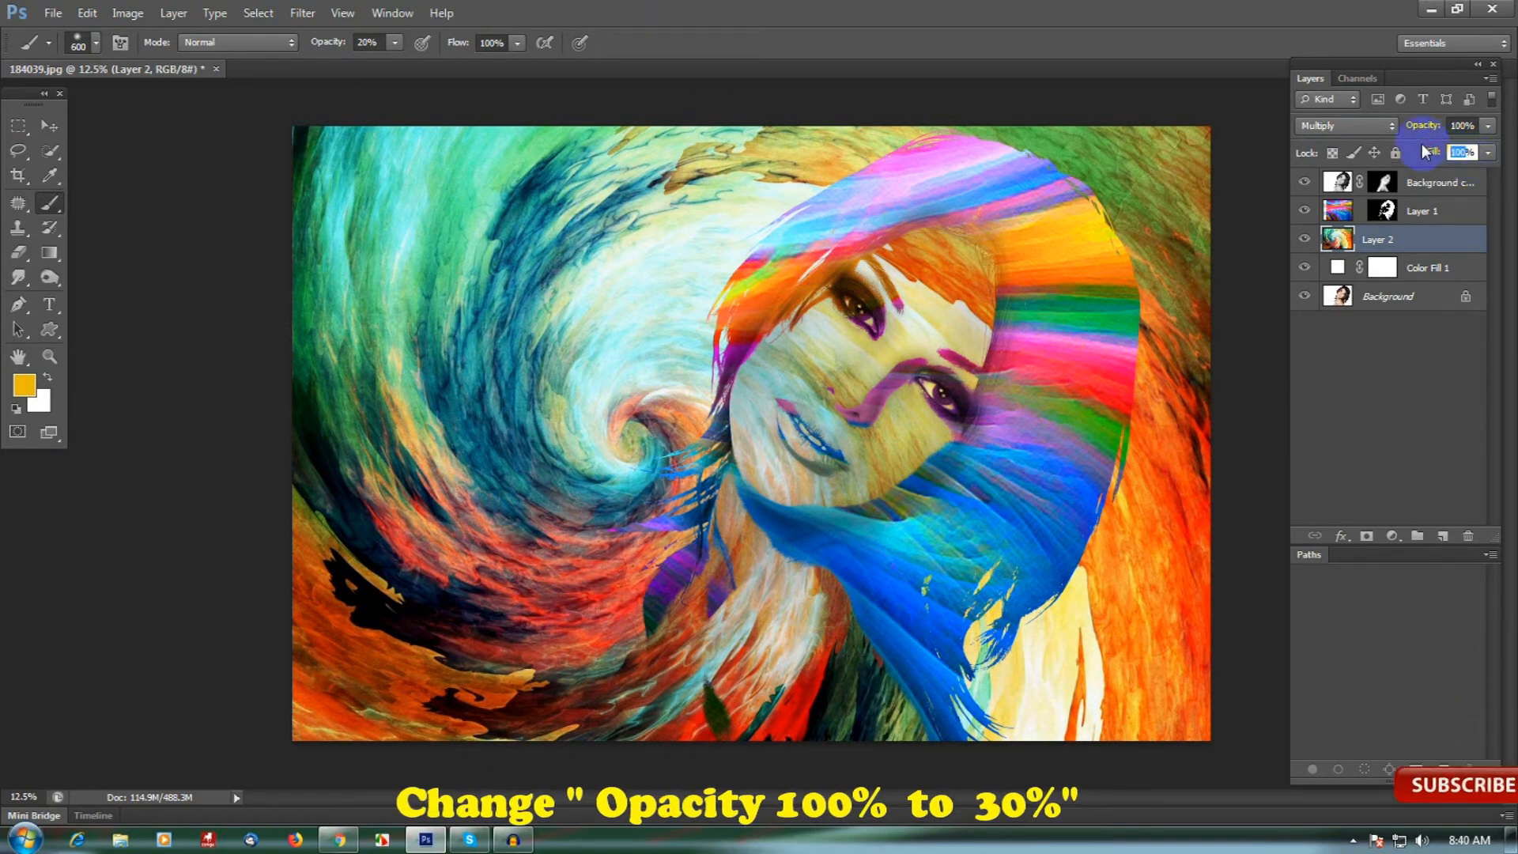
type("30")
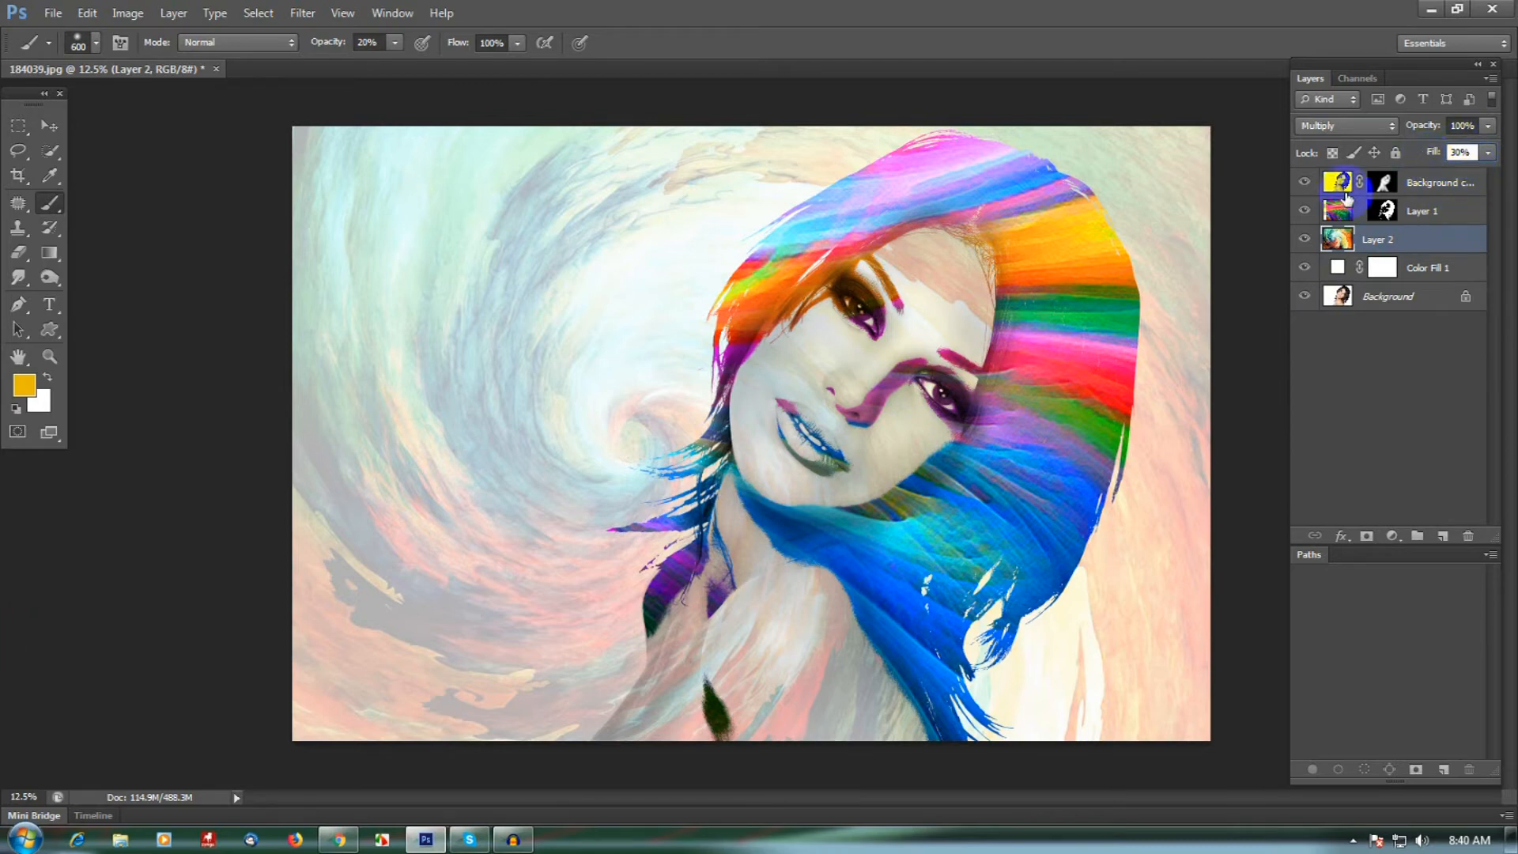
- Select the Background copy layer at the top of the stack and open the image beige-fabric-texture.jpg
left_click(1433, 191)
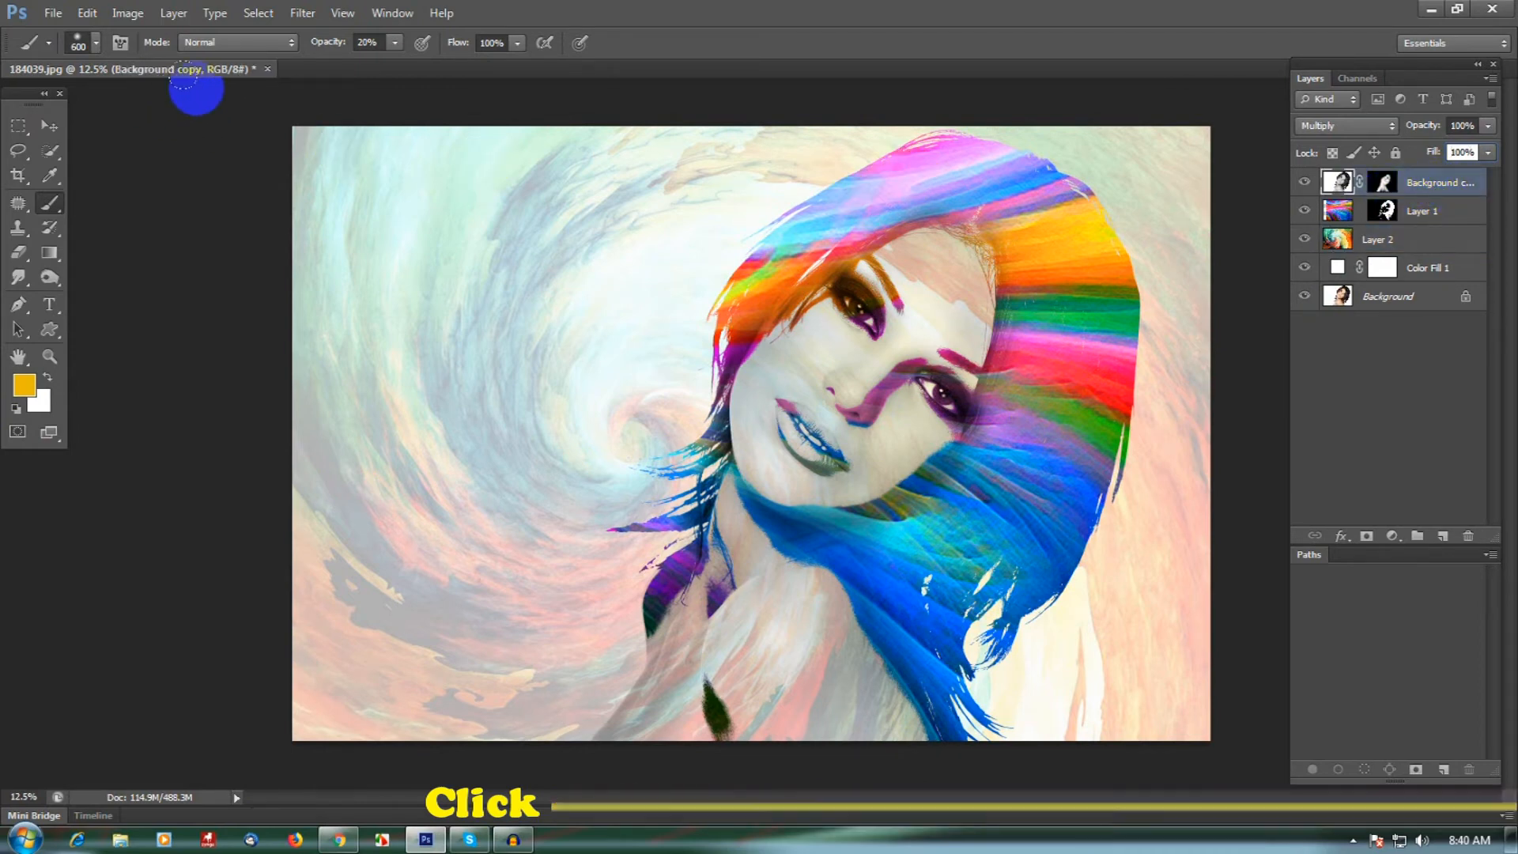
left_click(54, 14)
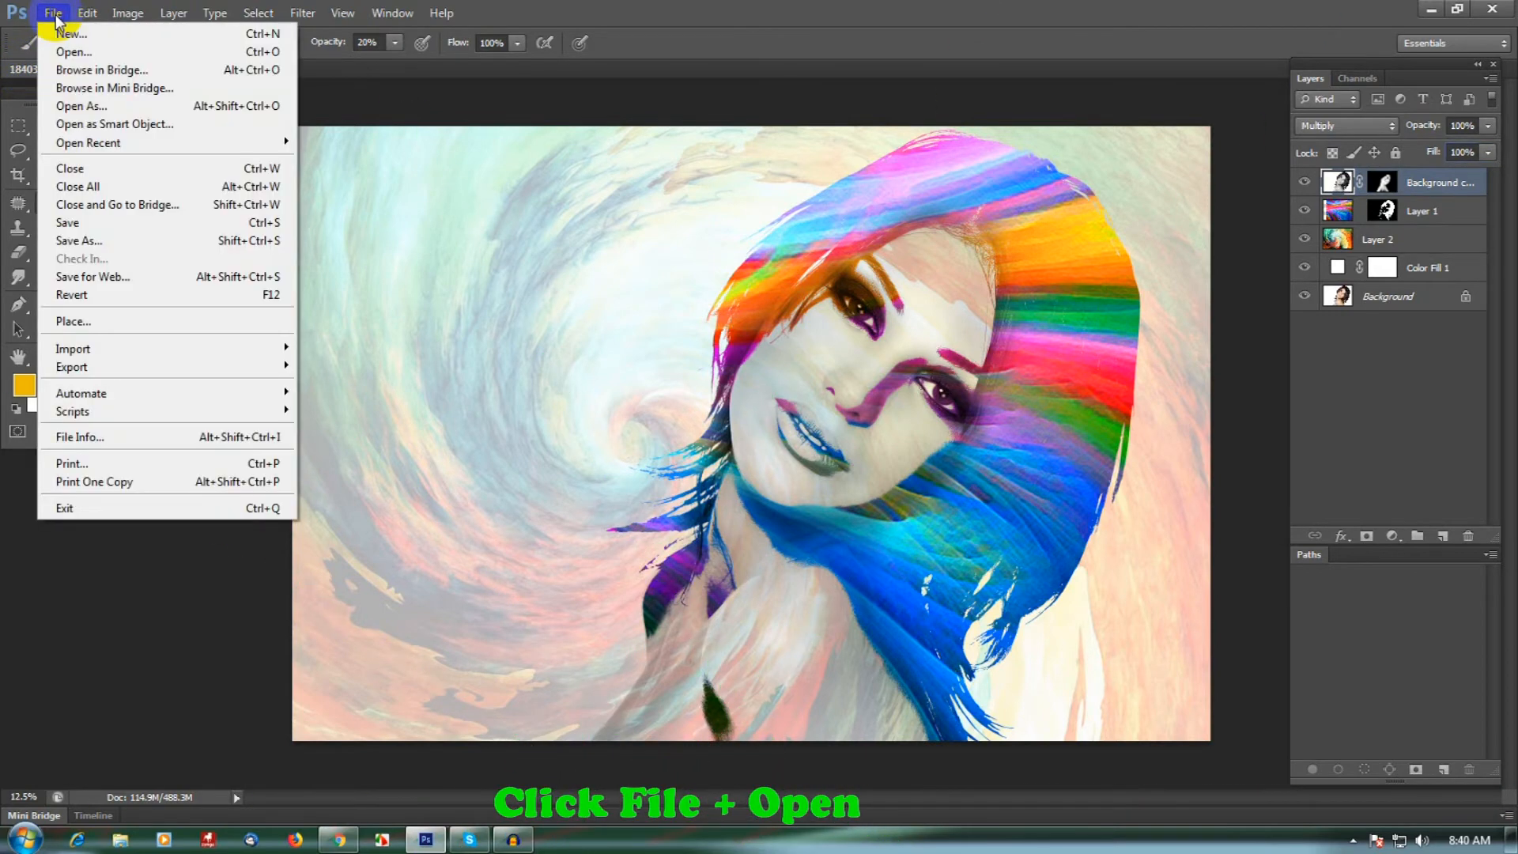
left_click(64, 51)
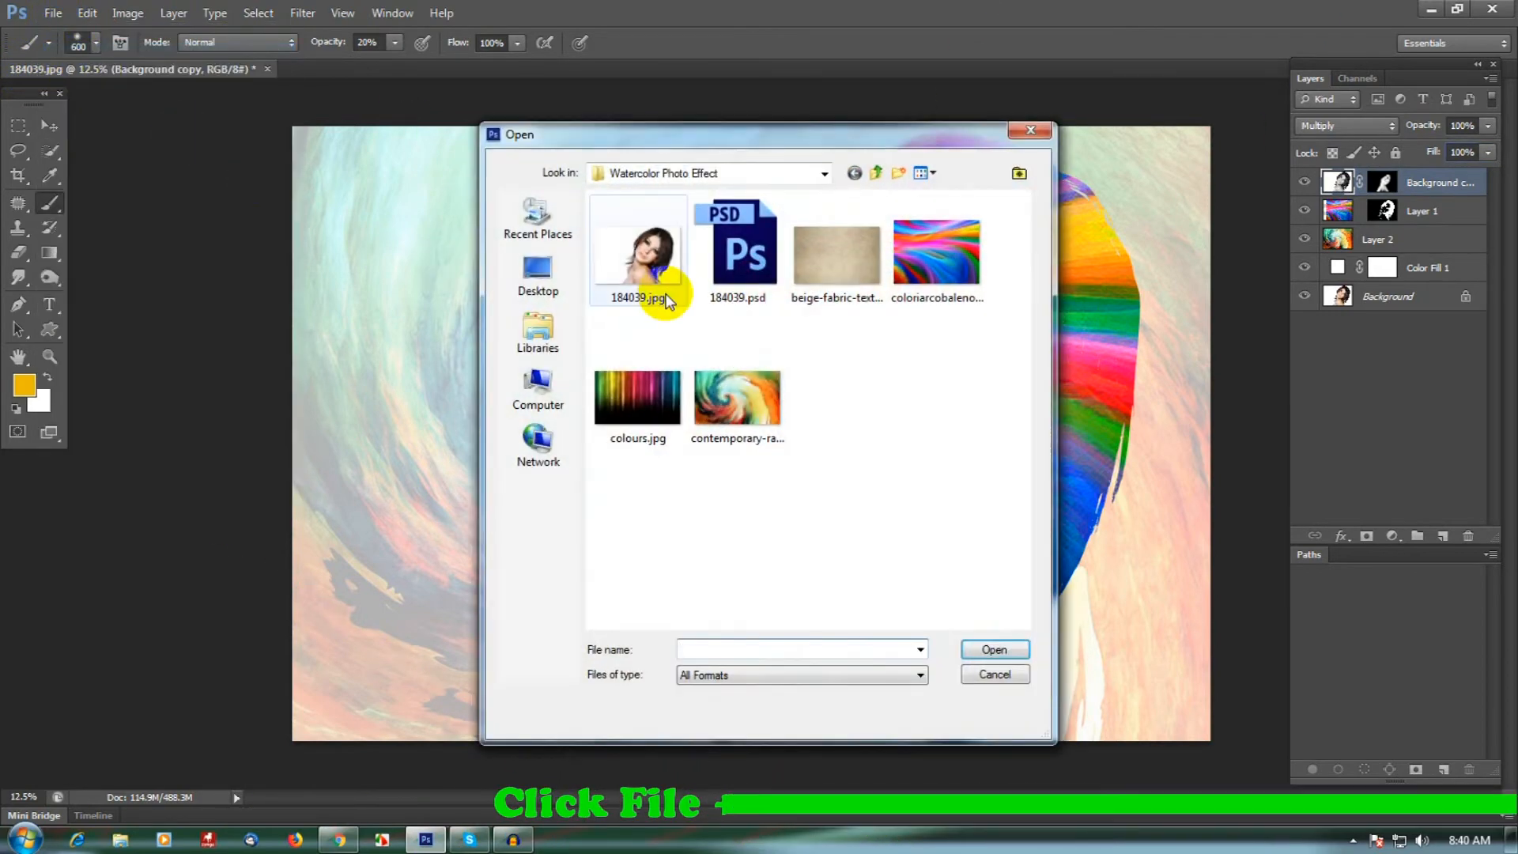
left_click(834, 278)
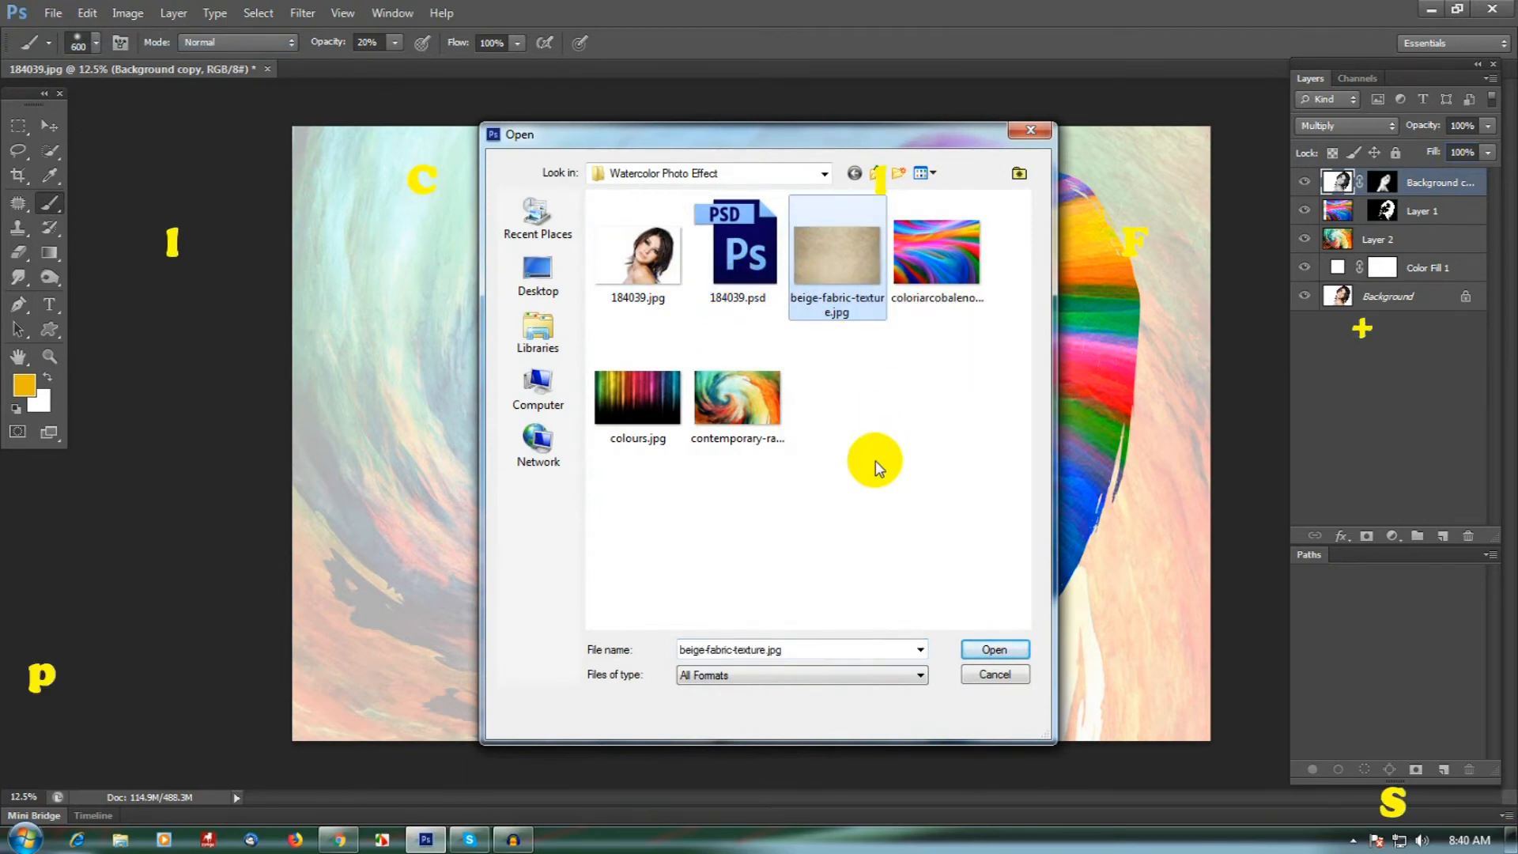
left_click(1015, 653)
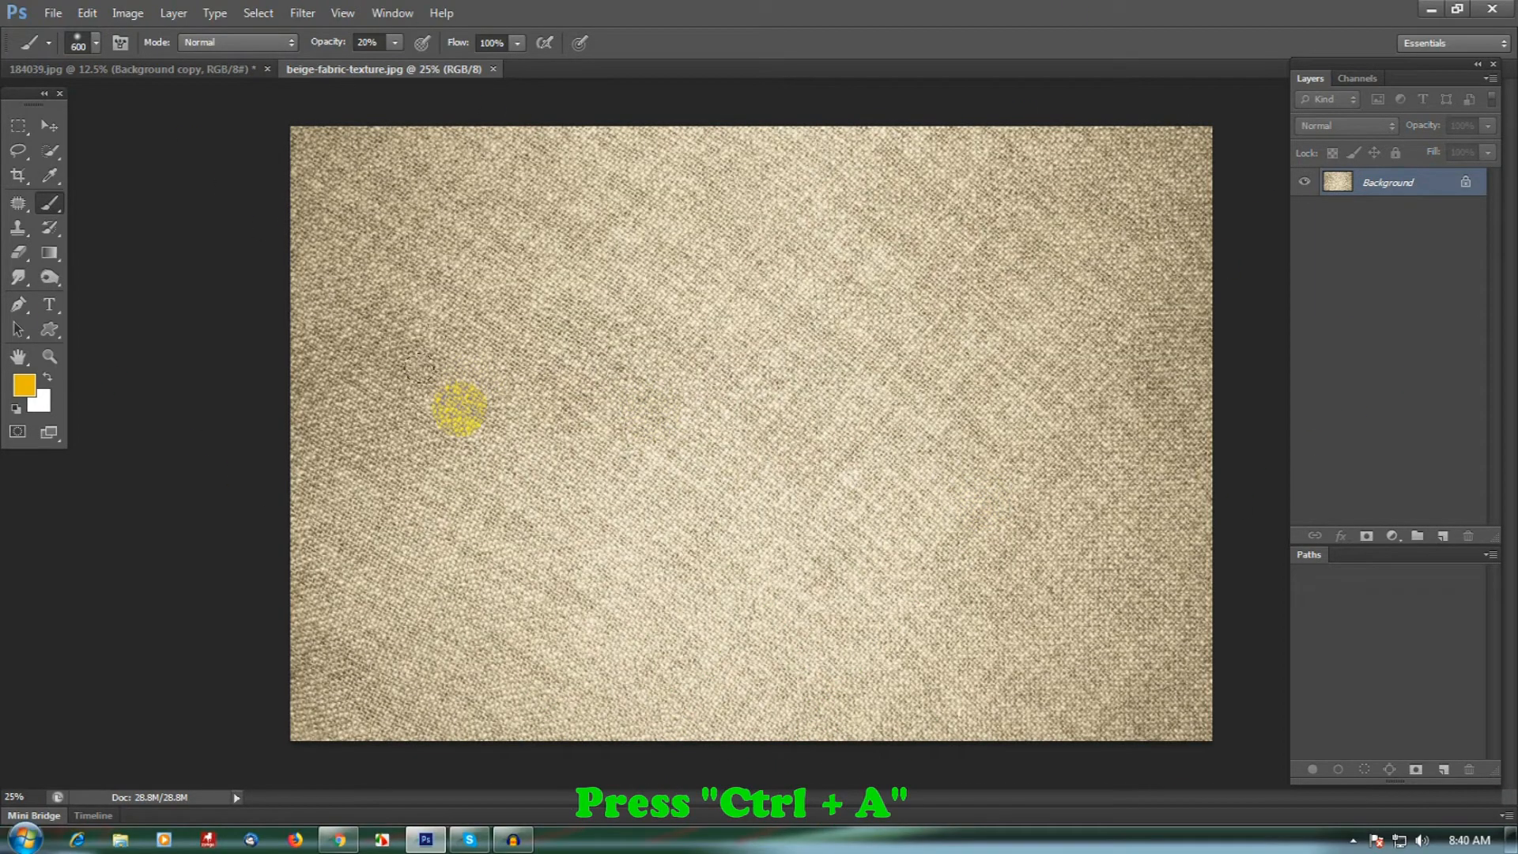
- Copy the entire beige fabric texture, close its file, and paste it as a new top layer in the portrait document
key("ctrl+a")
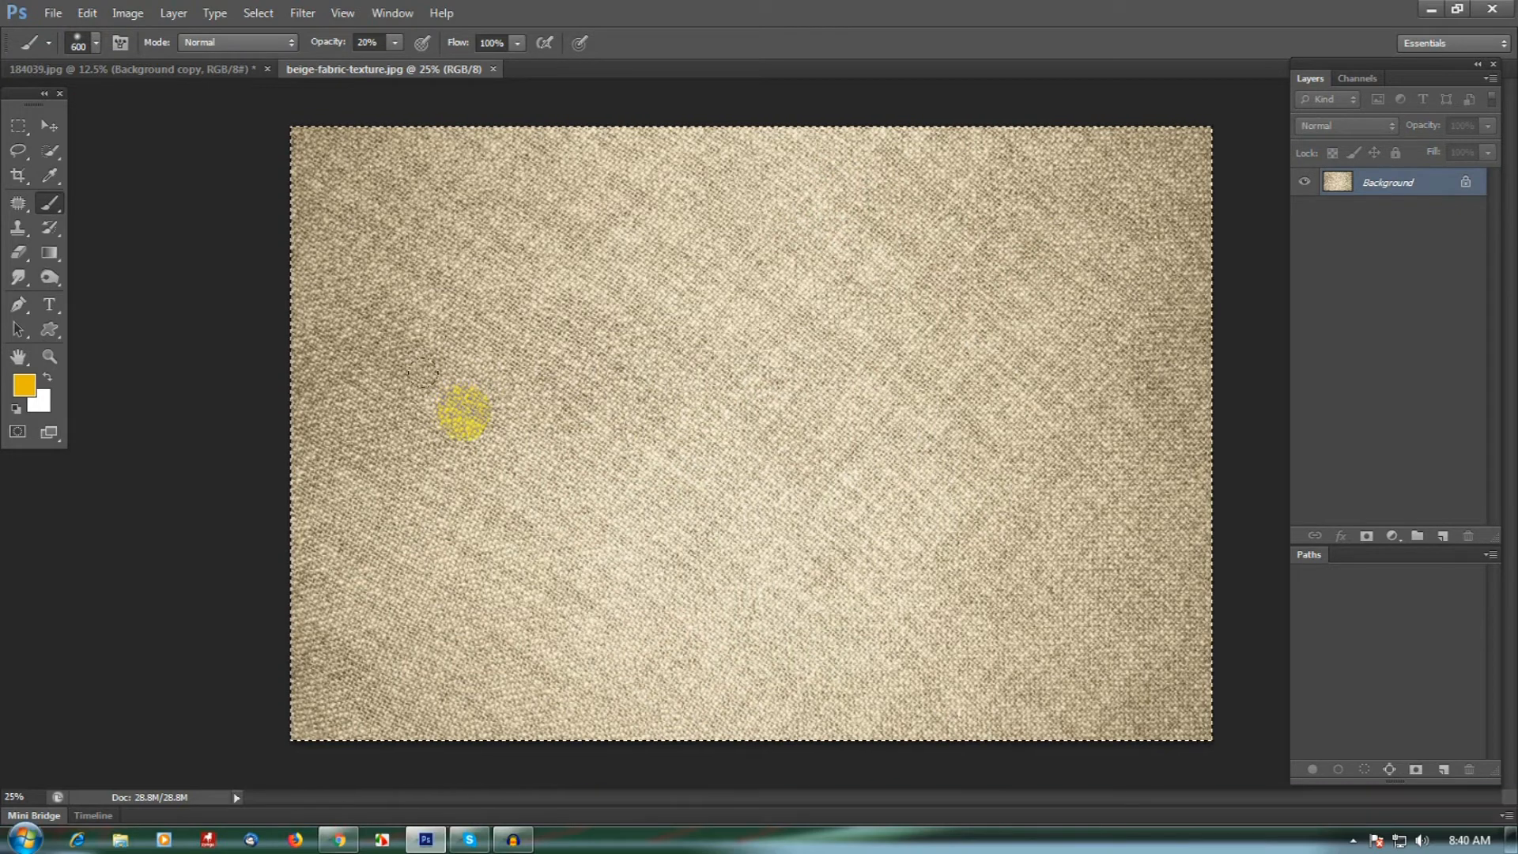
left_click(87, 13)
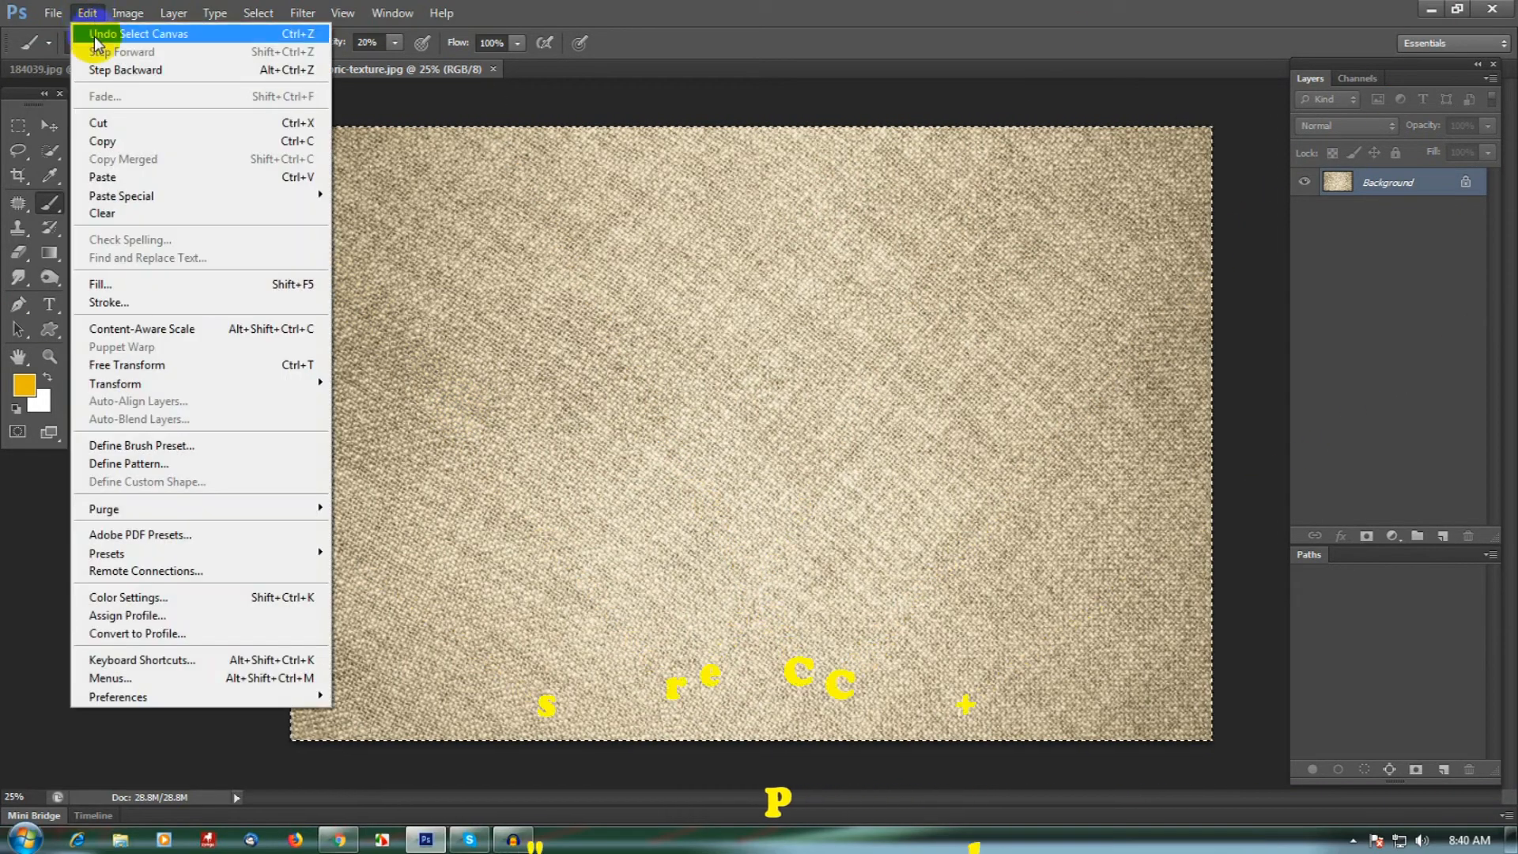
left_click(119, 143)
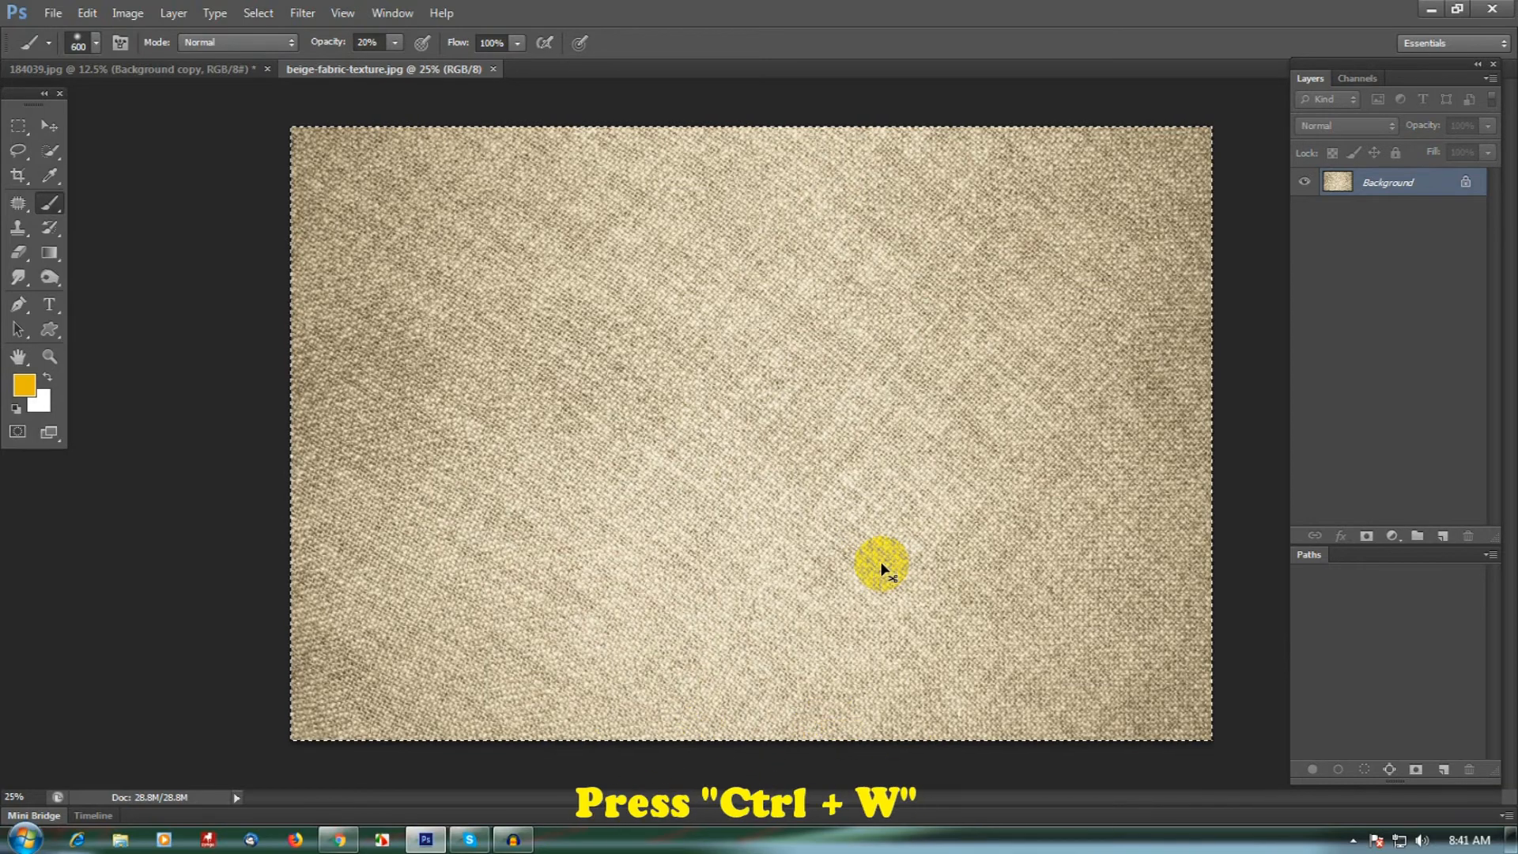
key("ctrl+w")
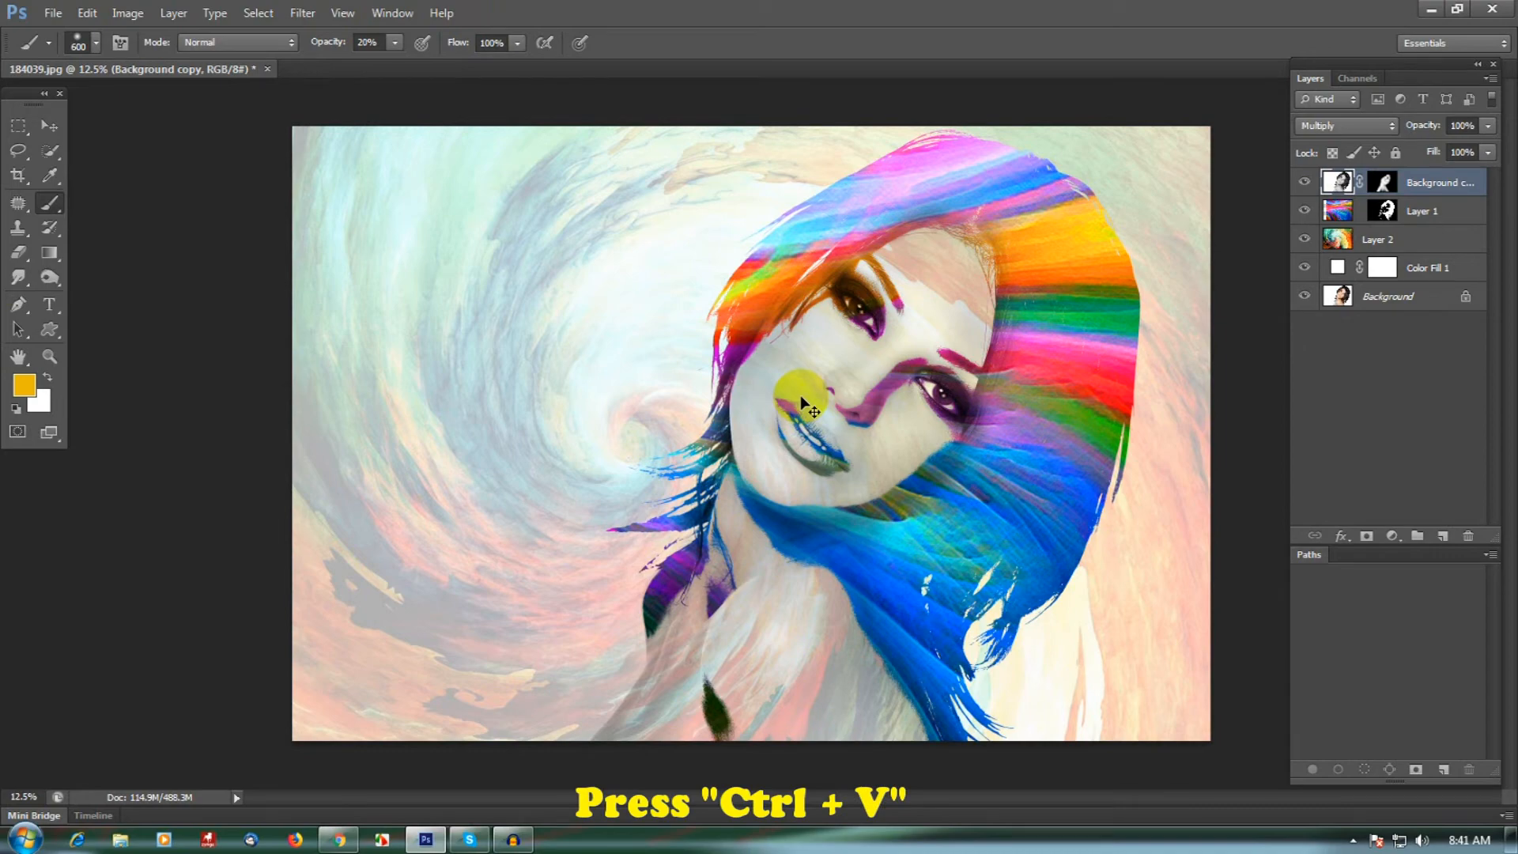
key("ctrl+v")
- Free-transform the pasted fabric texture to 199.18% width and 200.00% height so that it fits the whole canvas
left_click(87, 13)
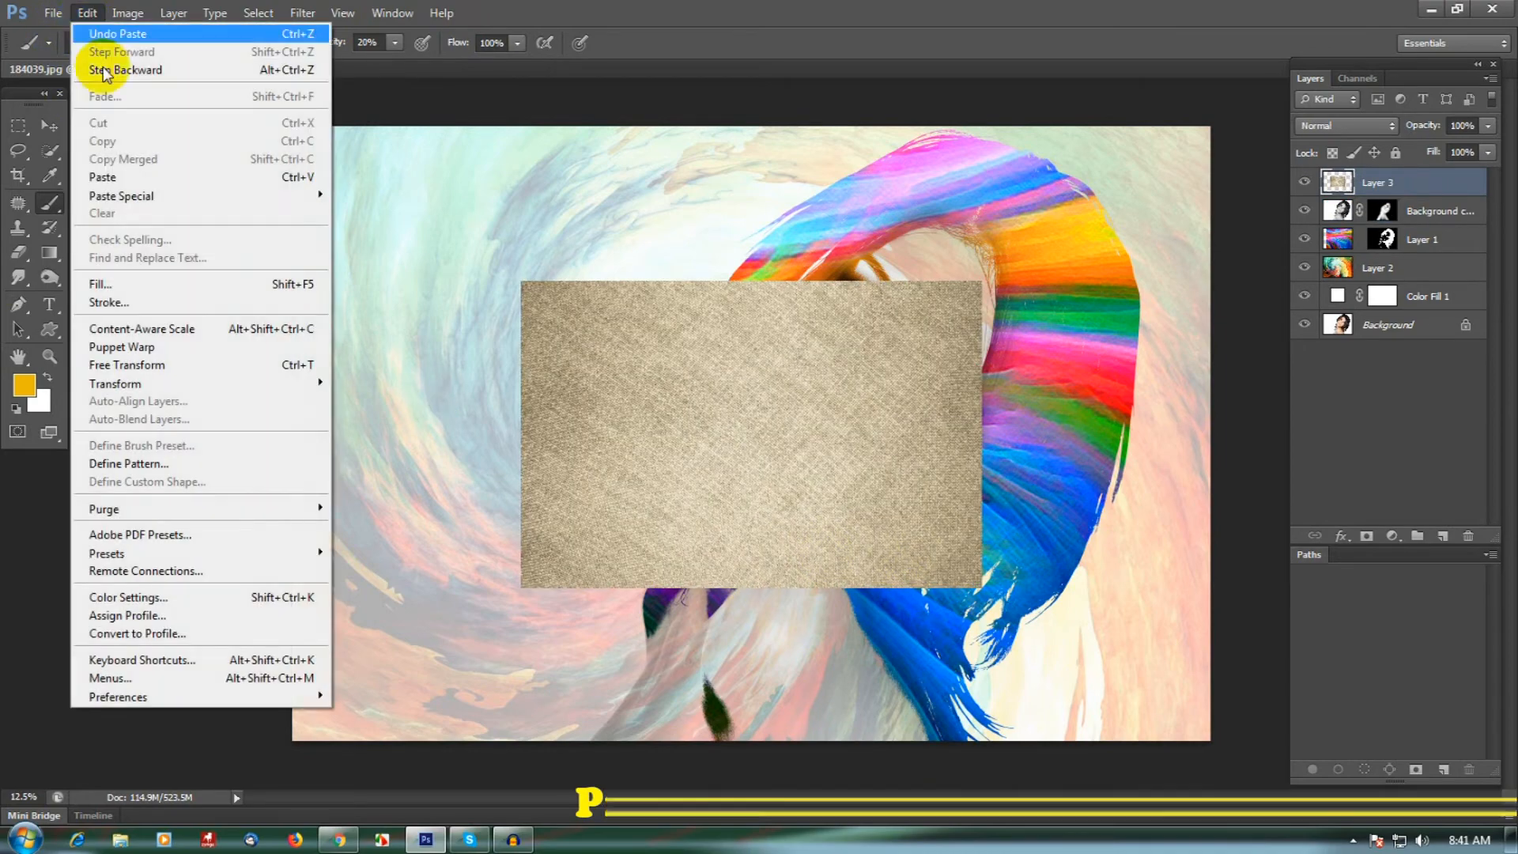
left_click(220, 364)
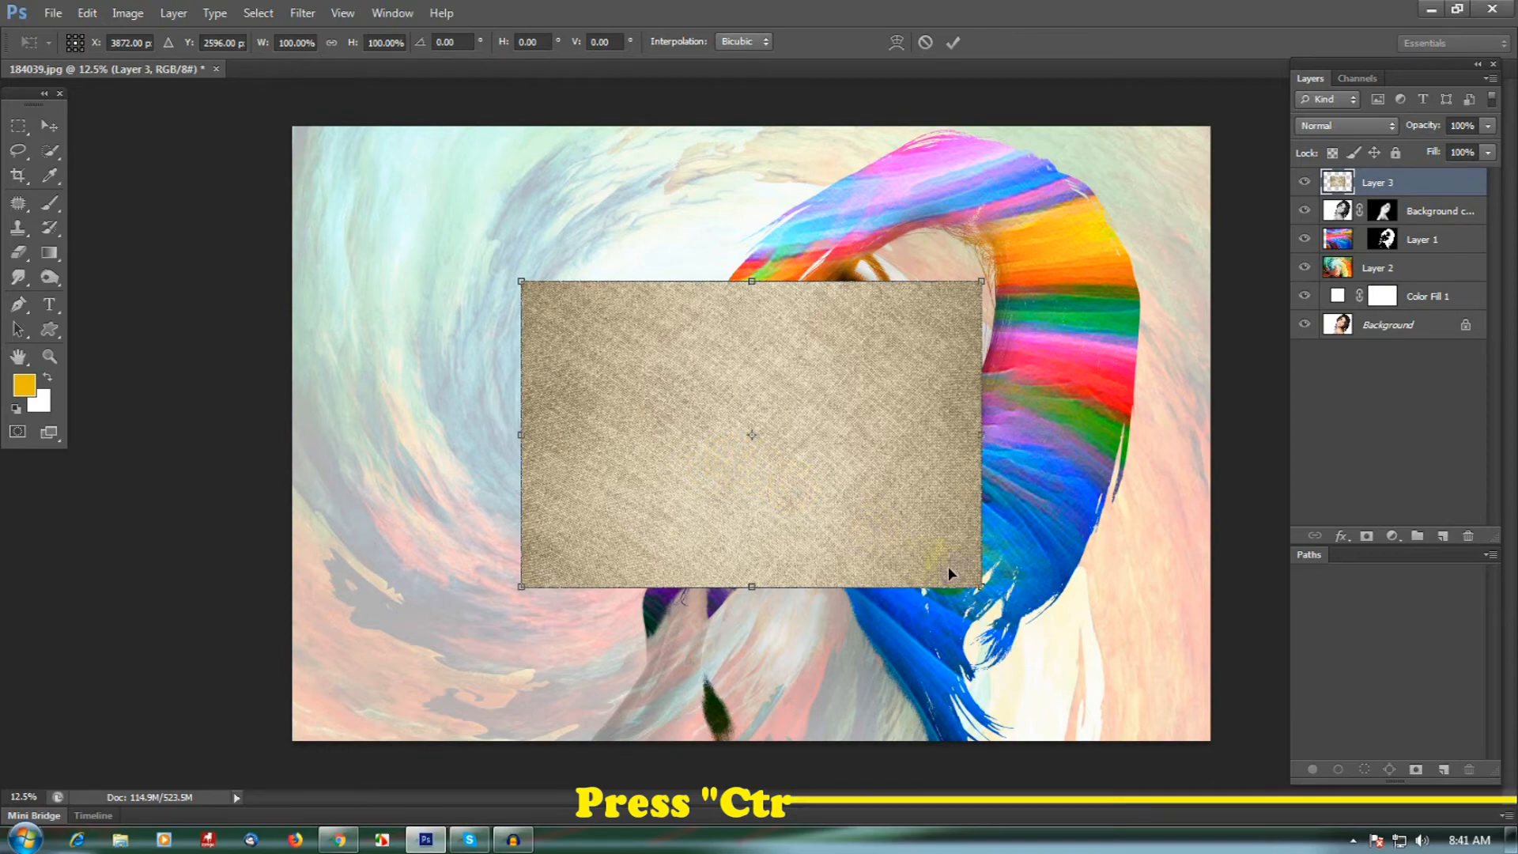
left_click_drag(985, 589, 1240, 717)
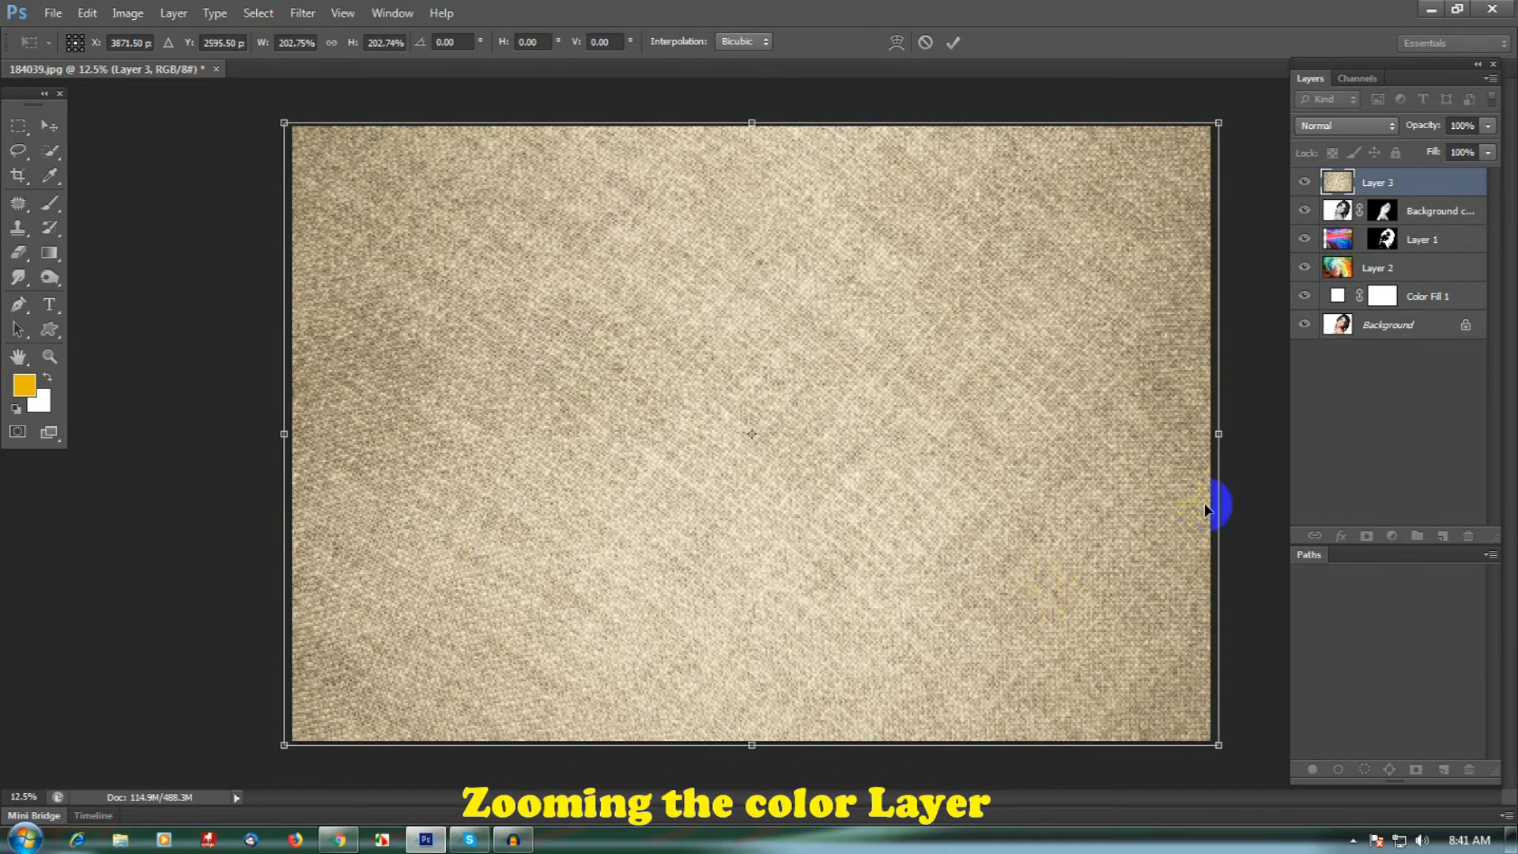
left_click_drag(1220, 434, 1210, 434)
left_click_drag(284, 433, 293, 433)
left_click_drag(759, 762, 759, 758)
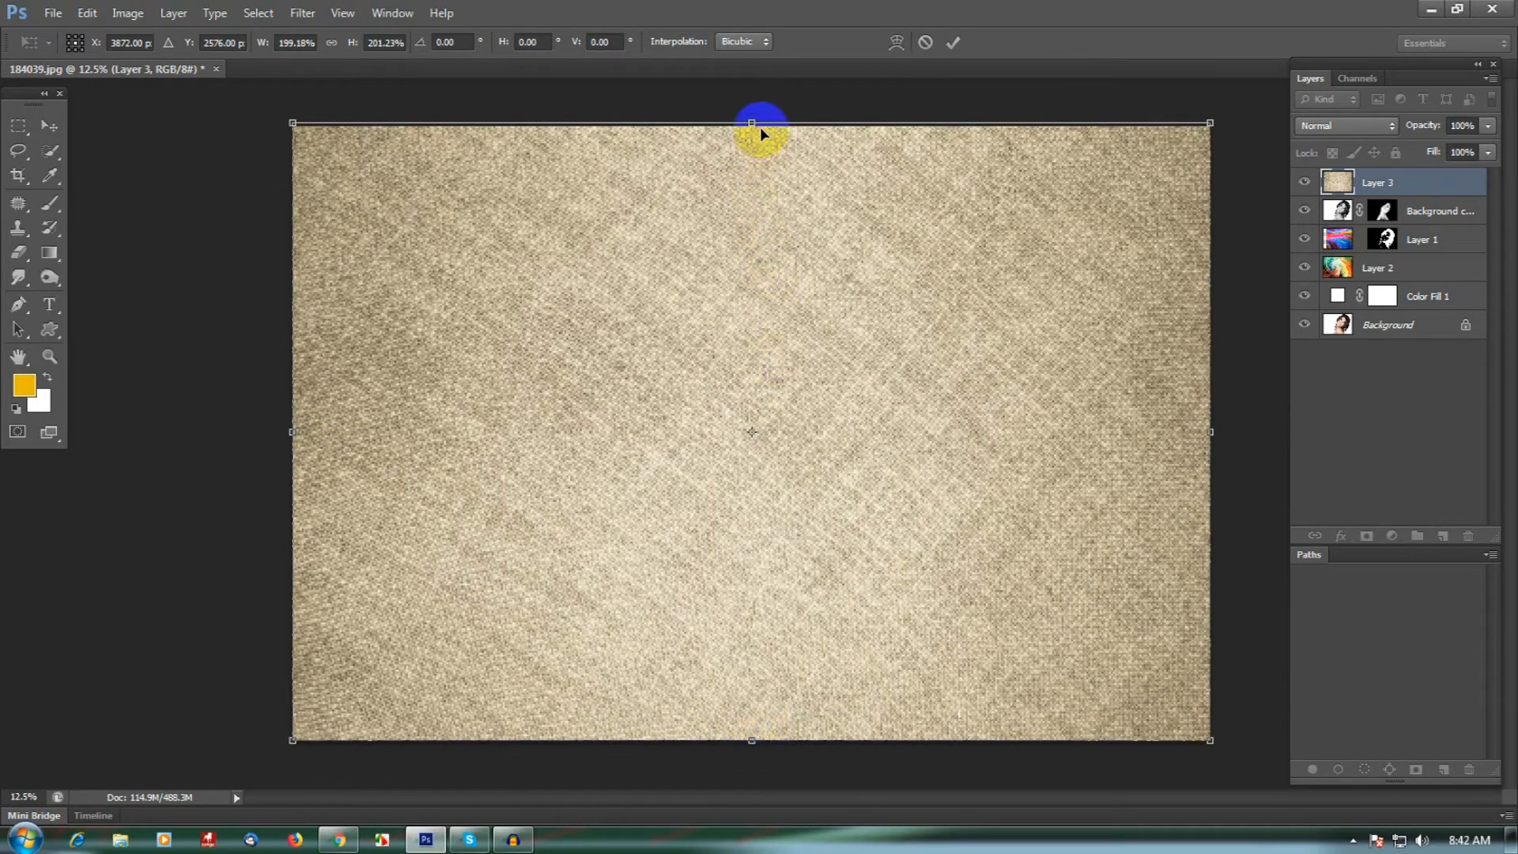
left_click_drag(756, 131, 756, 133)
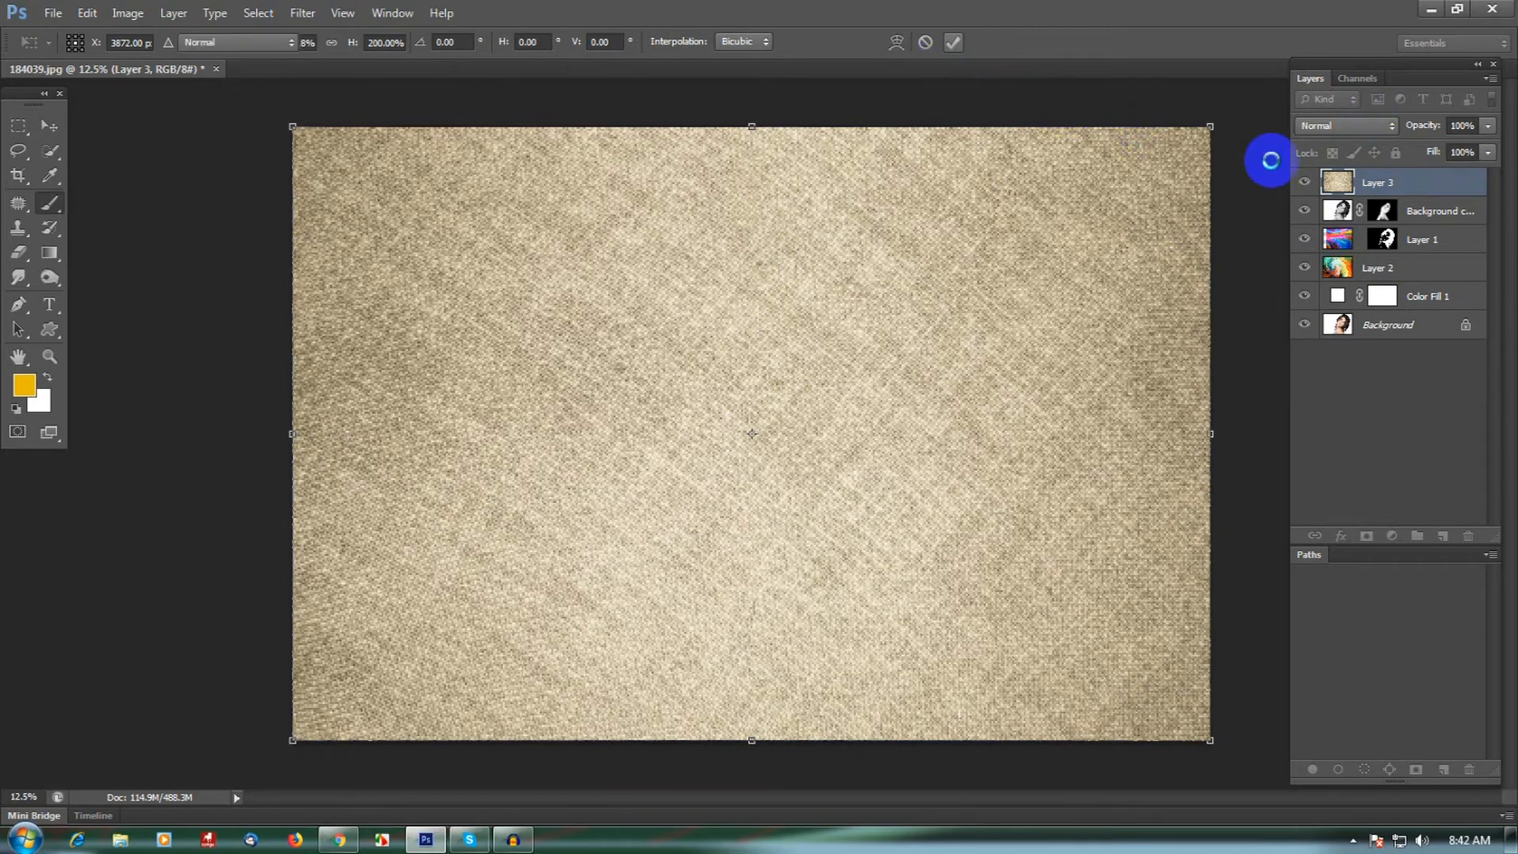
key("Return")
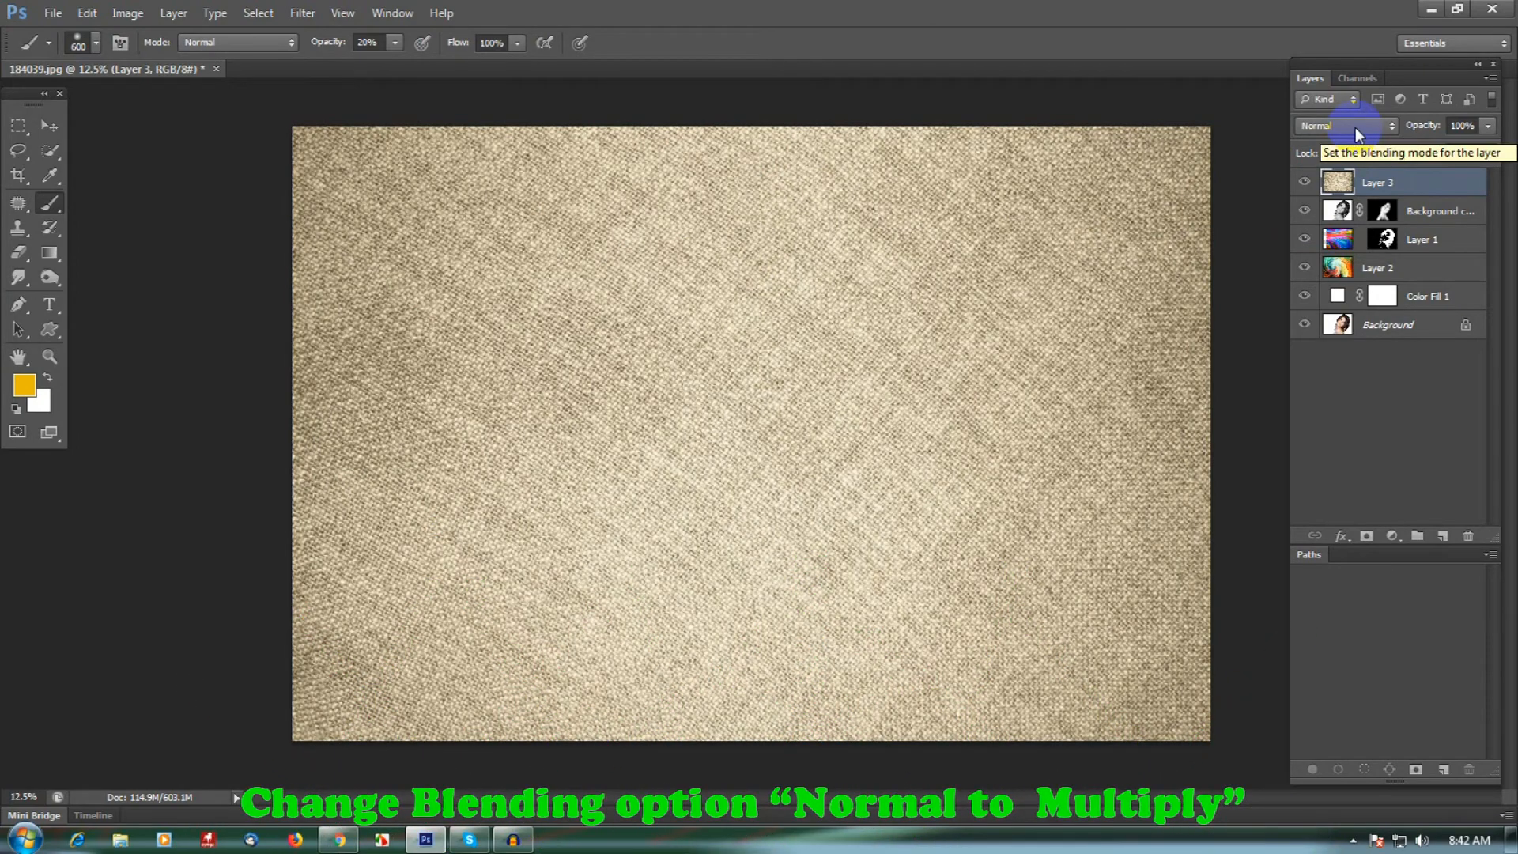
- Set the fabric texture layer's blending mode to Multiply and reduce its fill to 18%
left_click(1355, 127)
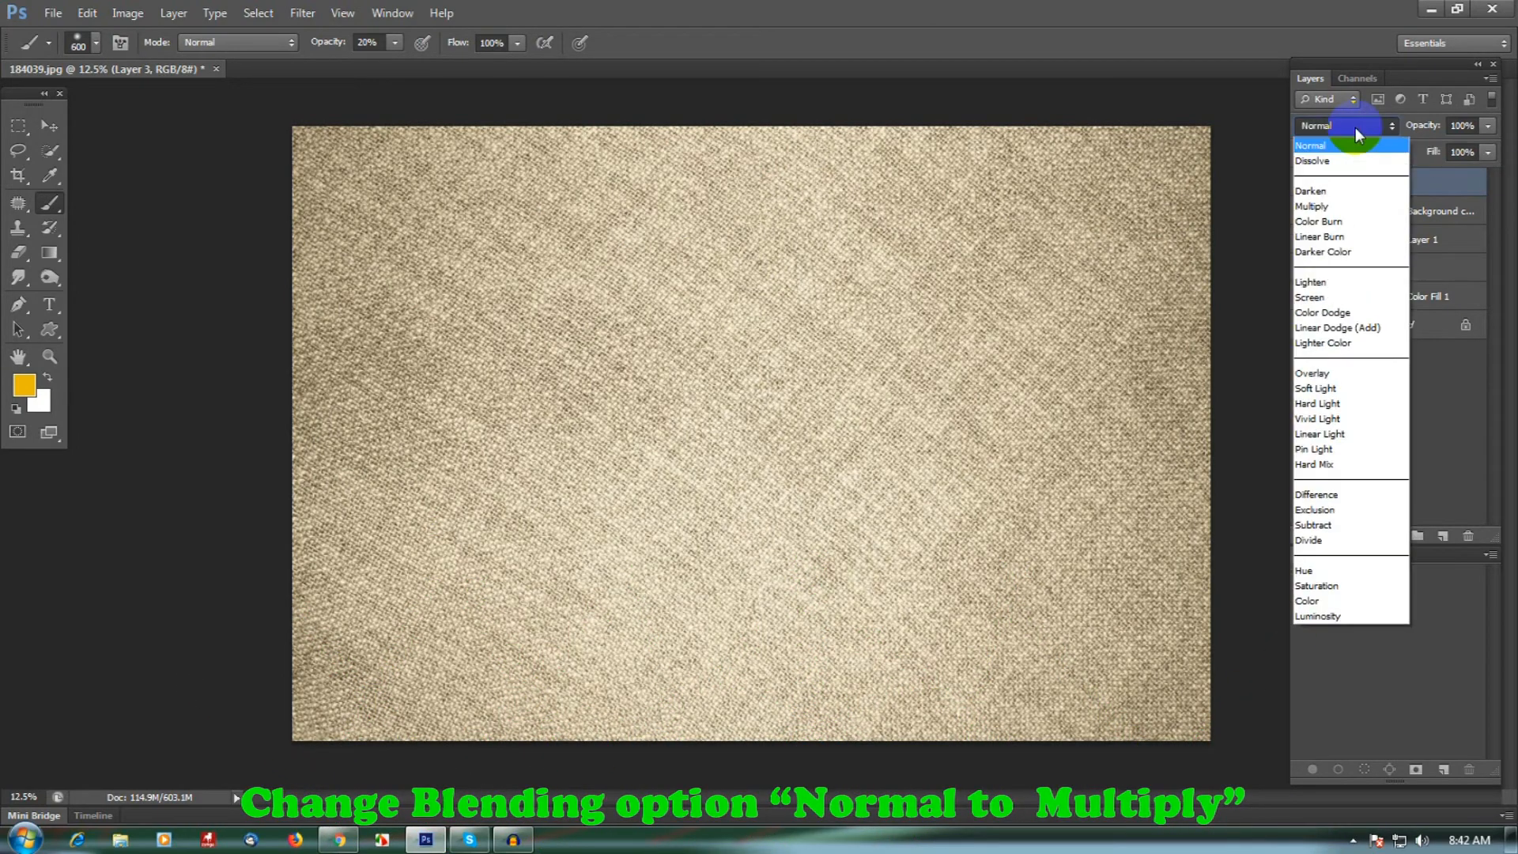
left_click(1343, 207)
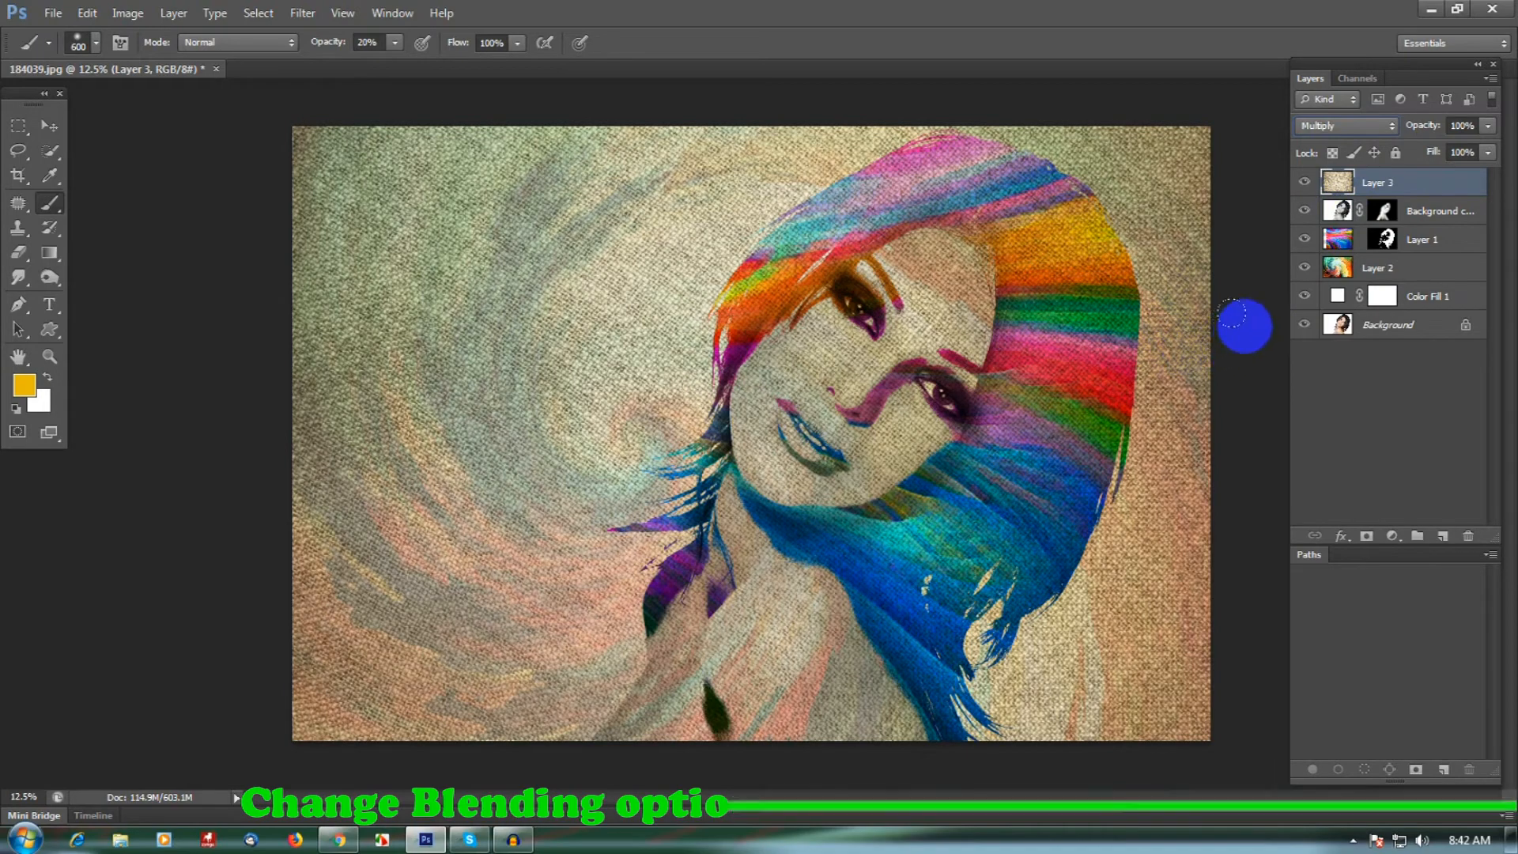
left_click(1471, 151)
type("78")
key("Return")
type("60")
key("Return")
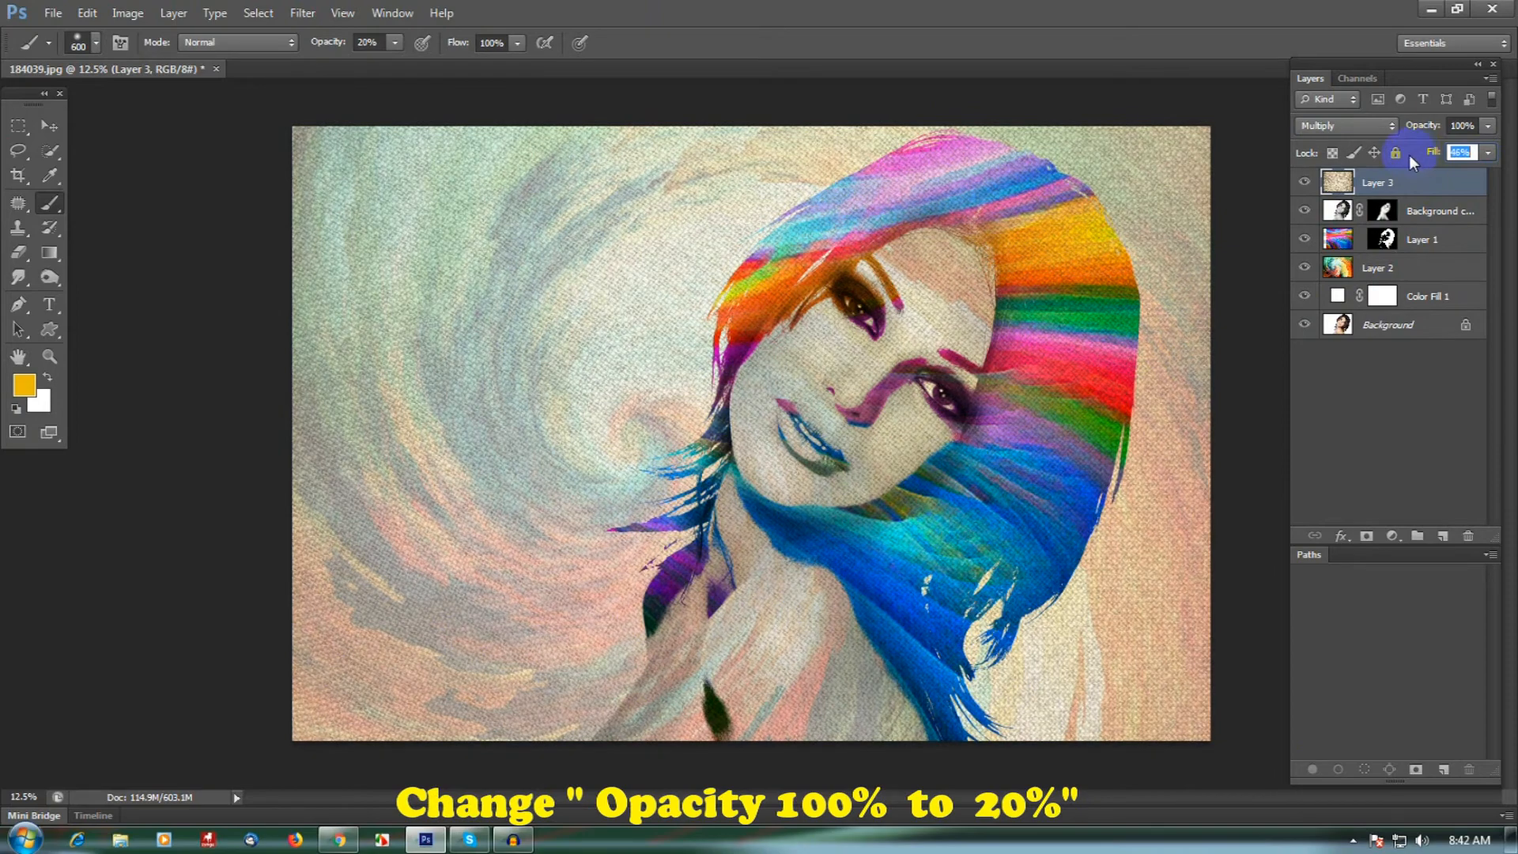
left_click_drag(1440, 154, 1439, 155)
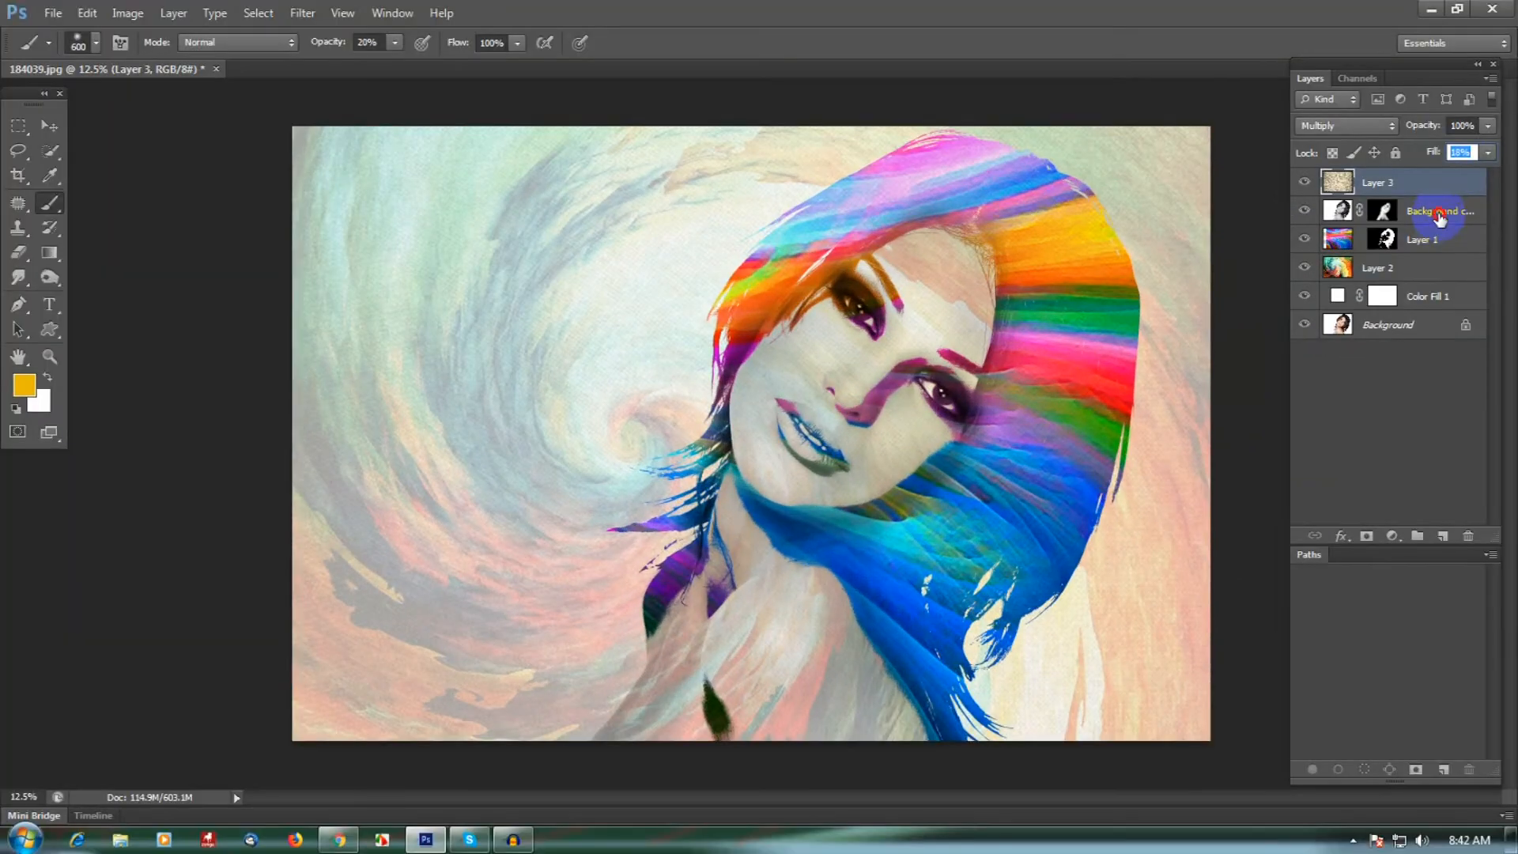
- Compare the finished effect with the original photo by repeatedly toggling layer visibility from the Background layer
left_click(1438, 212)
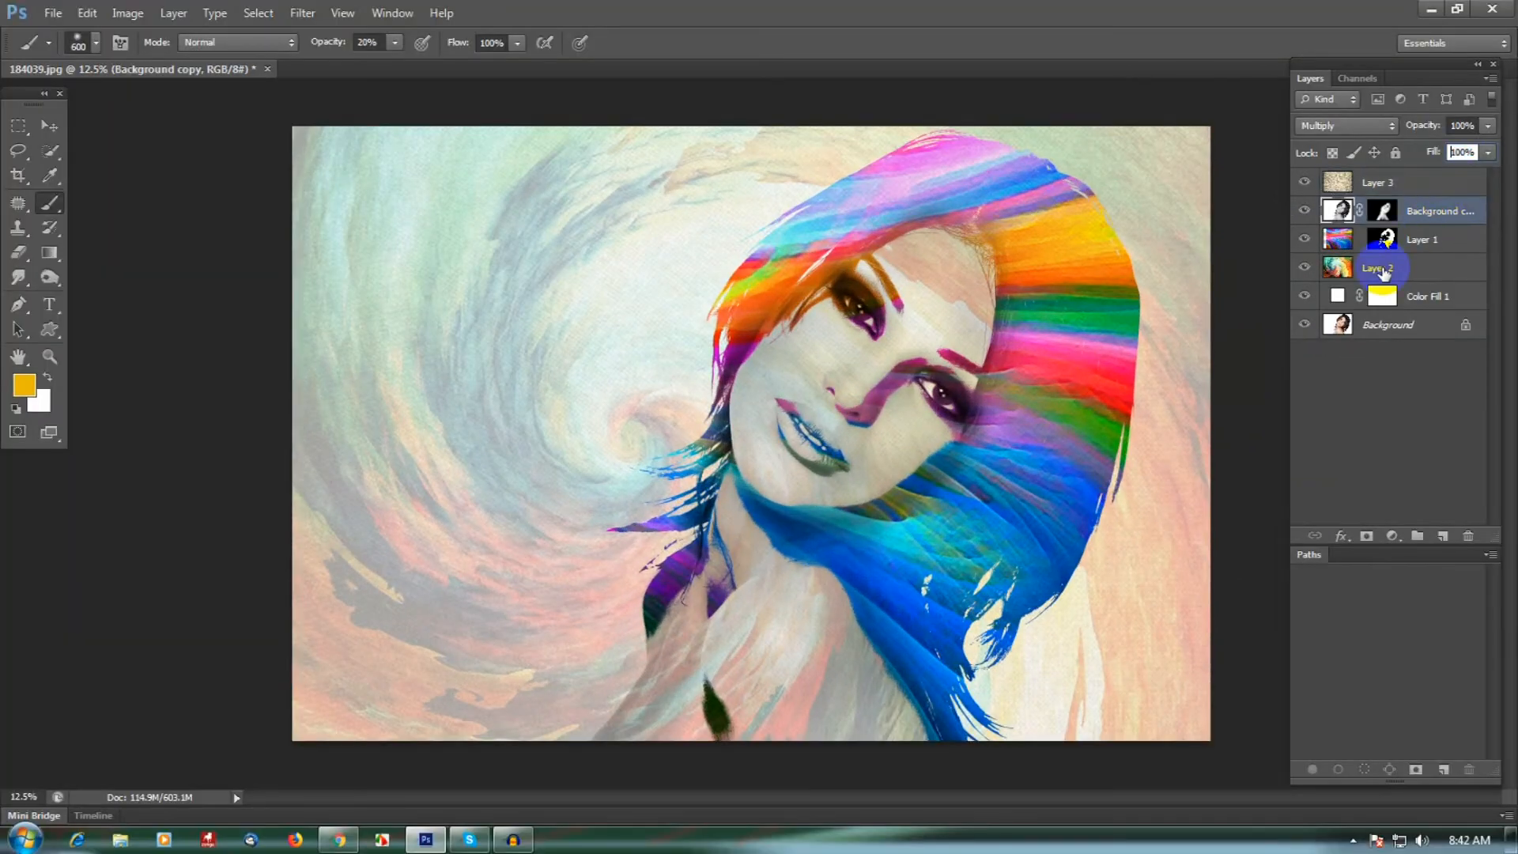
left_click(1442, 188)
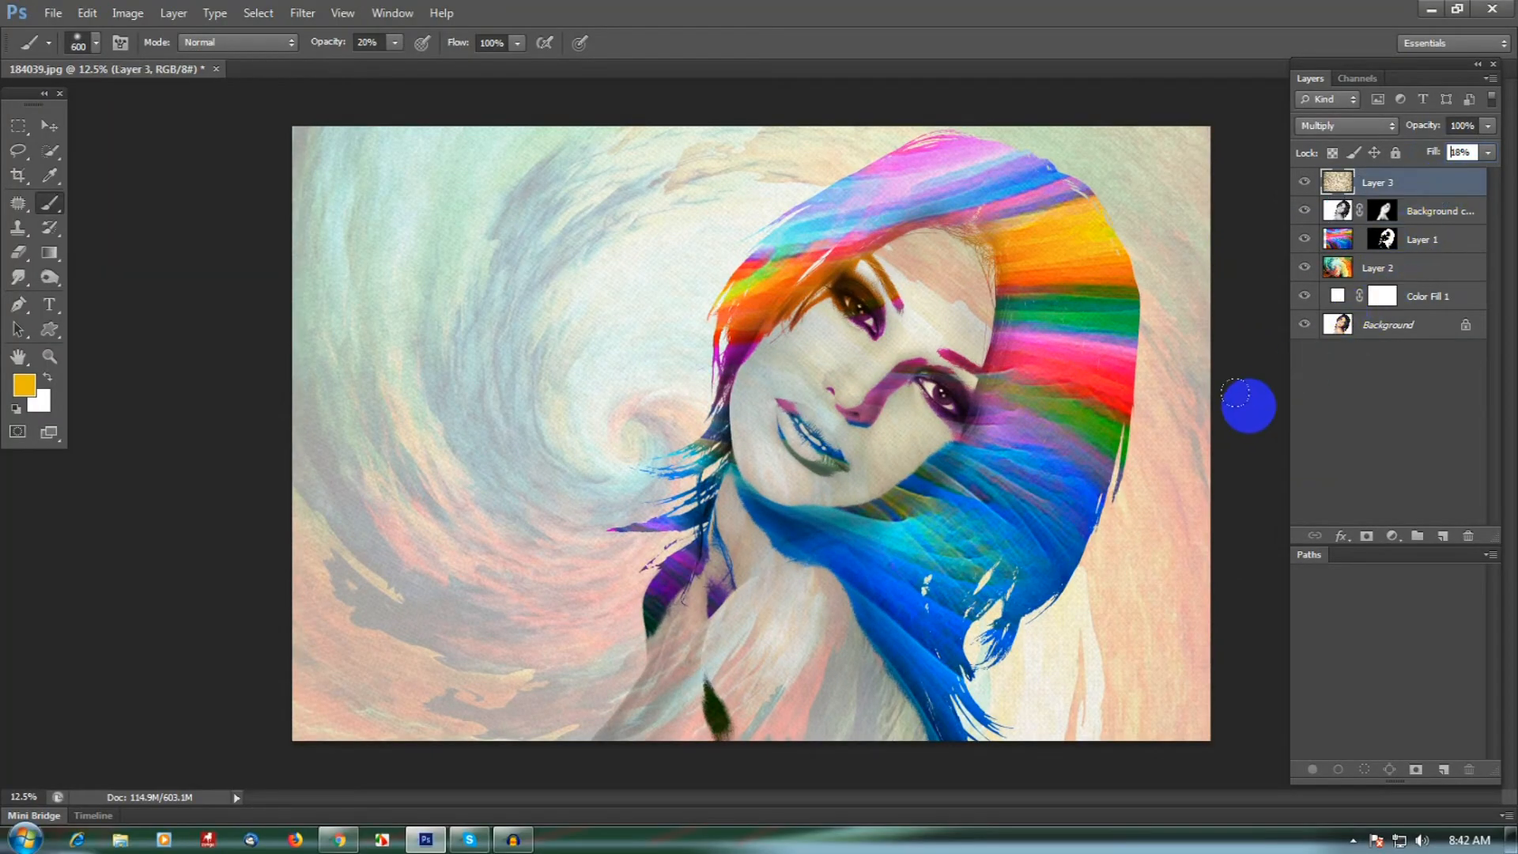
left_click(1304, 328, "alt")
left_click(1305, 327, "alt")
left_click(1304, 327, "alt")
left_click(1304, 327, "alt")
left_click(1304, 328, "alt")
left_click(1305, 327, "alt")
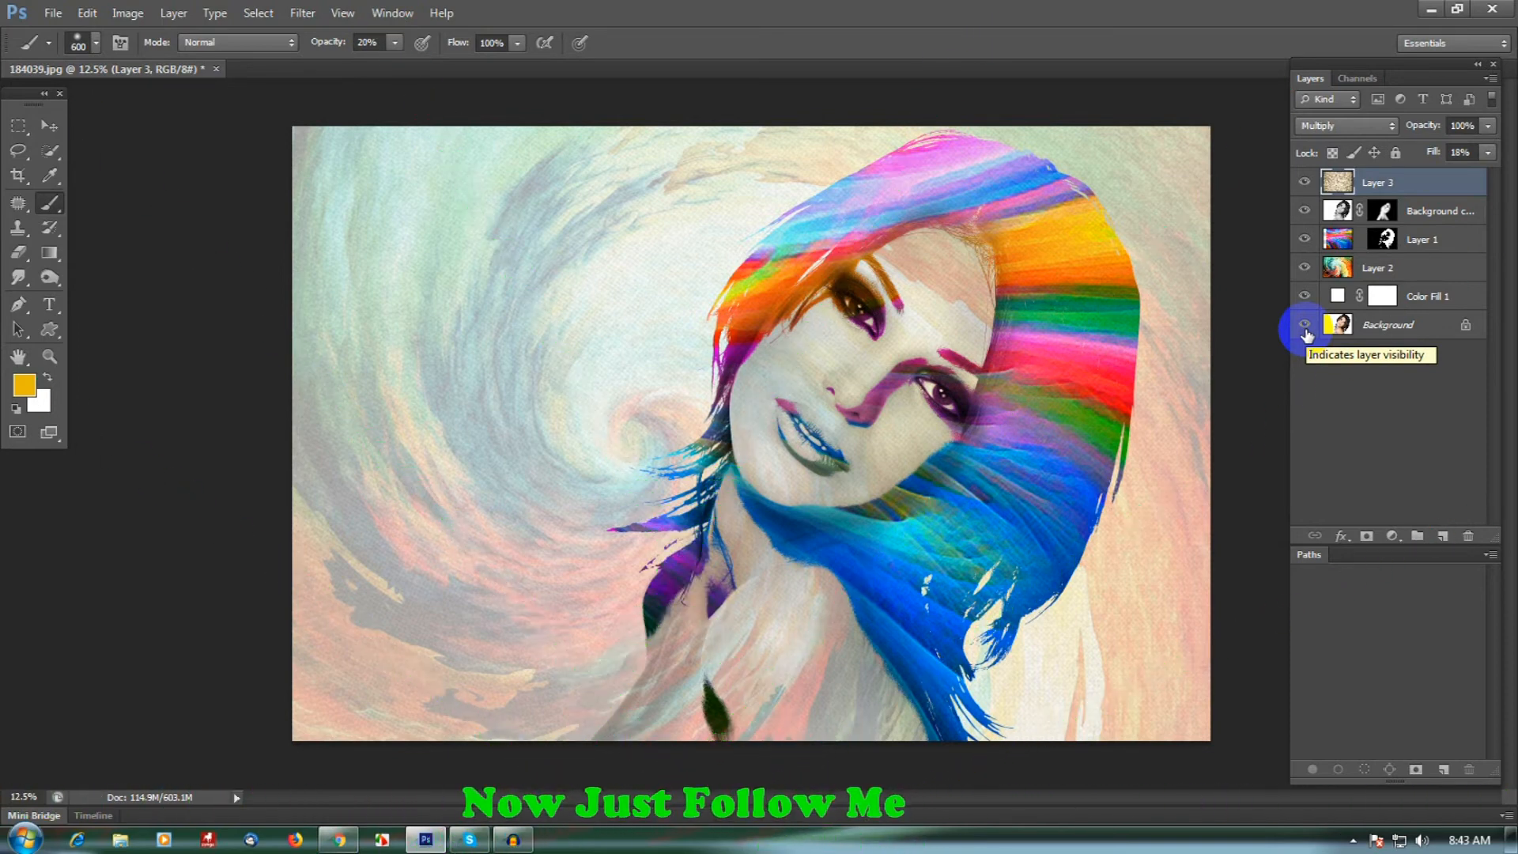
- Group all layers from Layer 3 down to Color Fill 1, leaving only the Background layer outside
left_click(1421, 307, "shift")
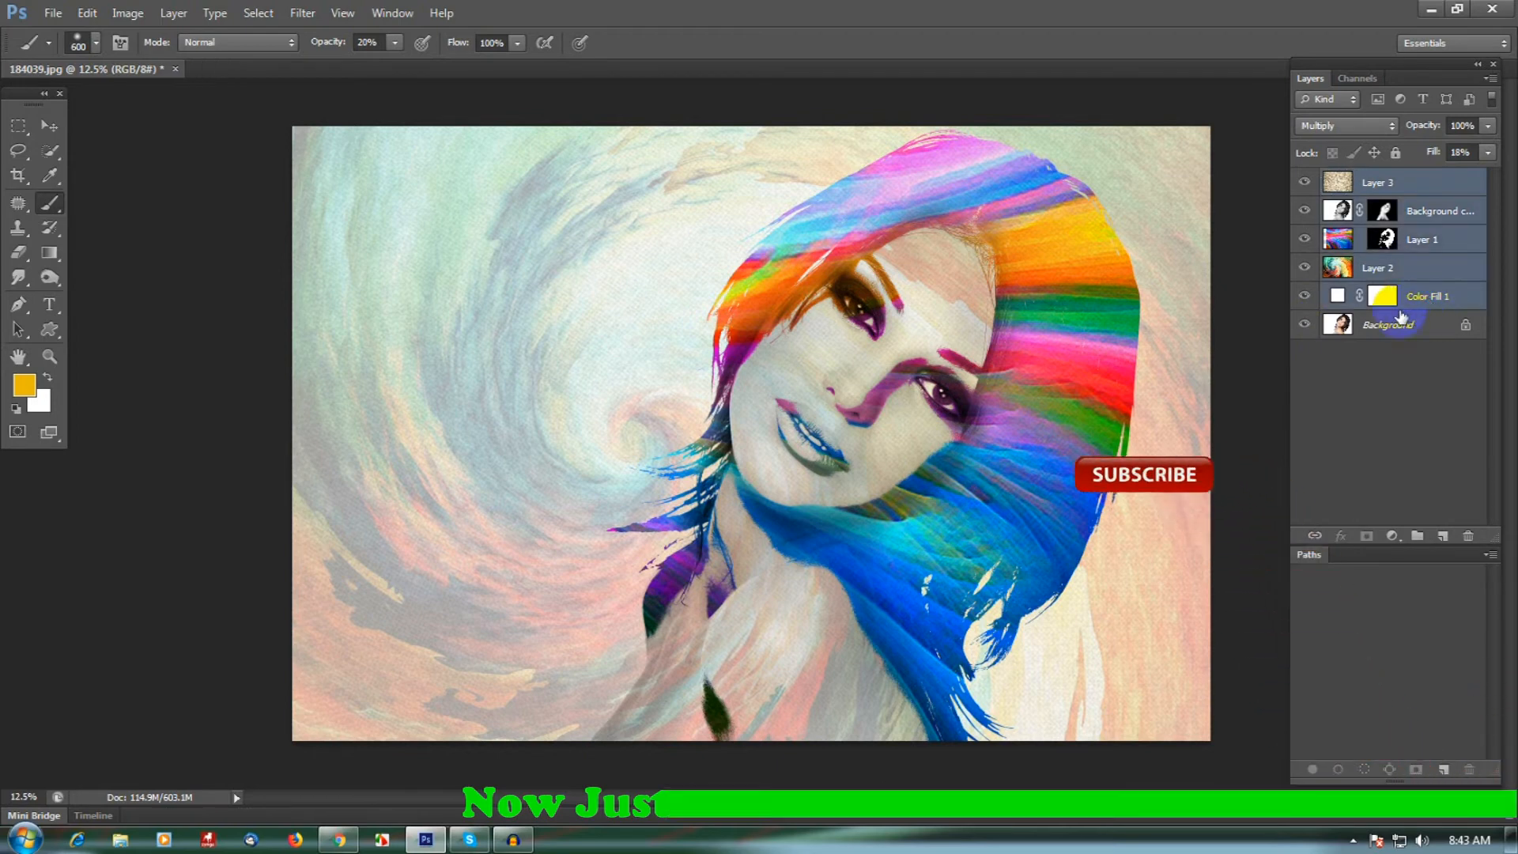
key("ctrl+g")
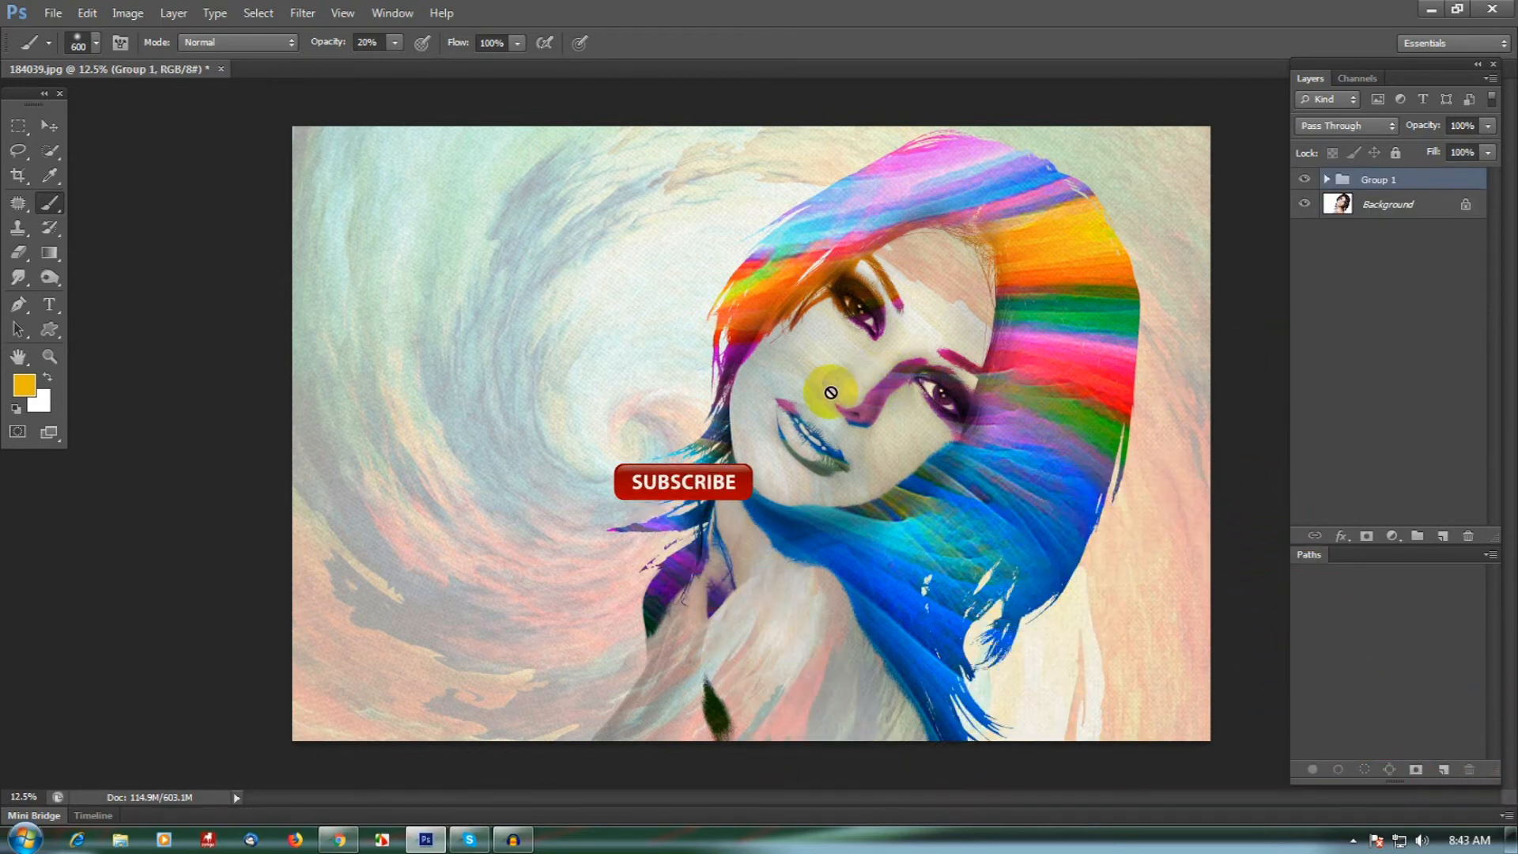
key("ctrl+minus")
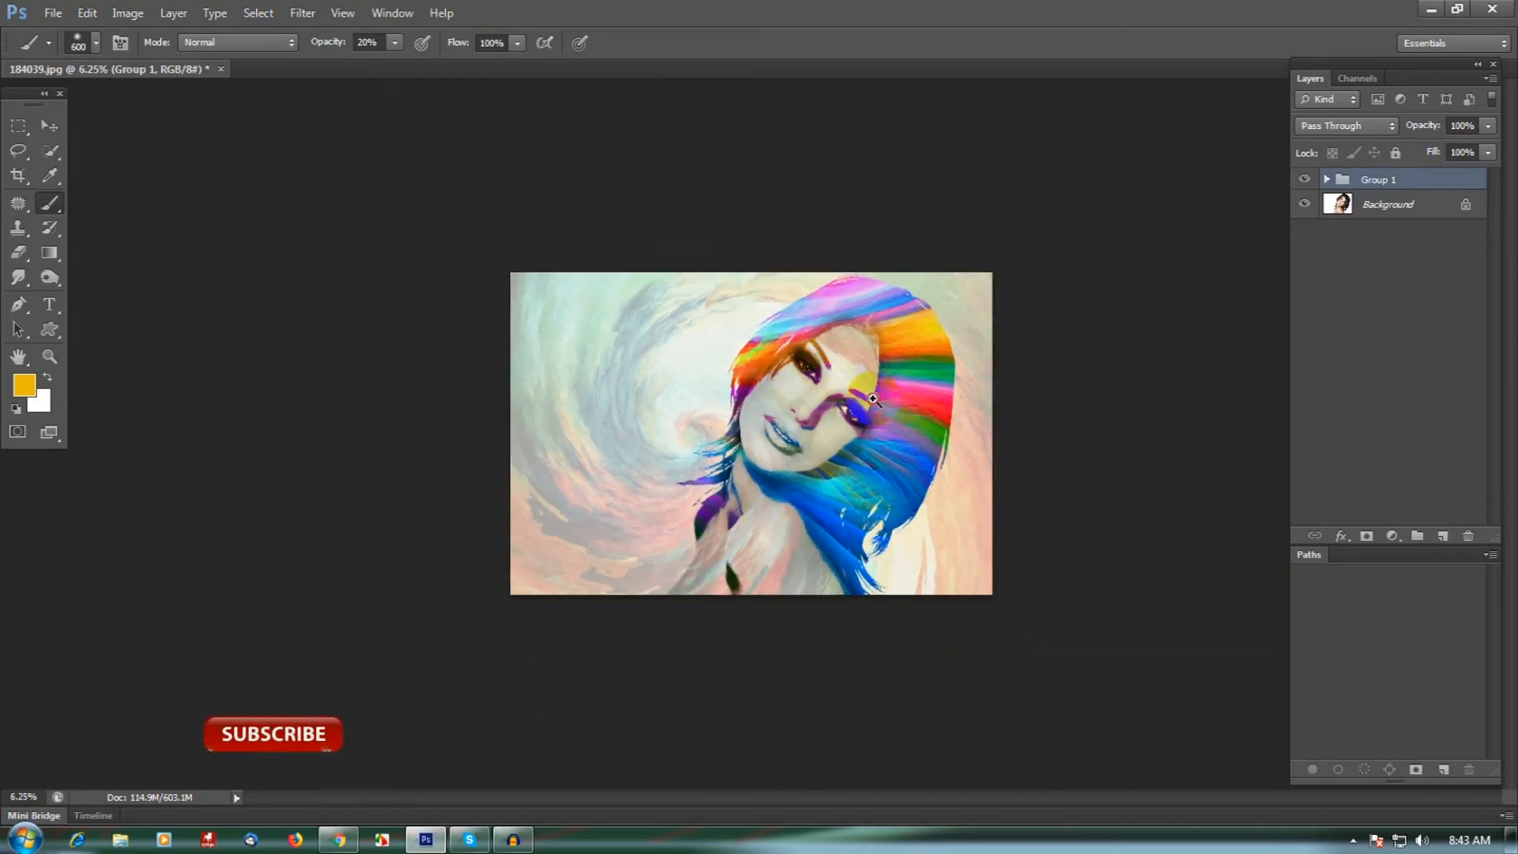
key("ctrl+plus")
scroll(873, 480, "up", 1)
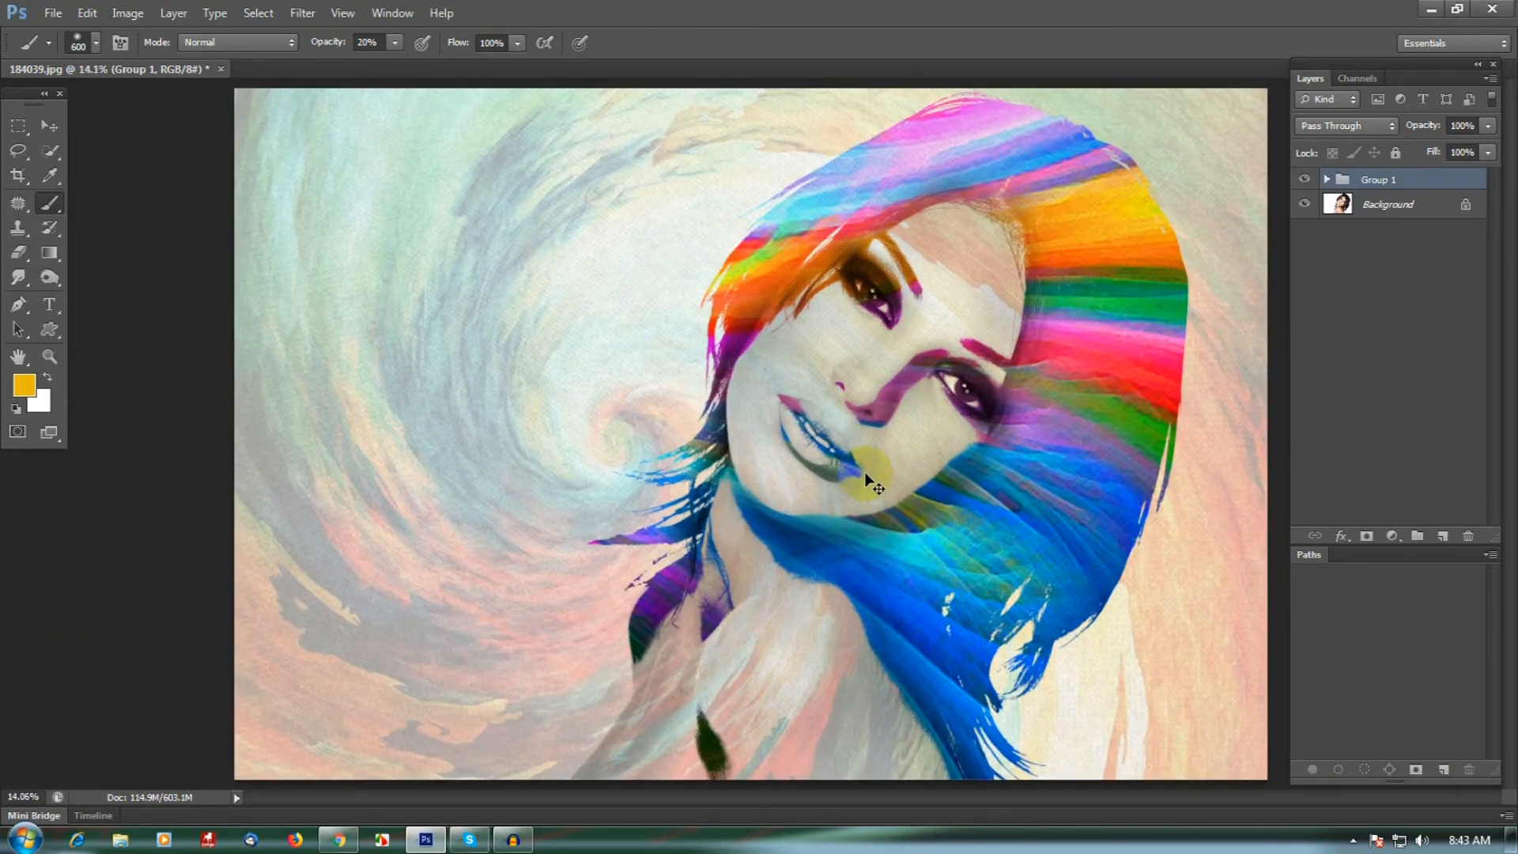
left_click(861, 473, "alt")
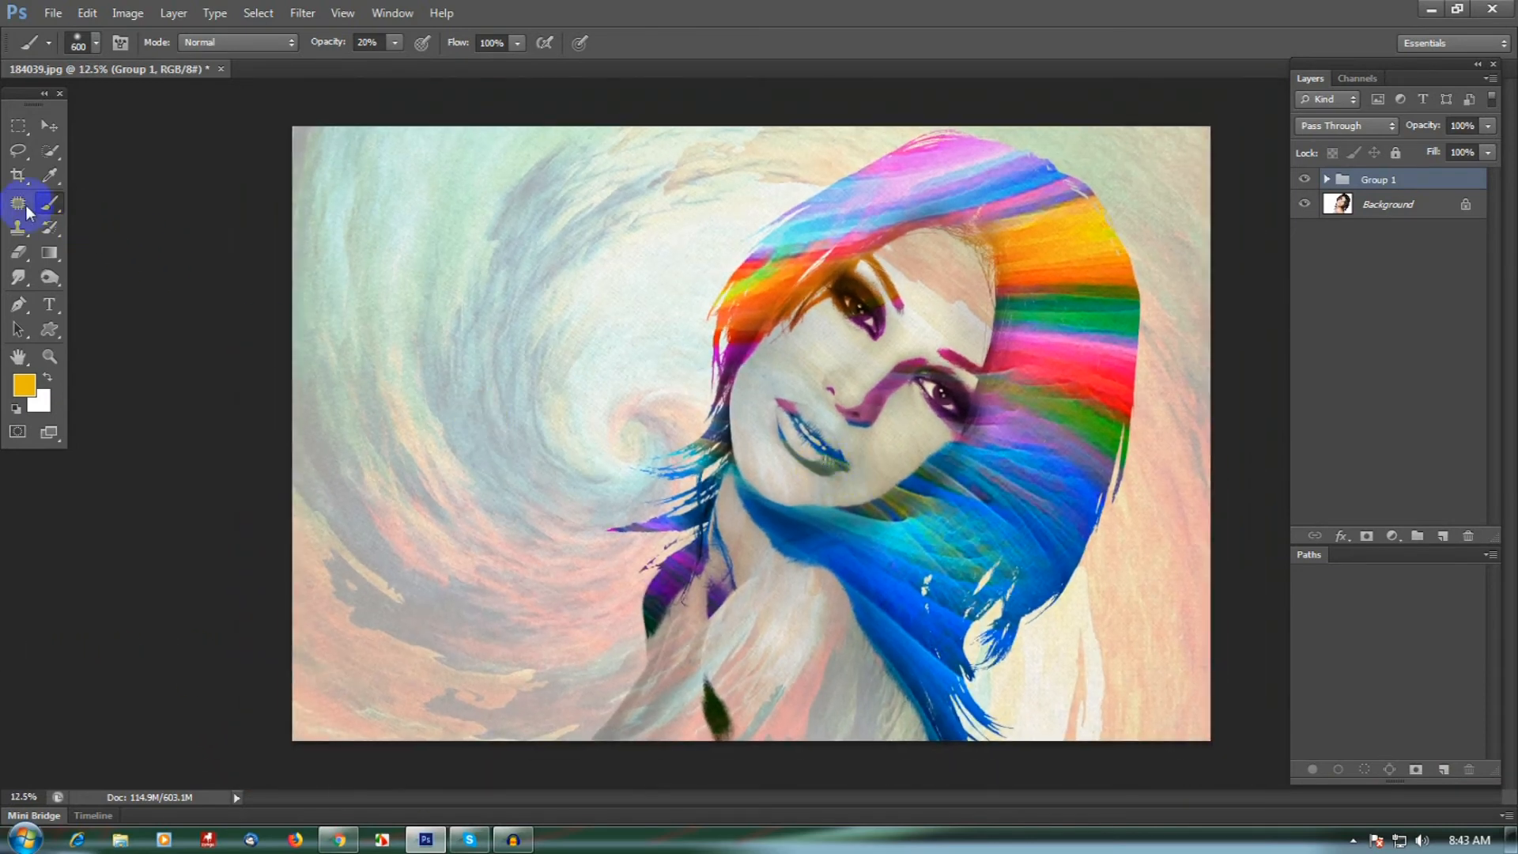
left_click(19, 176)
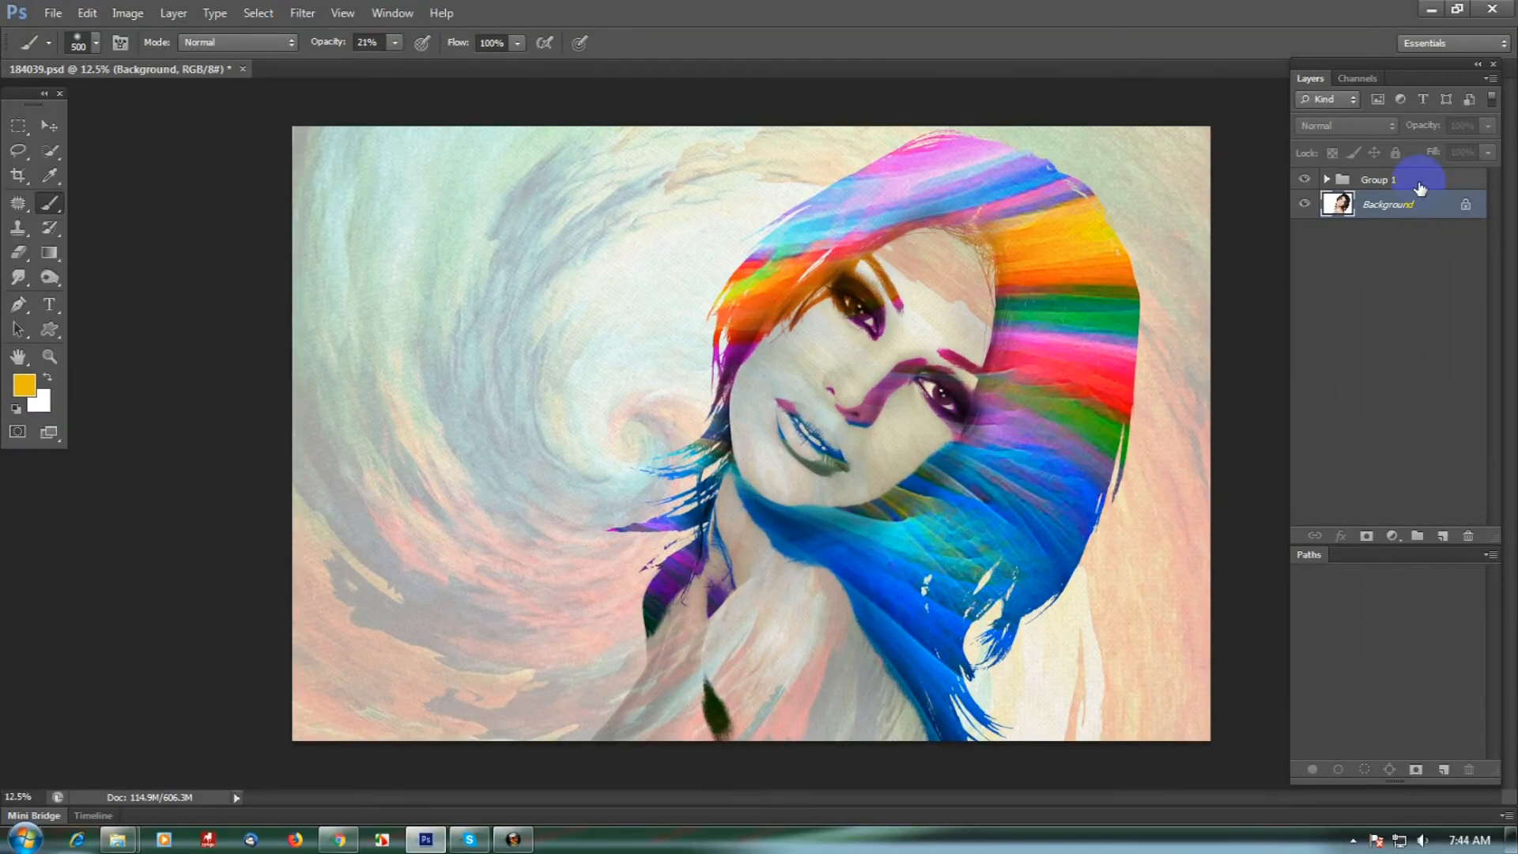
- Expand Group 1 to review the layers inside it
left_click(1419, 184)
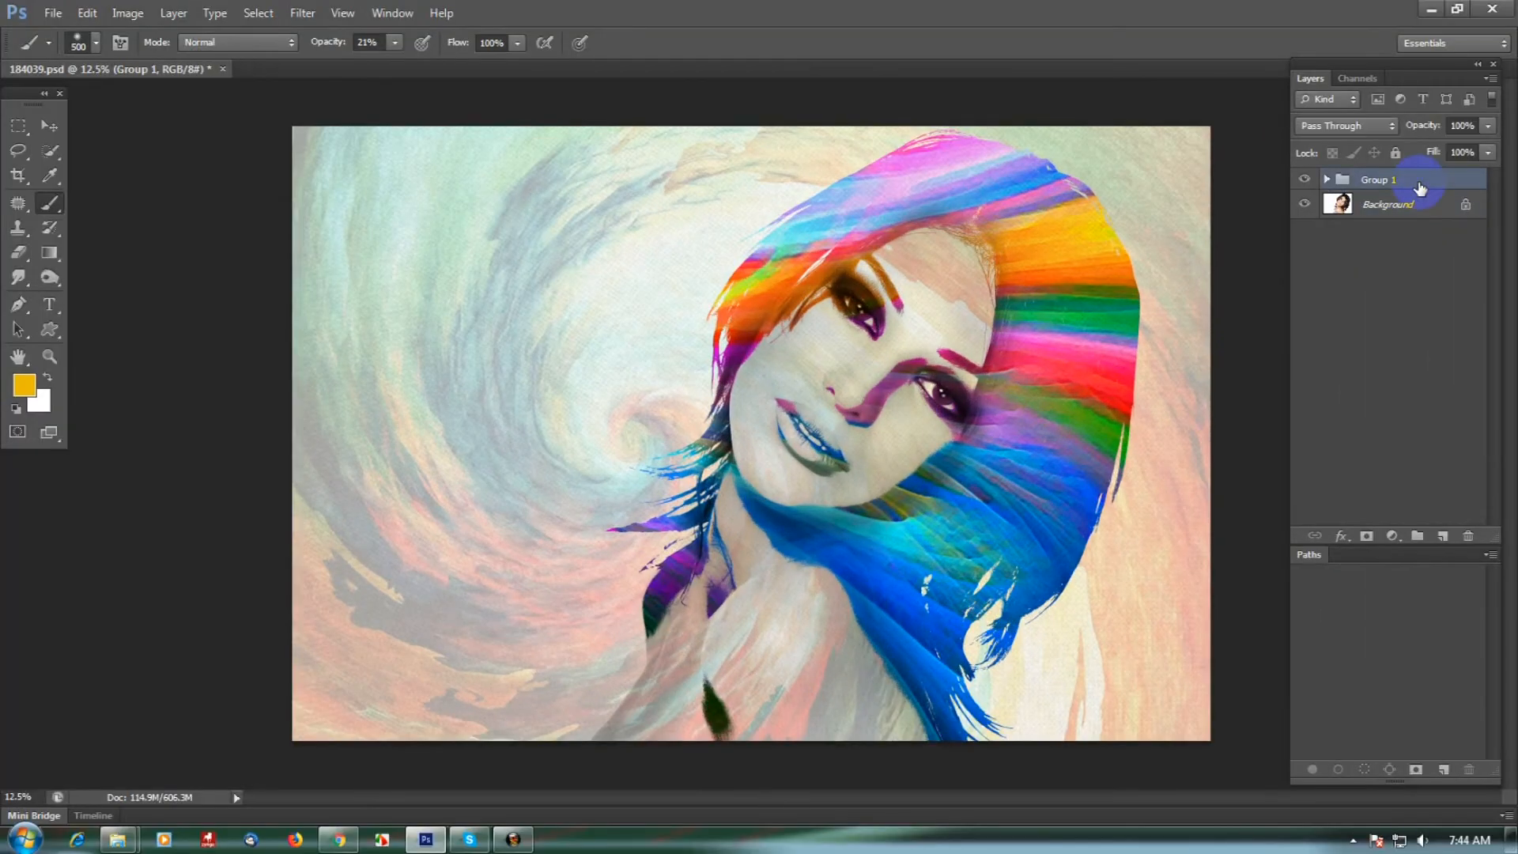
left_click(1328, 180)
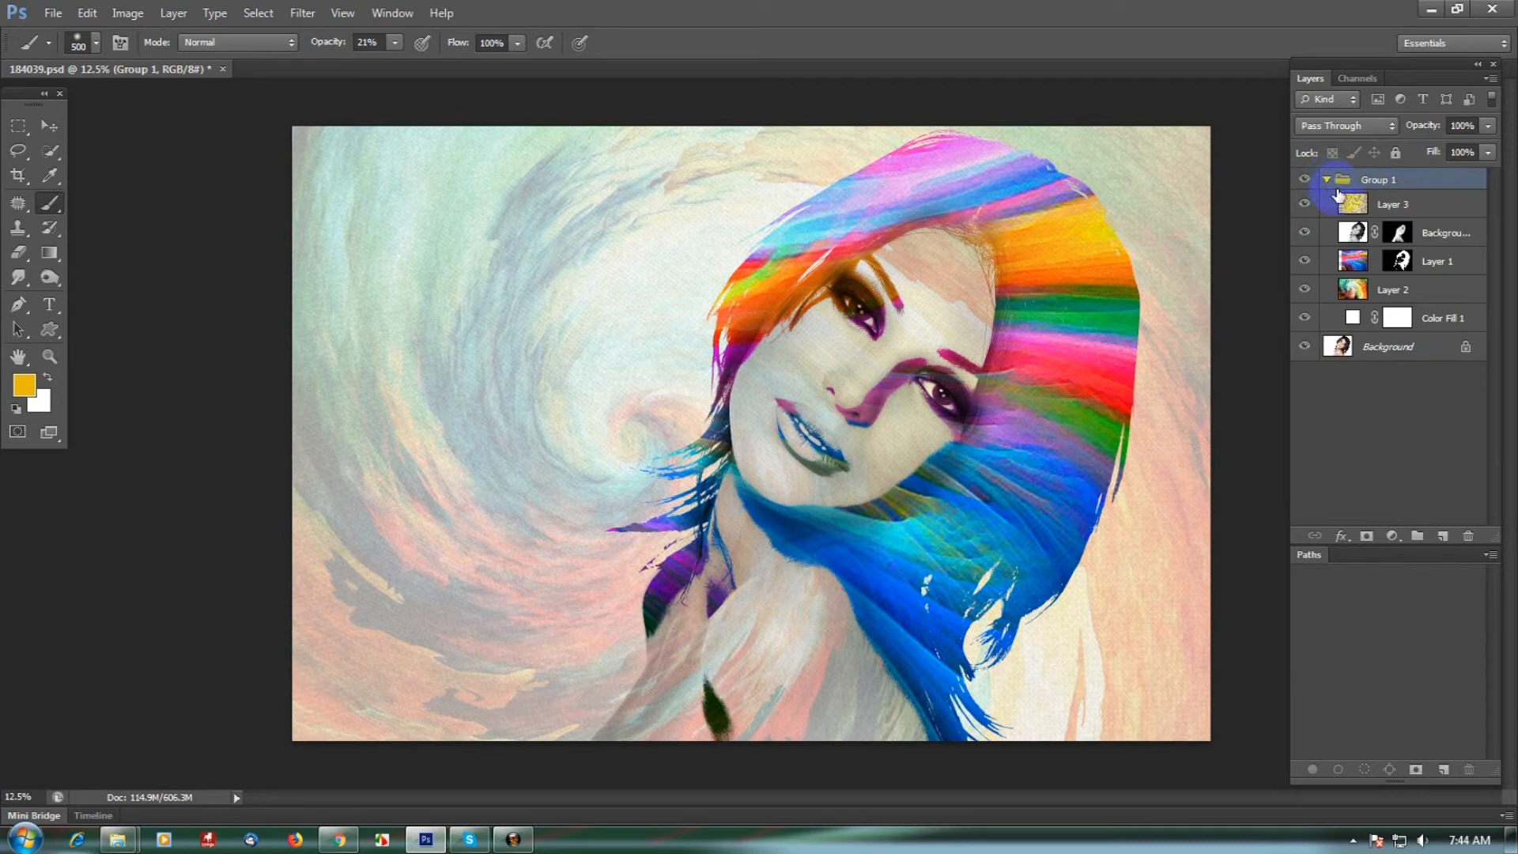
- Paint white at 21% brush opacity over the hair on the Background copy layer's mask, from the crown to the strands at the shoulder
left_click(1432, 237)
left_click(56, 360)
key("d")
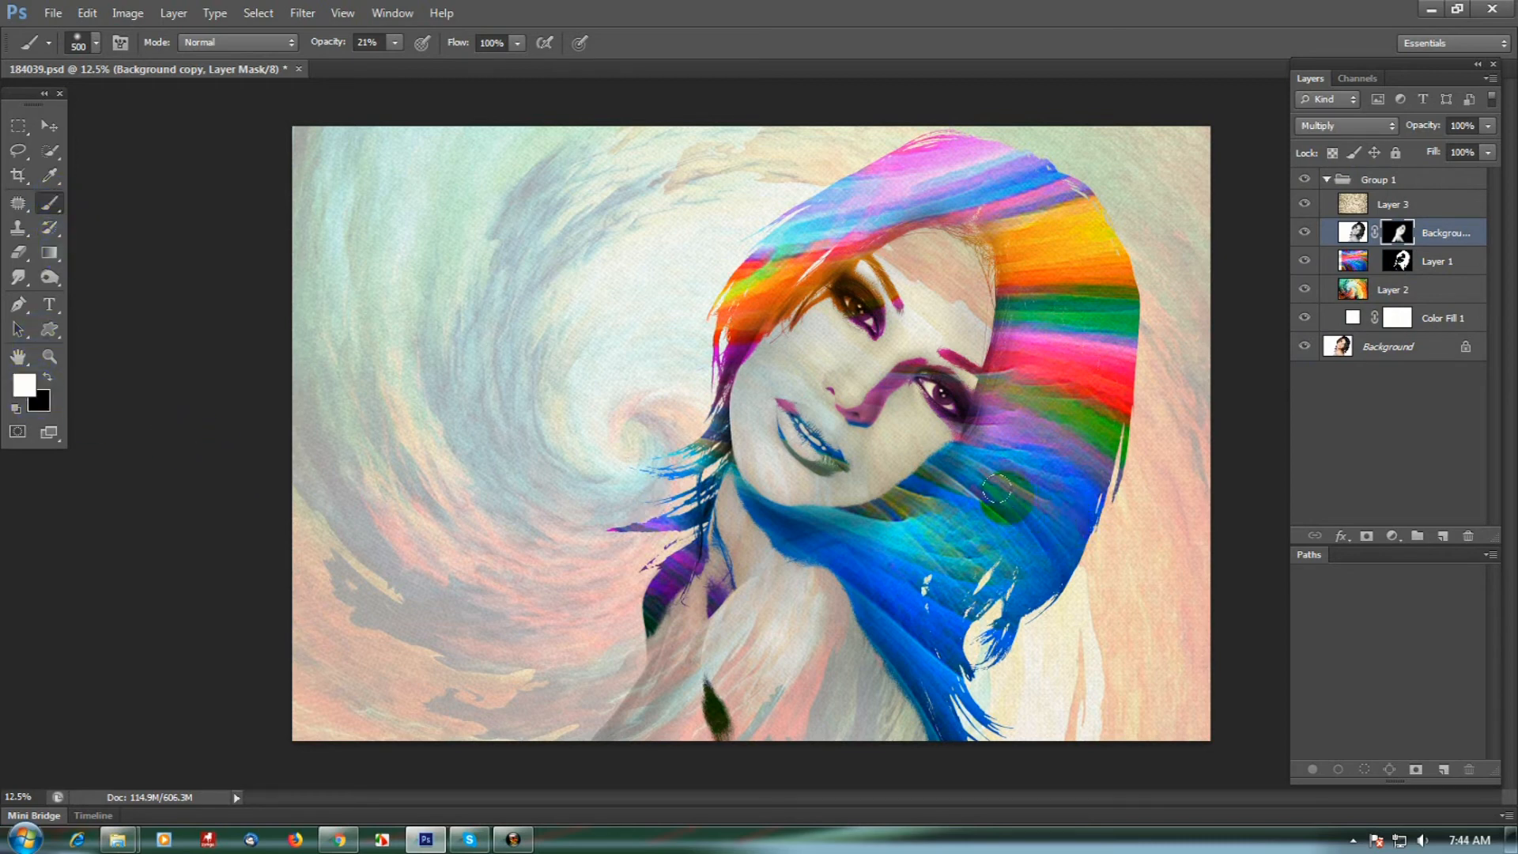
key("bracketright")
key("bracketright")
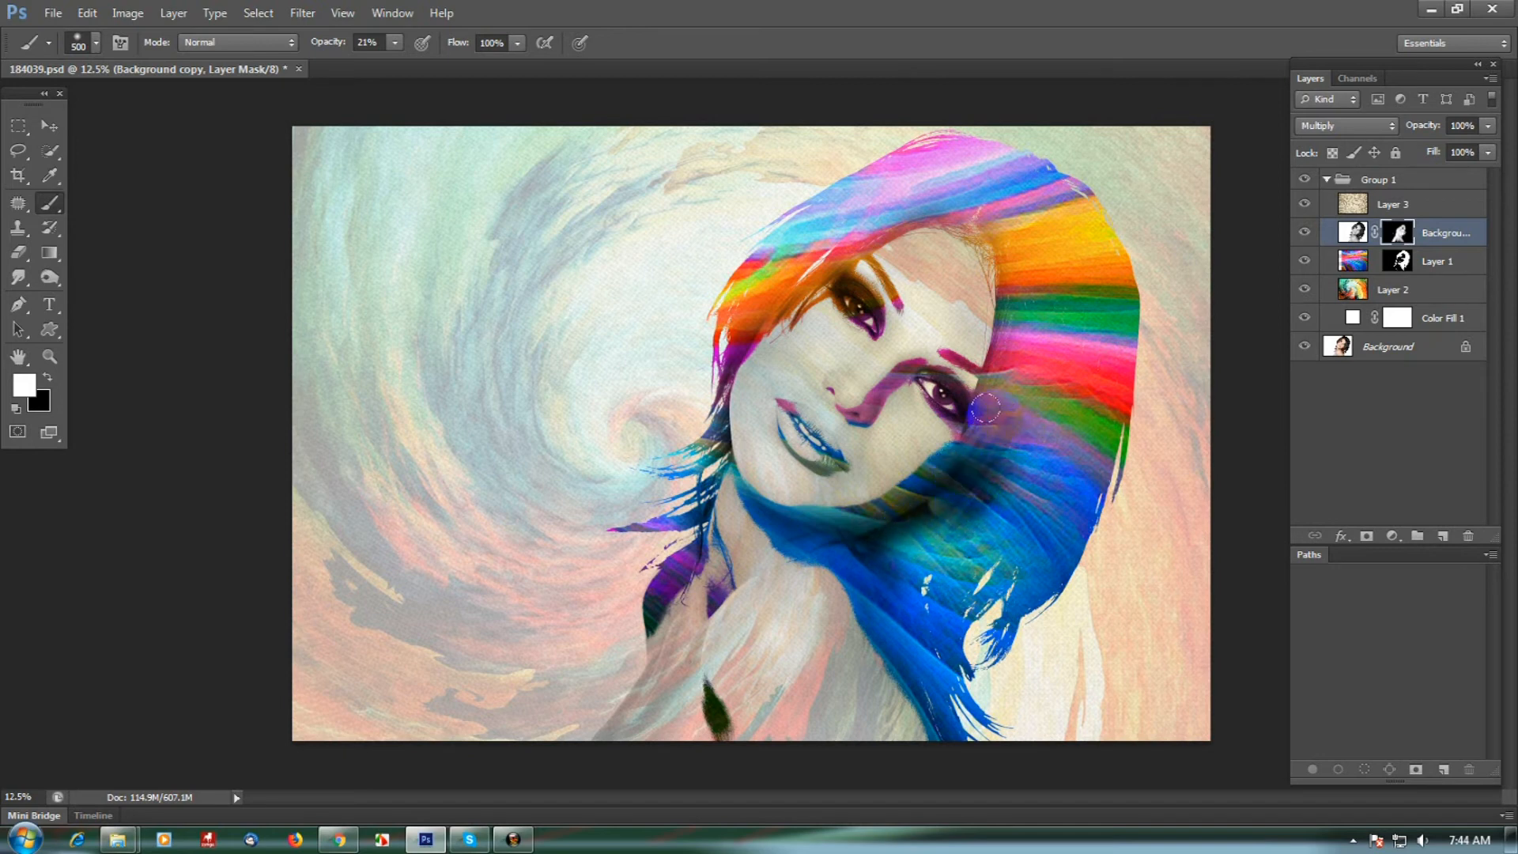
mouse_move(1009, 367)
left_mouse_down()
mouse_move(936, 481)
mouse_move(991, 417)
mouse_move(1032, 270)
mouse_move(1019, 266)
mouse_move(1000, 383)
mouse_move(913, 472)
mouse_move(947, 466)
mouse_move(1026, 393)
mouse_move(990, 500)
mouse_move(938, 556)
mouse_move(1057, 363)
mouse_move(972, 530)
mouse_move(930, 565)
mouse_move(1084, 417)
mouse_move(1016, 567)
mouse_move(1039, 543)
mouse_move(1021, 538)
mouse_move(981, 617)
mouse_move(1026, 508)
mouse_move(913, 613)
left_mouse_up()
mouse_move(875, 562)
left_mouse_down()
mouse_move(1003, 471)
mouse_move(1041, 503)
mouse_move(1080, 353)
mouse_move(1065, 261)
mouse_move(1025, 275)
mouse_move(1054, 390)
mouse_move(1024, 417)
mouse_move(1054, 330)
mouse_move(1031, 206)
mouse_move(1059, 225)
mouse_move(1081, 408)
mouse_move(1117, 375)
mouse_move(1119, 270)
mouse_move(1093, 237)
mouse_move(1090, 393)
mouse_move(1016, 528)
mouse_move(1066, 452)
mouse_move(1059, 532)
mouse_move(945, 613)
mouse_move(942, 586)
mouse_move(1044, 474)
mouse_move(1051, 276)
mouse_move(1062, 340)
mouse_move(1062, 296)
mouse_move(1034, 221)
mouse_move(1077, 282)
mouse_move(989, 167)
mouse_move(1024, 211)
mouse_move(1047, 200)
mouse_move(908, 181)
mouse_move(936, 178)
mouse_move(785, 261)
mouse_move(832, 213)
mouse_move(940, 159)
mouse_move(775, 279)
mouse_move(805, 215)
mouse_move(867, 161)
mouse_move(725, 307)
mouse_move(765, 242)
mouse_move(736, 344)
mouse_move(698, 403)
mouse_move(825, 214)
mouse_move(946, 209)
mouse_move(1029, 152)
mouse_move(915, 201)
mouse_move(1029, 187)
mouse_move(944, 188)
mouse_move(1042, 163)
mouse_move(948, 148)
mouse_move(865, 174)
mouse_move(910, 156)
mouse_move(1051, 168)
mouse_move(1015, 183)
mouse_move(978, 157)
mouse_move(1112, 259)
mouse_move(1116, 350)
mouse_move(1065, 245)
mouse_move(1092, 434)
mouse_move(1109, 353)
mouse_move(1042, 539)
mouse_move(1125, 409)
mouse_move(1110, 384)
mouse_move(1008, 635)
mouse_move(1008, 586)
left_mouse_up()
mouse_move(1043, 323)
left_mouse_down()
mouse_move(988, 503)
mouse_move(1033, 289)
left_mouse_up()
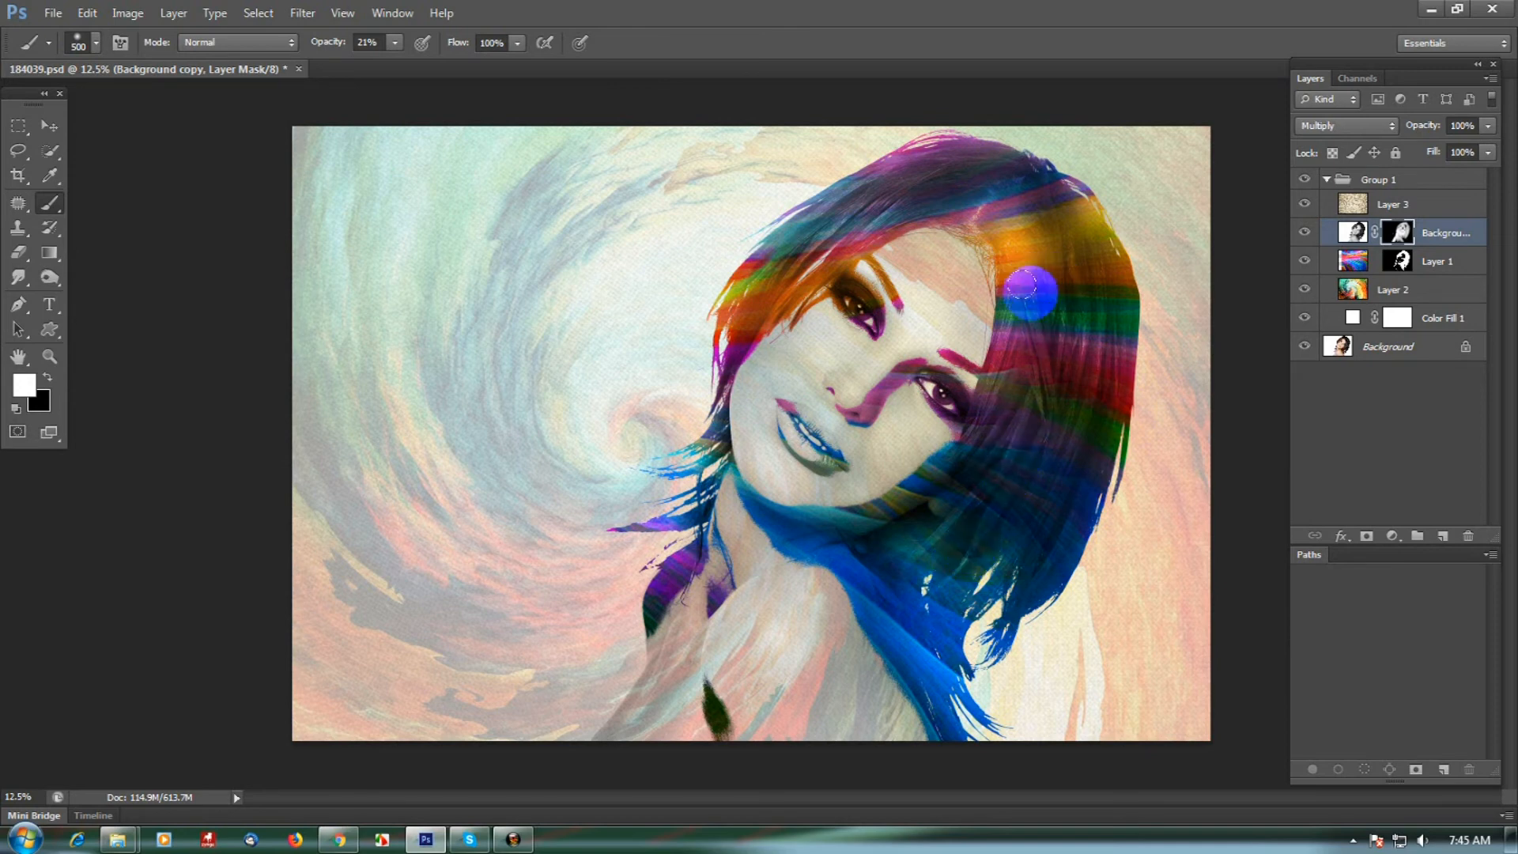
left_click_drag(984, 181, 1094, 349)
left_click_drag(964, 203, 991, 489)
mouse_move(948, 587)
left_mouse_down()
mouse_move(933, 664)
mouse_move(976, 462)
left_mouse_up()
mouse_move(836, 601)
left_mouse_down()
mouse_move(884, 560)
mouse_move(903, 511)
mouse_move(896, 621)
left_mouse_up()
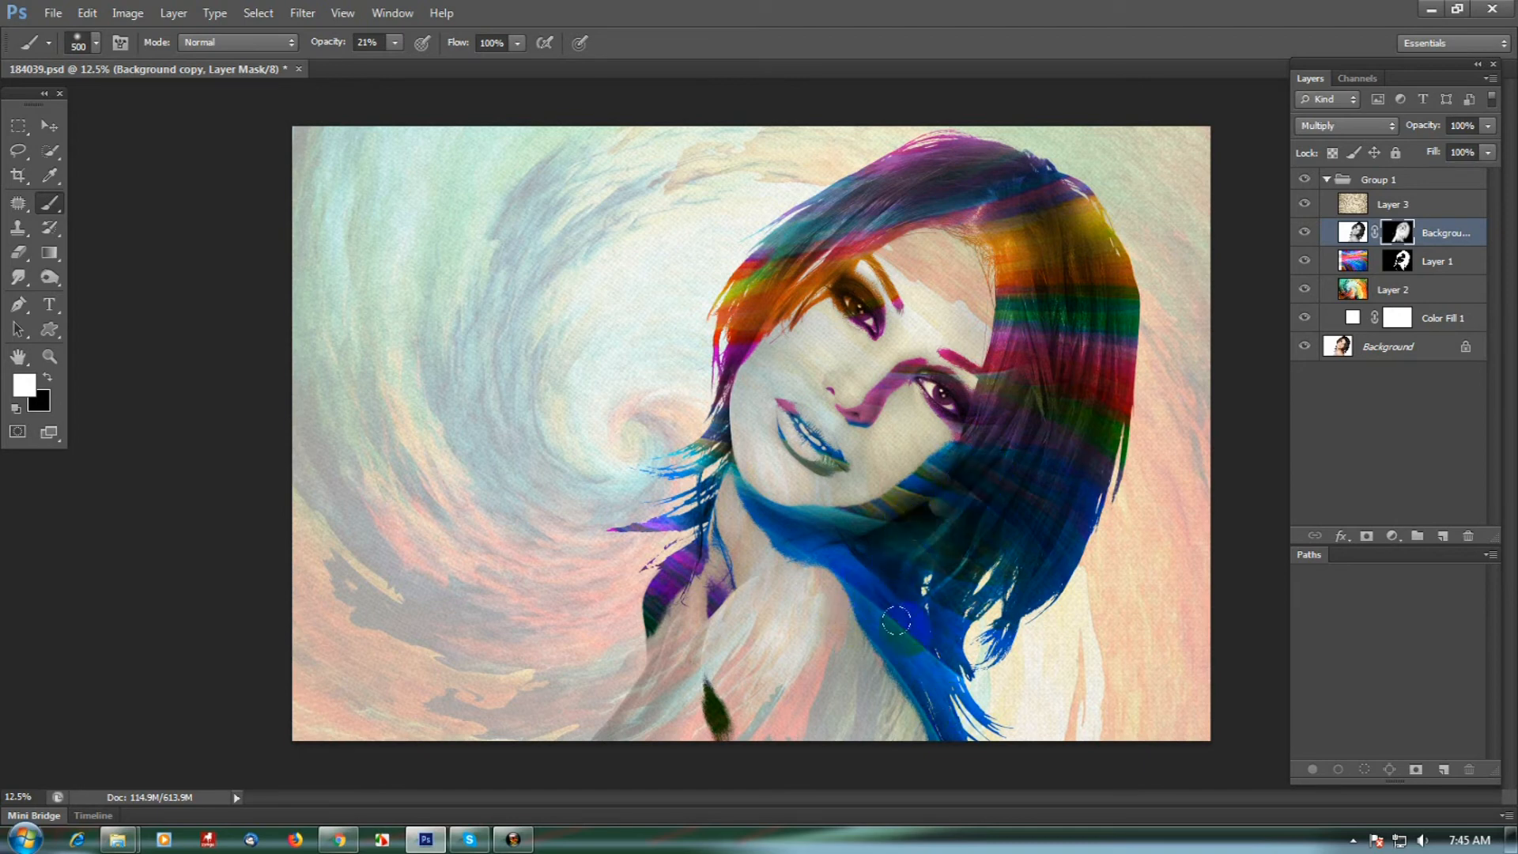
mouse_move(898, 557)
left_mouse_down()
mouse_move(934, 515)
mouse_move(826, 538)
mouse_move(856, 536)
mouse_move(1063, 413)
mouse_move(1050, 236)
mouse_move(1050, 254)
mouse_move(1029, 250)
mouse_move(954, 192)
mouse_move(1028, 210)
mouse_move(1028, 186)
mouse_move(1099, 293)
mouse_move(1102, 271)
mouse_move(1036, 178)
mouse_move(1079, 215)
mouse_move(1006, 162)
mouse_move(1032, 173)
mouse_move(851, 190)
mouse_move(709, 315)
mouse_move(801, 223)
mouse_move(971, 157)
mouse_move(941, 158)
mouse_move(733, 313)
mouse_move(755, 290)
mouse_move(713, 455)
left_mouse_up()
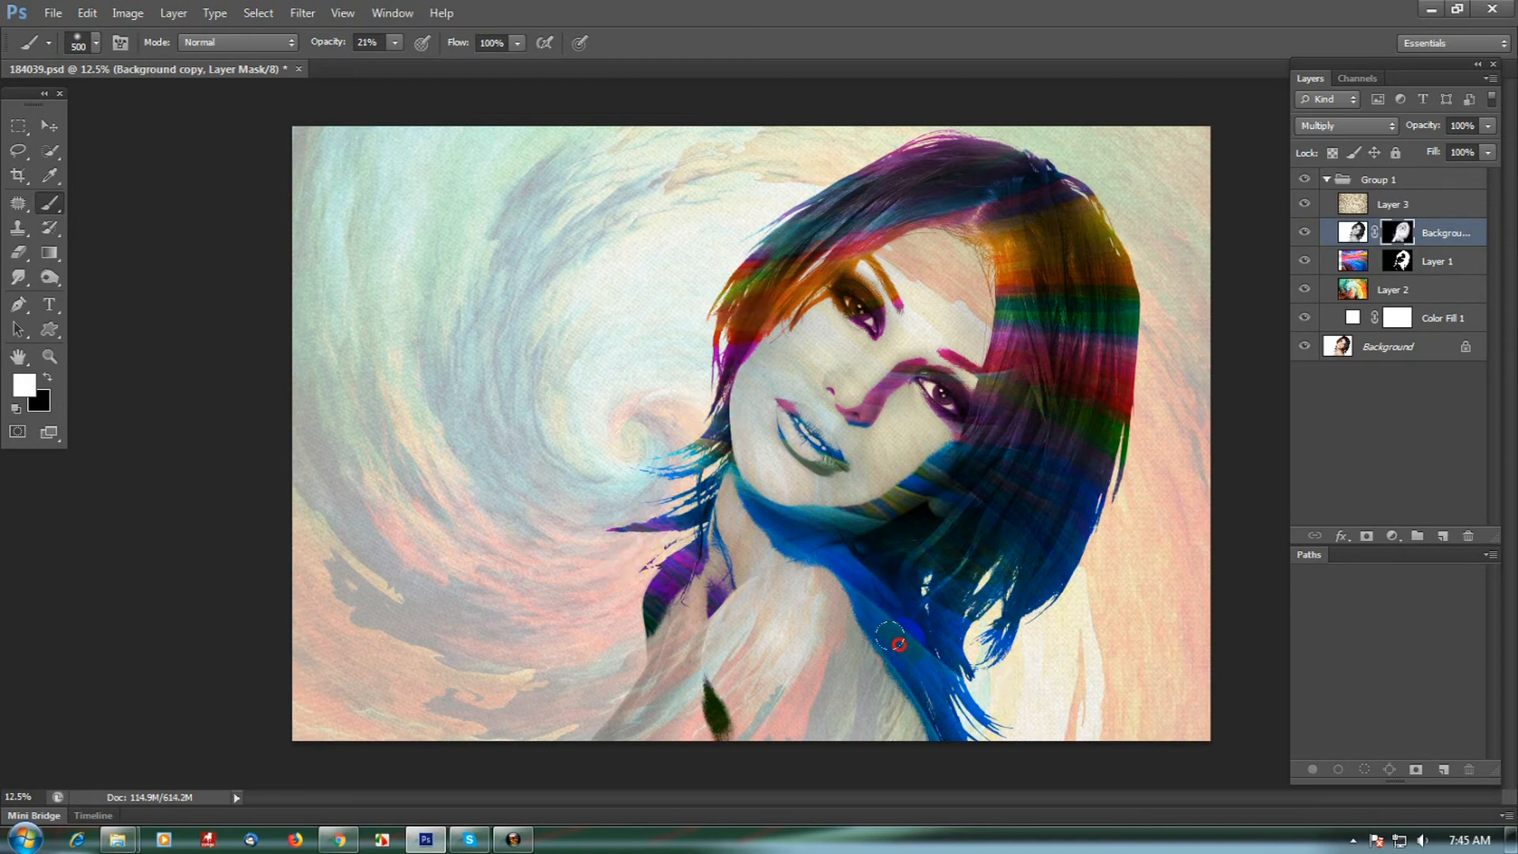
mouse_move(1055, 549)
left_mouse_down()
mouse_move(1053, 518)
mouse_move(1048, 543)
mouse_move(1128, 401)
mouse_move(1109, 449)
mouse_move(1132, 305)
mouse_move(1110, 382)
mouse_move(981, 533)
mouse_move(882, 535)
left_mouse_up()
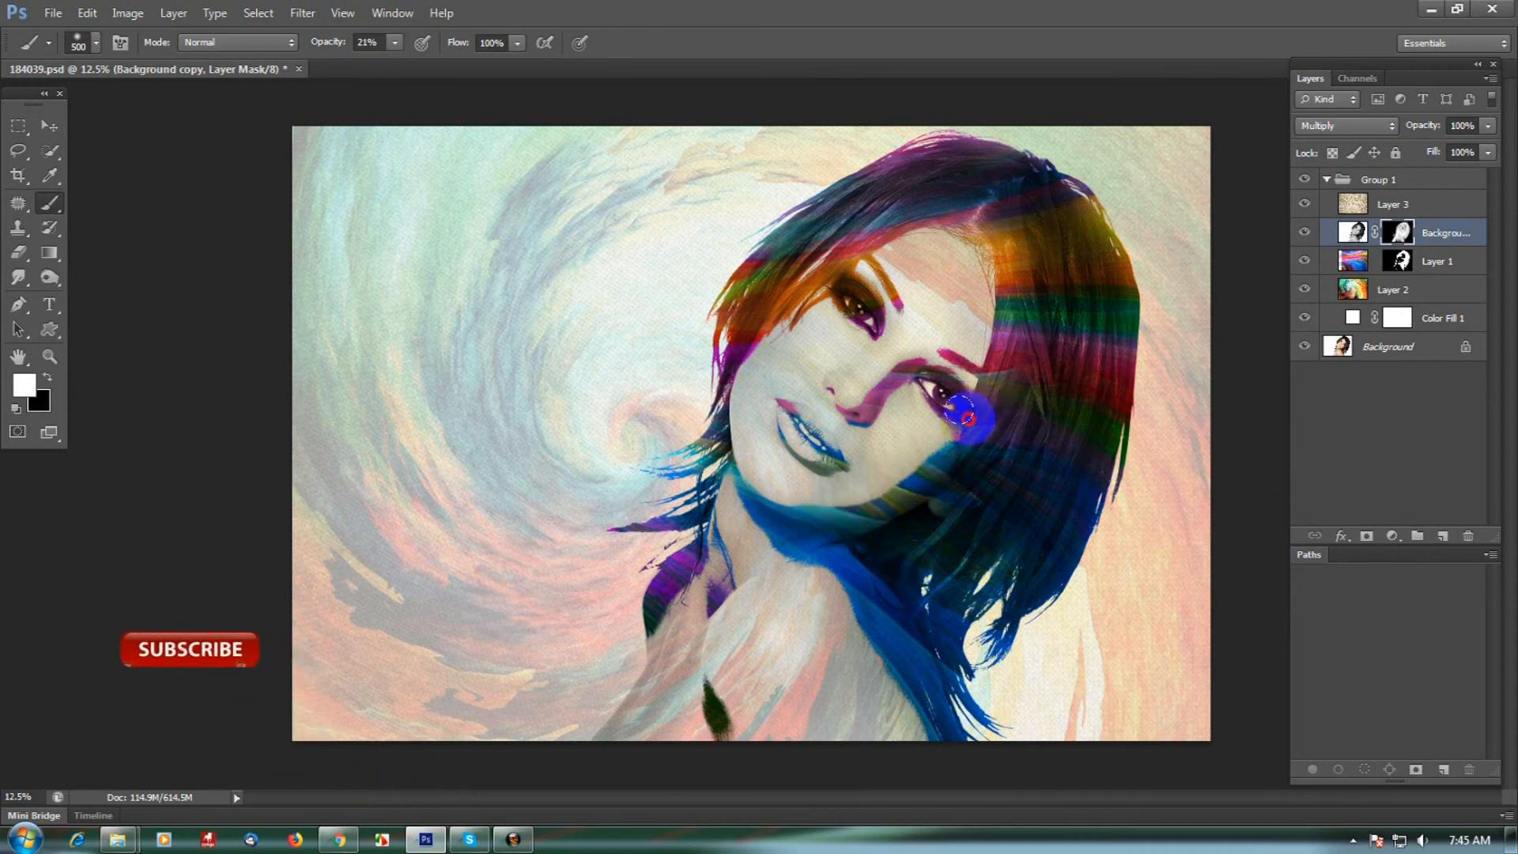
left_click(980, 461)
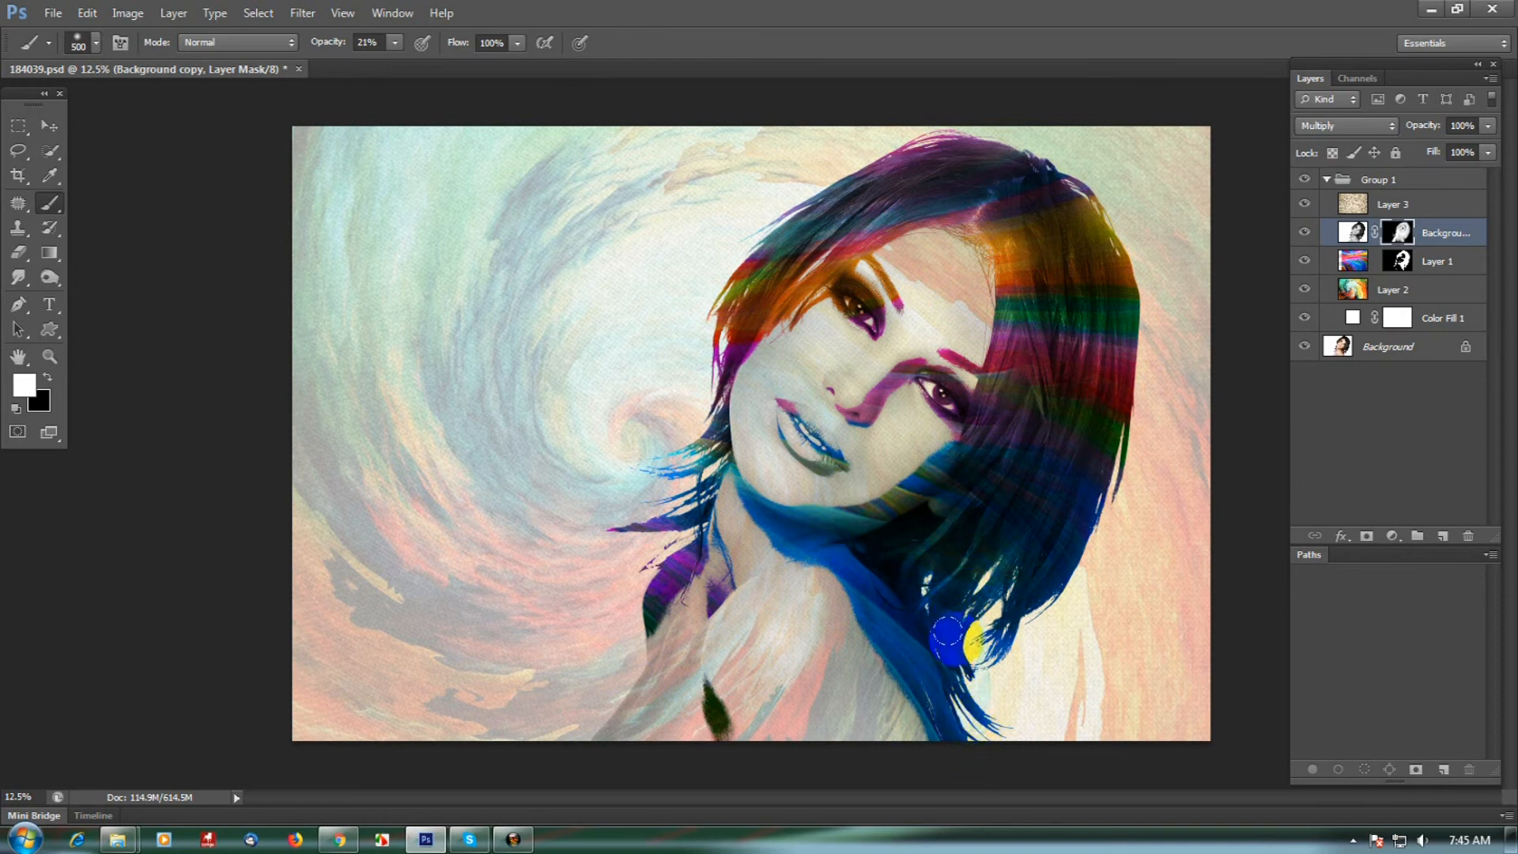
left_click(1030, 366)
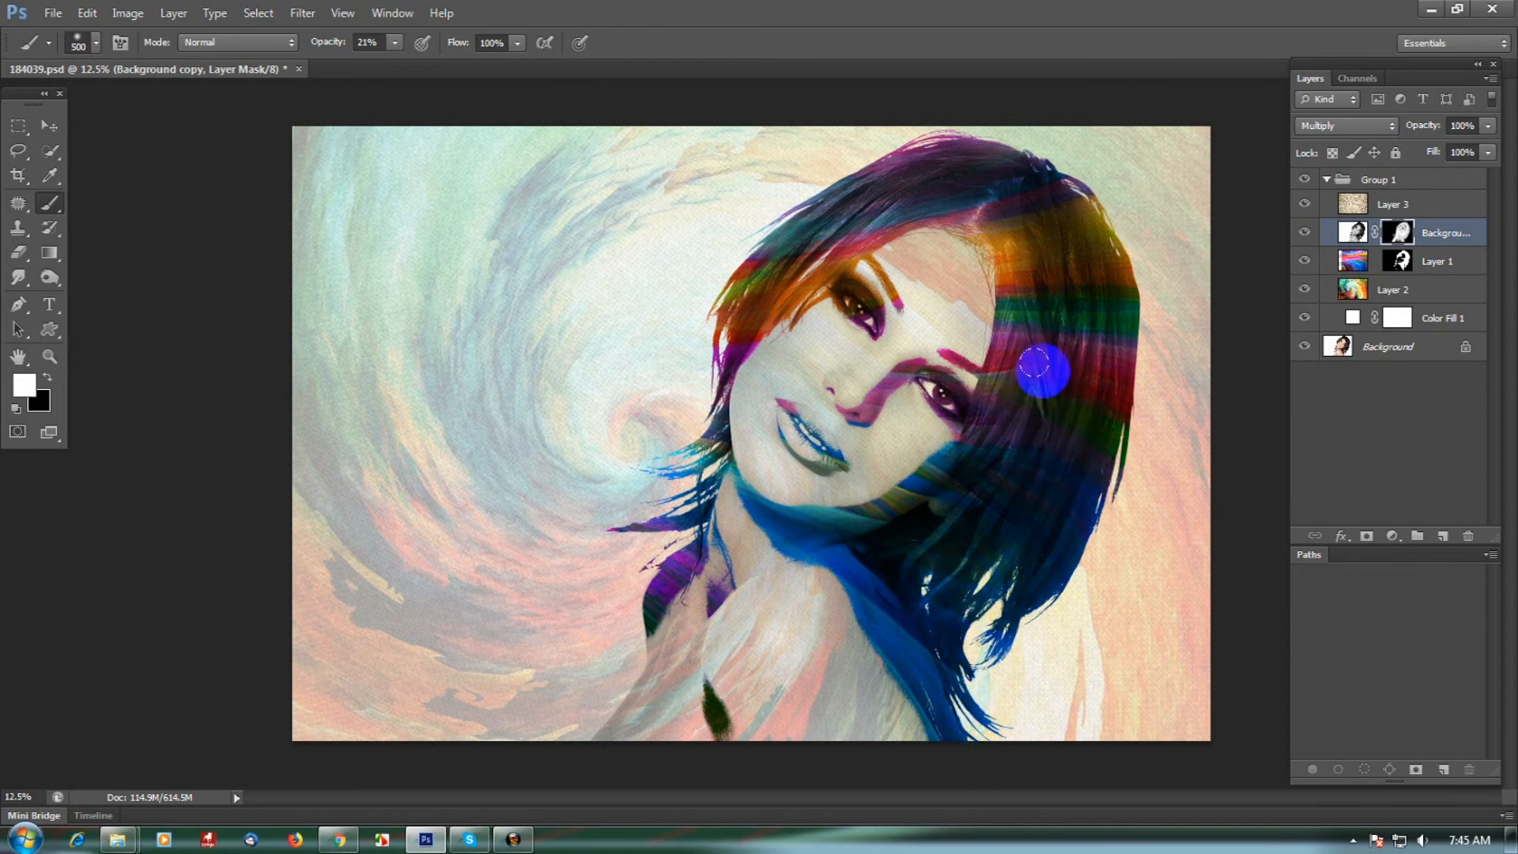
left_click(721, 324)
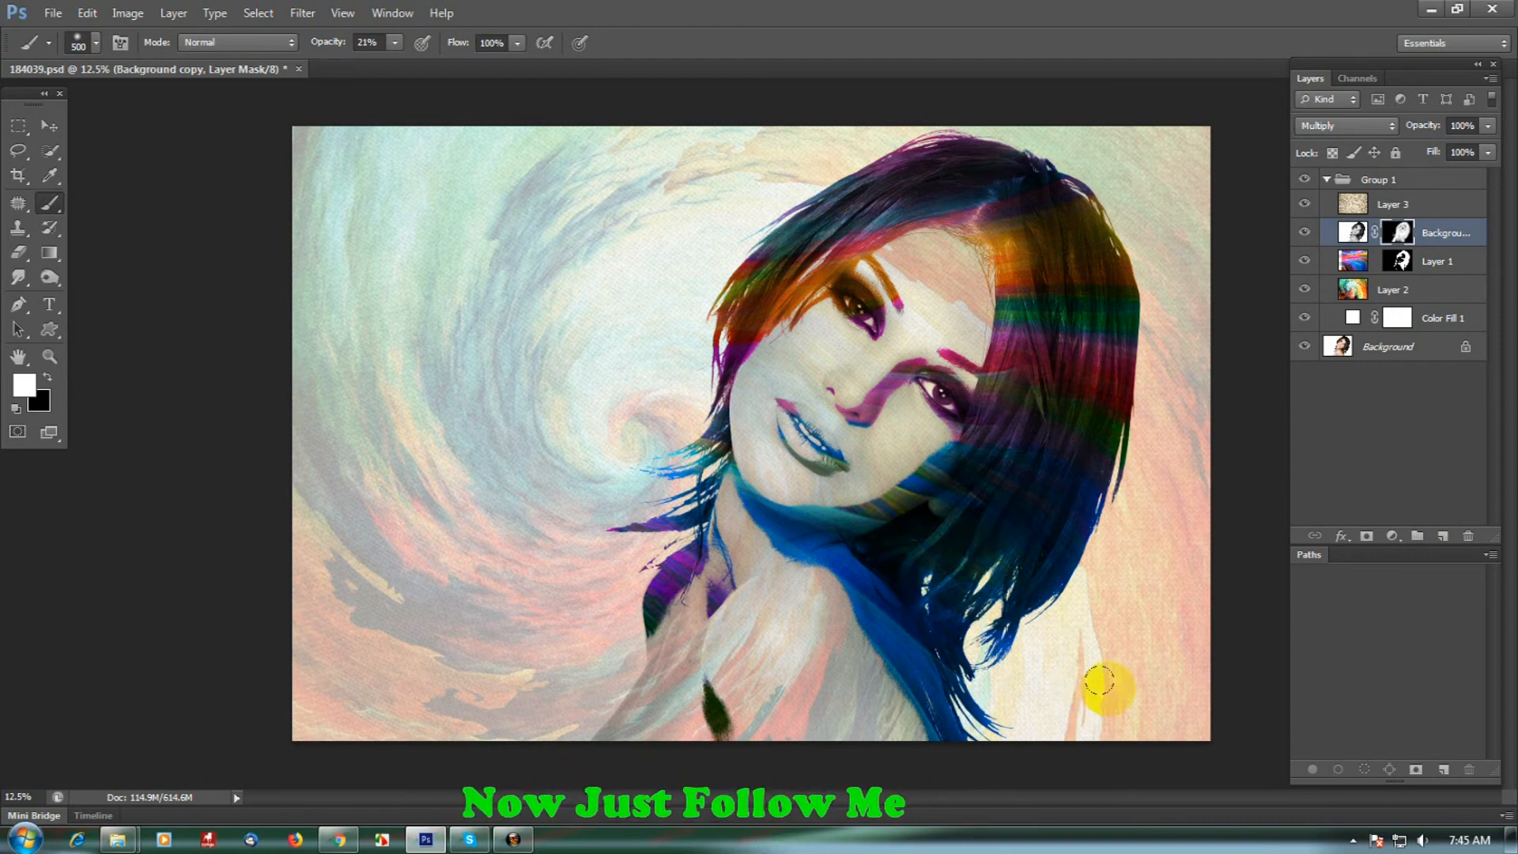
mouse_move(961, 632)
left_mouse_down()
mouse_move(935, 630)
mouse_move(970, 746)
left_mouse_up()
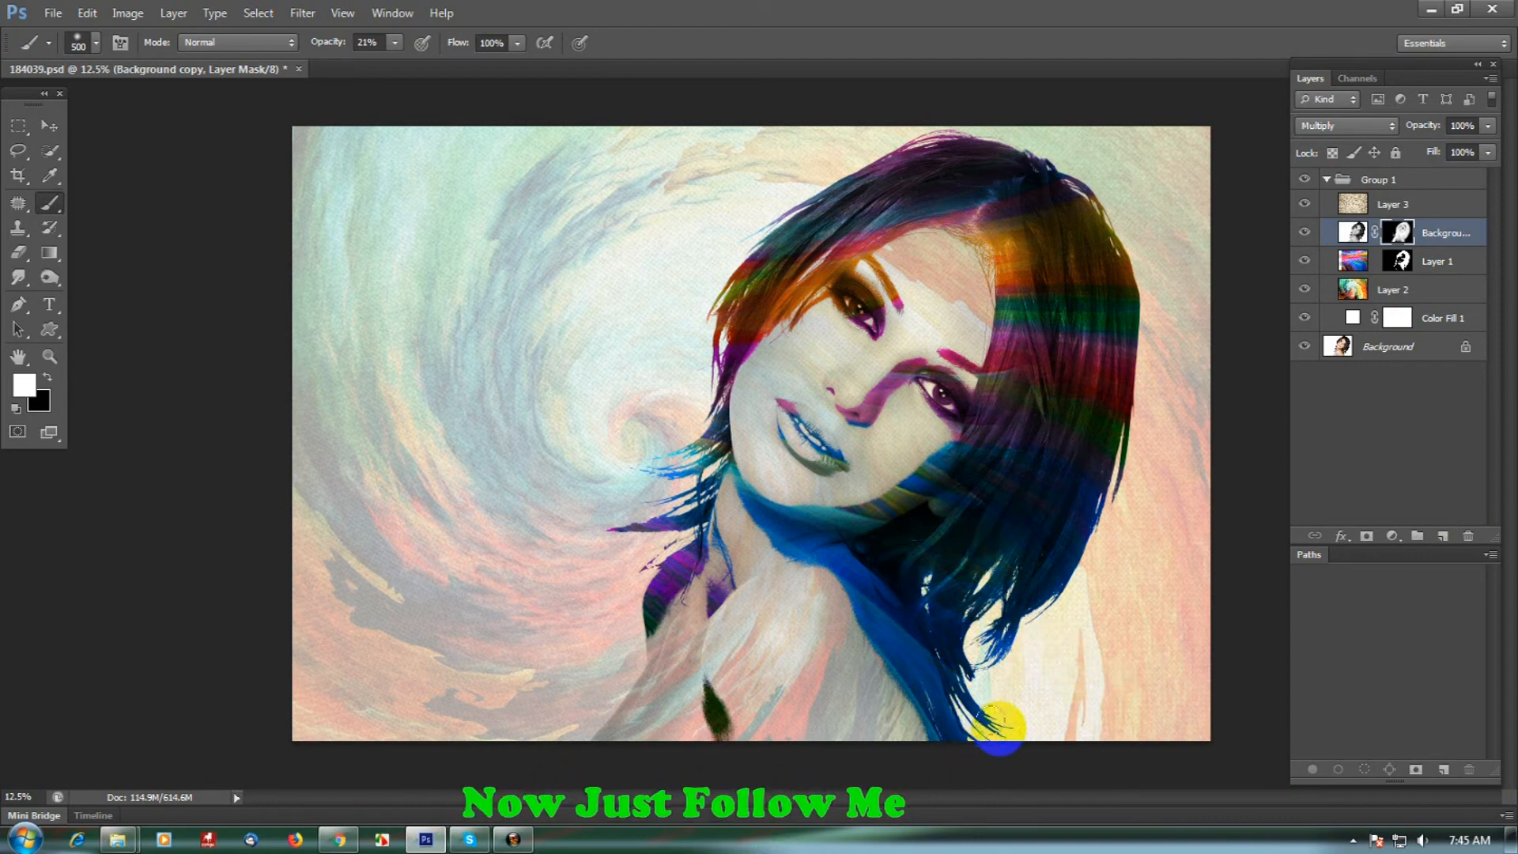
- Collapse Group 1 and compare the darkened-hair effect with the original photo by repeatedly toggling visibility from the Background layer
left_click(1375, 180)
left_click(1327, 180)
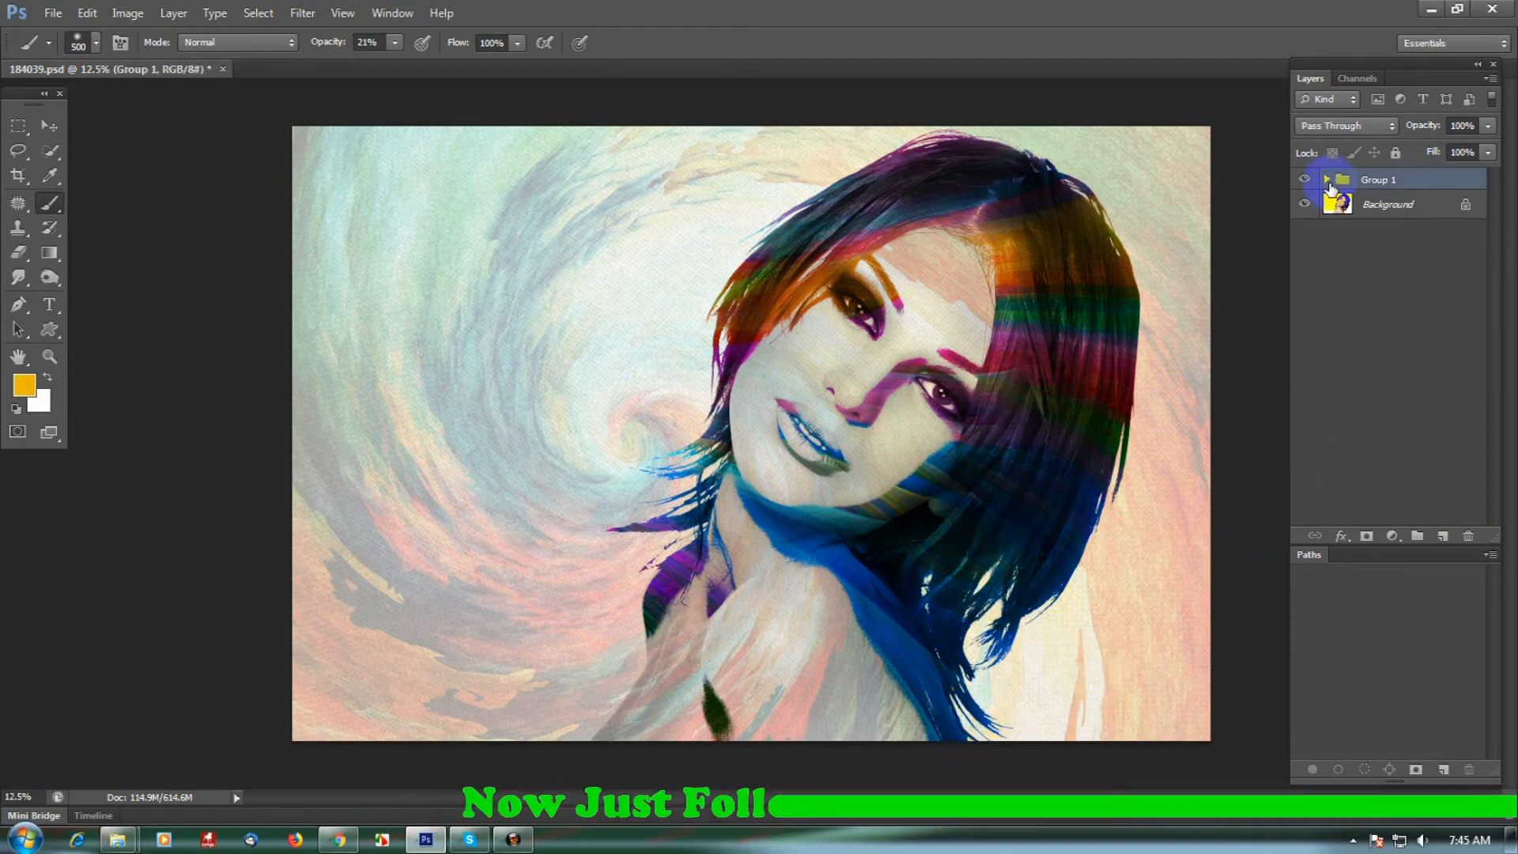
left_click(1305, 204, "alt")
left_click(1305, 206, "alt")
left_click(1305, 206, "alt")
left_click(1305, 206, "alt")
left_click(1306, 205, "alt")
left_click(1305, 206, "alt")
left_click(1305, 206, "alt")
left_click(1306, 205, "alt")
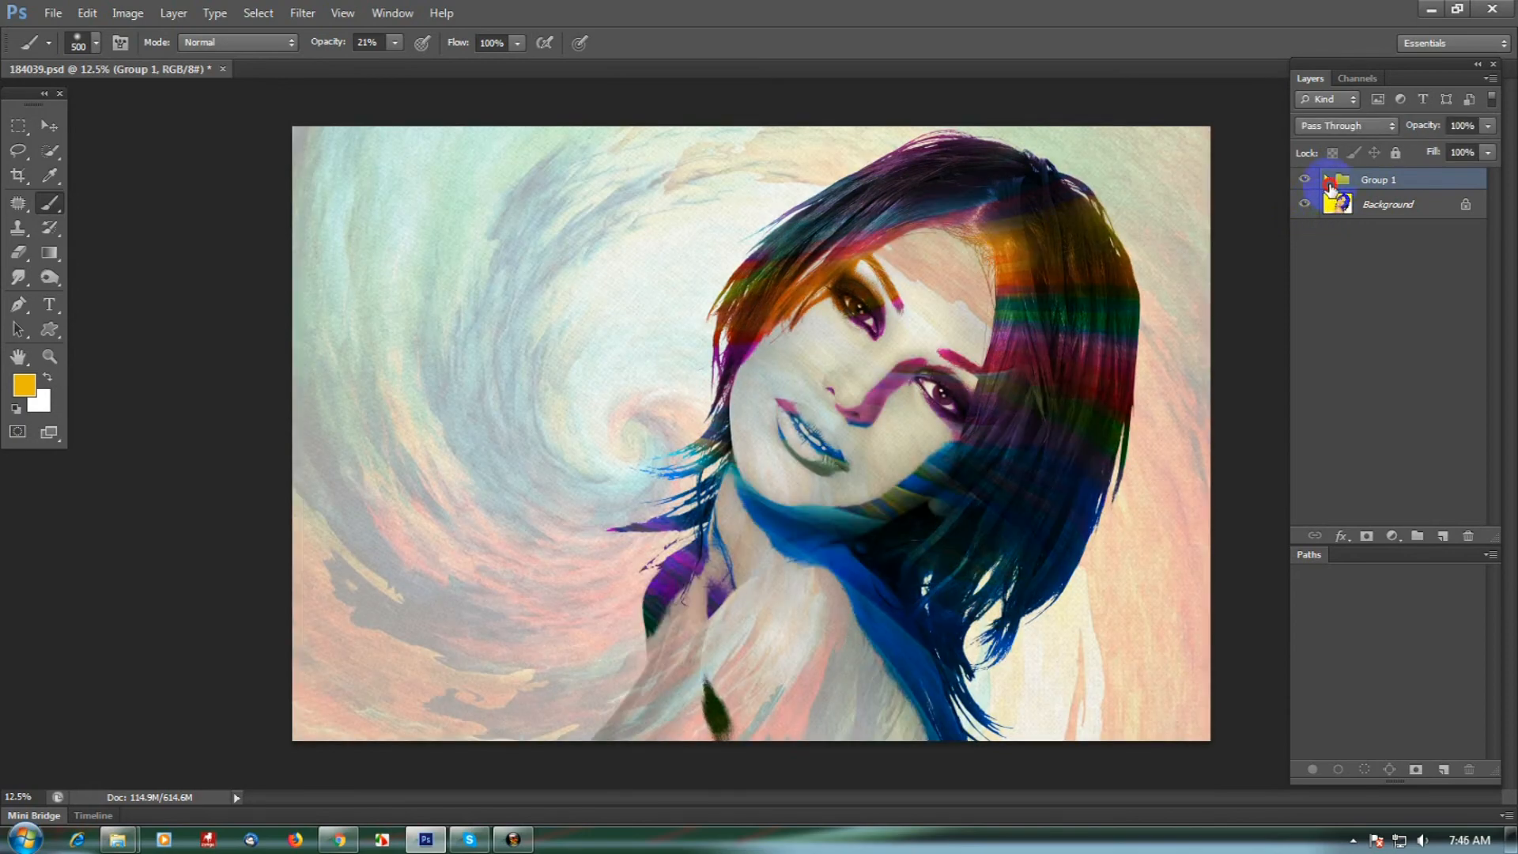
- Expand Group 1 and try a lower fill on the Background copy layer
left_click(1328, 180)
left_click(1403, 242)
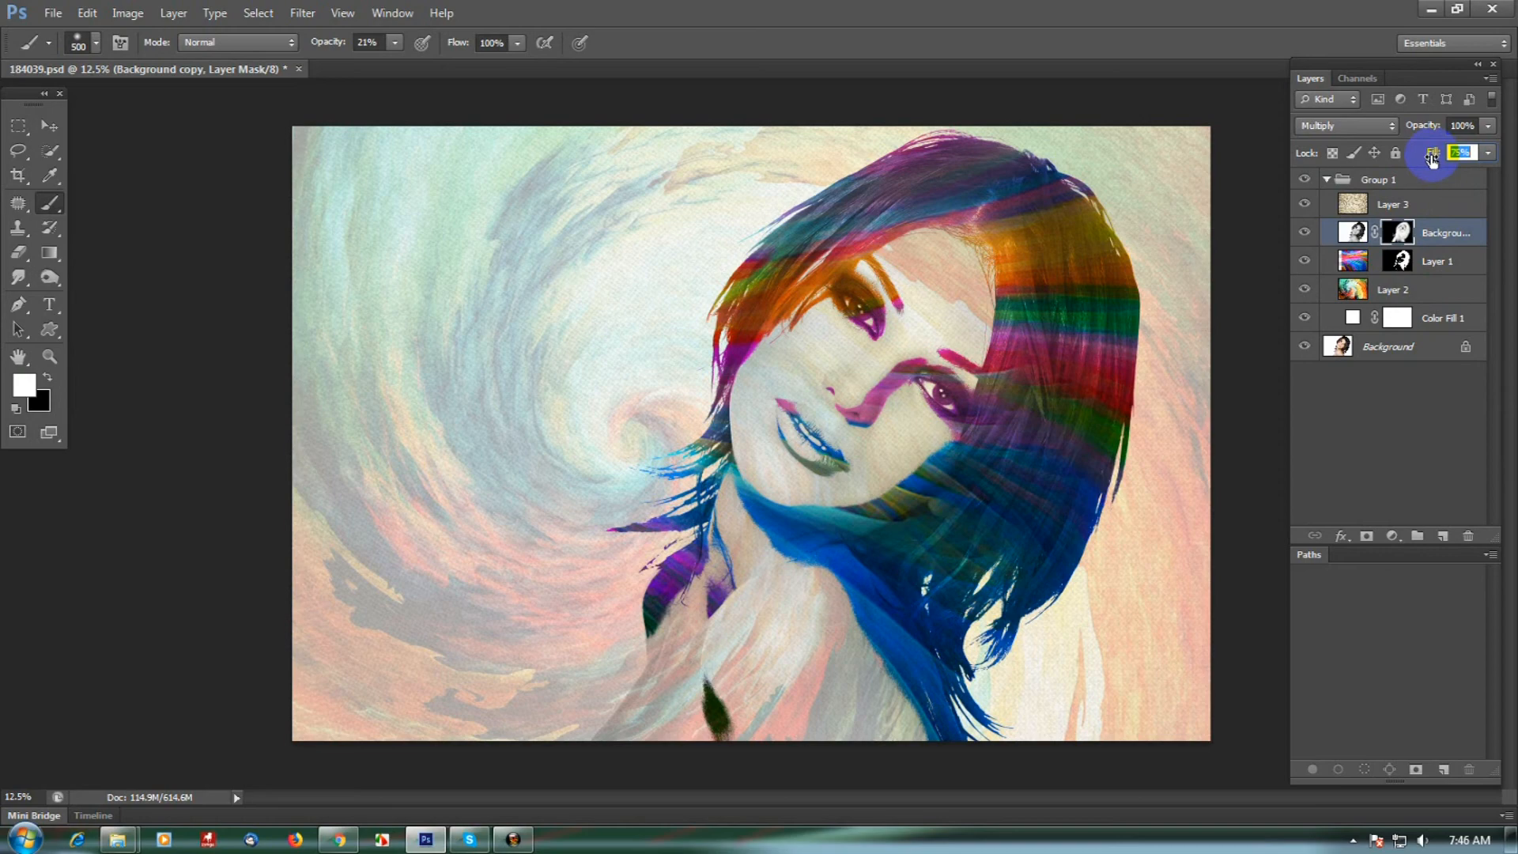
left_click(1047, 410, "alt")
left_click(1047, 410, "alt")
left_click_drag(951, 387, 1004, 368)
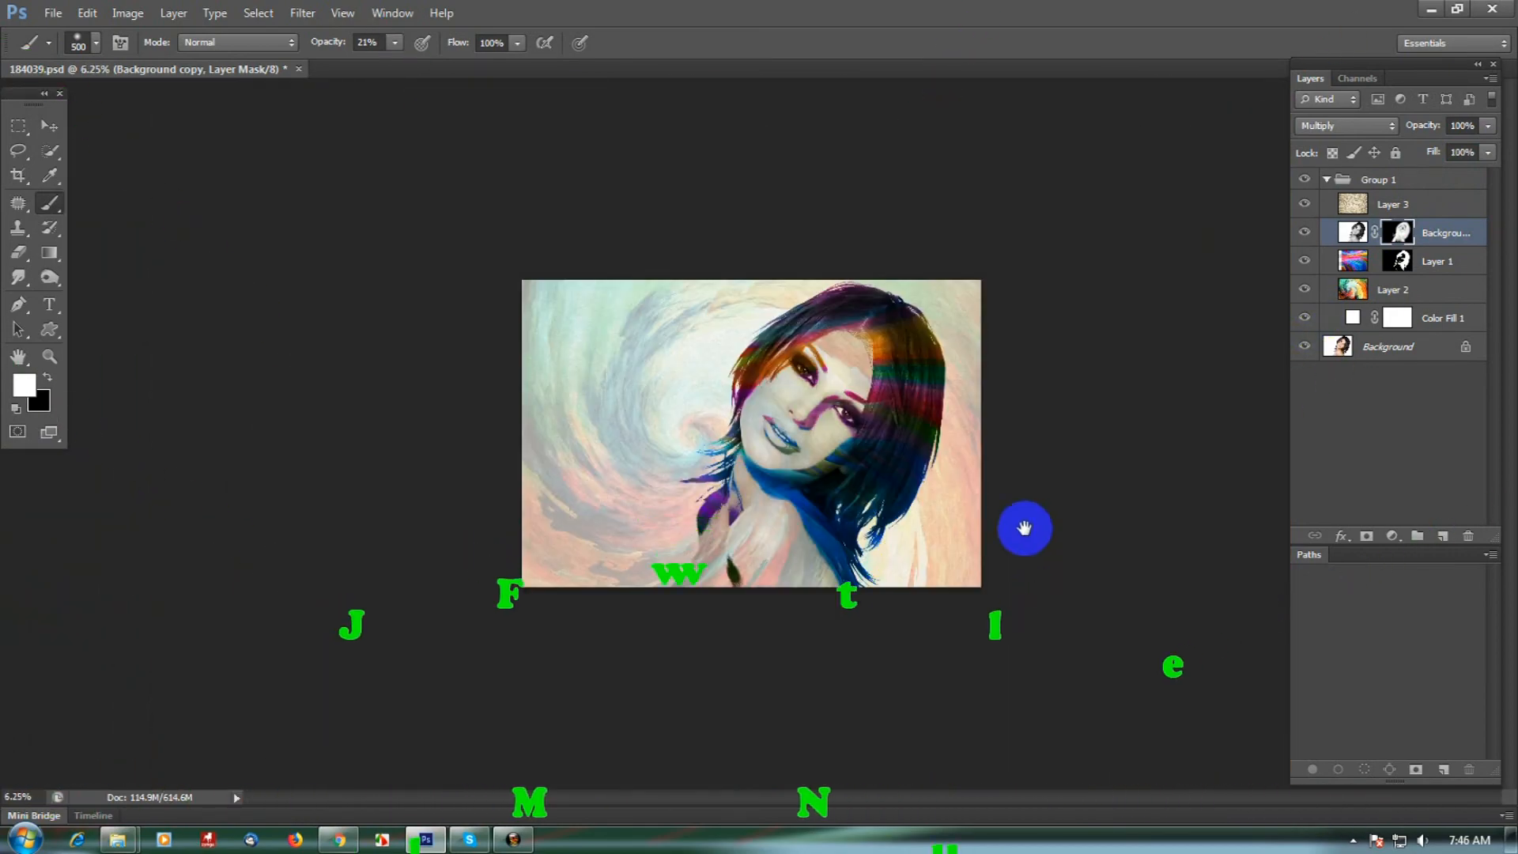
mouse_move(1021, 457)
left_mouse_down()
mouse_move(1040, 450)
mouse_move(1023, 444)
left_mouse_up()
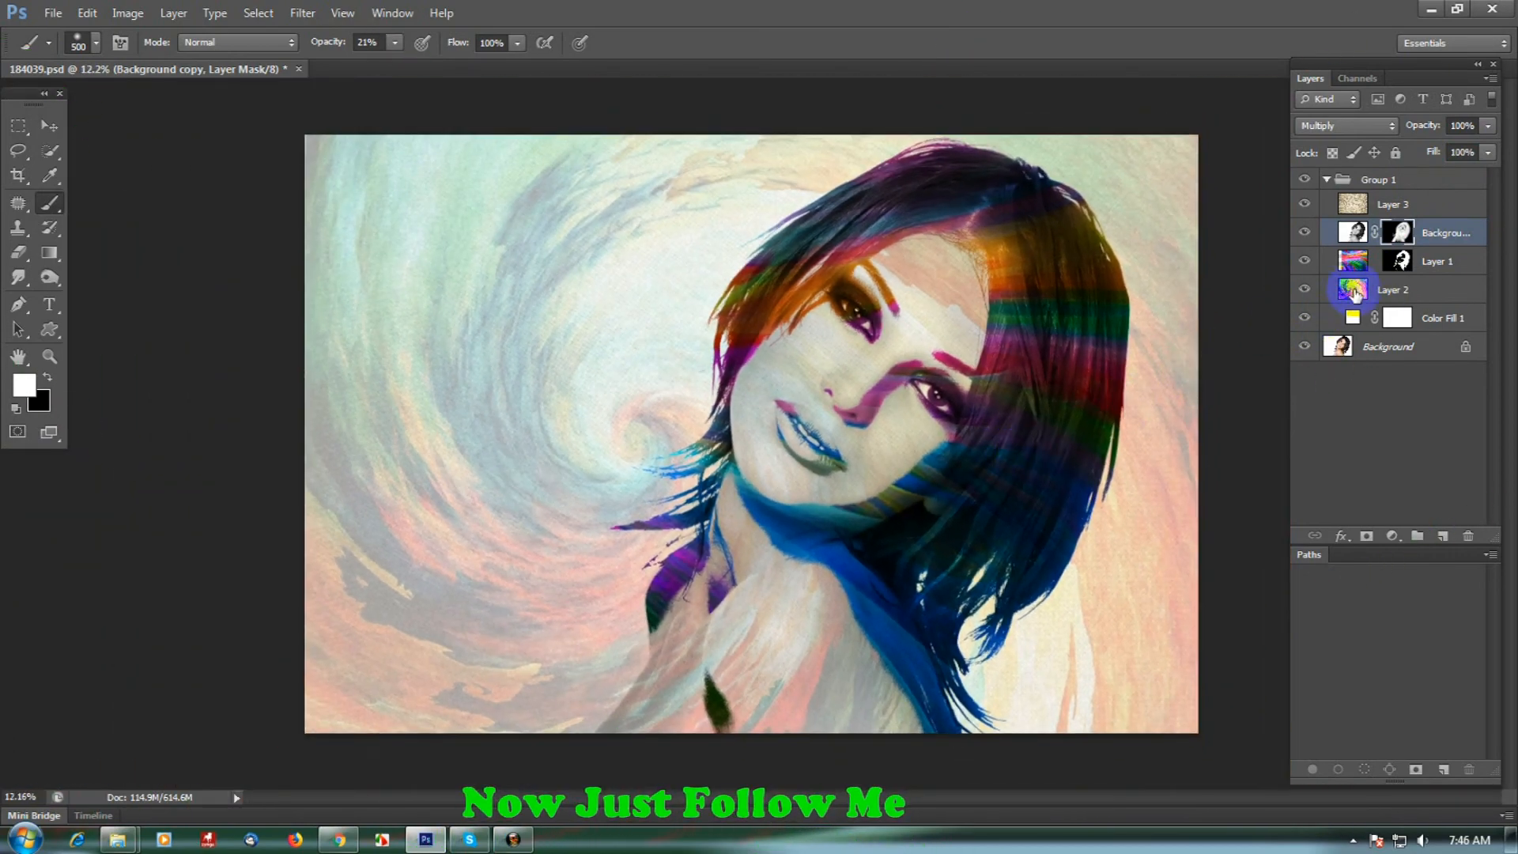
- Load Layer 1's mask as a selection and add a Levels adjustment layer above Layer 1 from it
left_click(1398, 265)
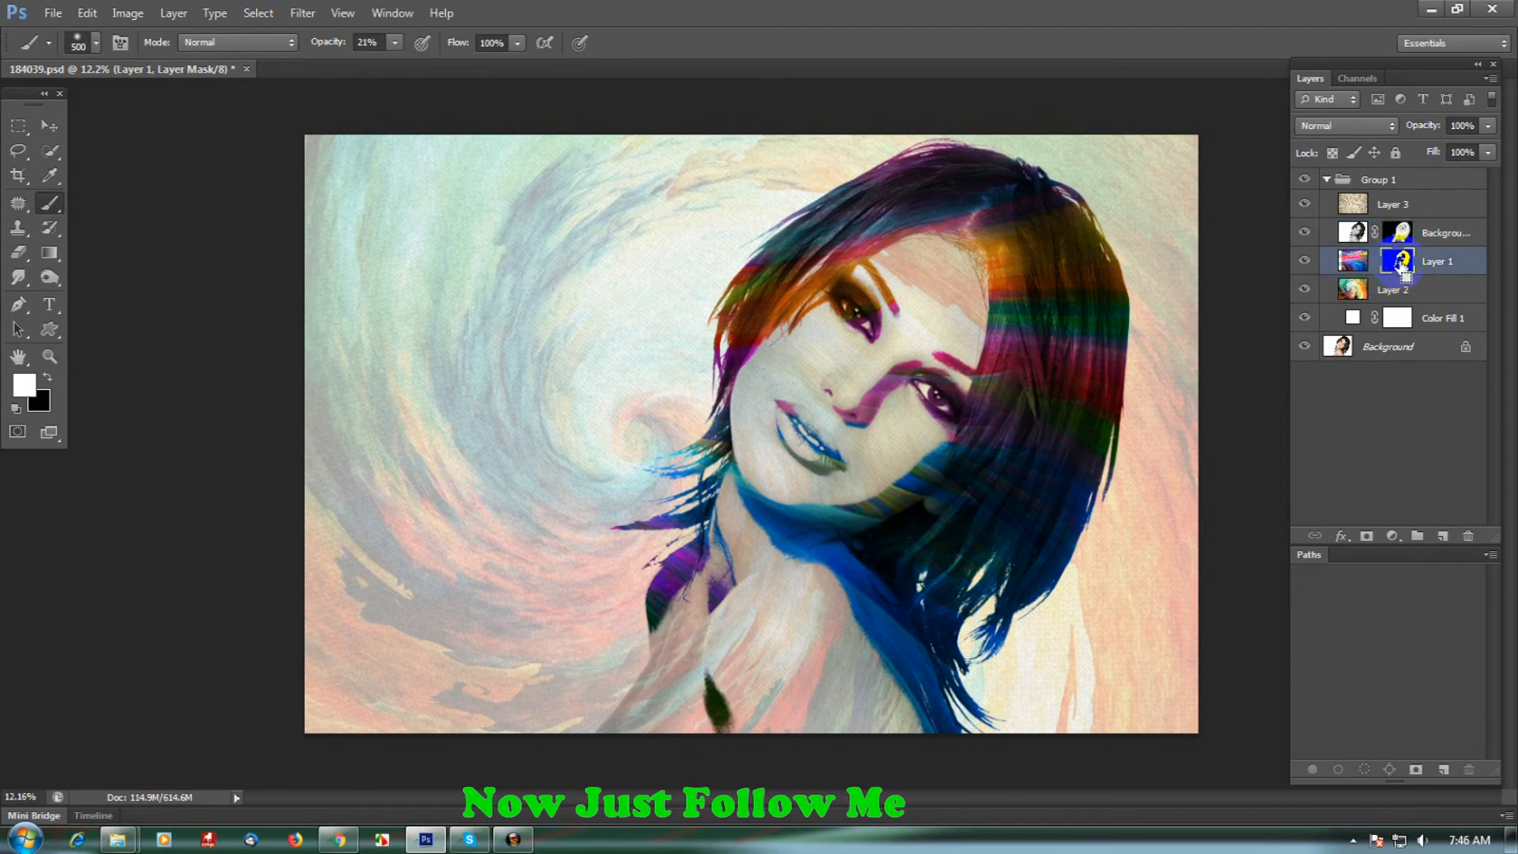
left_click(1401, 265, "ctrl")
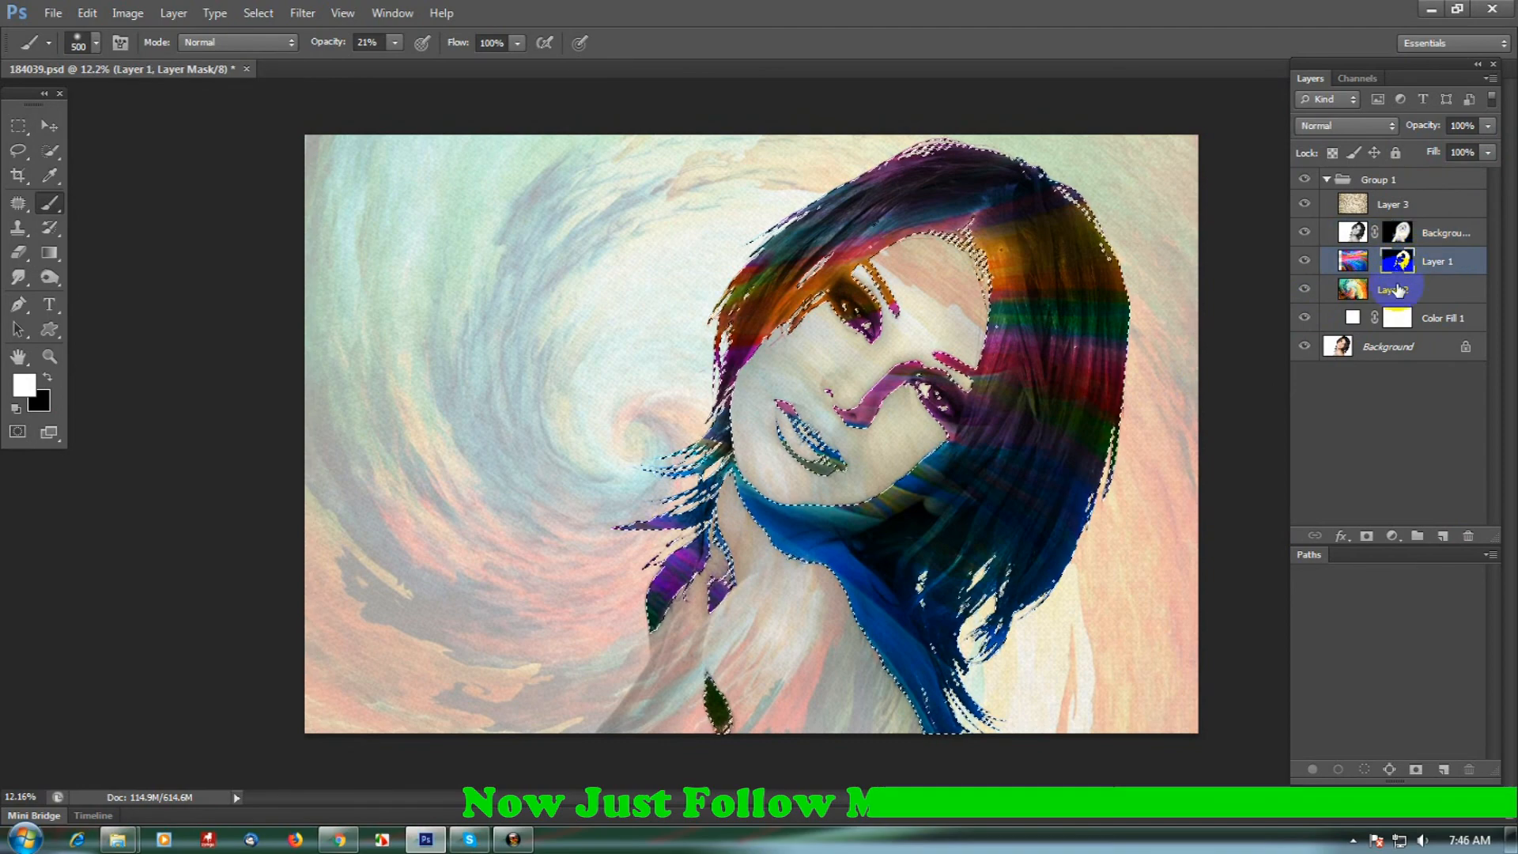
left_click(1393, 536)
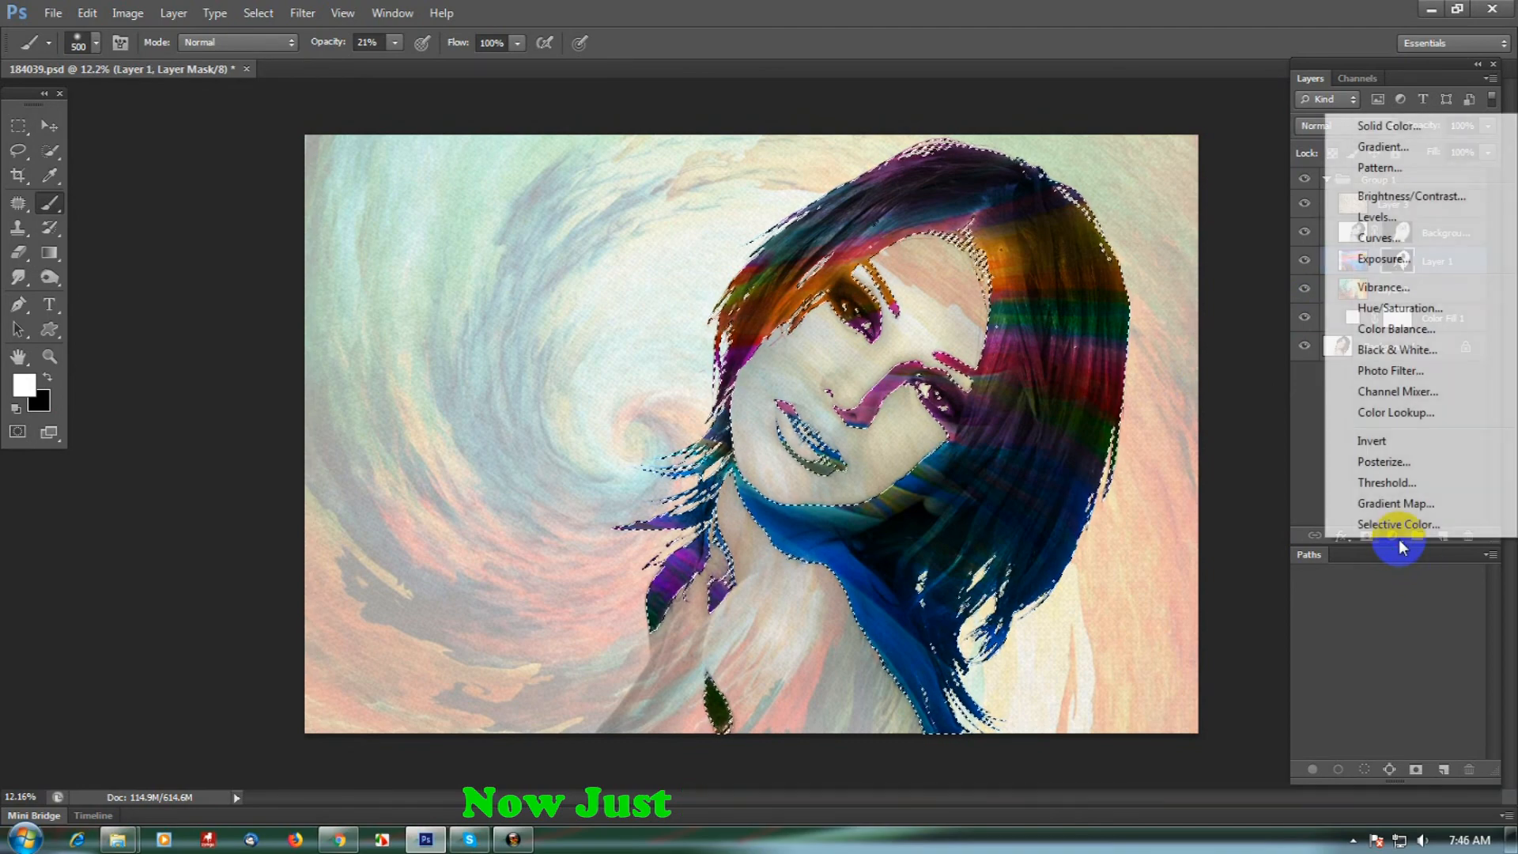
left_click(1404, 220)
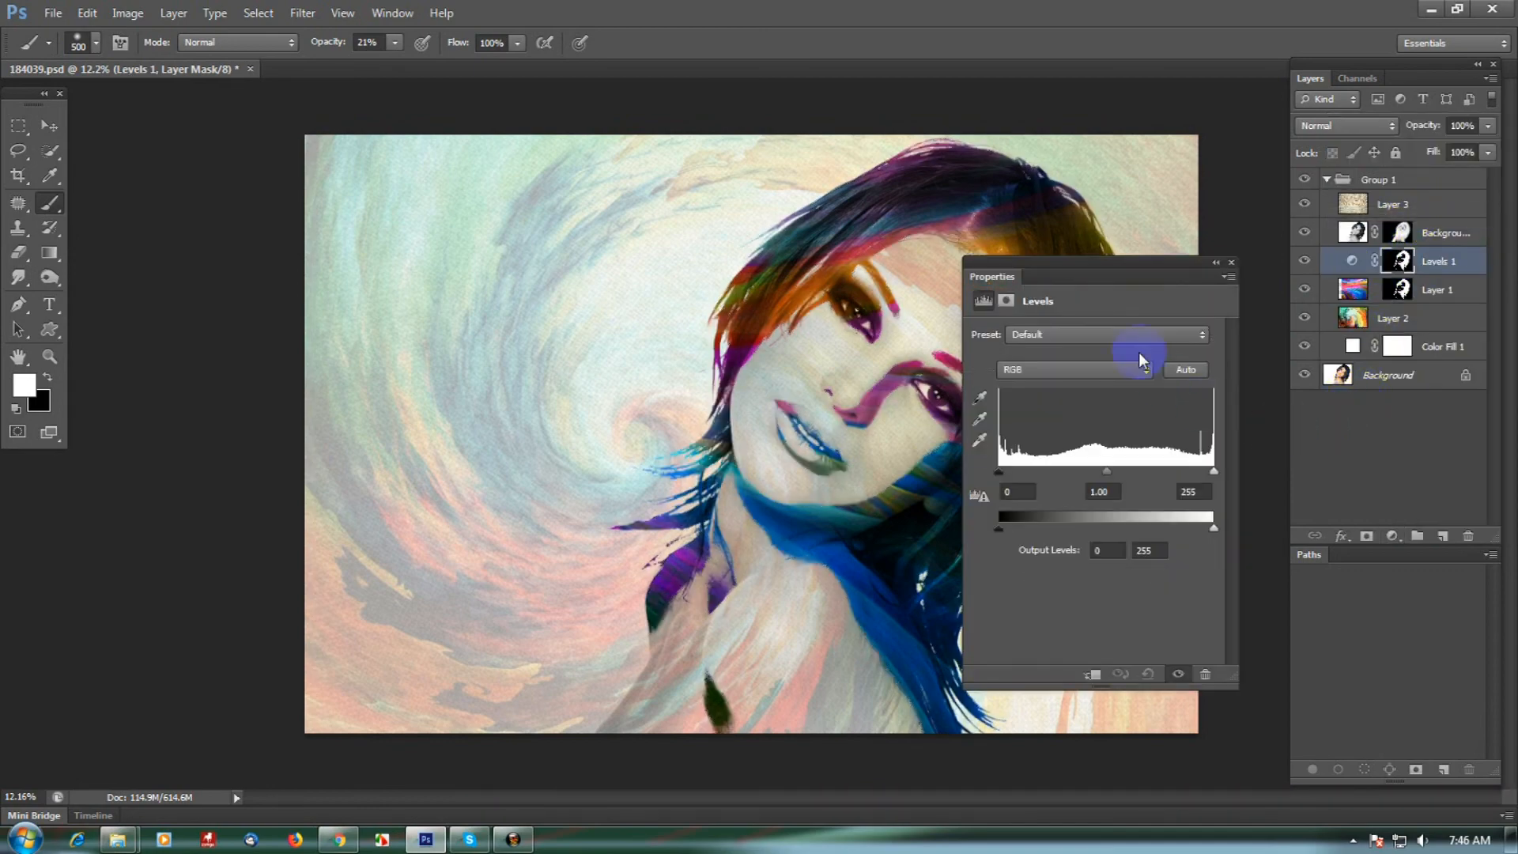
- Set the Levels adjustment's black input to 65 and its midtones to 1.95, keeping the white input at 255
left_click_drag(1129, 268, 451, 282)
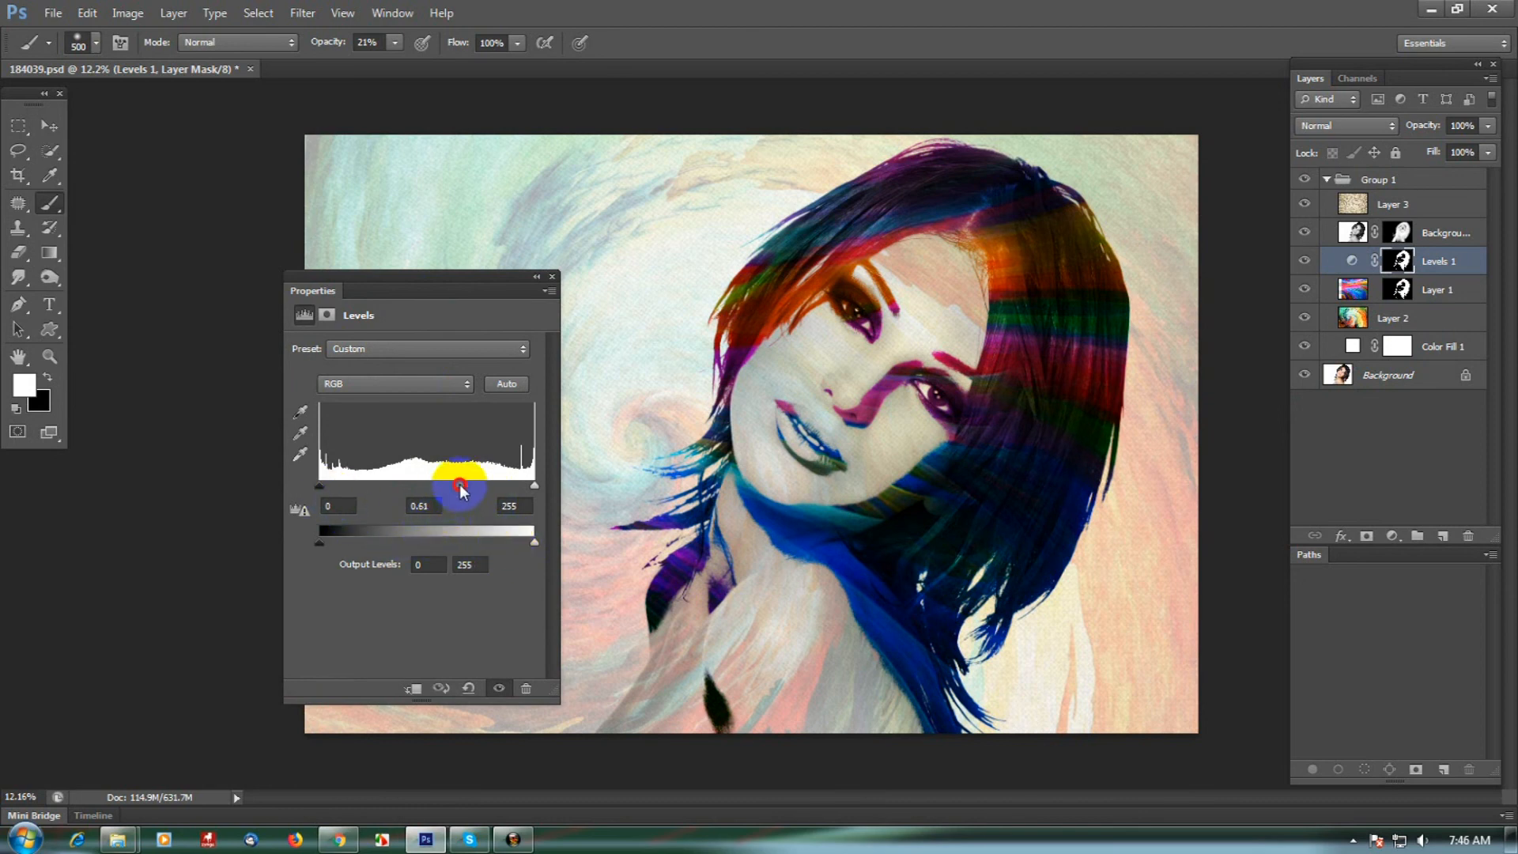
left_click_drag(462, 490, 432, 492)
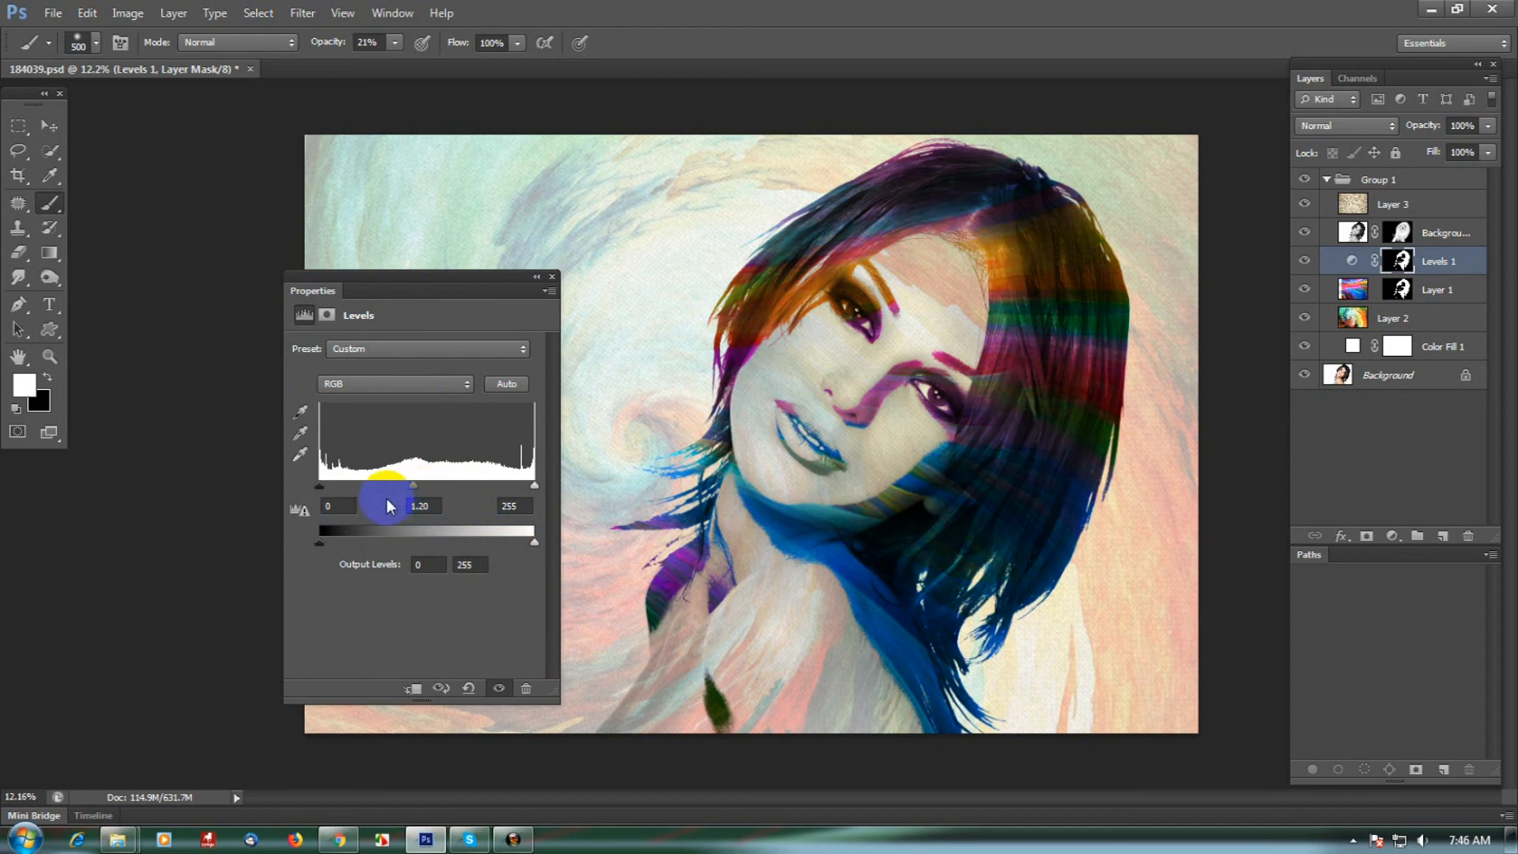
left_click_drag(341, 491, 424, 495)
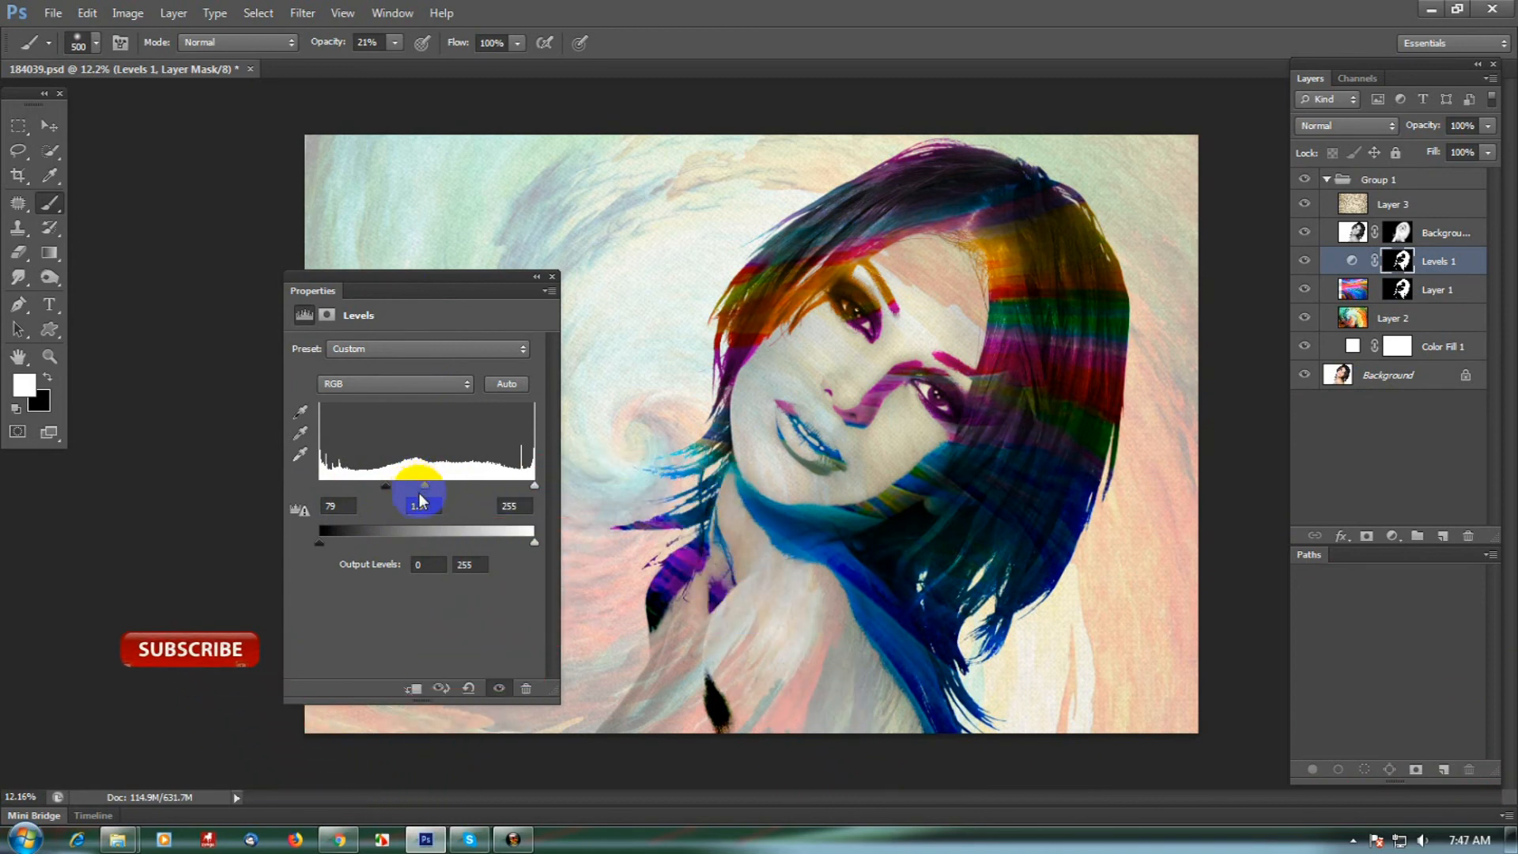
left_click_drag(387, 489, 400, 487)
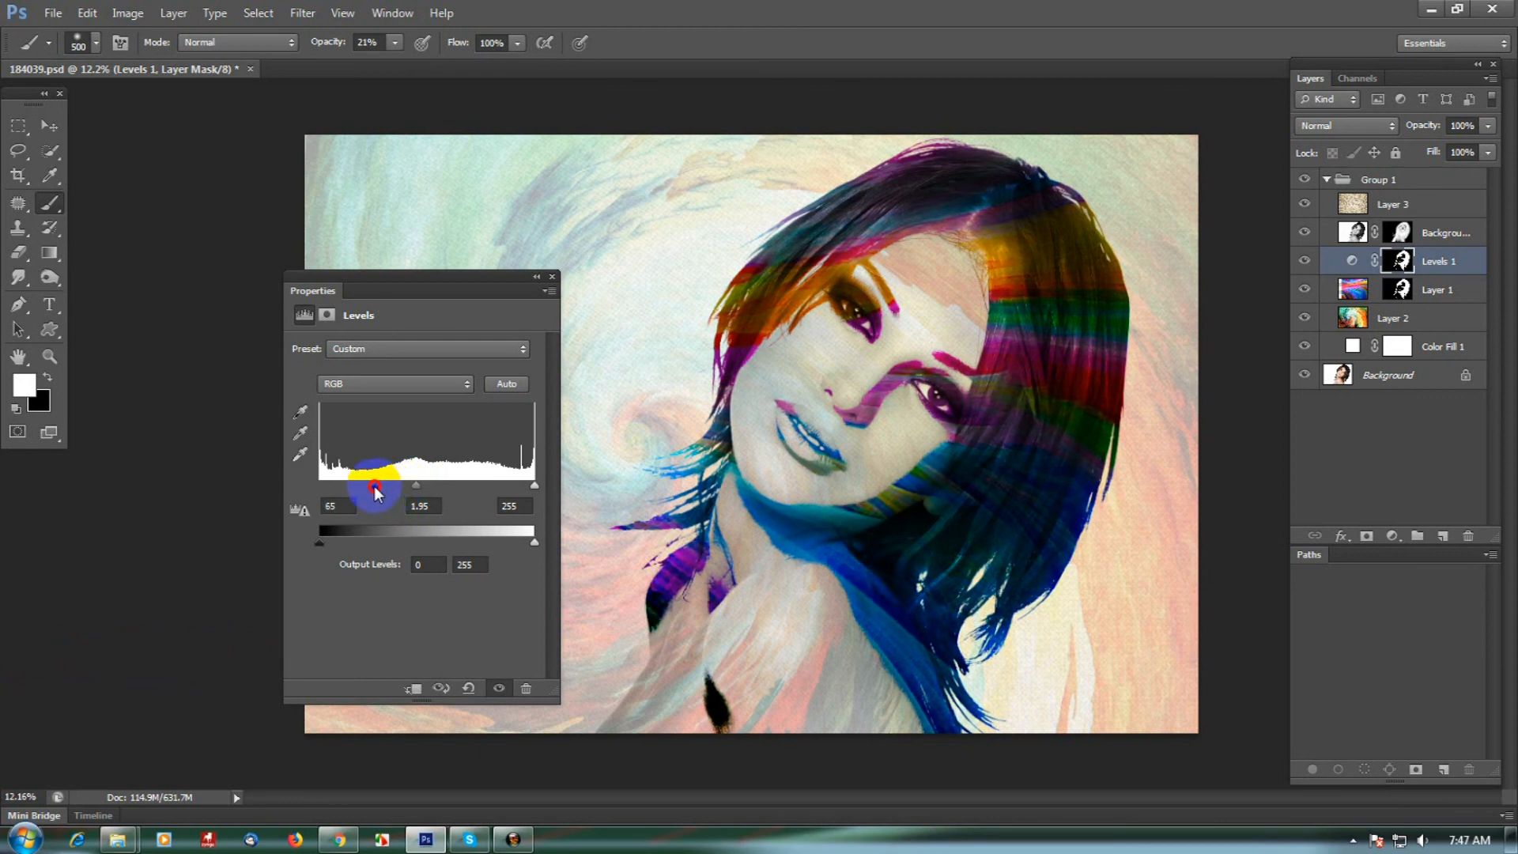
left_click(553, 278)
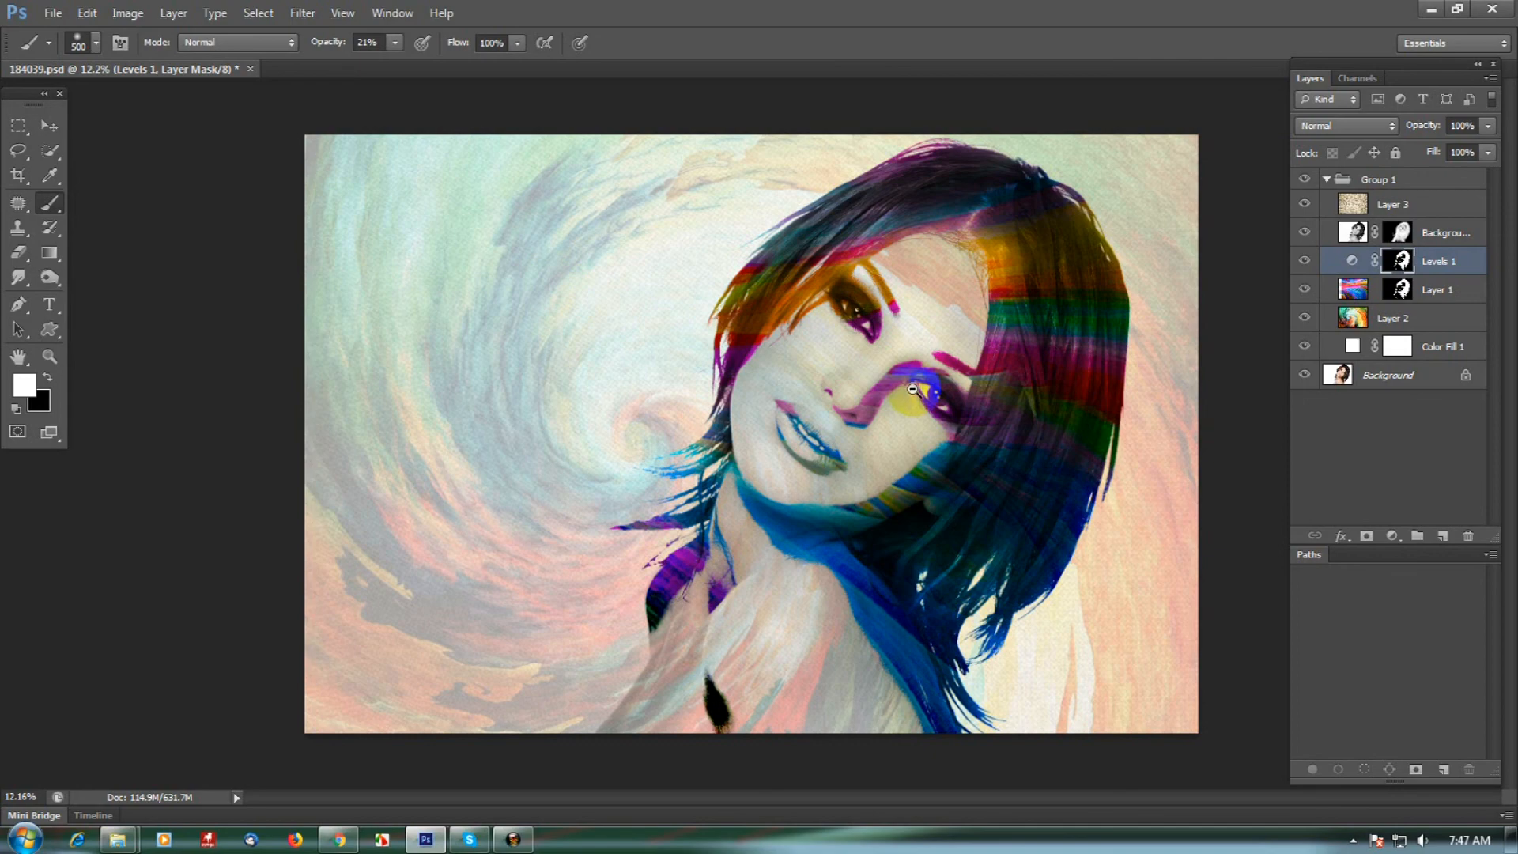
- Compare the Levels-adjusted effect with the original photo by toggling layer visibility from the Background layer
left_click(913, 389, "ctrl+alt")
left_click(929, 389, "ctrl")
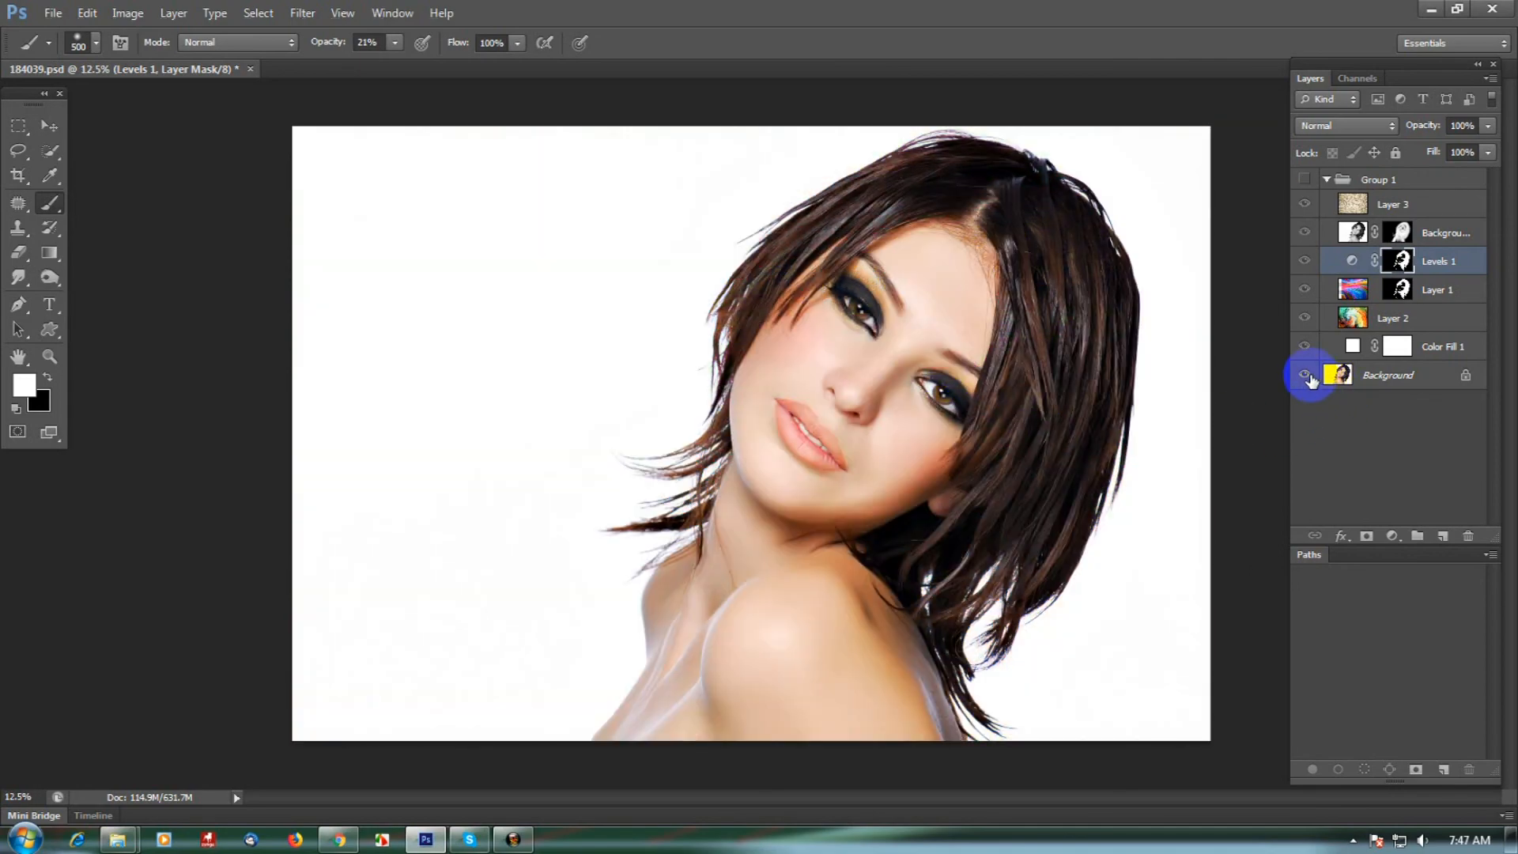
left_click(1306, 377, "alt")
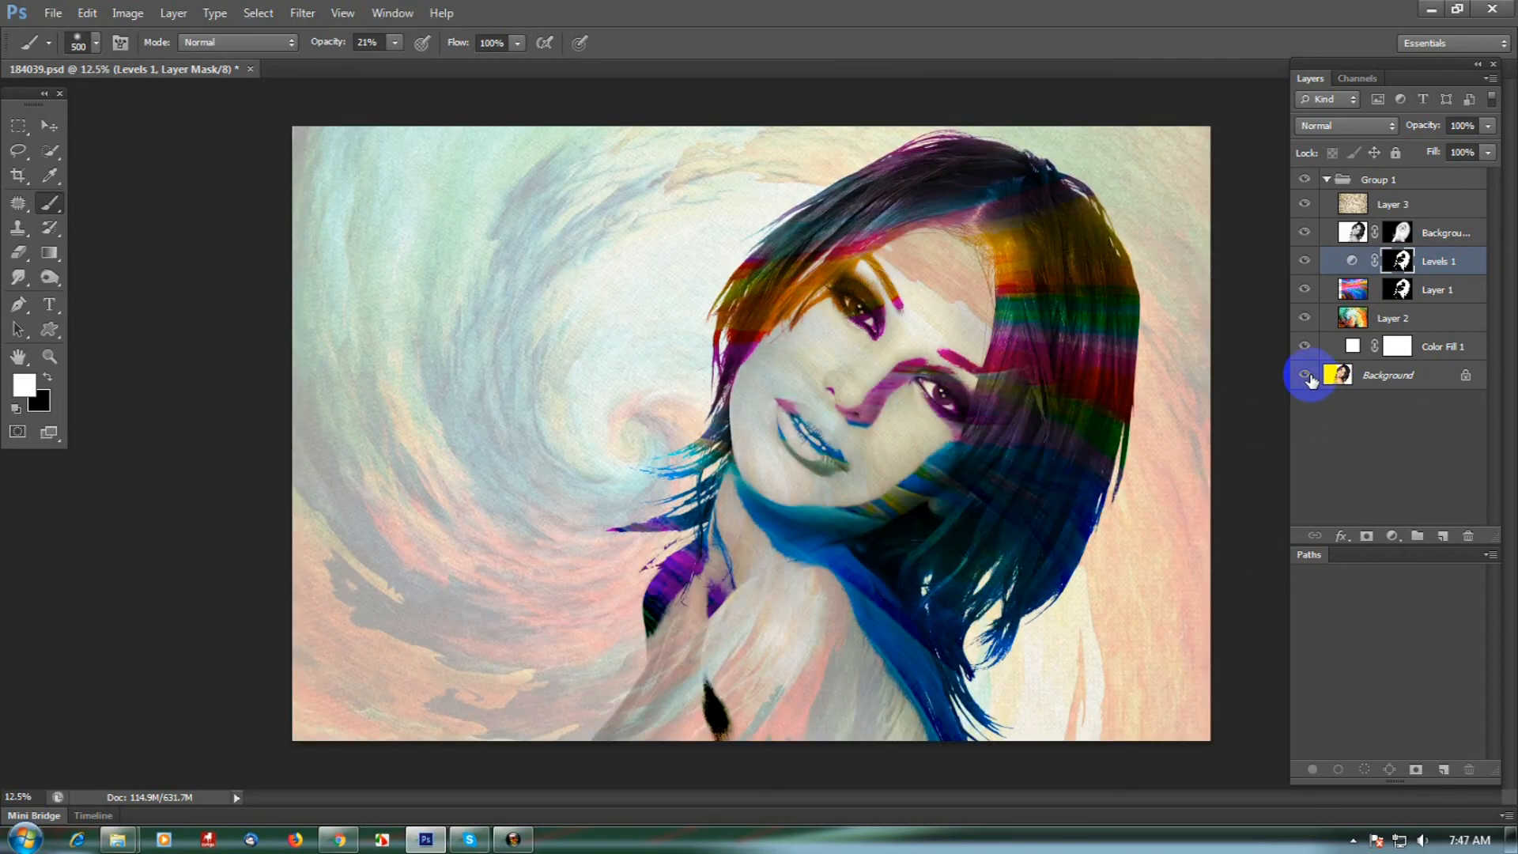
left_click(1309, 377, "alt")
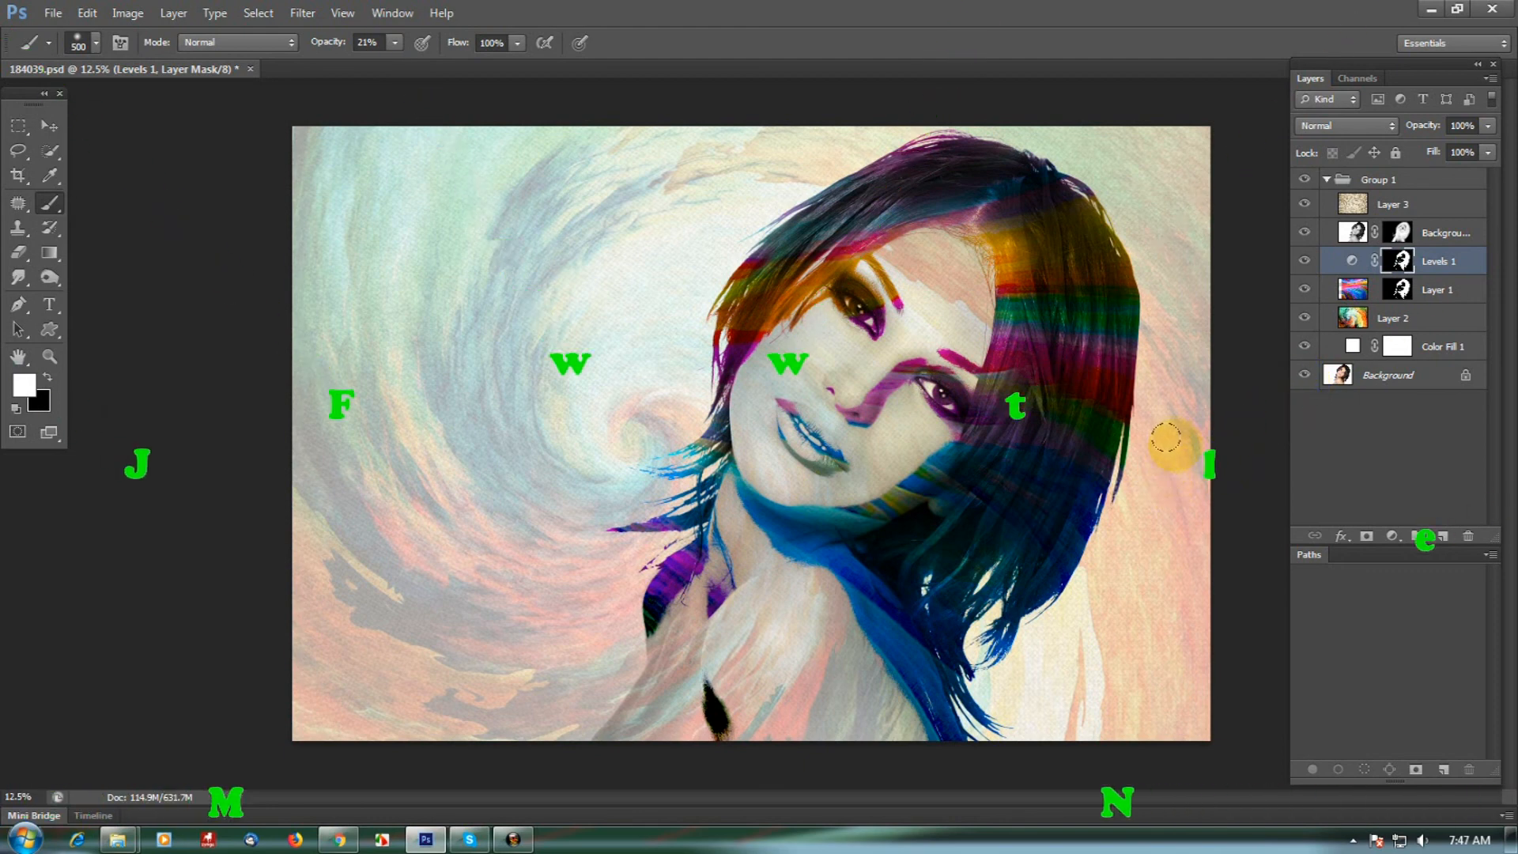